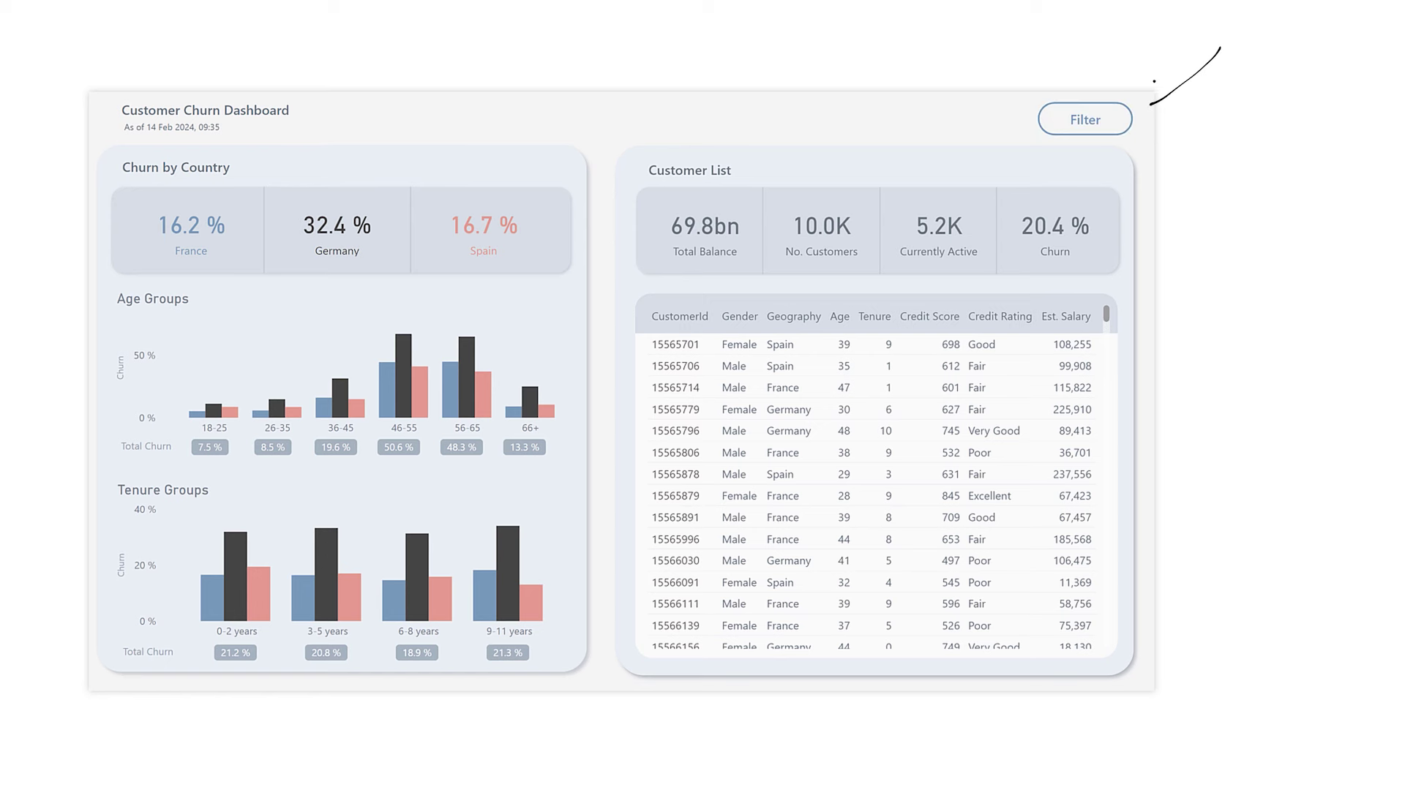
left_click(1075, 120)
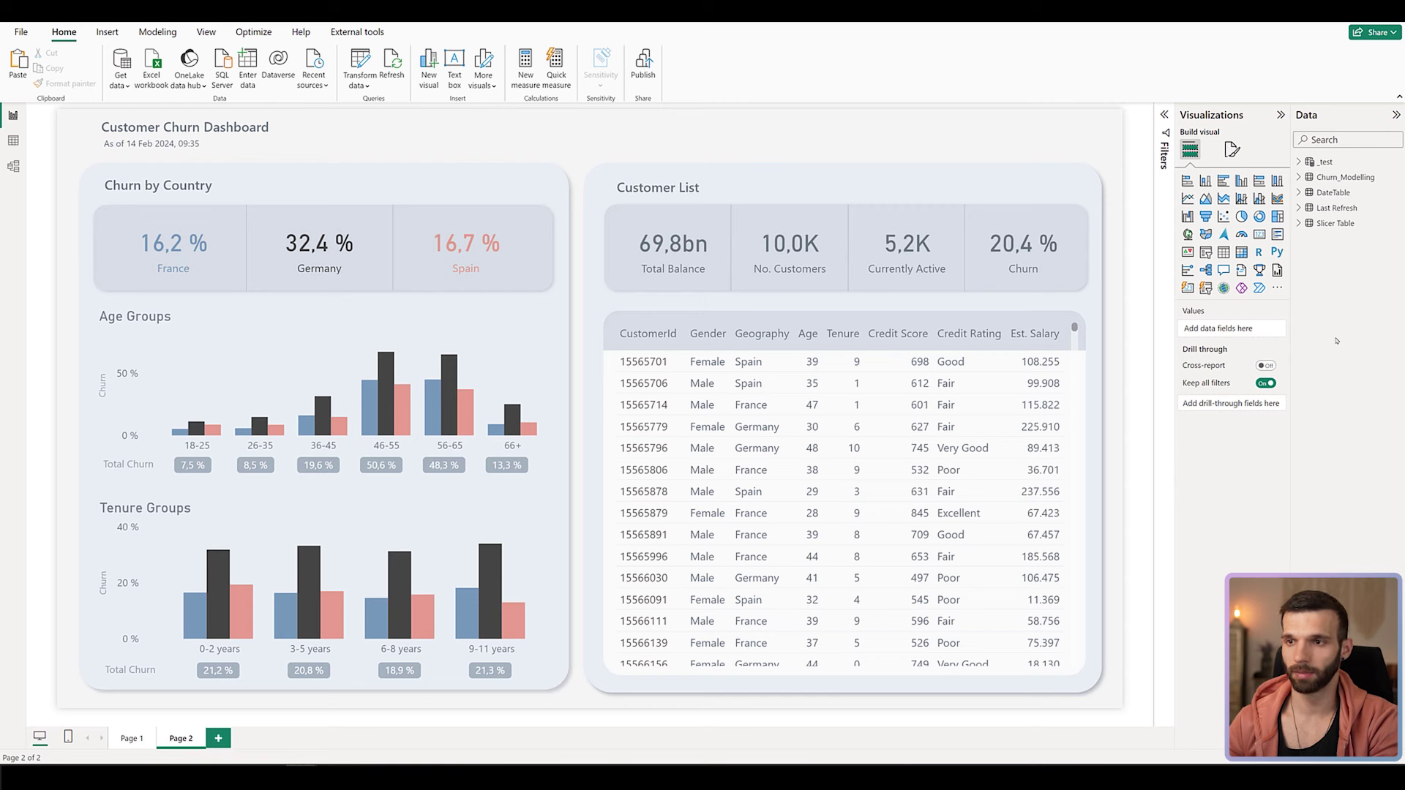
Copy the Filter Pane group with its eight slicers from Page 1 onto Page 2, over the customer list.
left_click(132, 740)
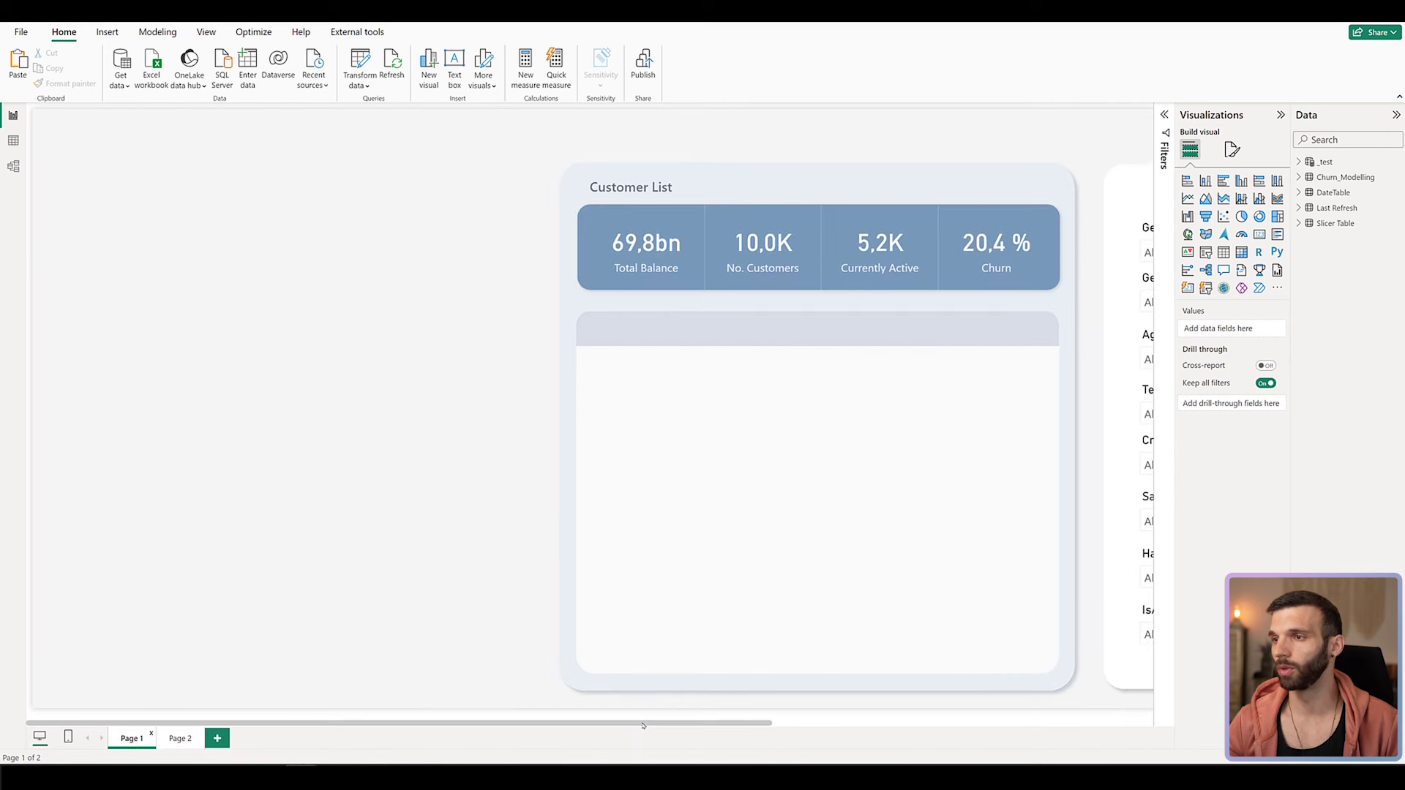
scroll(914, 311, "right", 5)
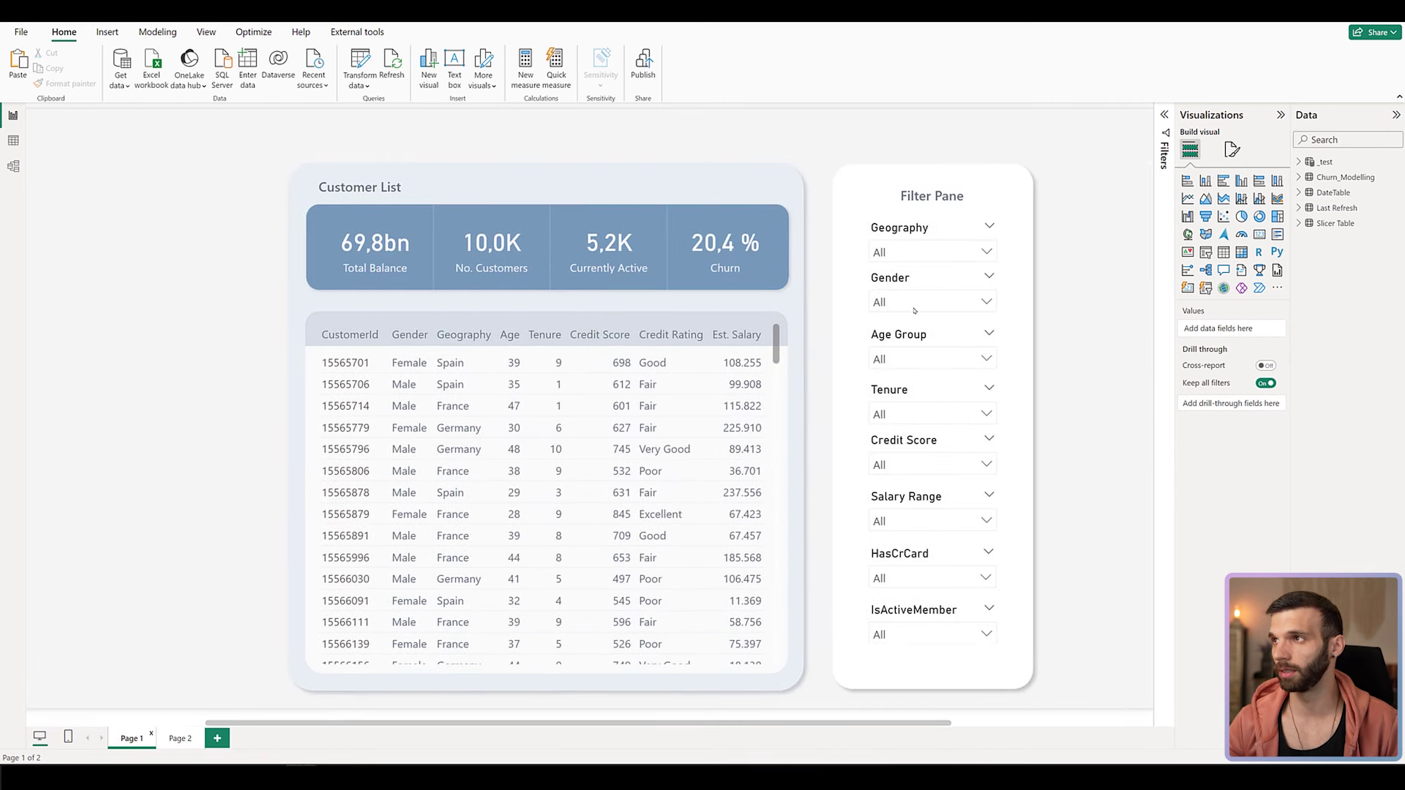
left_click(926, 167)
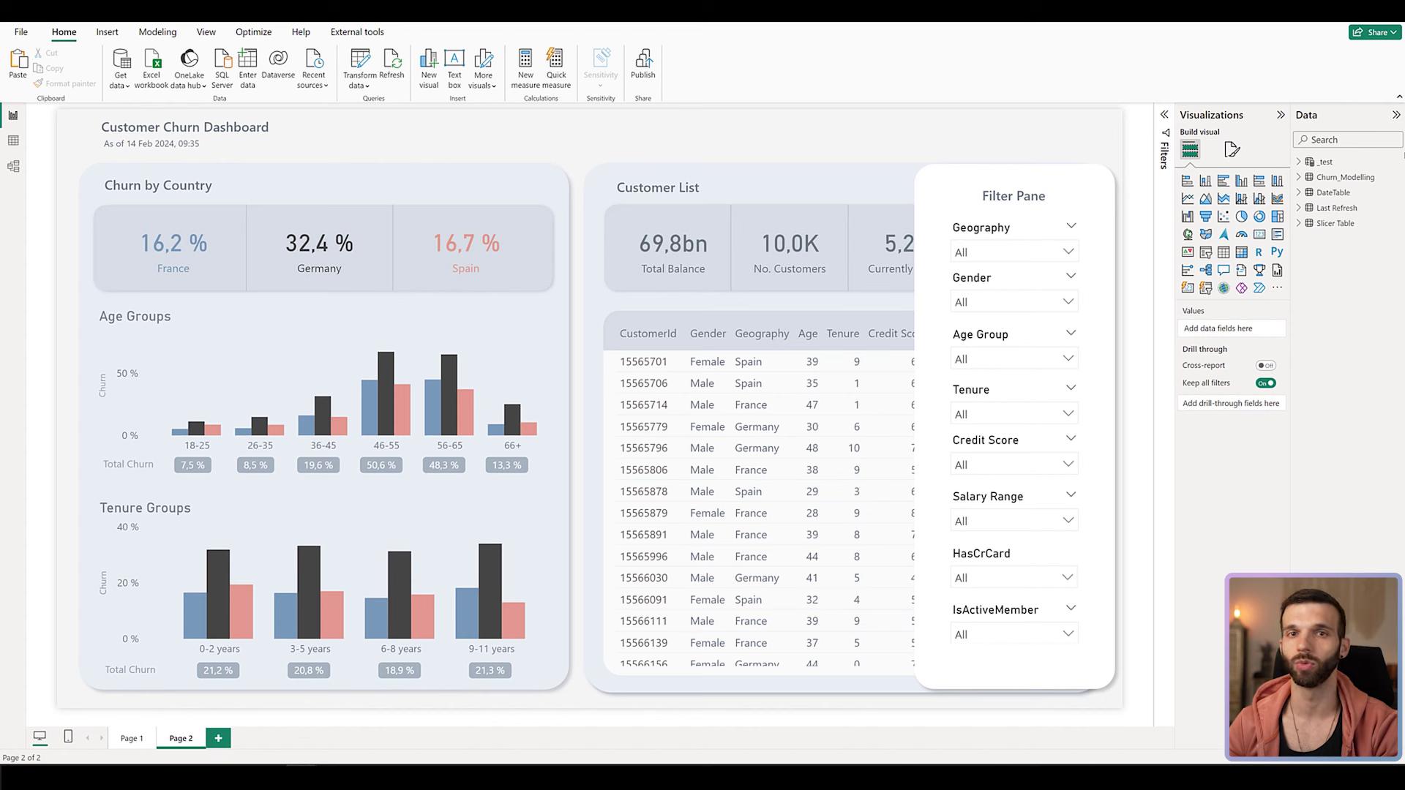
Widen the filter pane's background leftward and spread its eight slicers over three columns starting with Geography, Tenure and HasCrCard.
left_click(927, 411)
left_click(923, 426)
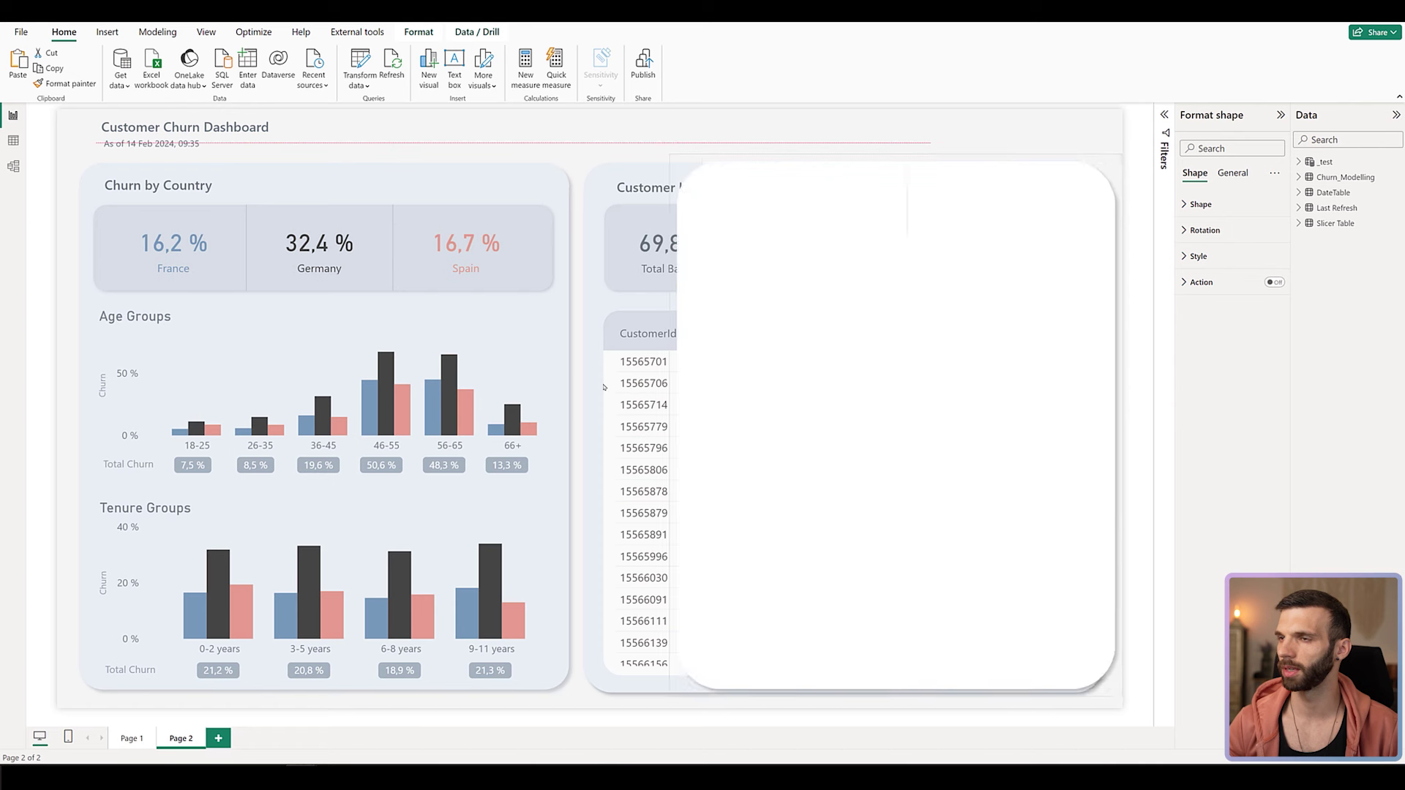
left_click(1002, 229)
left_click(1000, 230)
left_click(973, 278, "ctrl")
left_click(981, 334, "ctrl")
left_click_drag(989, 229, 616, 251)
left_click(616, 251)
left_click(1008, 409)
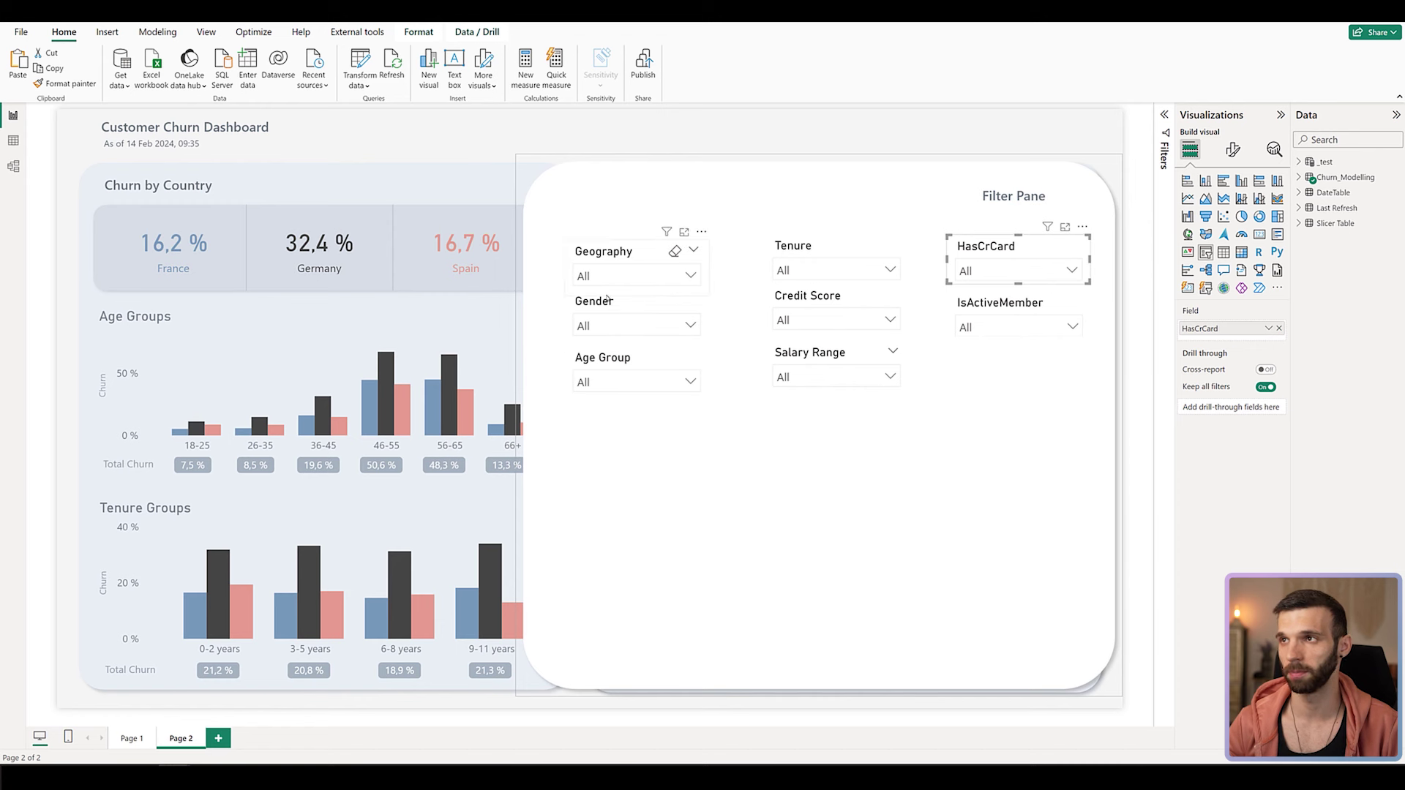
left_click(855, 139)
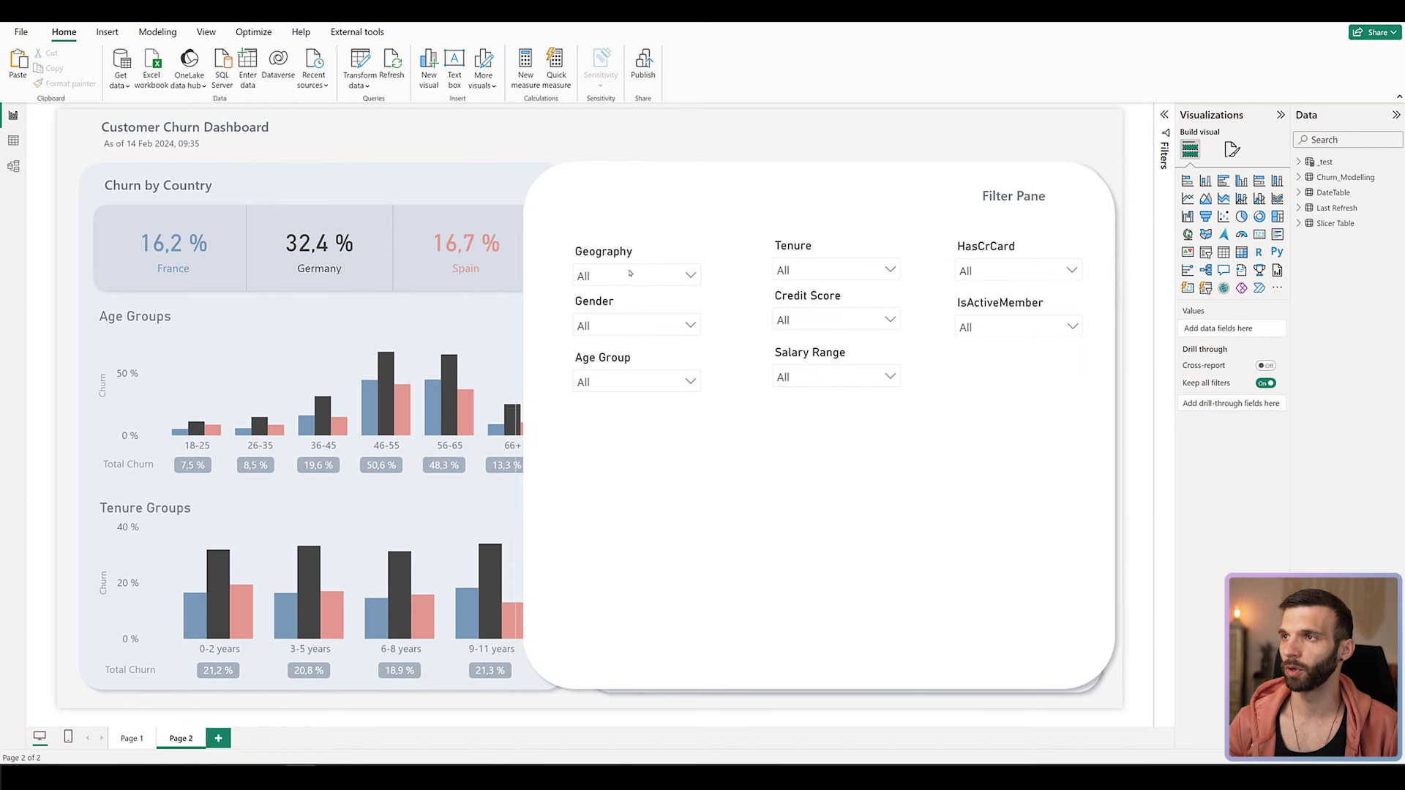
Show the list of page objects and select all eight slicers in the slicers base group.
left_click(107, 33)
left_click(206, 32)
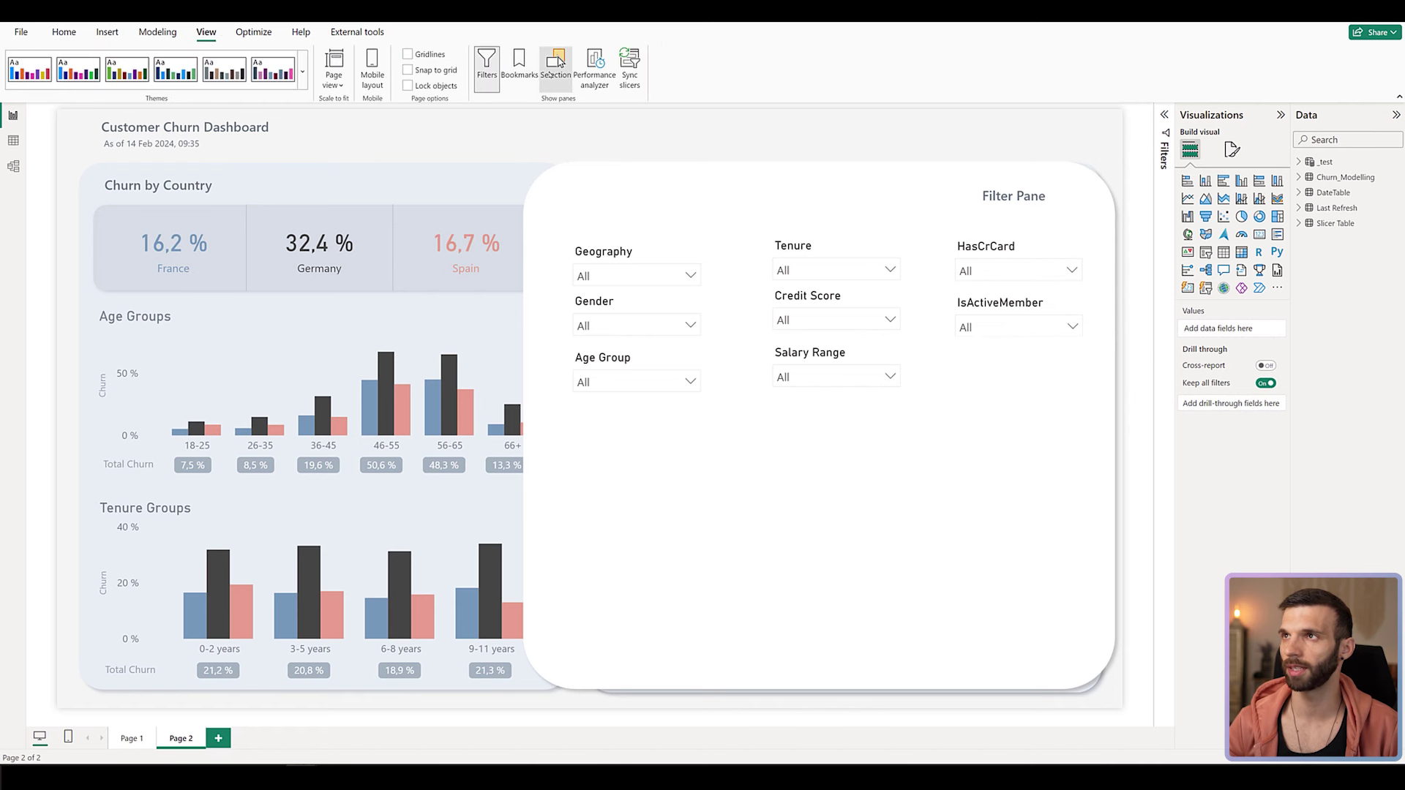
left_click(550, 71)
left_click(1064, 180)
left_click(1103, 210)
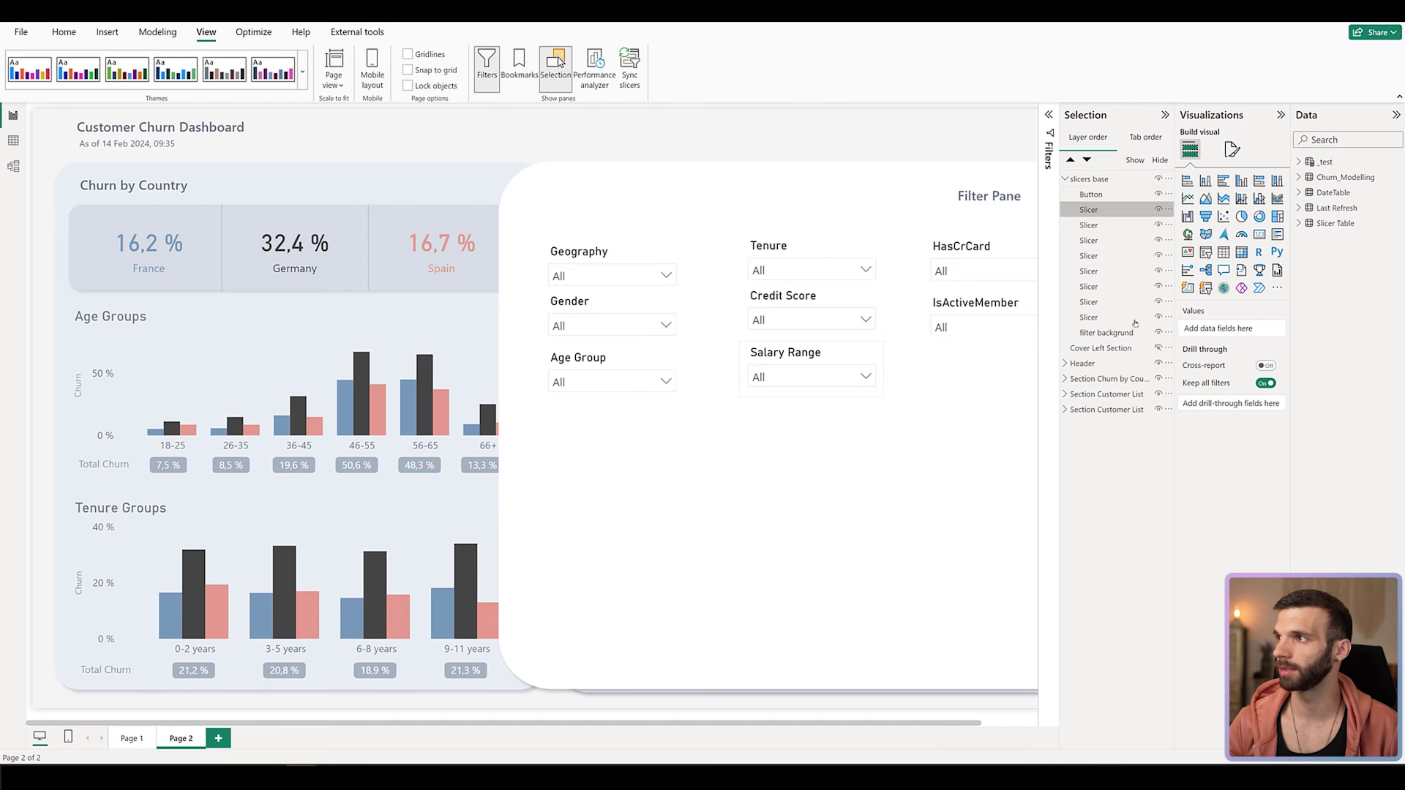
left_click(1105, 318, "ctrl")
left_click(1100, 316, "shift")
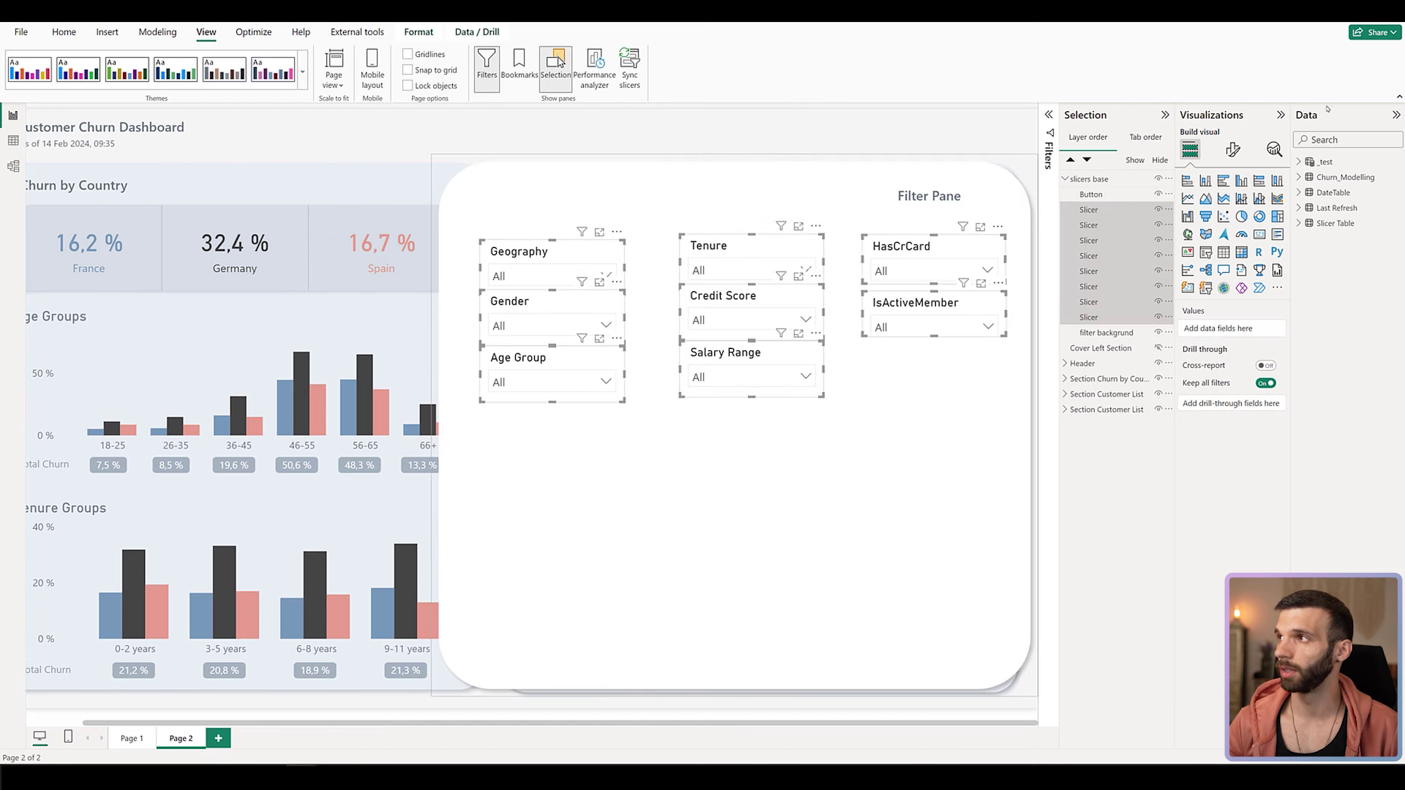
Set the selected slicers to a height of 80 and a width of 172.
left_click(1233, 149)
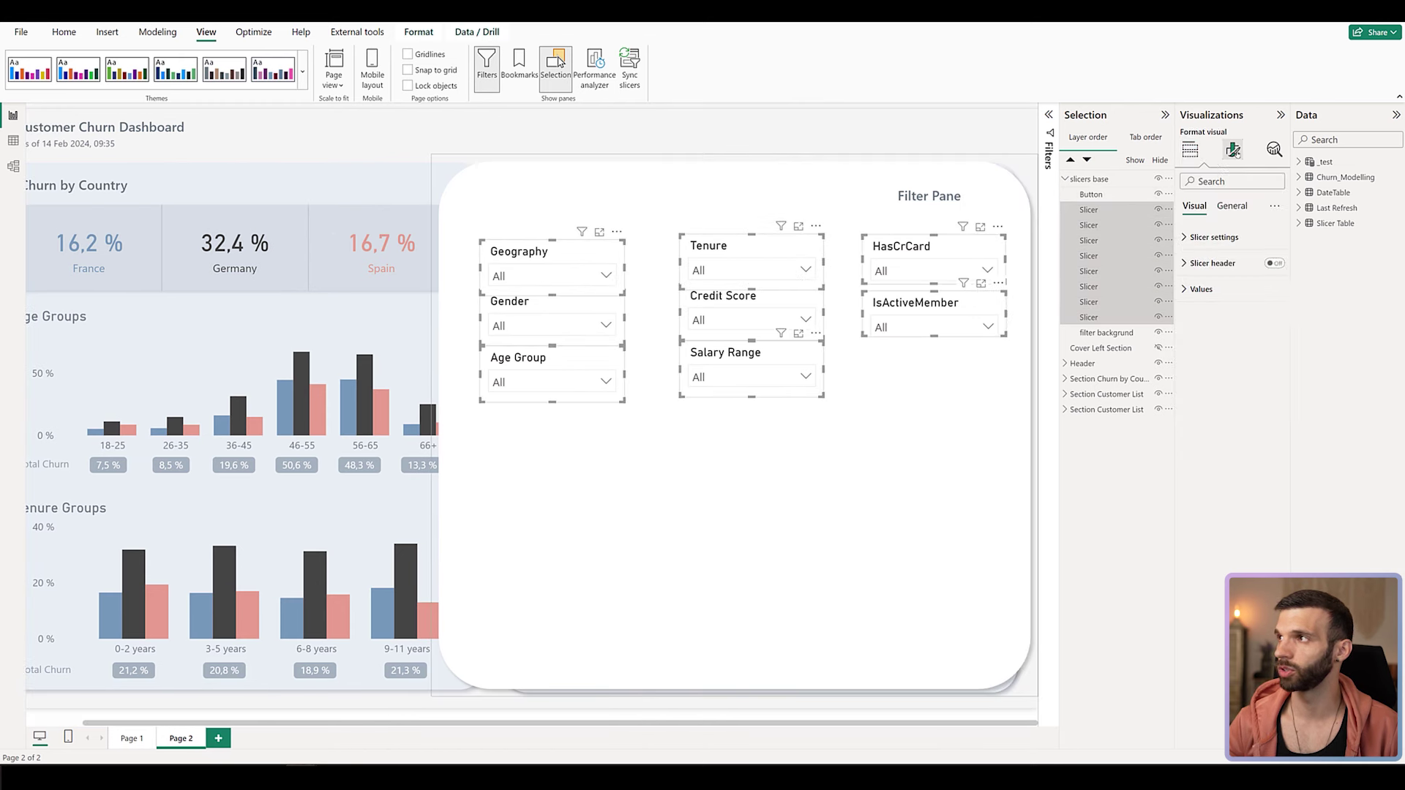
left_click(1233, 207)
left_click(1215, 237)
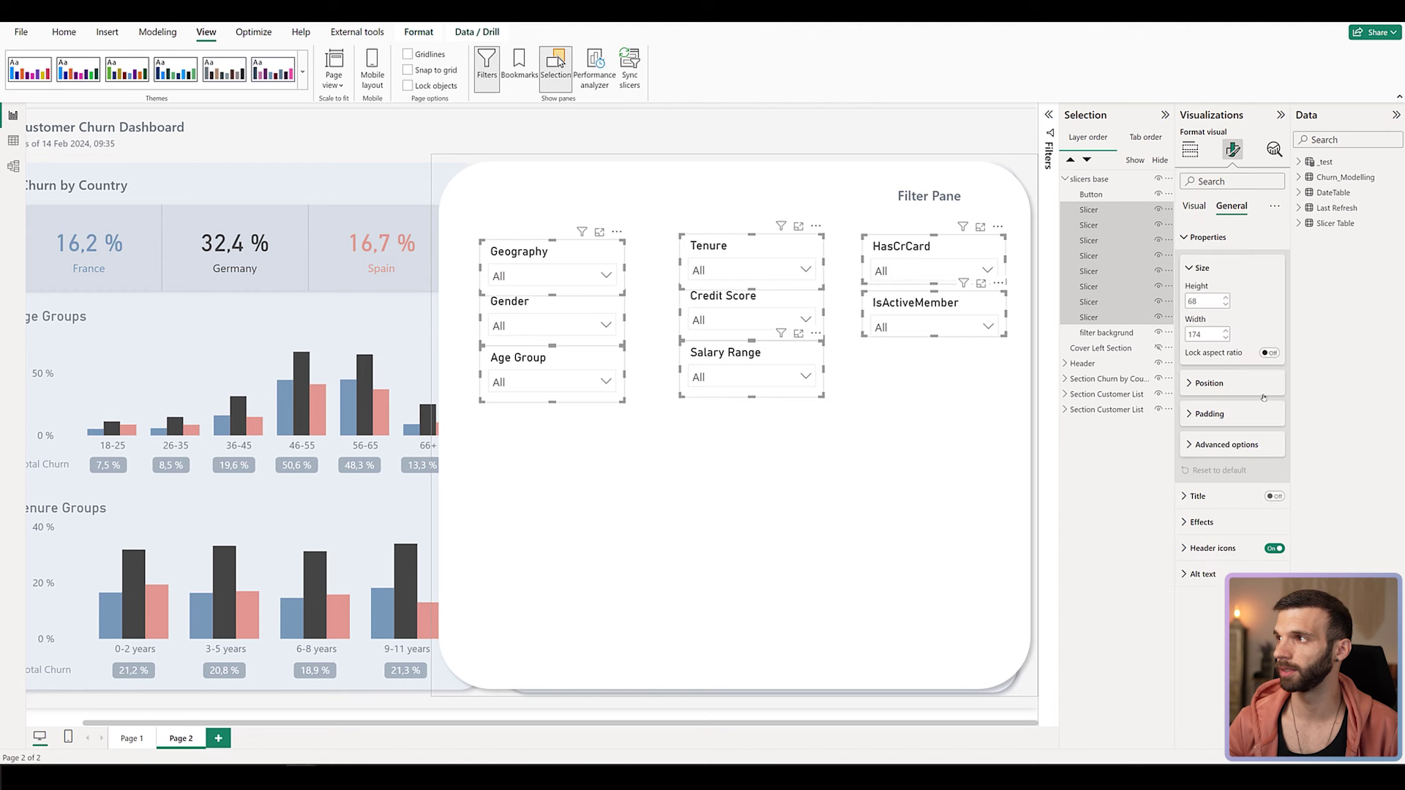
double_click(1205, 301)
type("8")
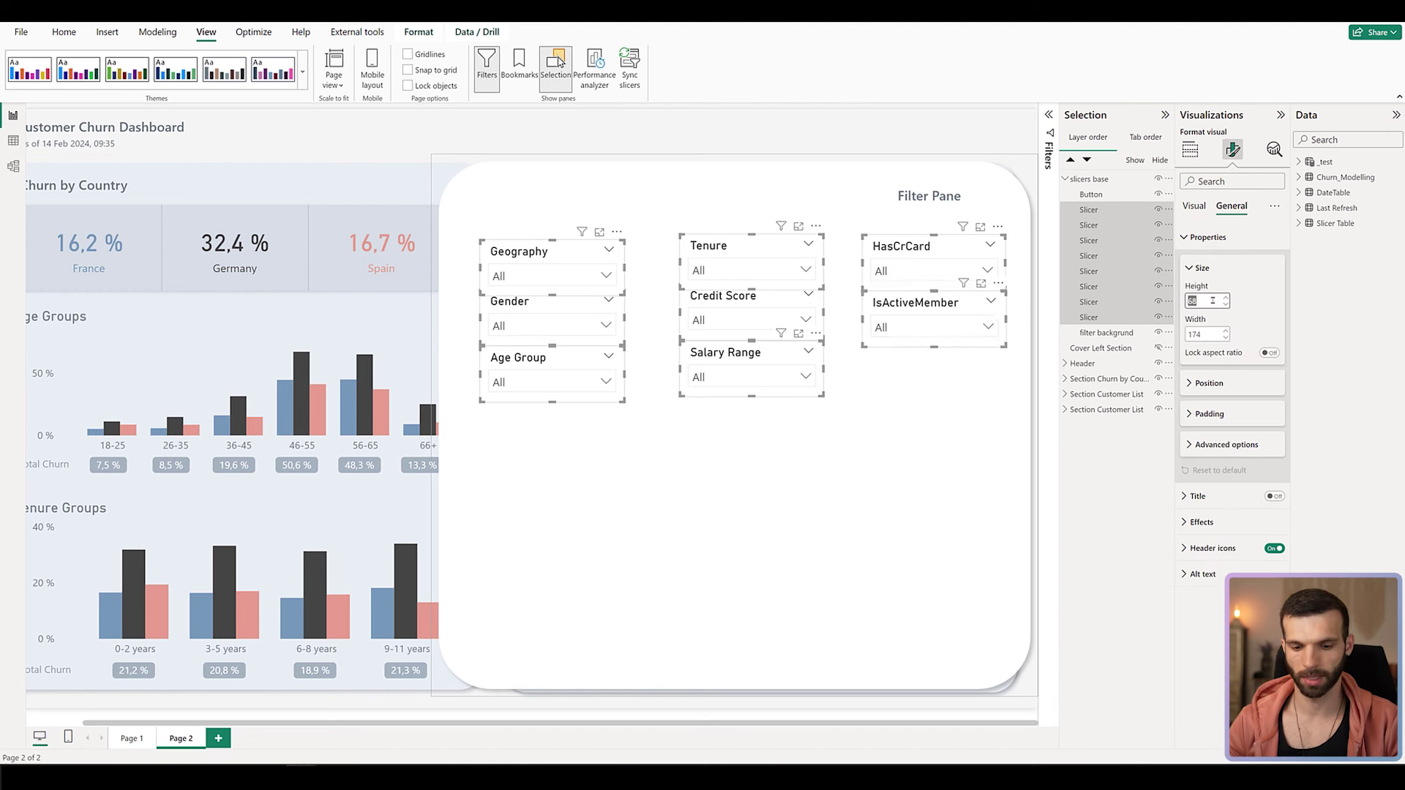
type("0")
key("Tab")
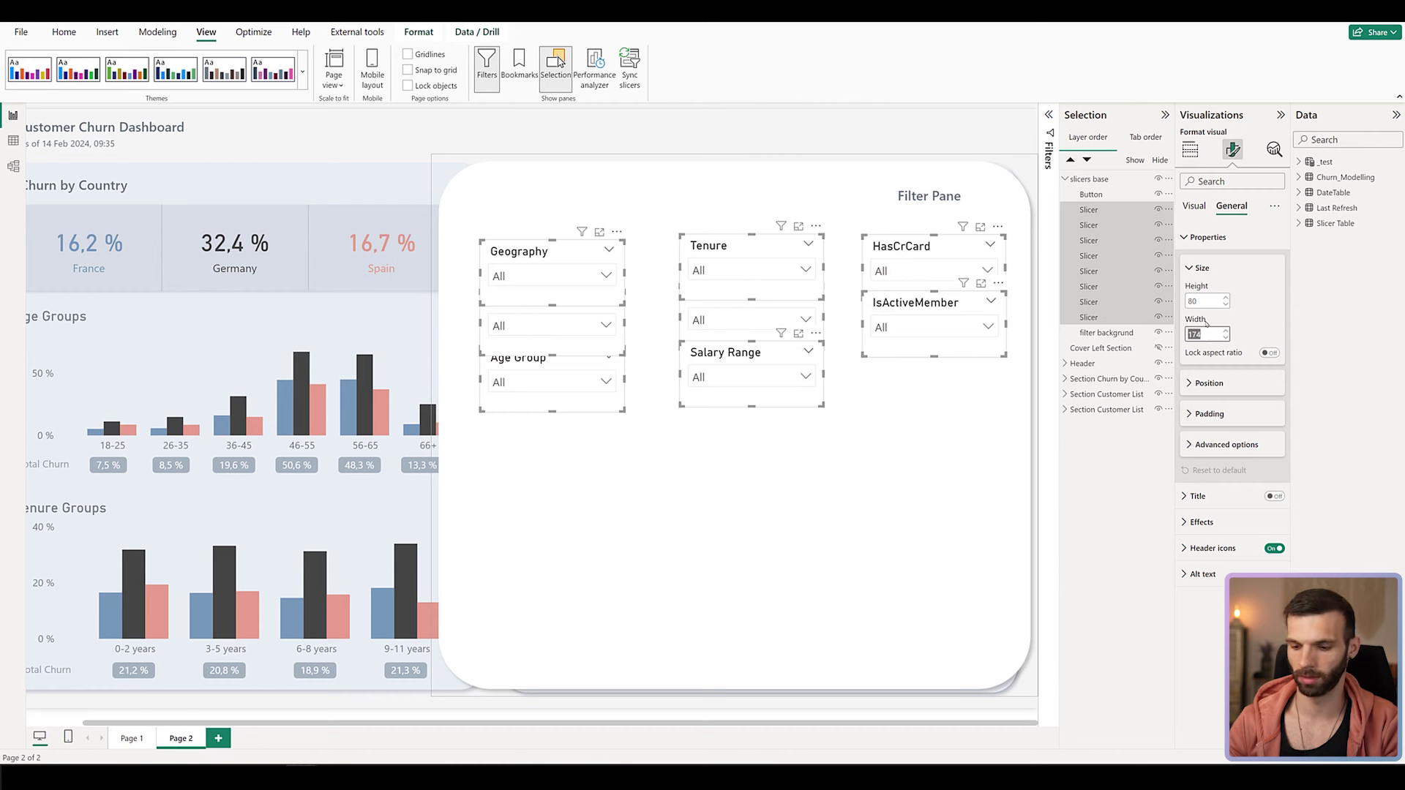
type("173")
key("BackSpace")
type("2")
key("Return")
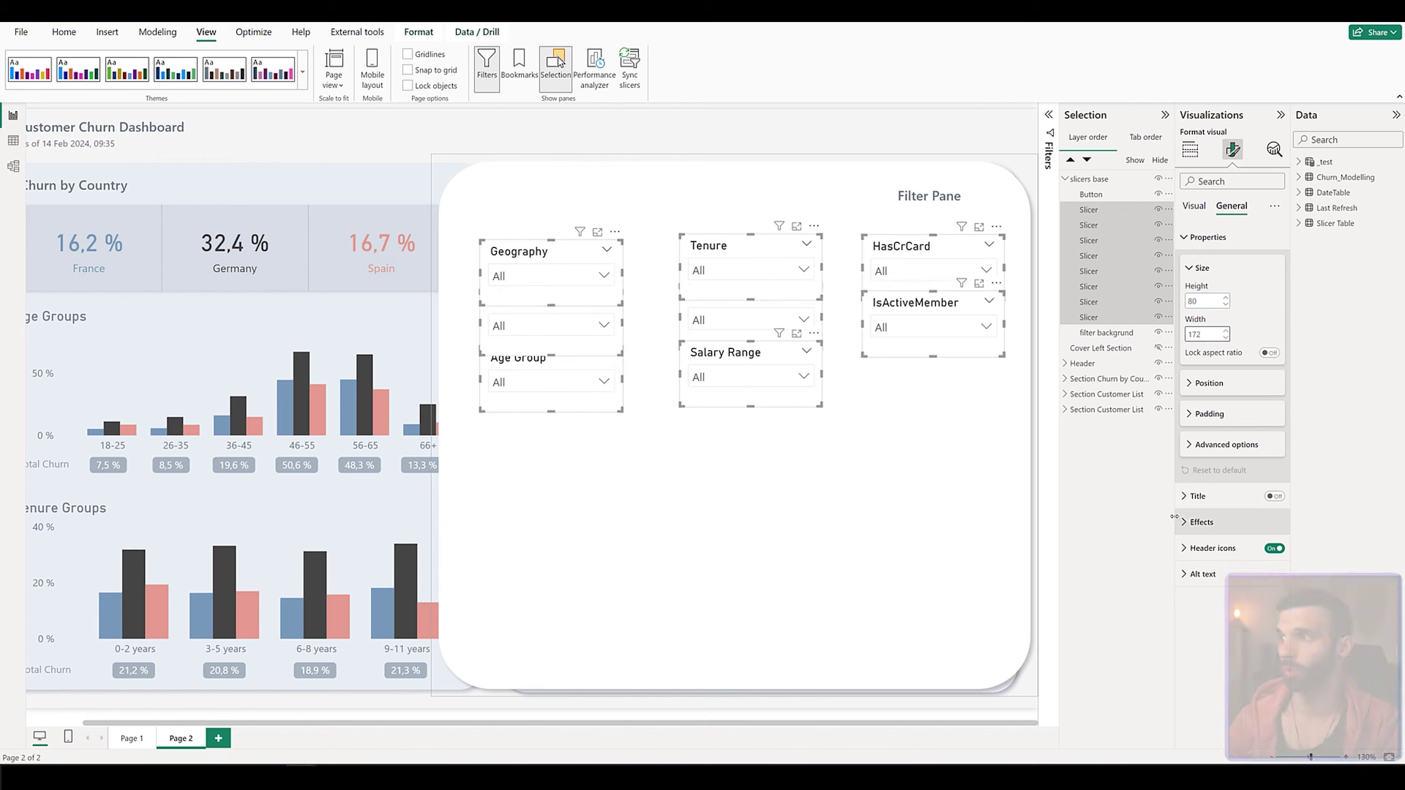
Turn on the visual border for all eight selected slicers.
left_click(1214, 522)
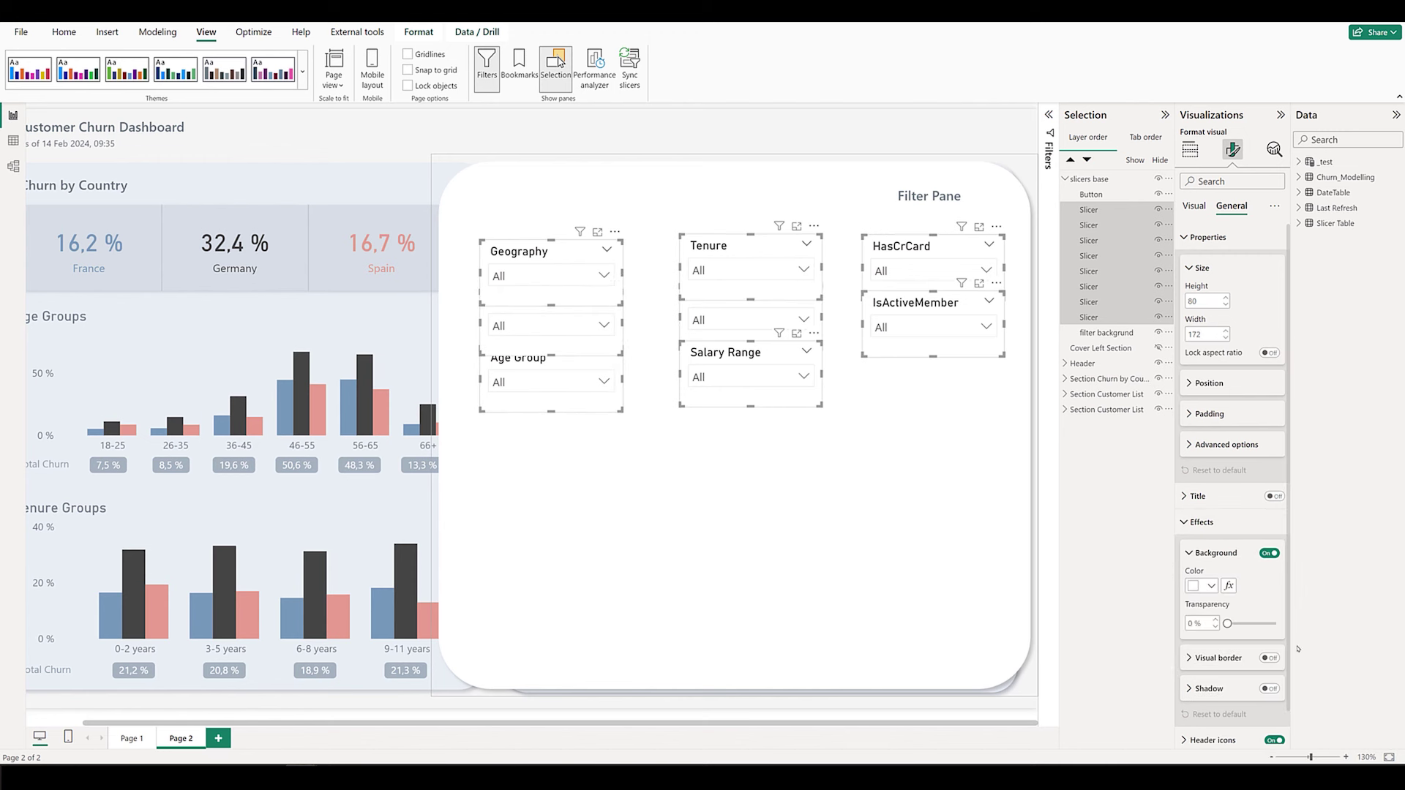
left_click(1269, 659)
left_click(552, 250)
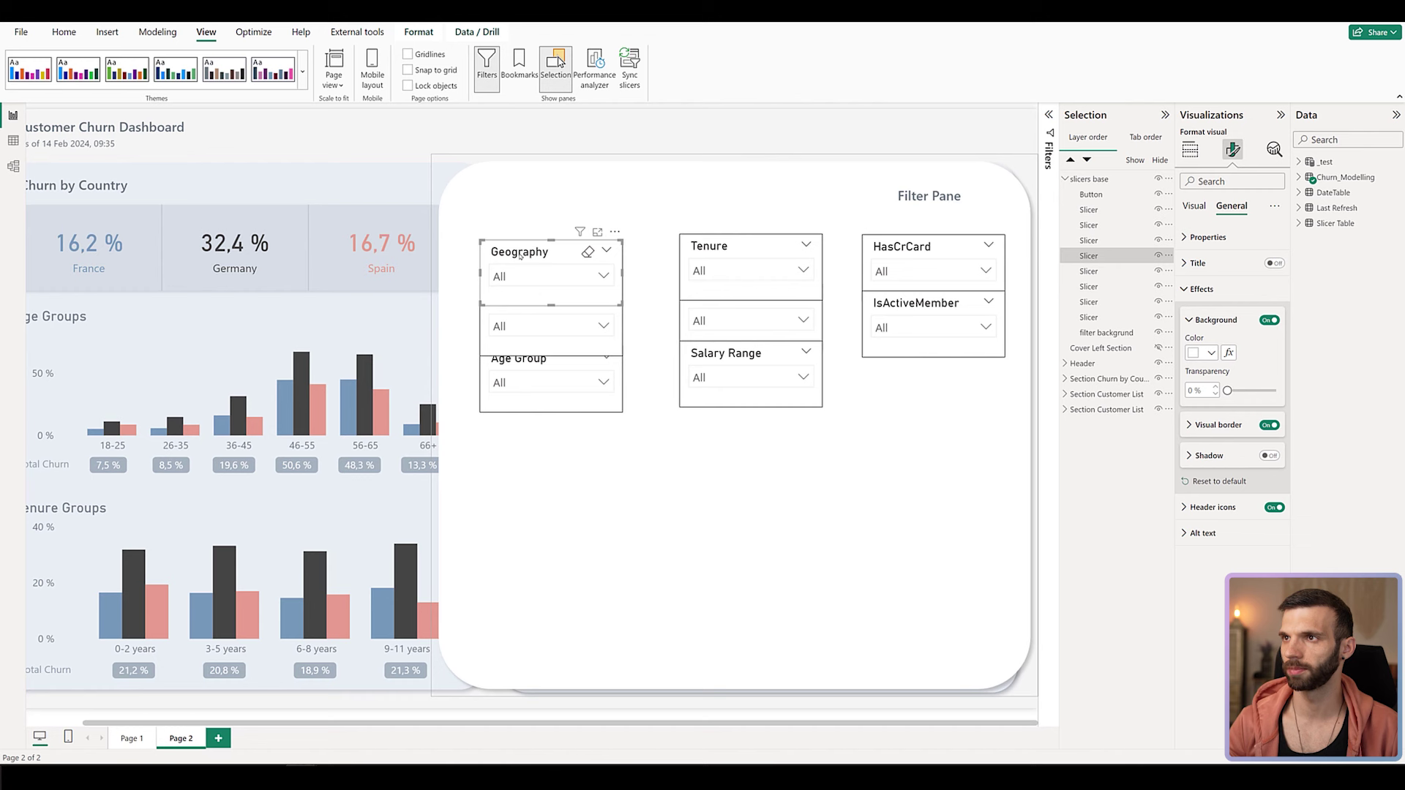
Move the Gender slicer down until its upper border meets the lower border of the Geography slicer.
left_click(535, 305)
left_click_drag(535, 305, 534, 307)
key("Down")
key("Down")
key("Down")
key("Down")
key("Down")
key("Down")
key("Down")
key("Down")
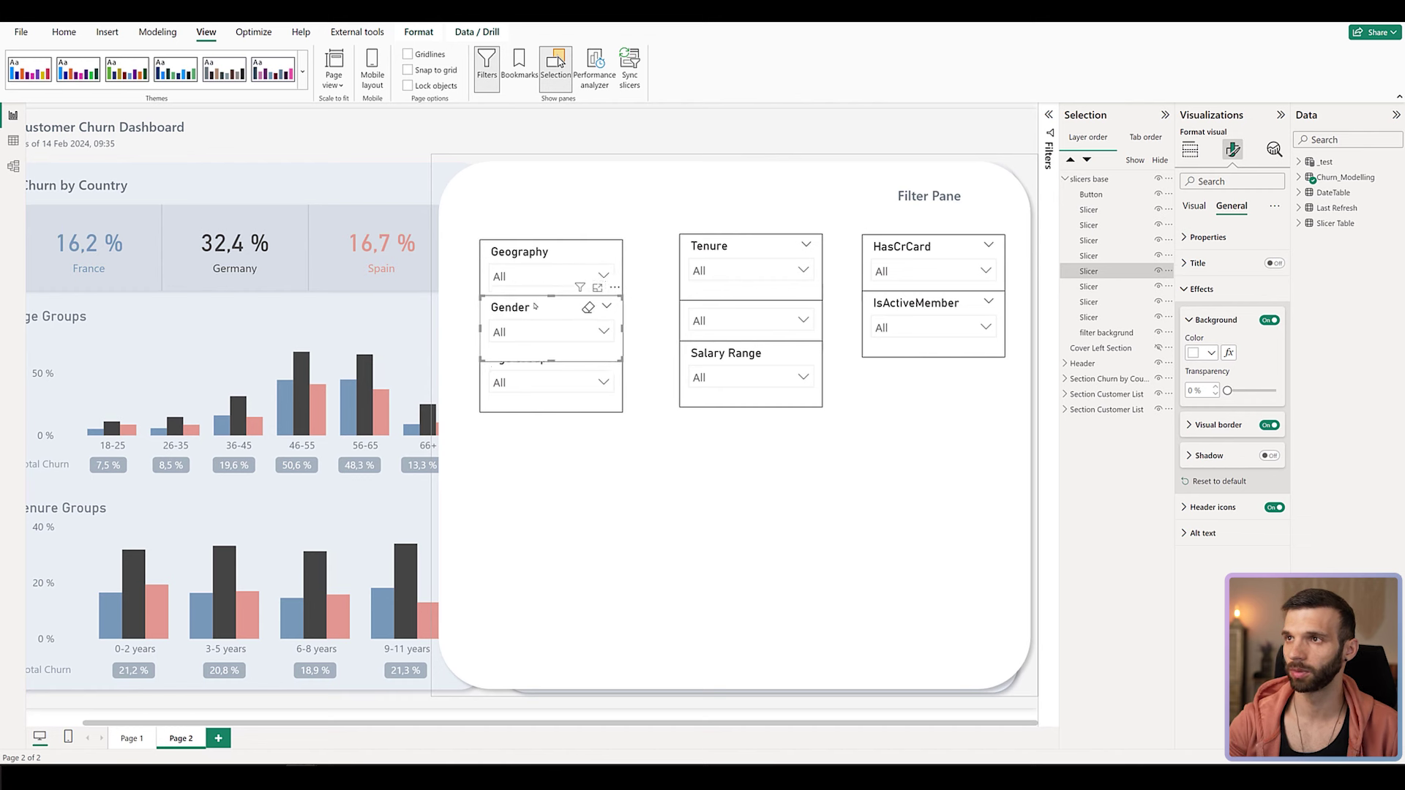
key("Down")
key("Down")
key("Down")
key("Down")
key("Down")
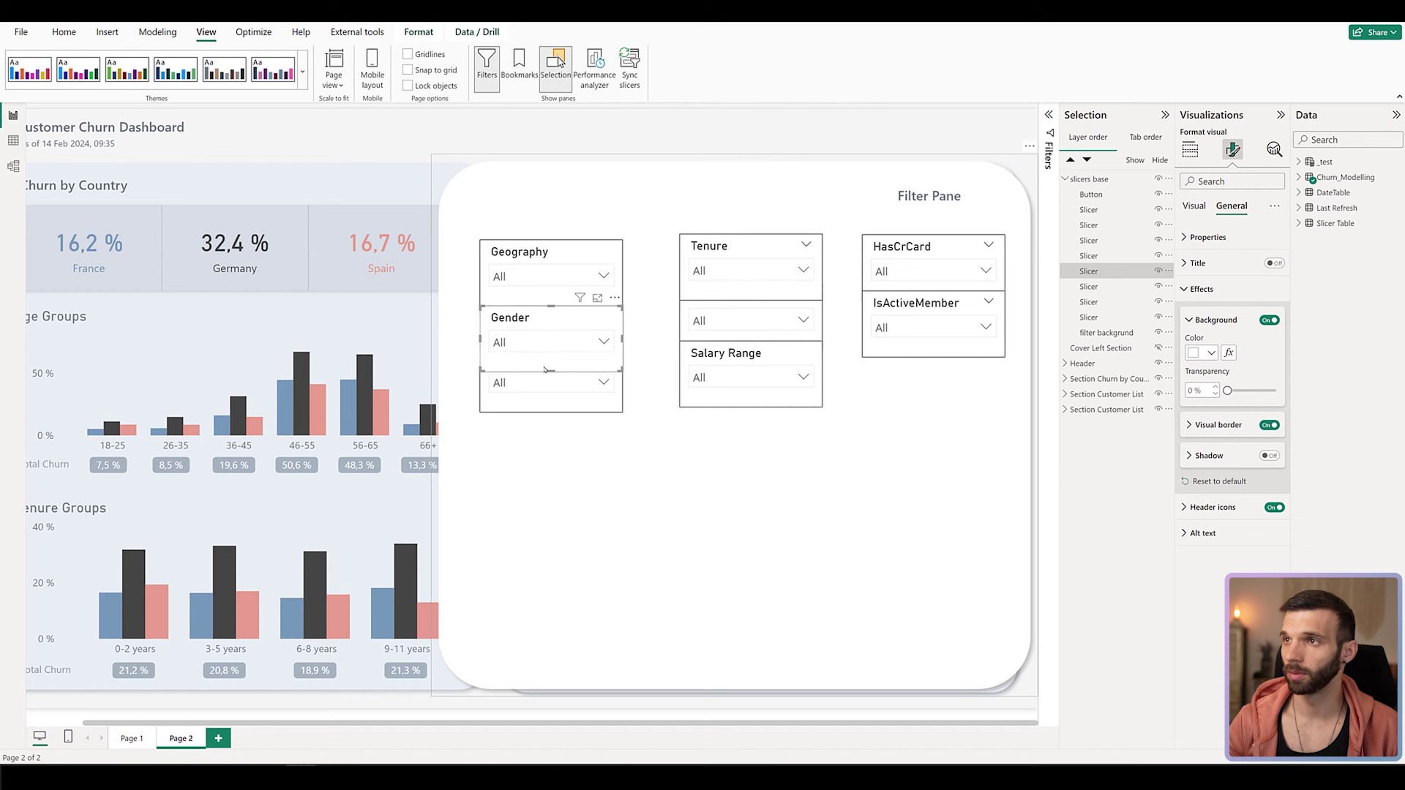
Move the Age Group slicer down so it sits directly beneath the Gender slicer.
left_click(556, 398)
left_click_drag(522, 352, 529, 382)
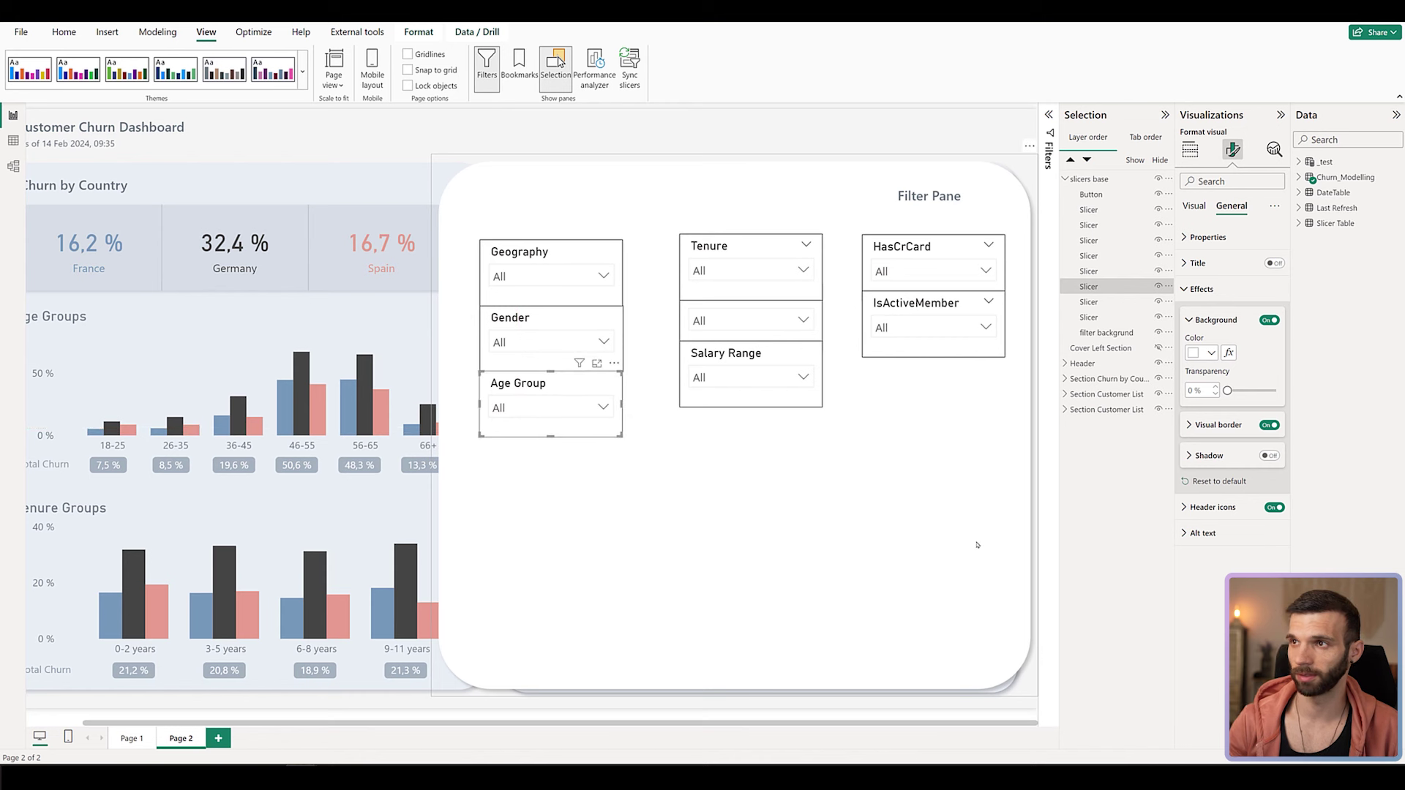
key("Escape")
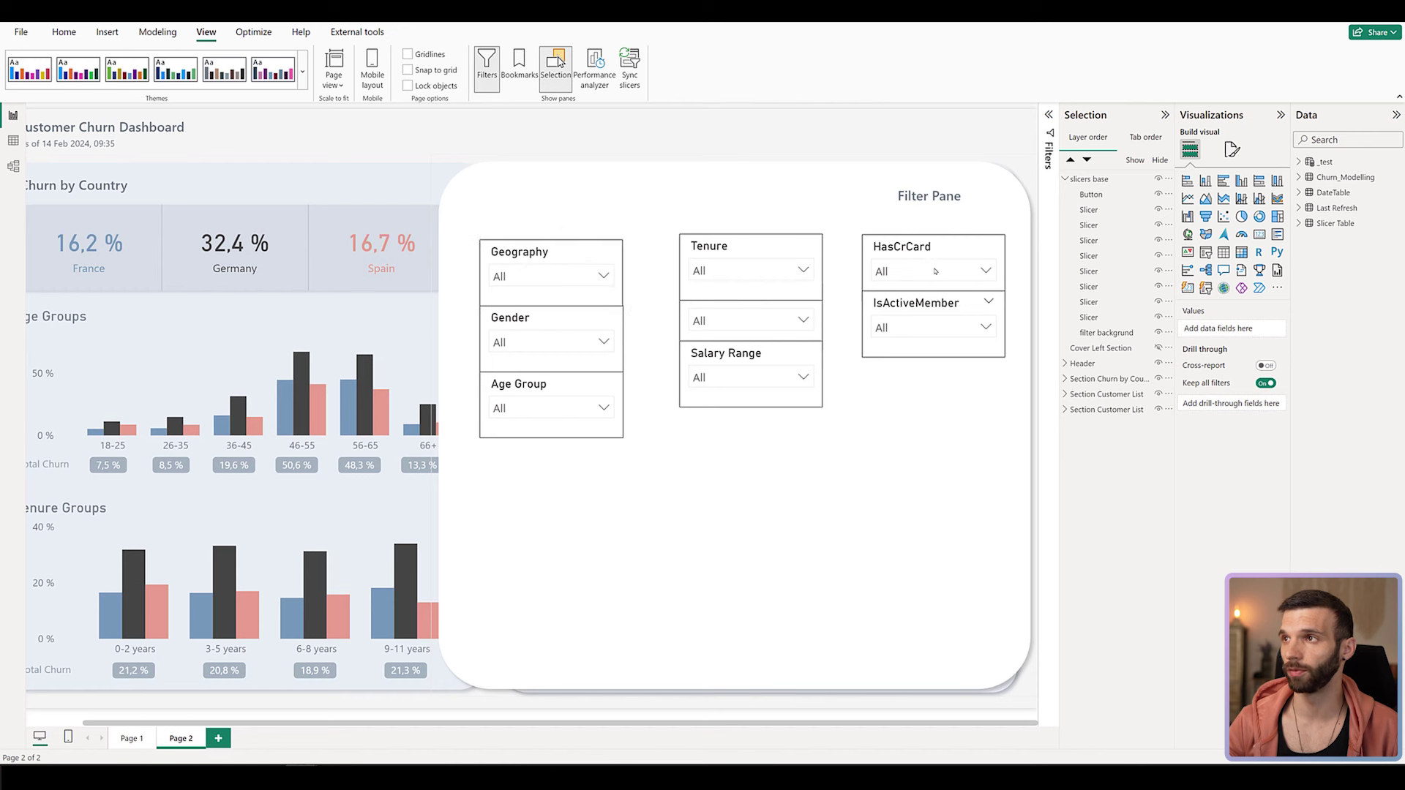
Shift the Tenure and HasCrCard slicers down so both start lower than the Geography slicer.
left_click(721, 246)
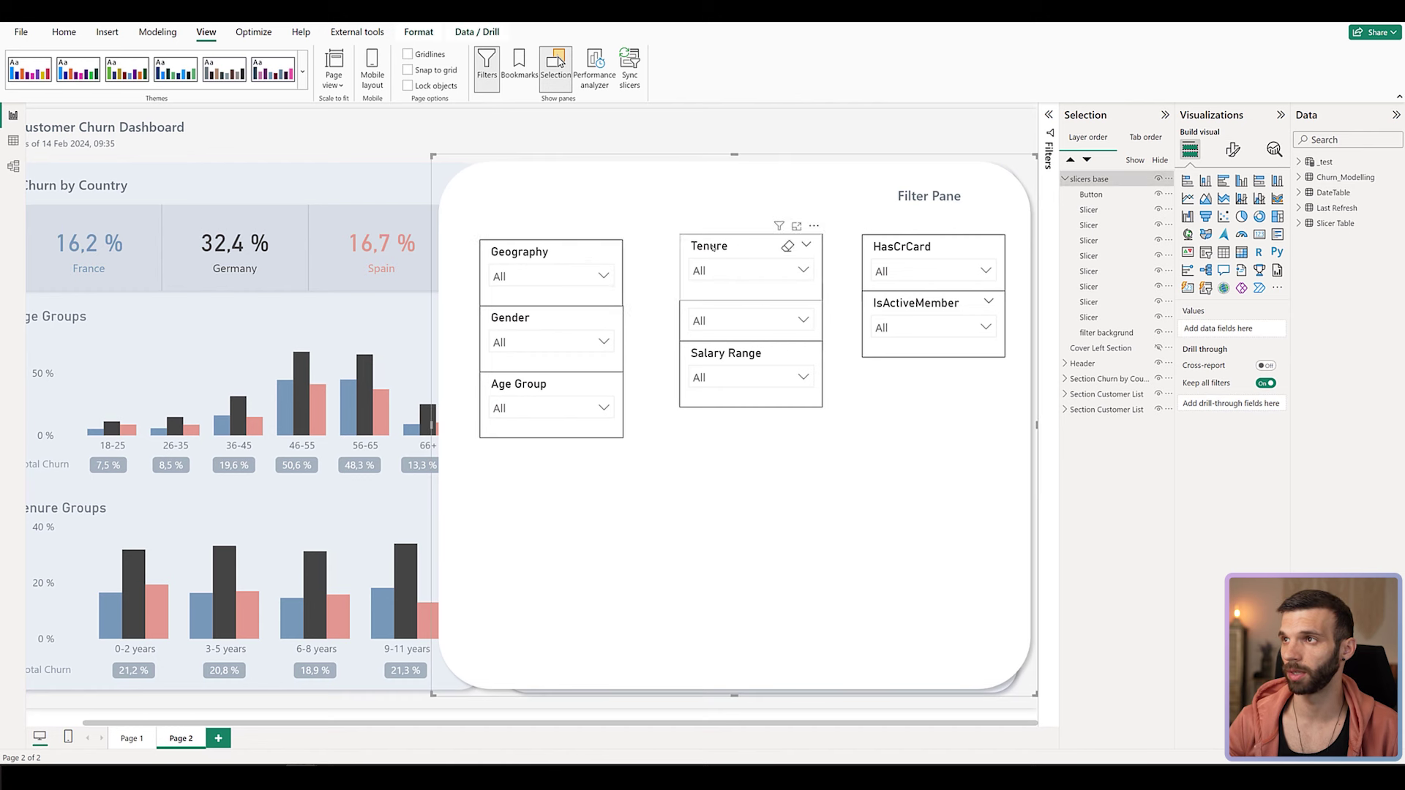
left_click(713, 248)
left_click_drag(713, 247, 713, 273)
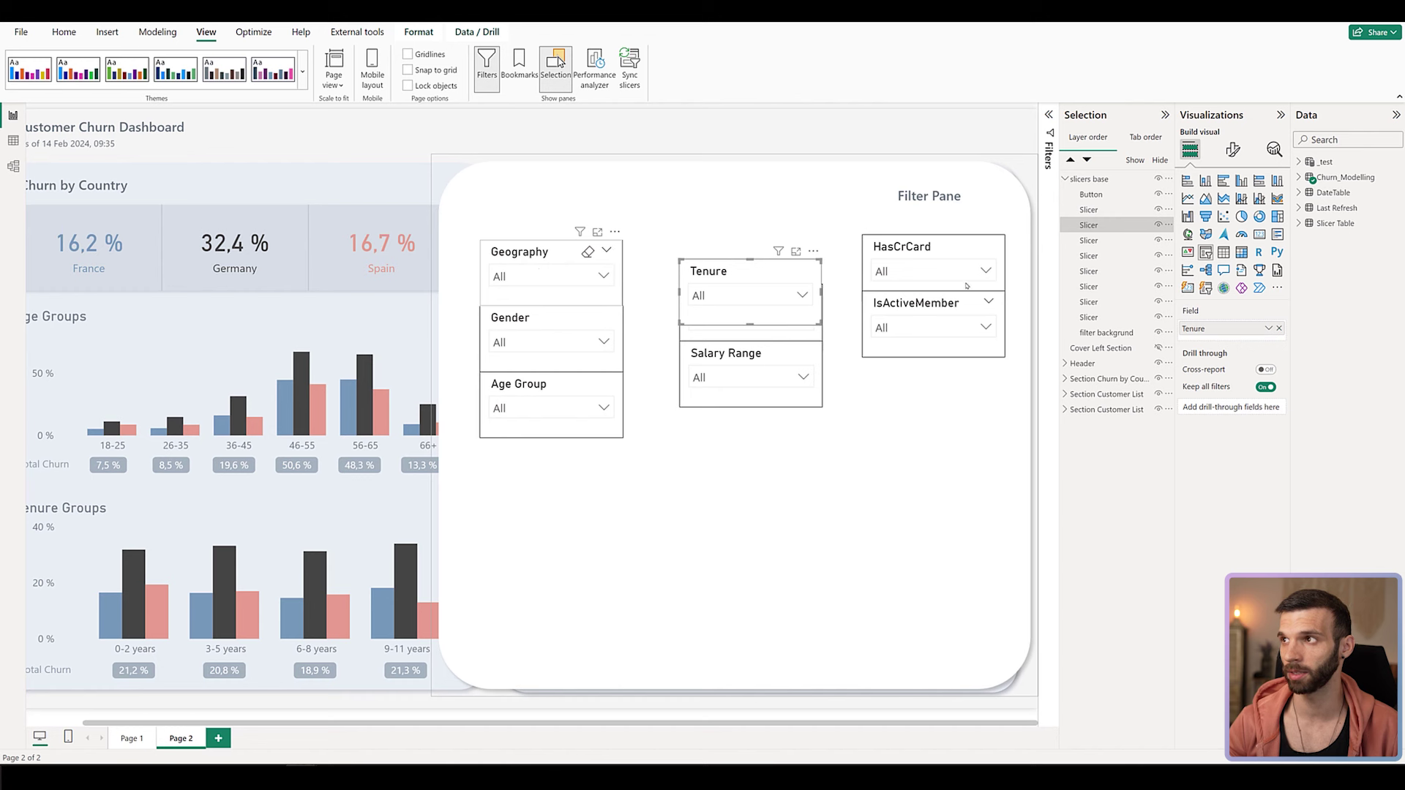
left_click_drag(966, 285, 966, 324)
left_click_drag(913, 285, 910, 281)
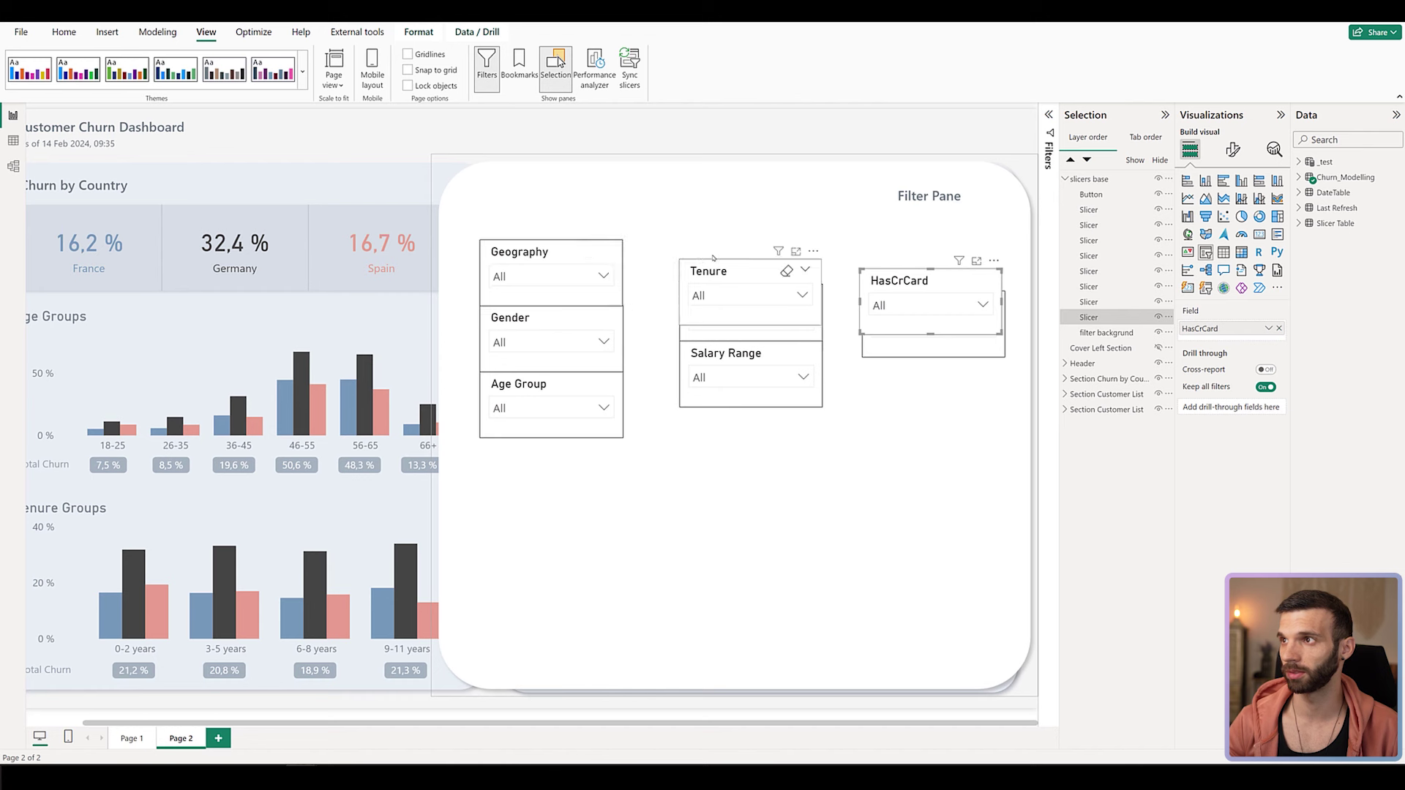
Align the top edges of the Geography, Tenure and HasCrCard slicers.
left_click(556, 289)
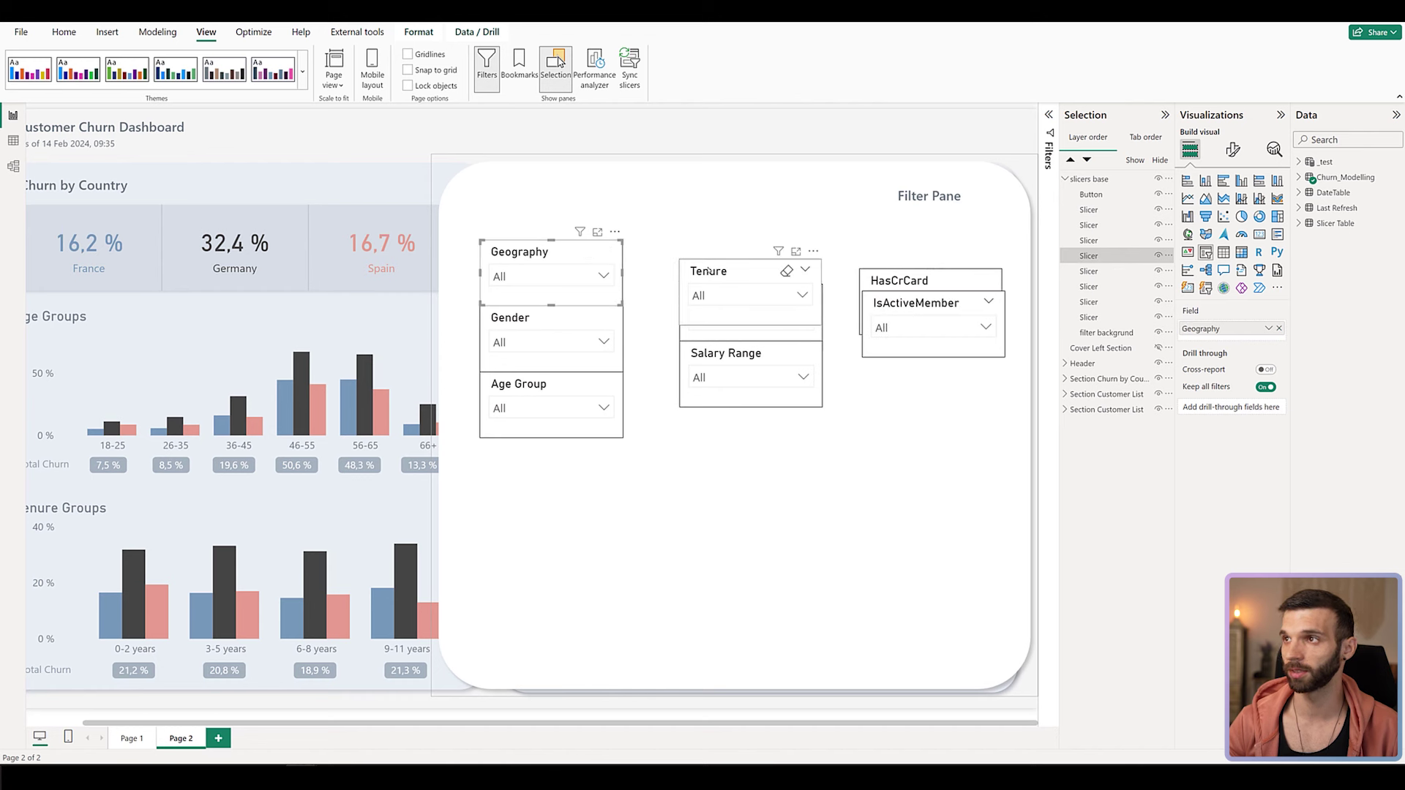
left_click(732, 278, "ctrl")
left_click(928, 283, "ctrl")
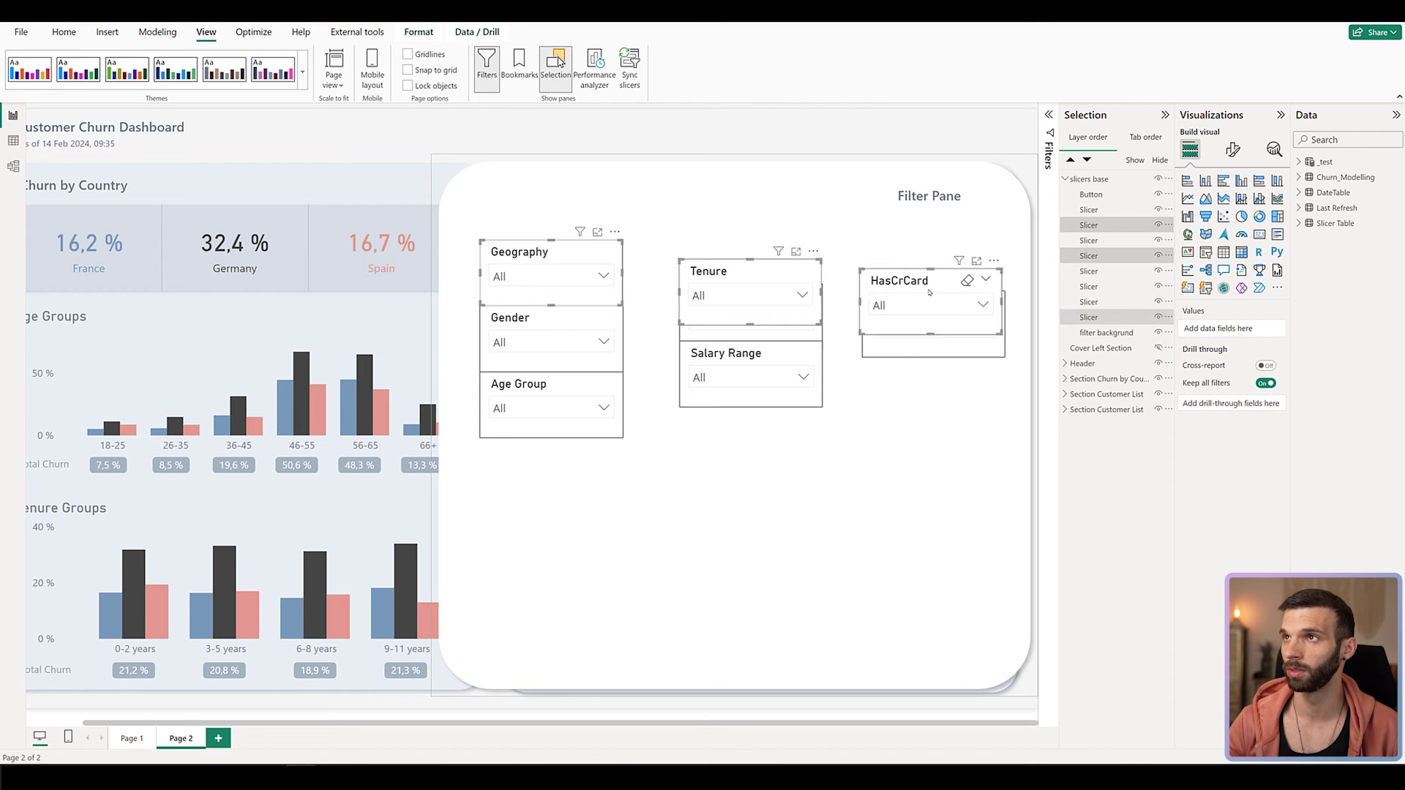
left_click(418, 32)
left_click(276, 69)
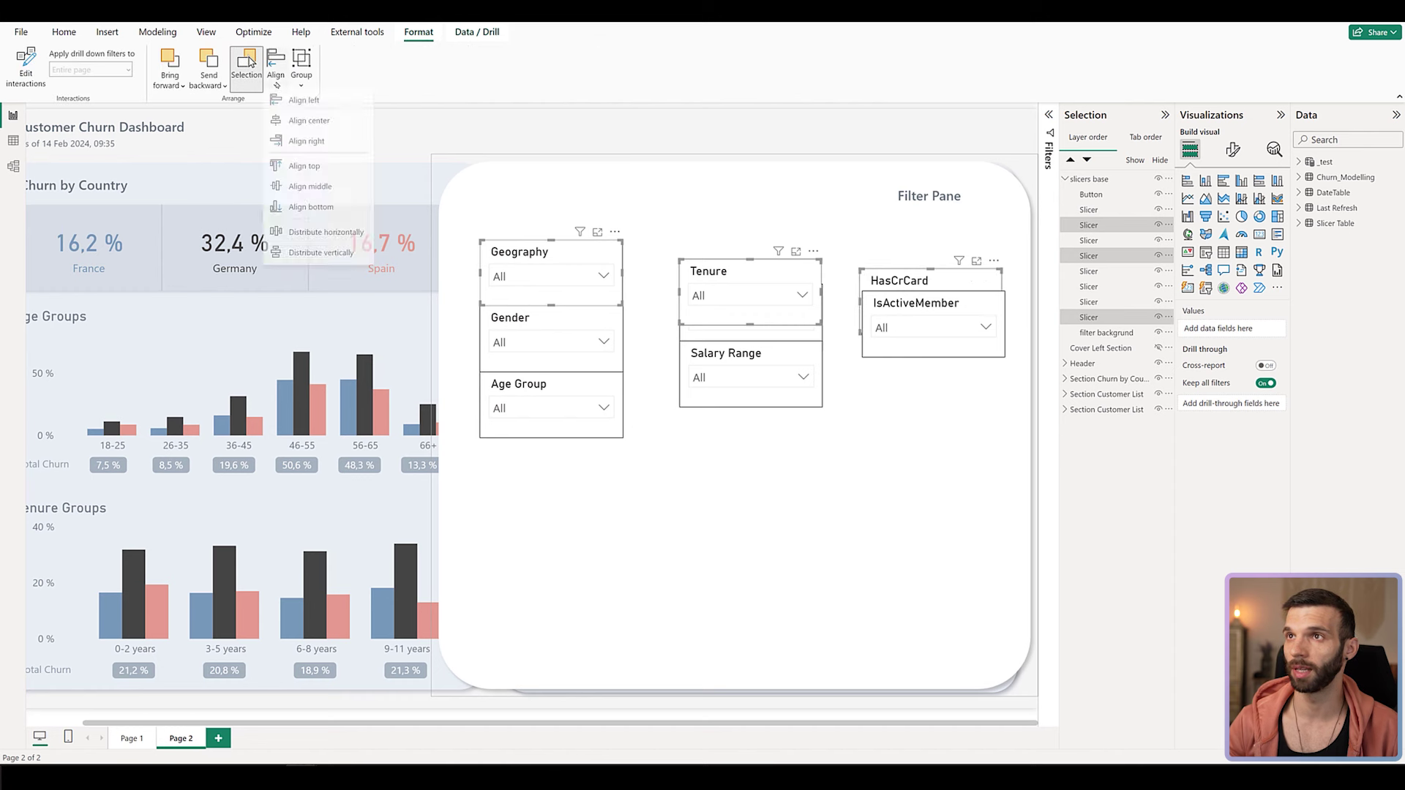
left_click(304, 173)
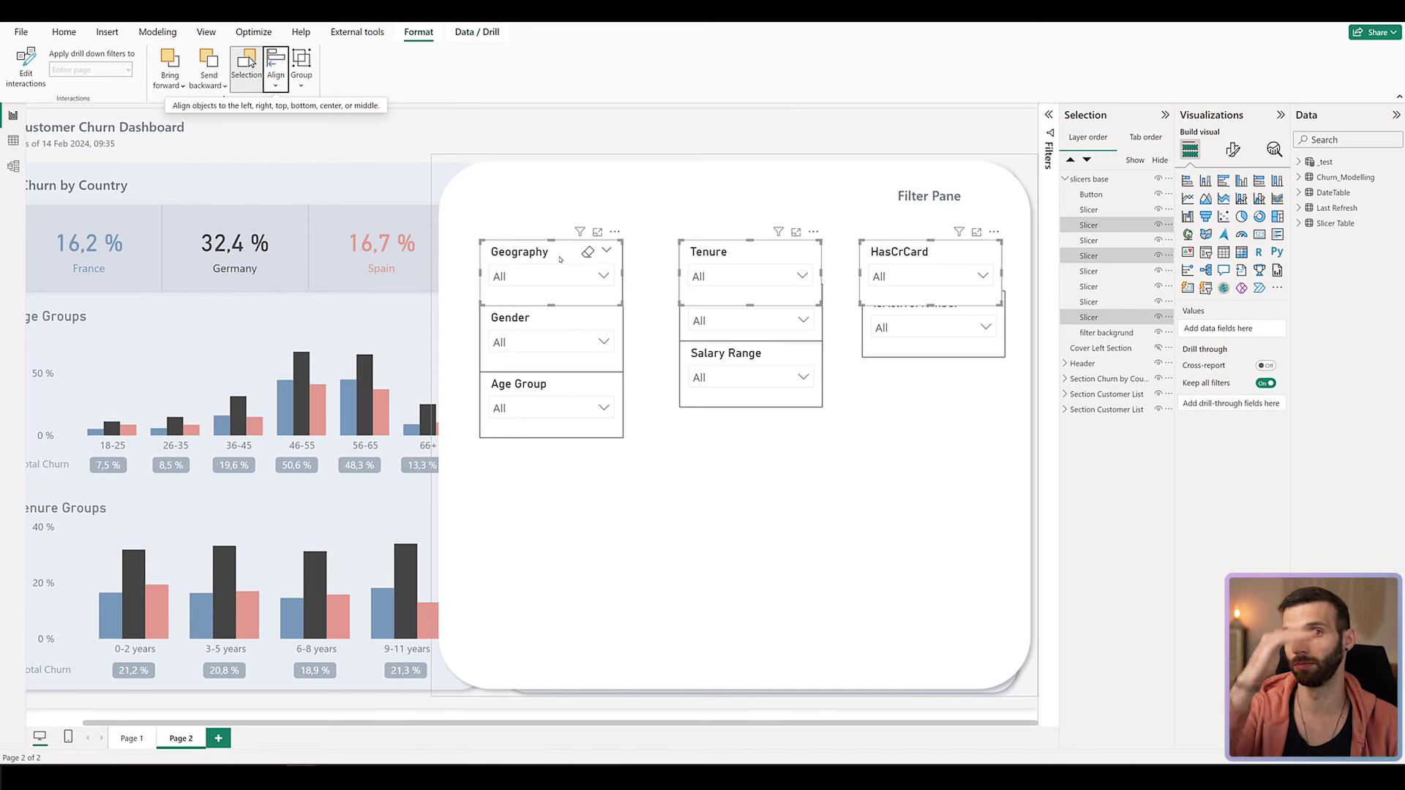
key("Escape")
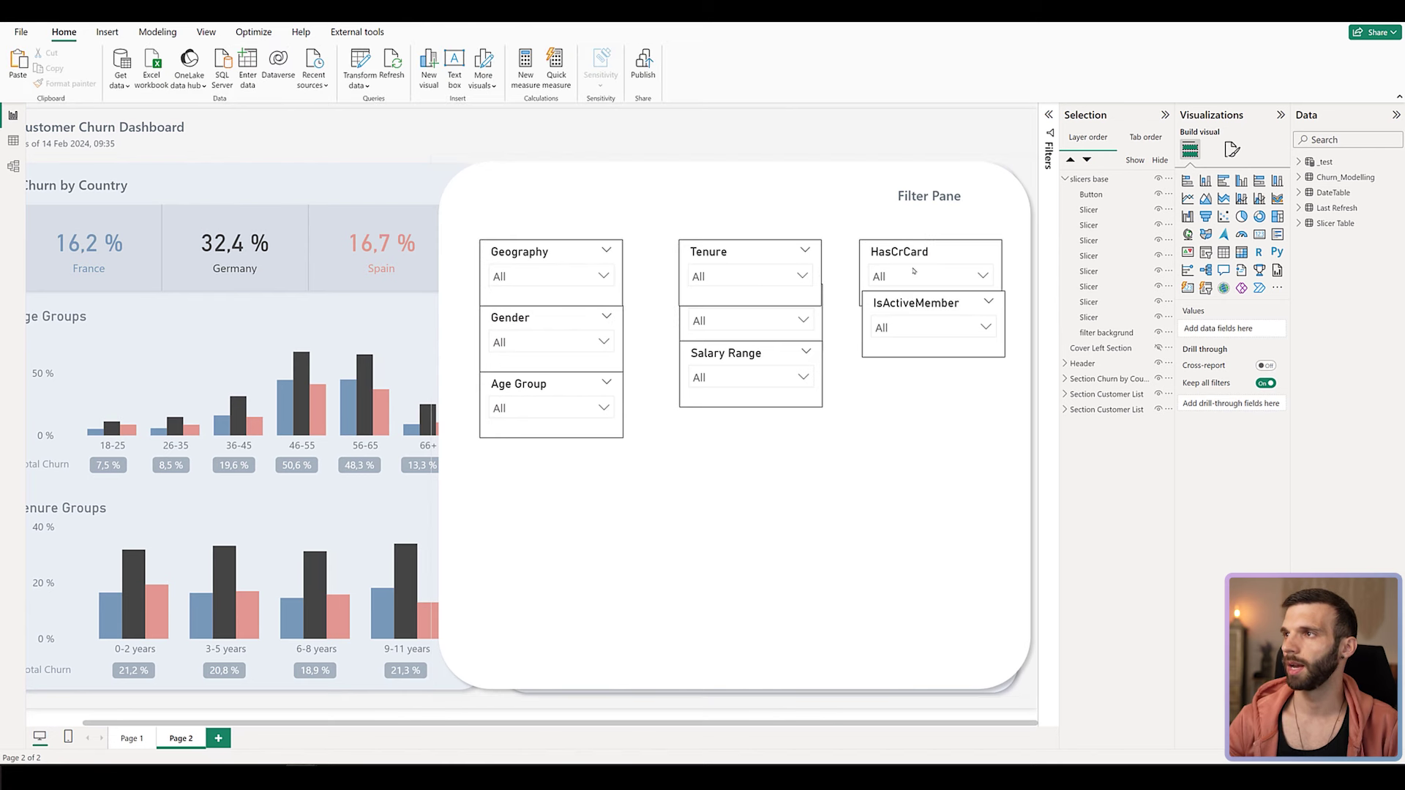
Nudge the HasCrCard slicer to the left until it stands close beside the Tenure slicer.
left_click(902, 249)
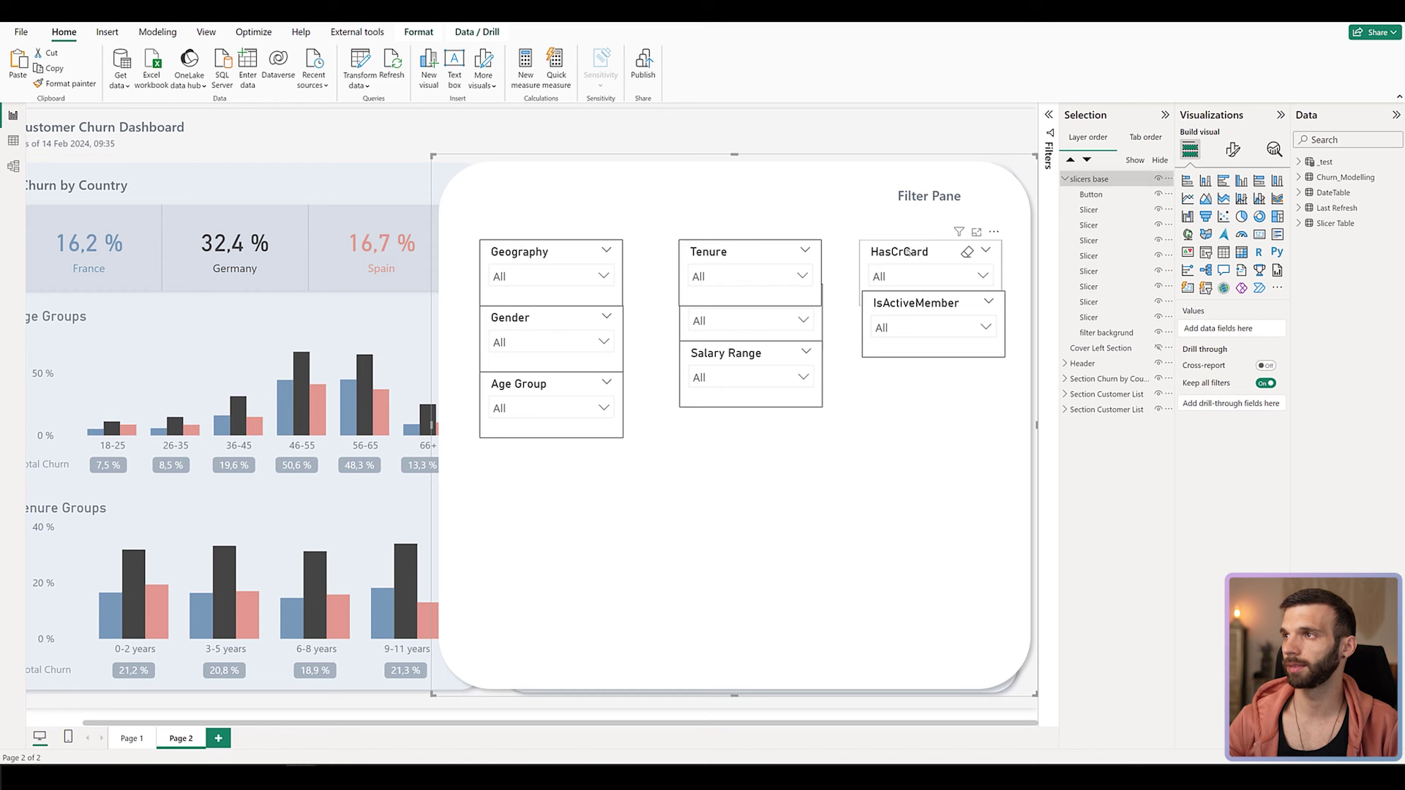
left_click(905, 252)
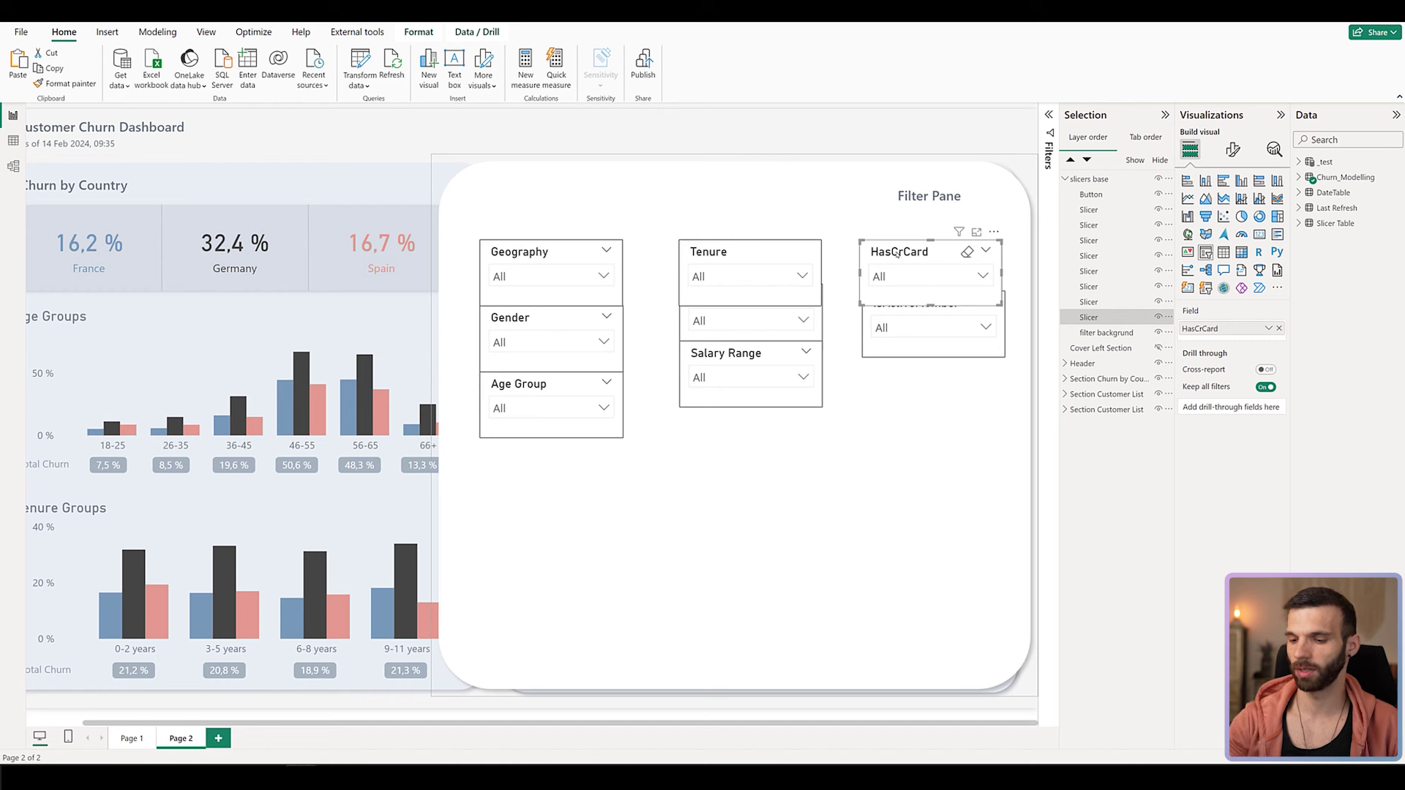
key("Left")
key("Left")
key("Left")
key("Left")
key("Left")
key("Left")
key("Left")
key("Left")
key("Left")
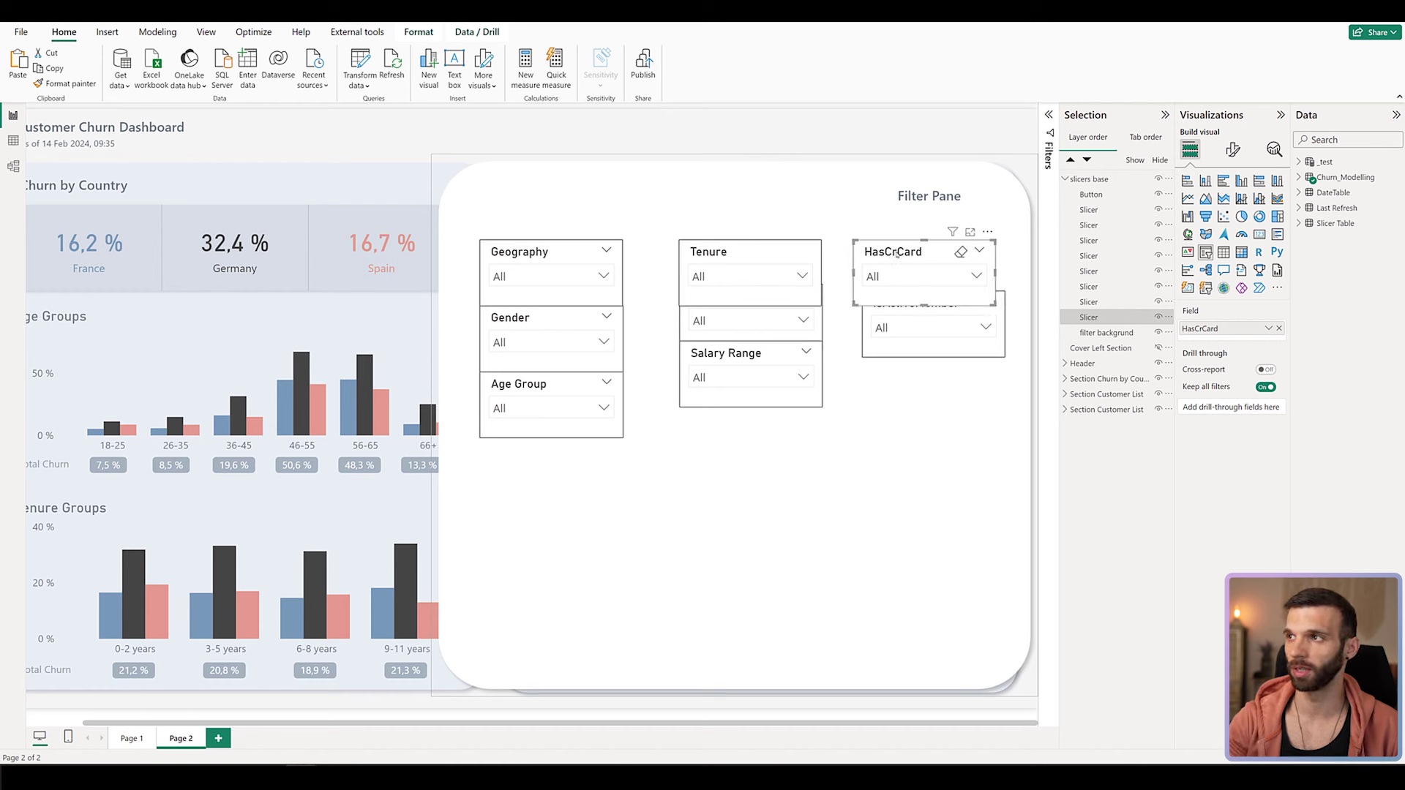
key("Left")
key("Left")
key("Left")
key("Left")
key("Left")
key("Left")
key("Left")
key("Left")
Distribute the Geography, Tenure and HasCrCard slicers horizontally with equal spacing.
left_click(585, 251)
left_click(783, 251, "ctrl")
left_click(881, 253, "ctrl")
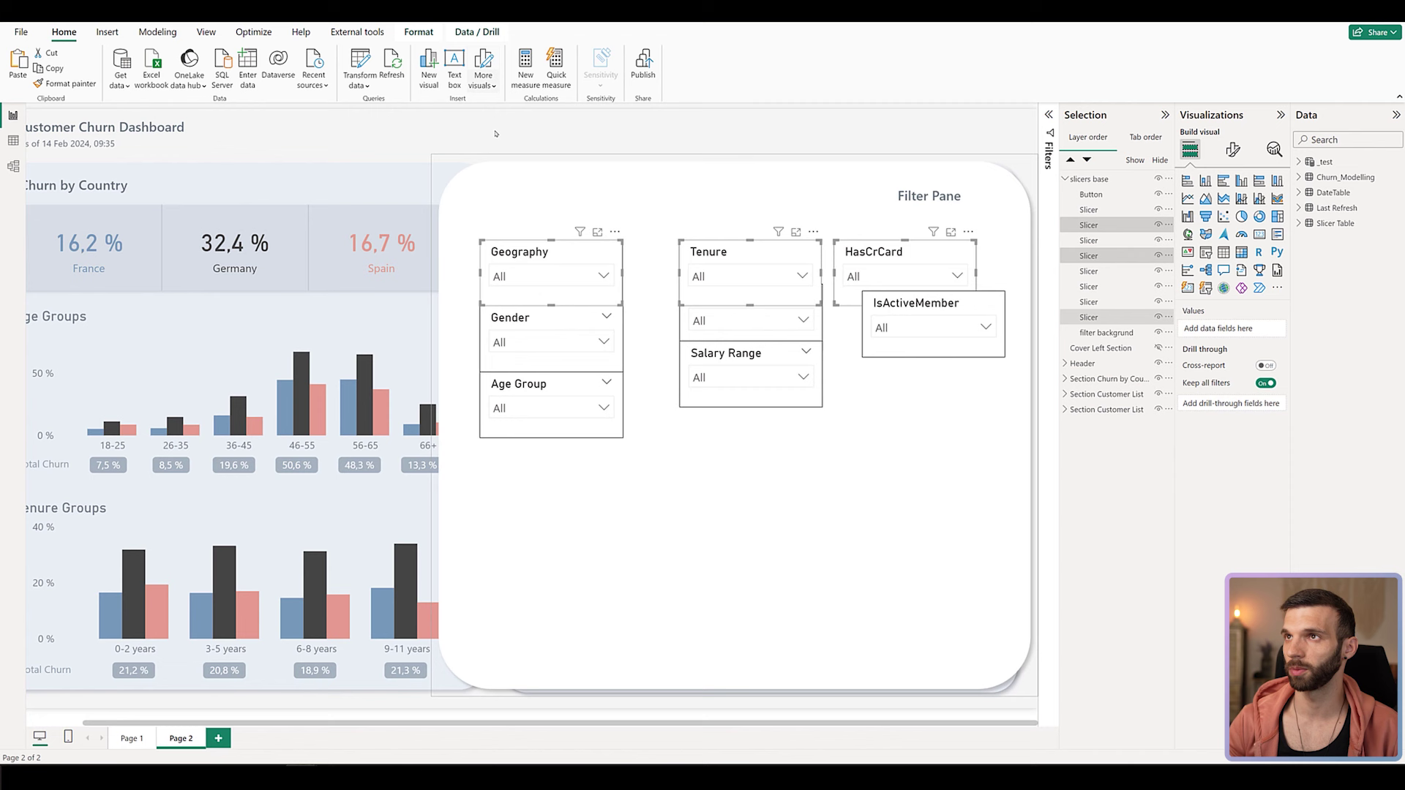
left_click(419, 31)
left_click(276, 87)
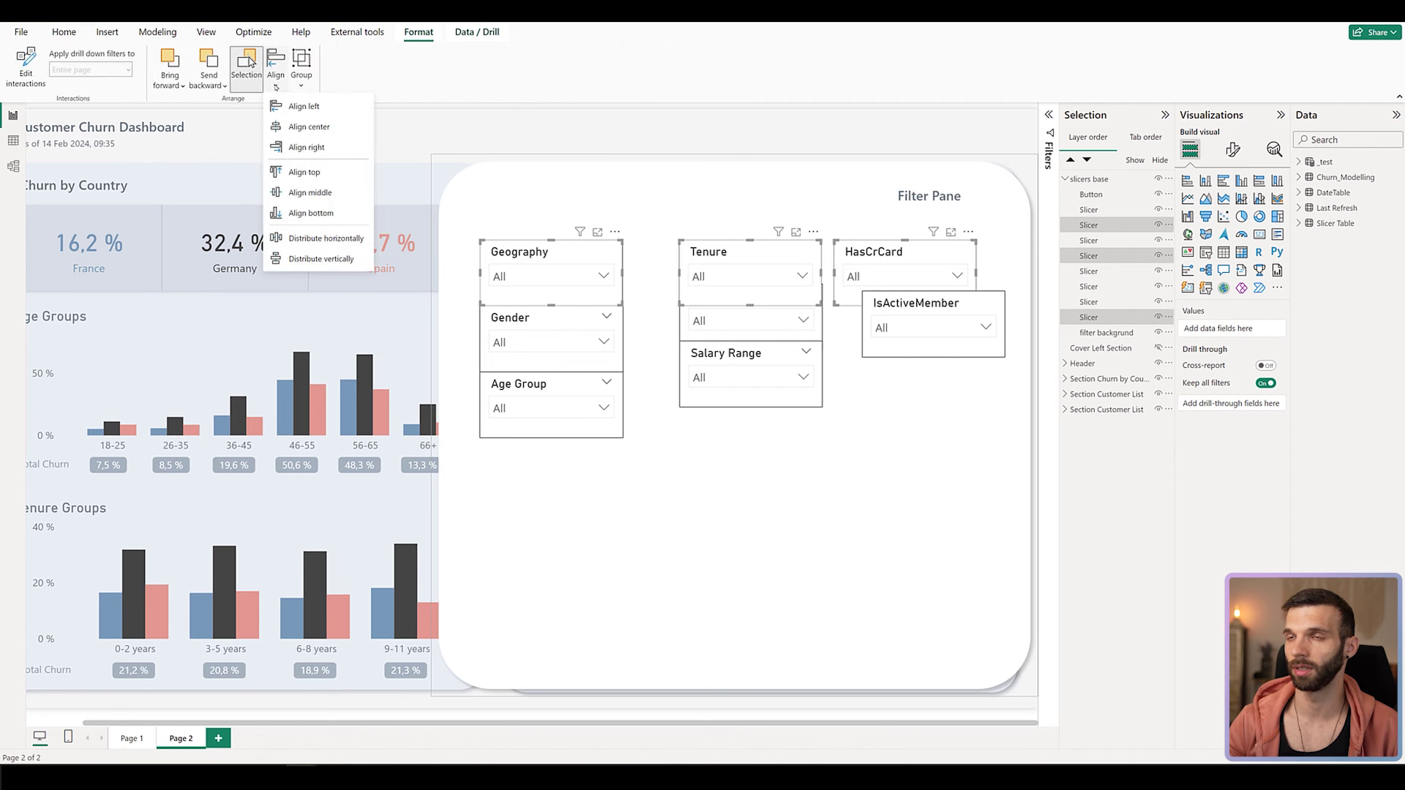
left_click(325, 238)
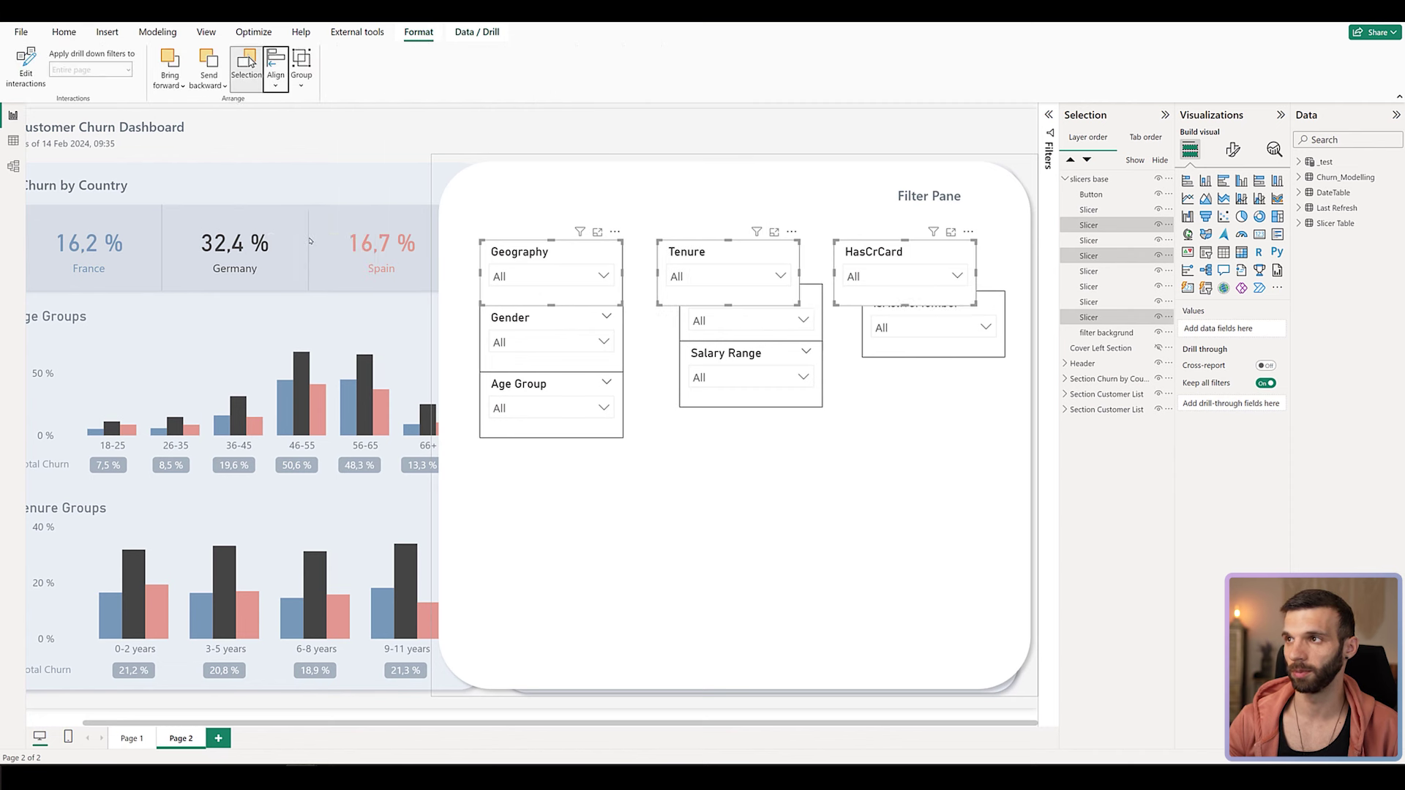
Align the left edges of the Tenure, Credit Score and Salary Range slicers.
left_click(761, 293)
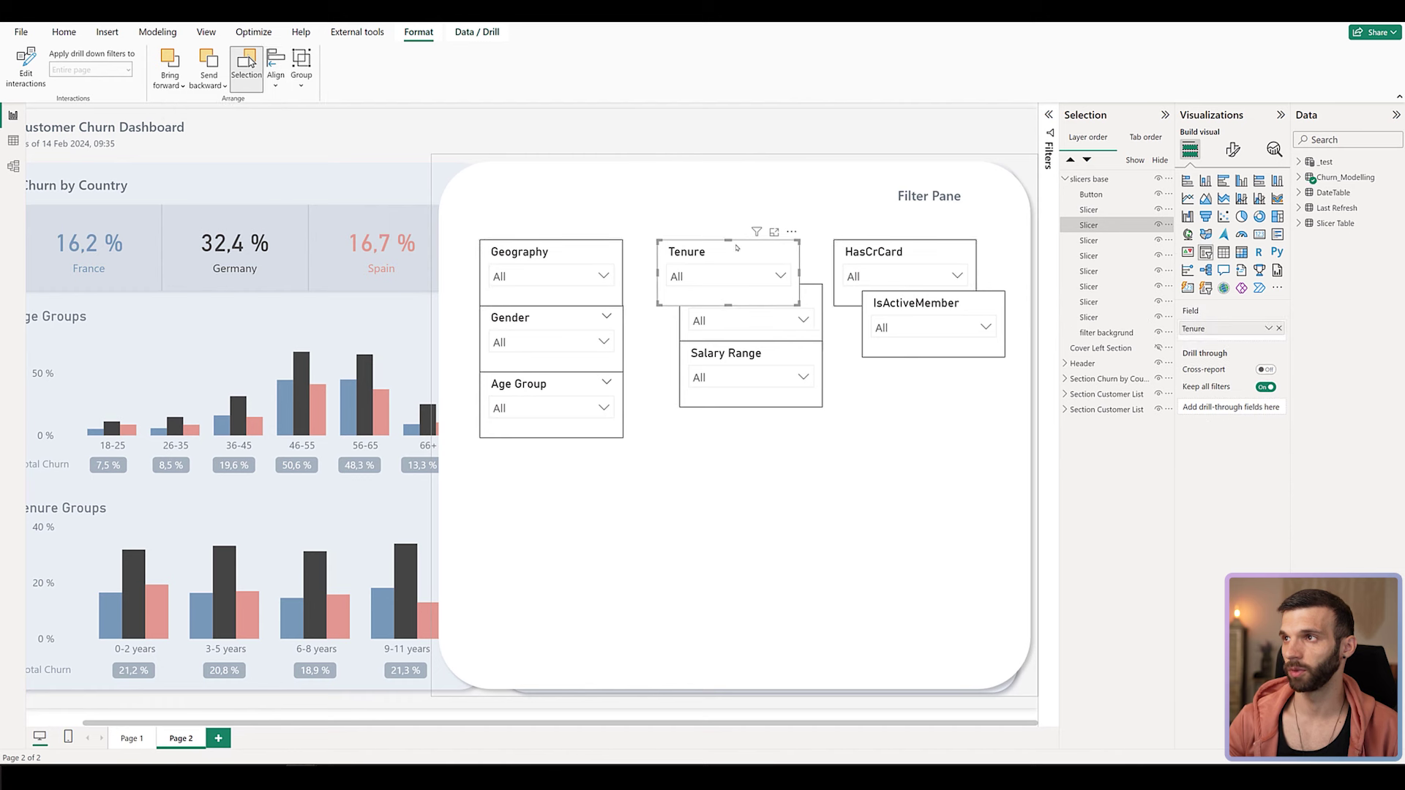
left_click(816, 311, "ctrl")
left_click(754, 354, "ctrl")
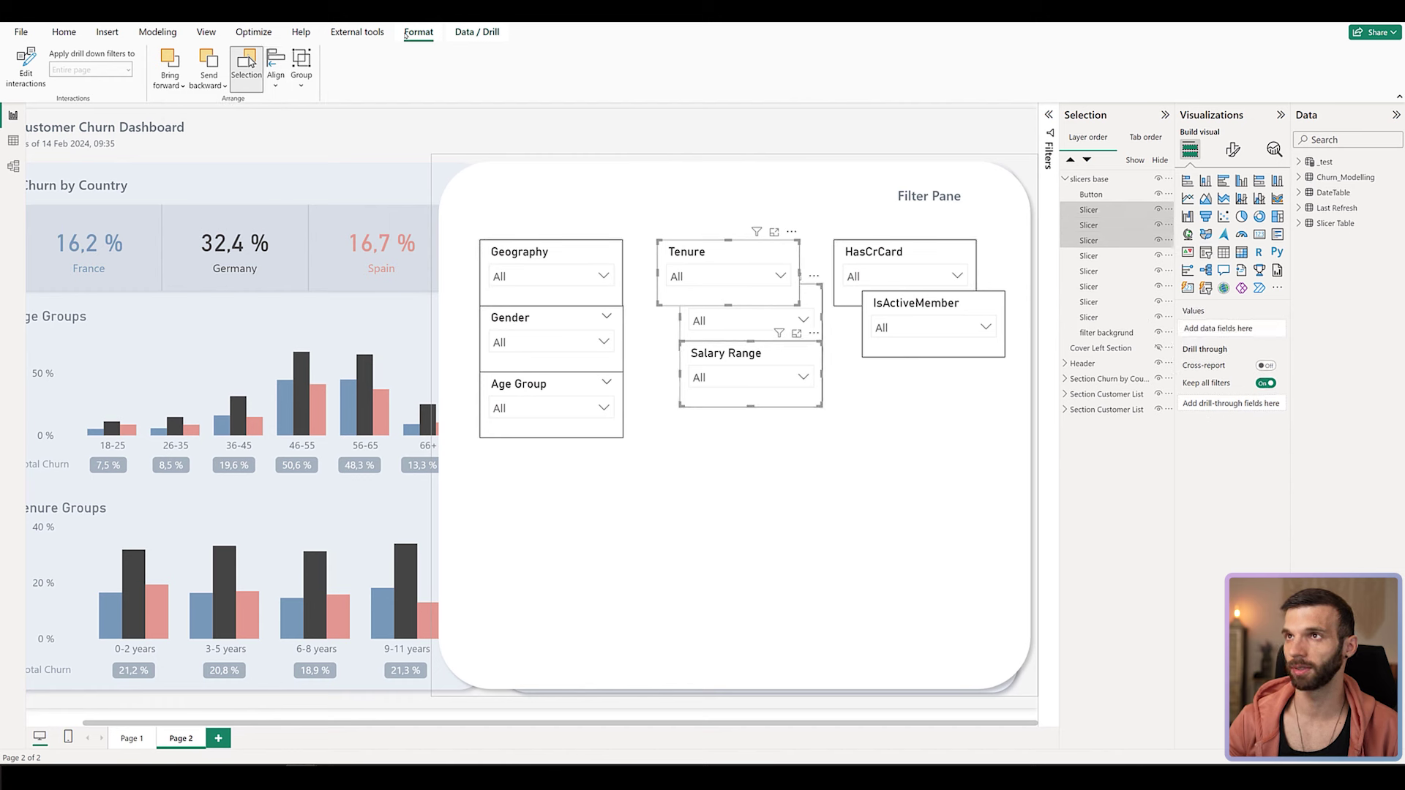
left_click(276, 64)
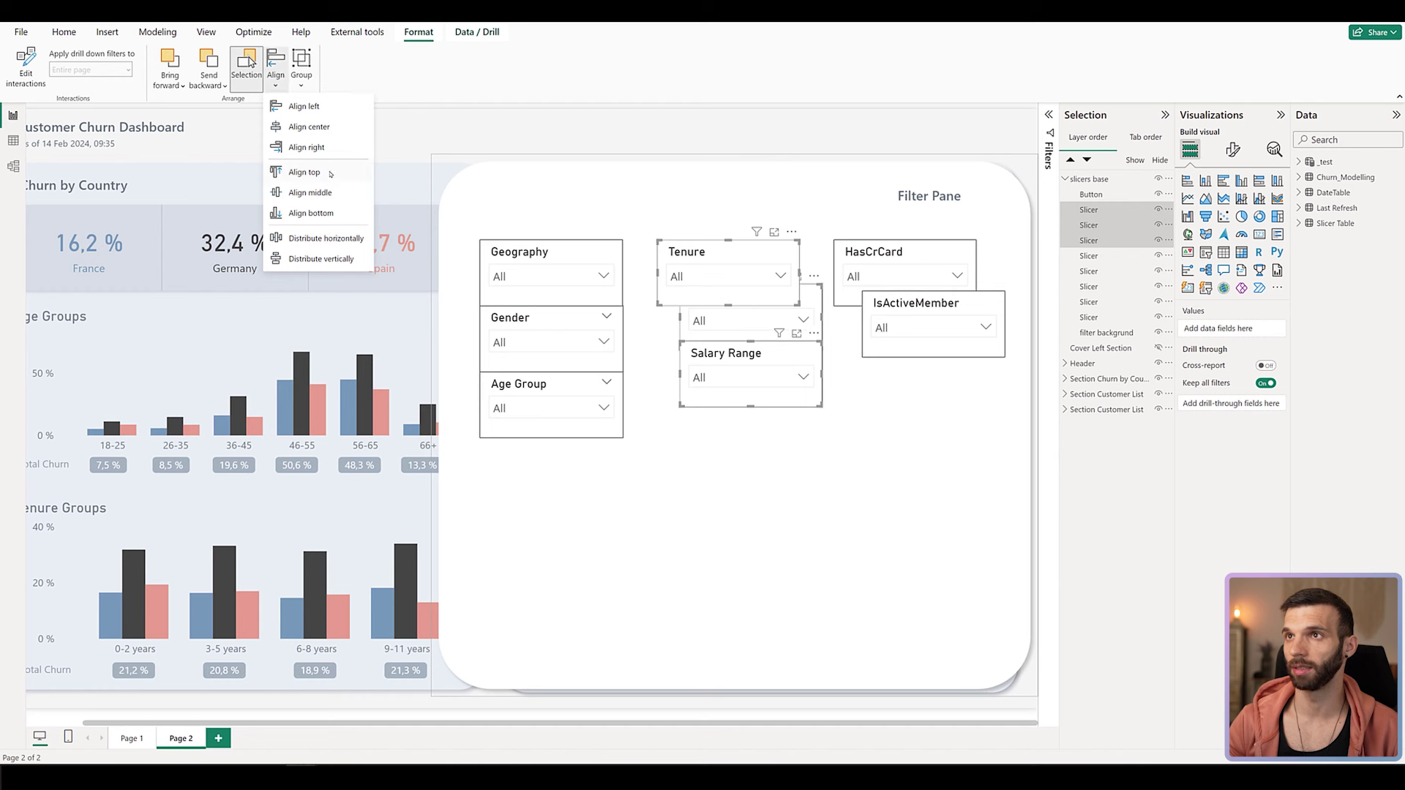
left_click(303, 108)
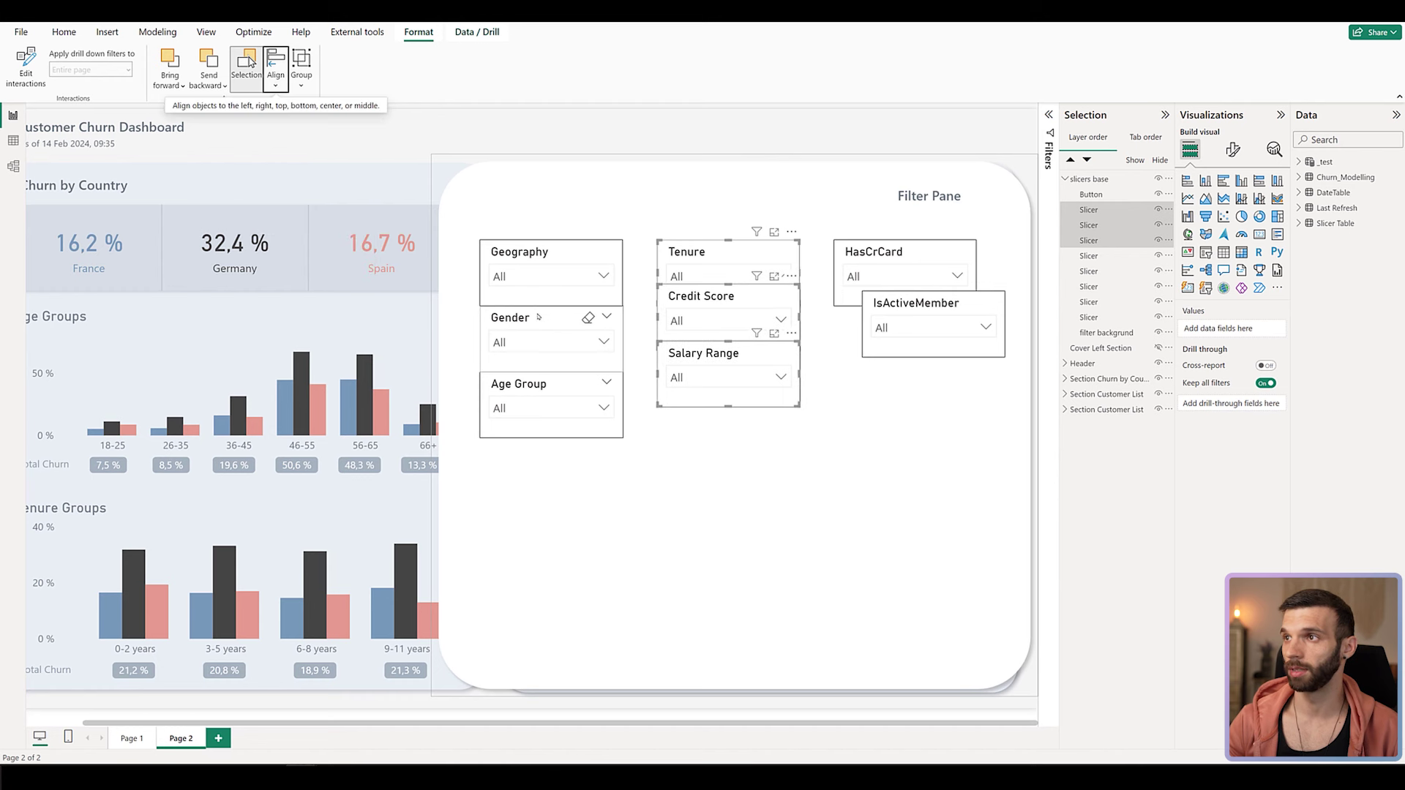
Align the bottom edges of the Gender and Credit Score slicers so they share a row.
left_click(545, 344)
left_click(706, 319, "ctrl")
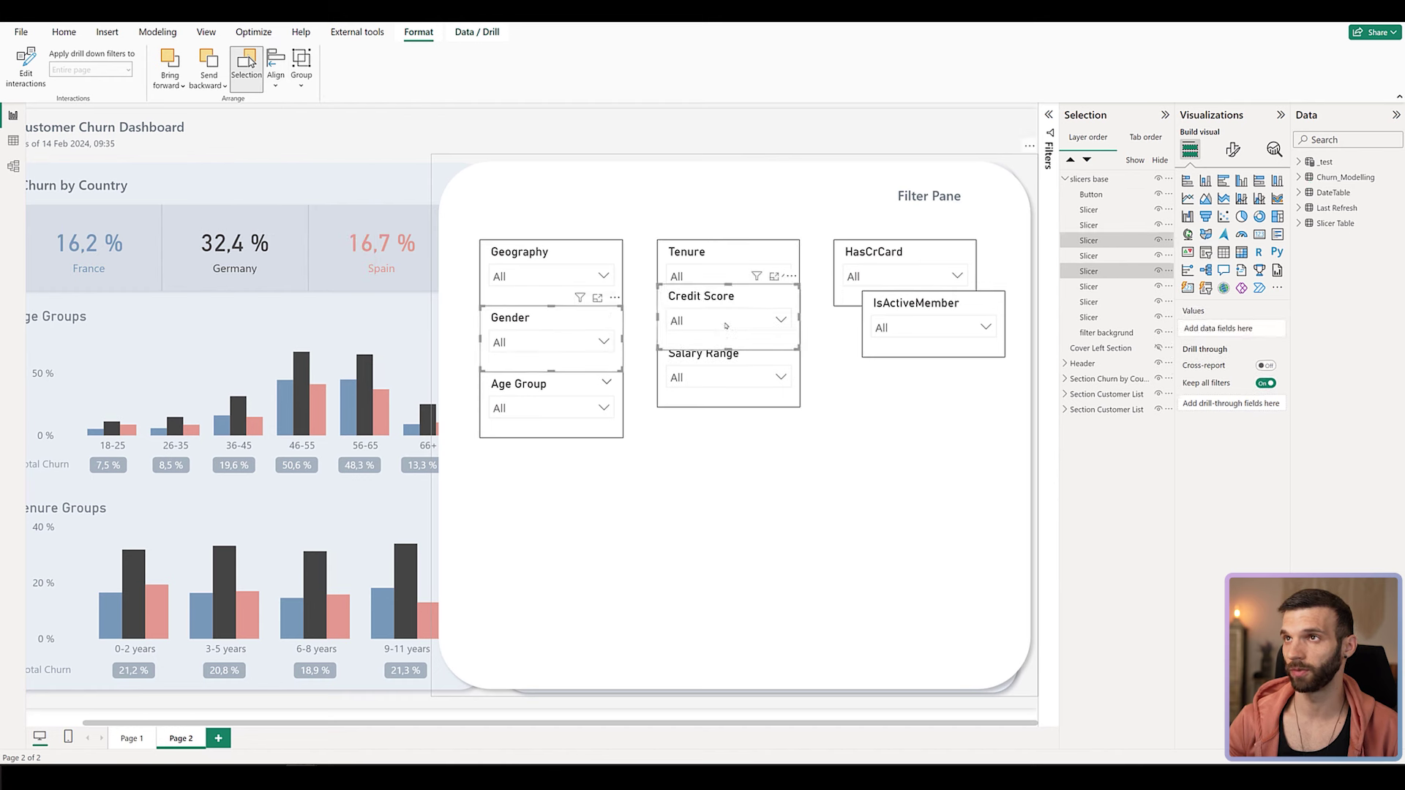
left_click(276, 65)
left_click(336, 212)
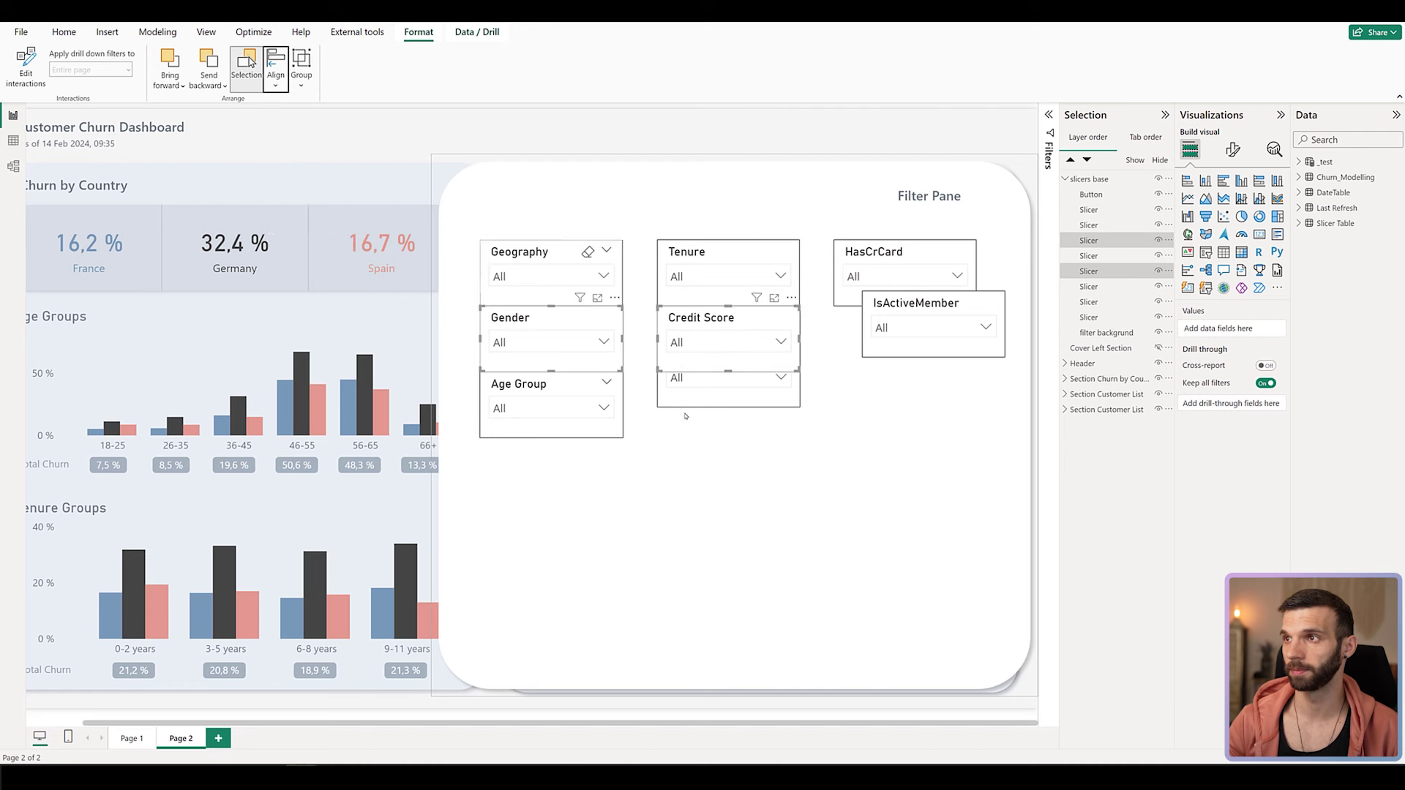
Align the bottom edges of the Age Group and Salary Range slicers, and clear the selection.
left_click(552, 384)
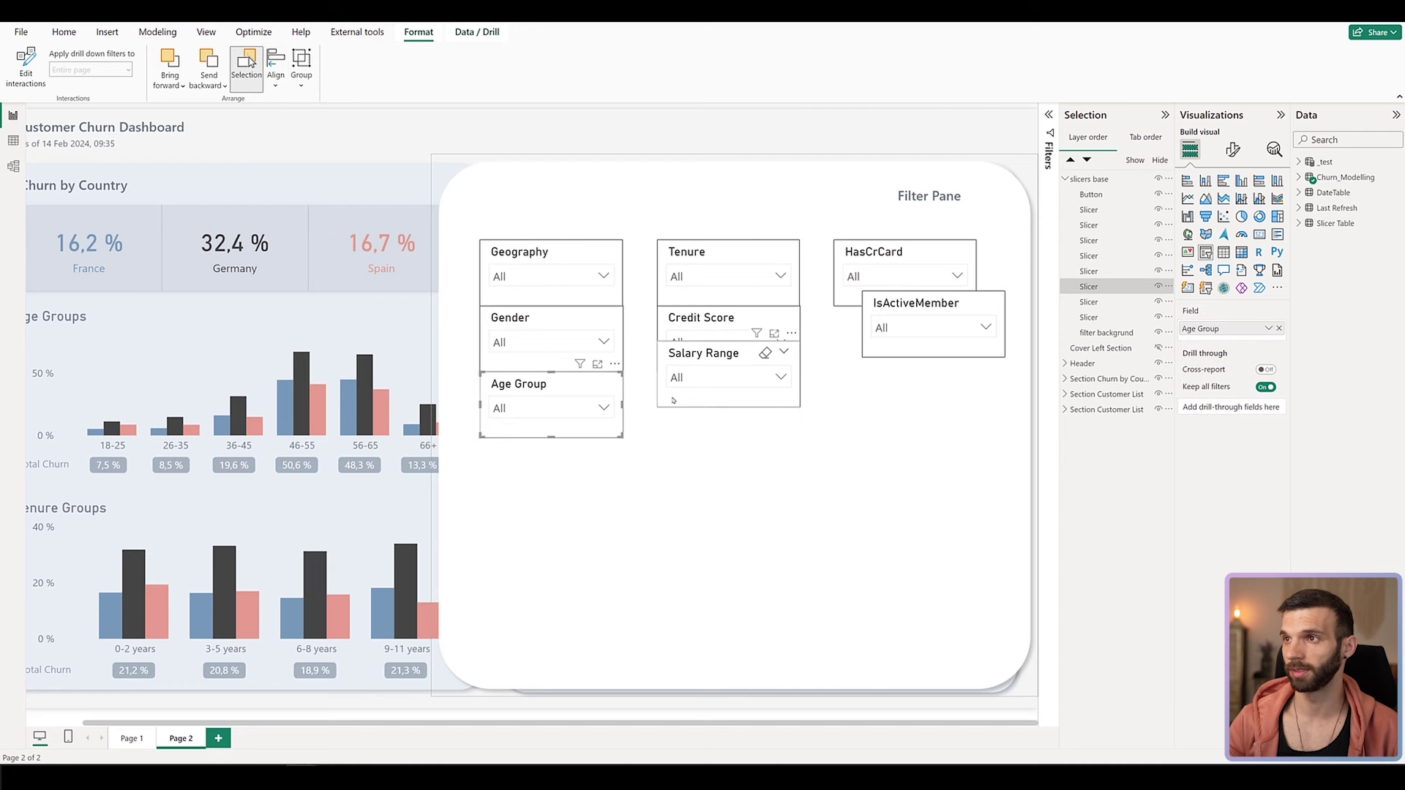
left_click(703, 353, "ctrl")
left_click(276, 64)
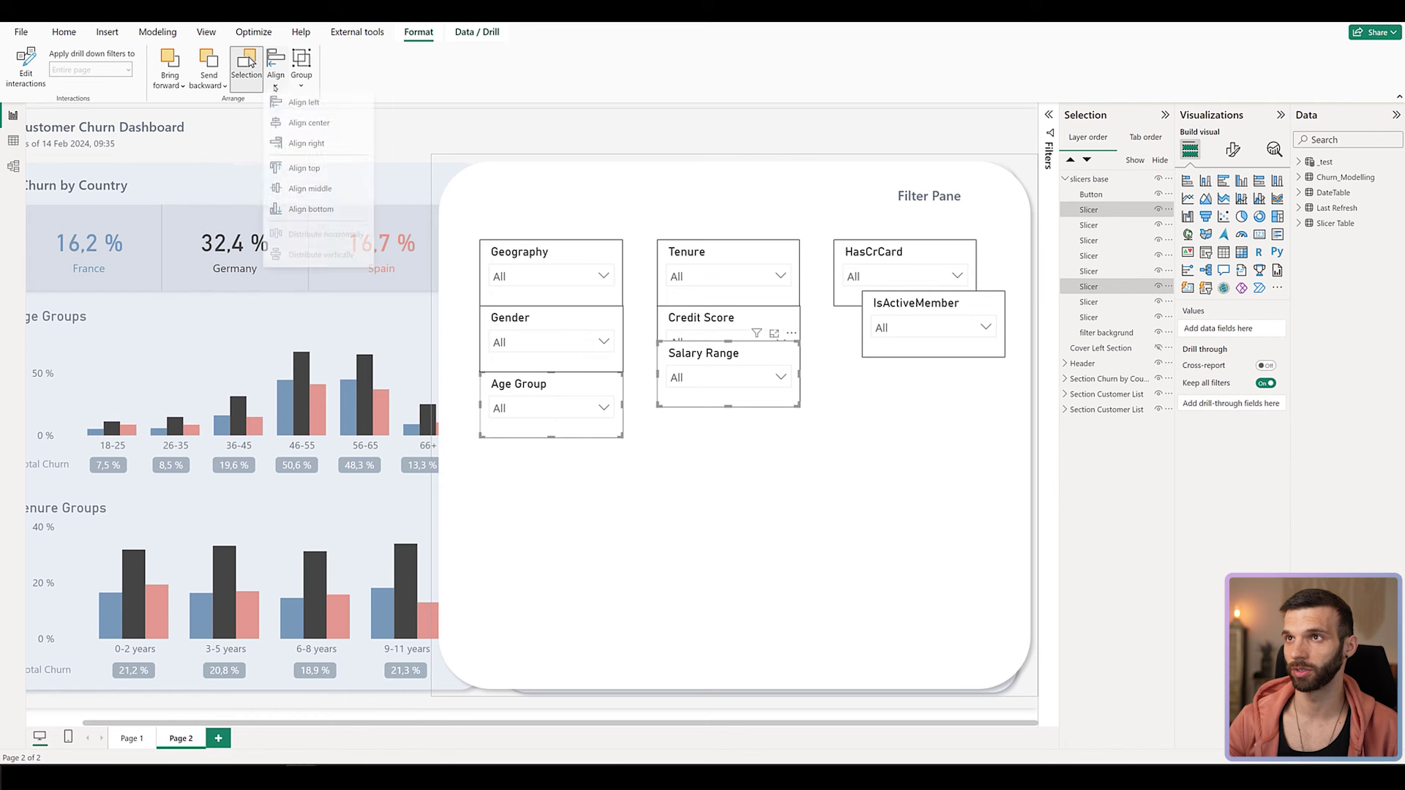
left_click(311, 213)
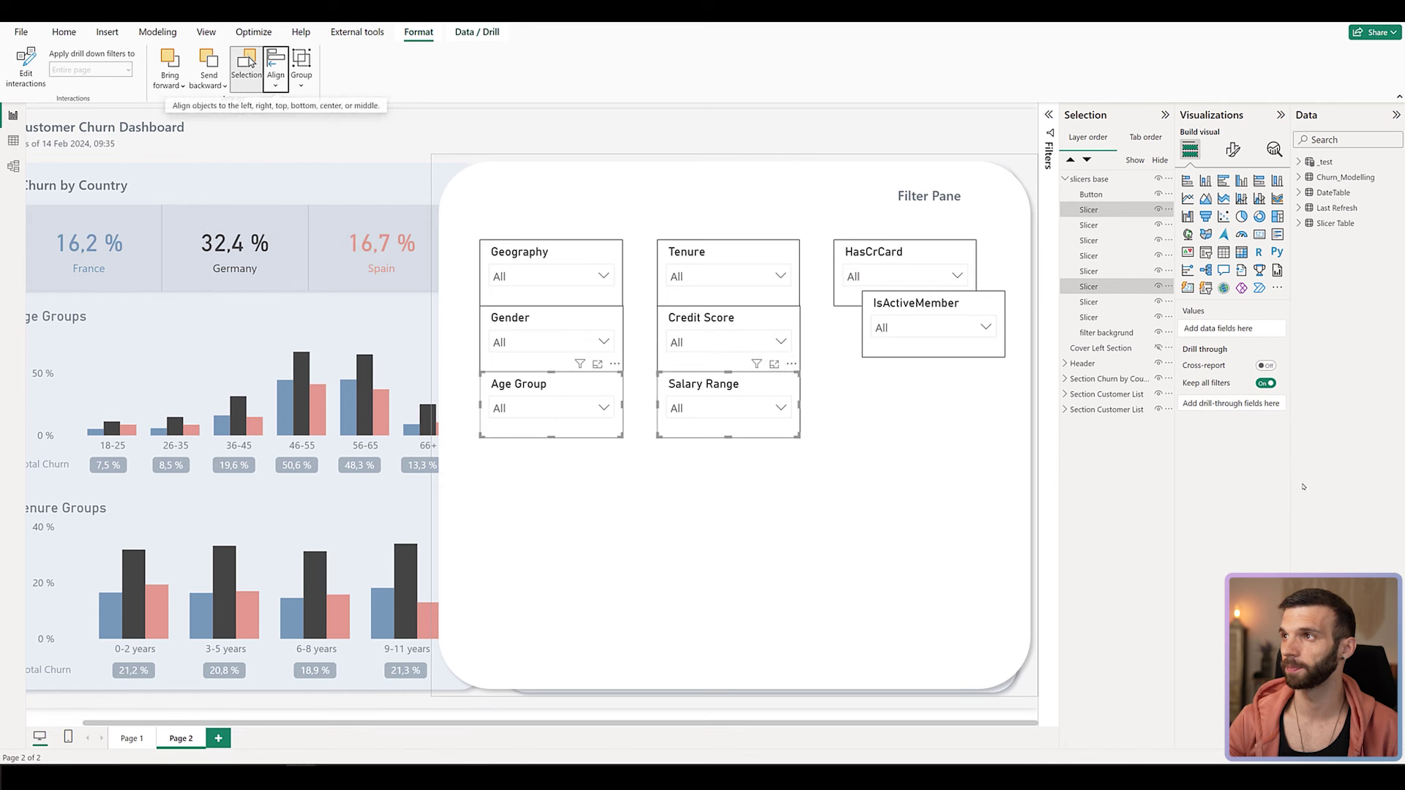
key("Escape")
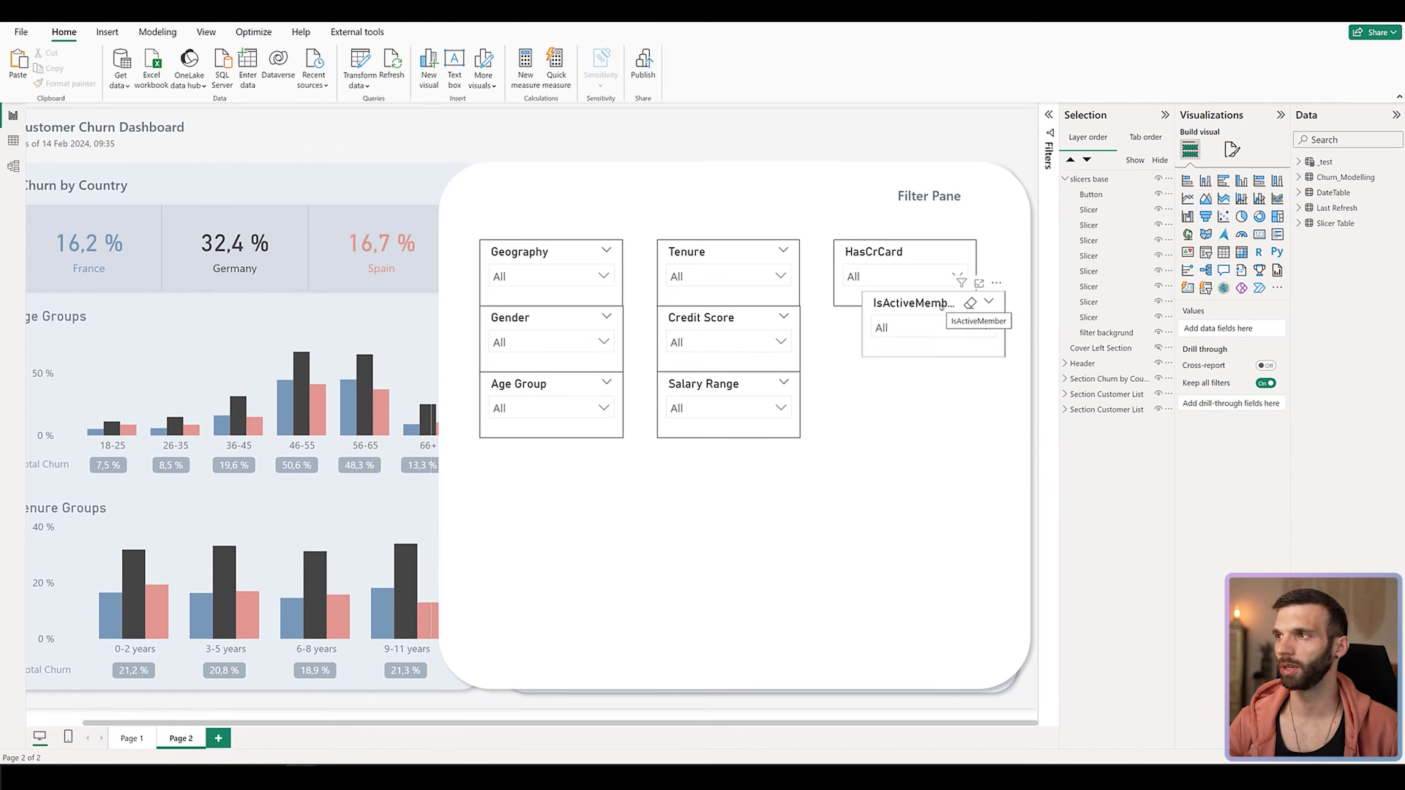
Move the IsActiveMember slicer just below the HasCrCard slicer, in line with its column, and look at its dropdown options.
left_click(919, 303)
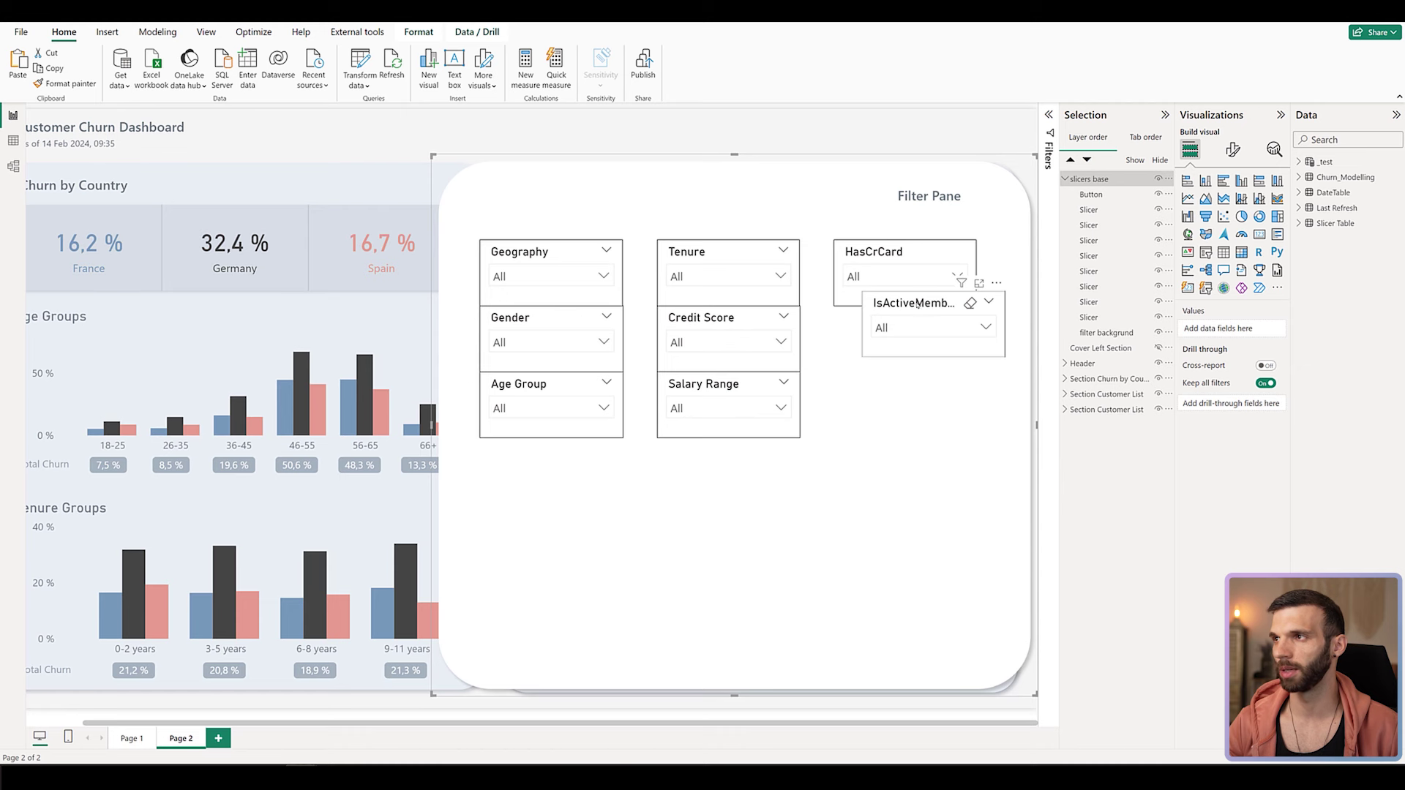
left_click(919, 304)
left_click_drag(919, 304, 895, 329)
left_click_drag(888, 330, 888, 331)
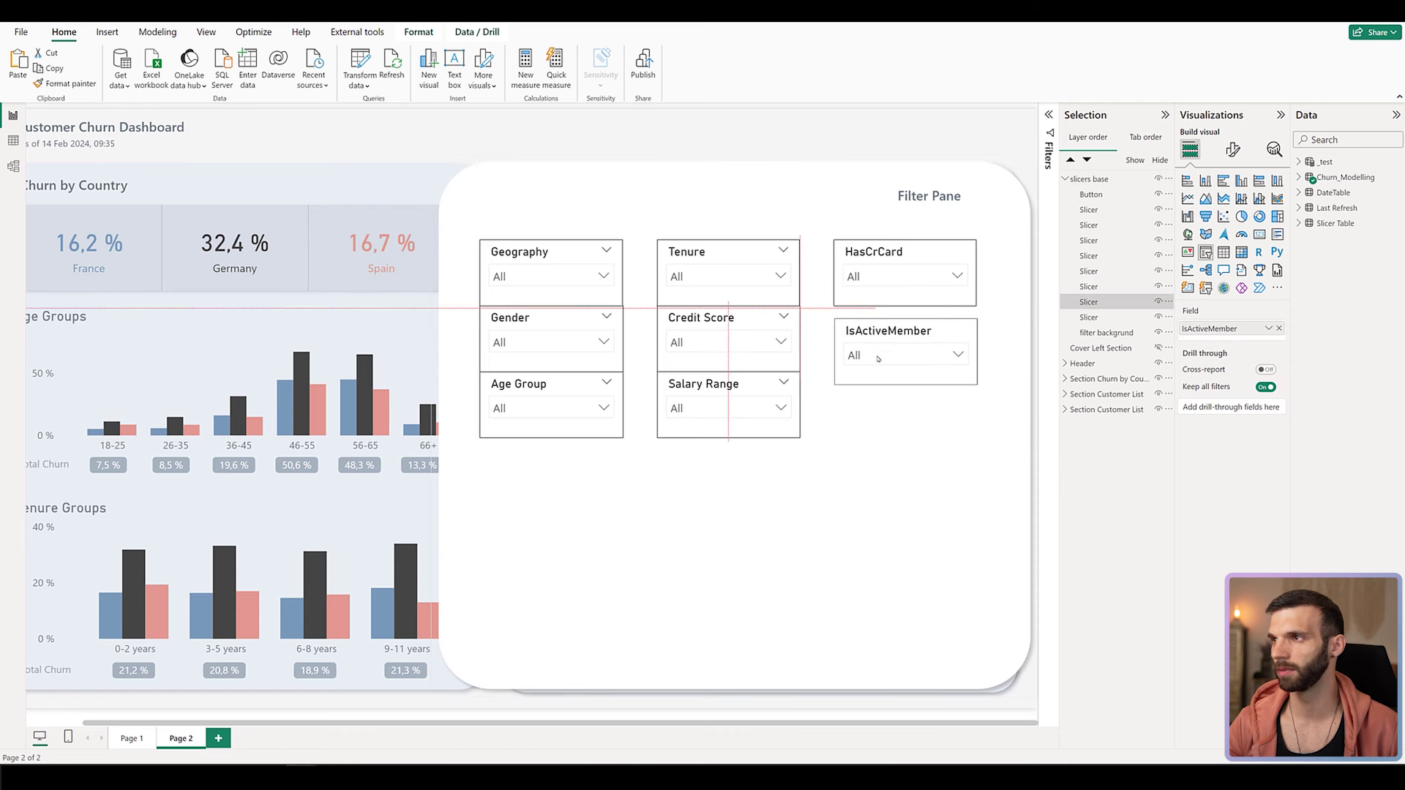
left_click(875, 357)
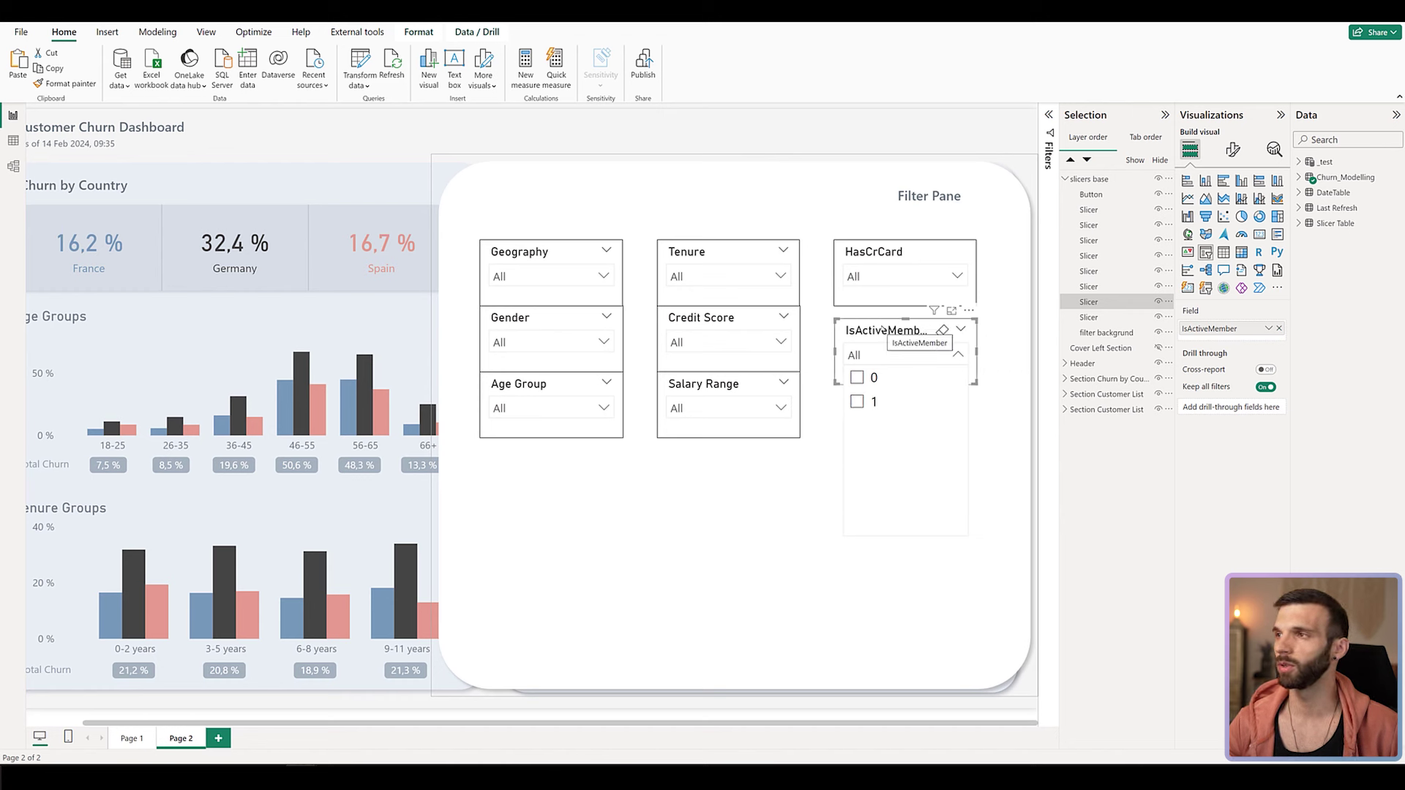
left_click_drag(882, 329, 882, 319)
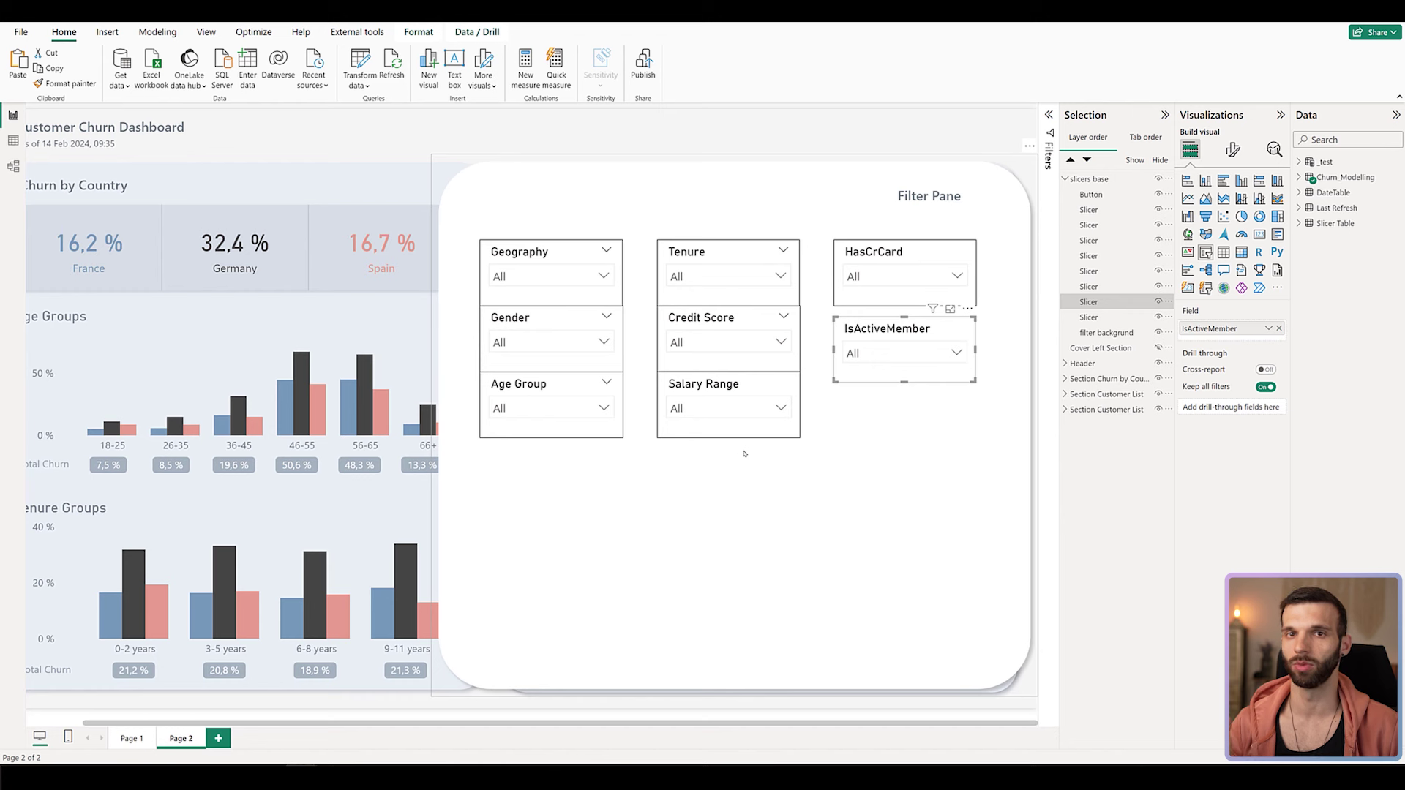
Replace the IsActiveMember slicer's field with IsActiveMember Label from Churn_Modelling and check its dropdown options.
left_click(1312, 178)
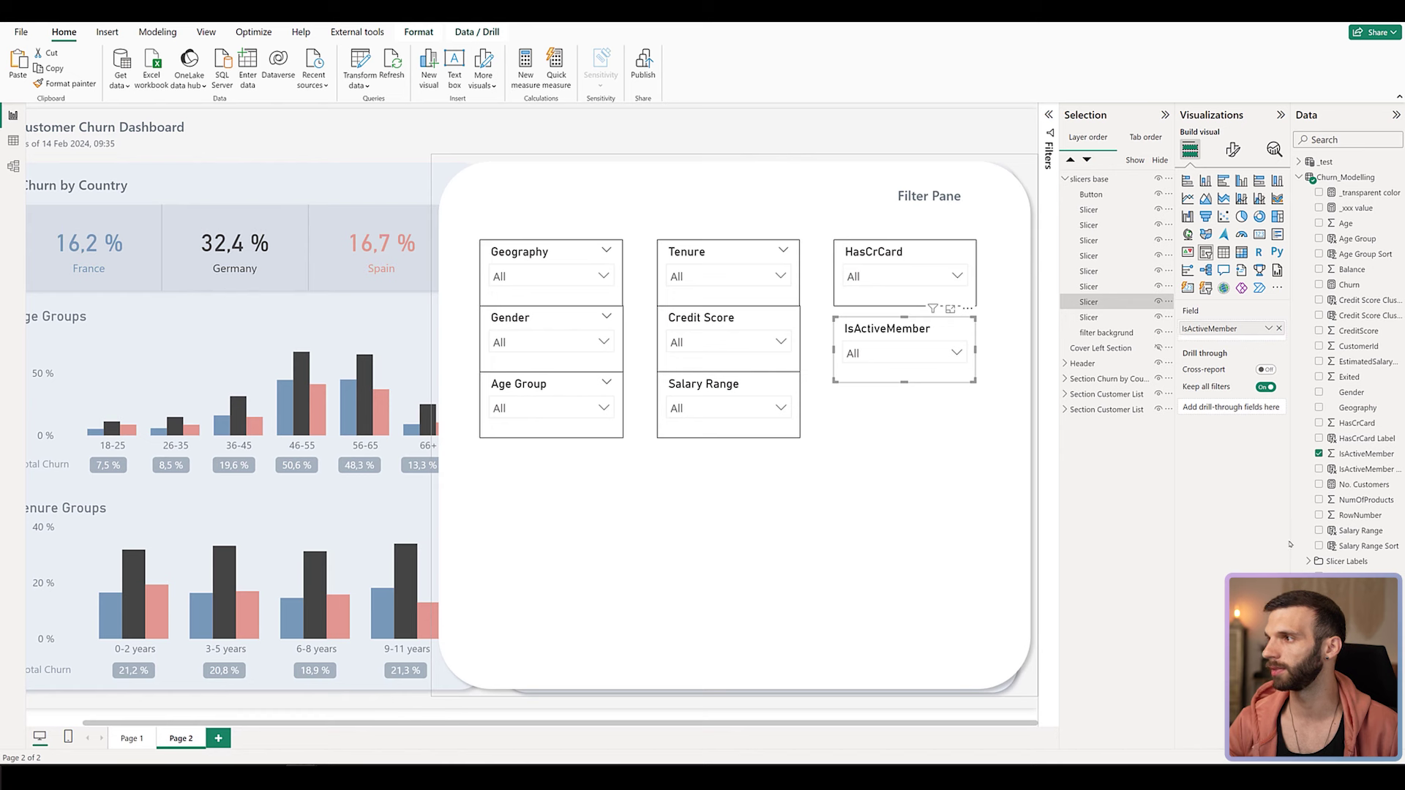
left_click_drag(1290, 545, 1231, 534)
left_click_drag(1312, 470, 1171, 343)
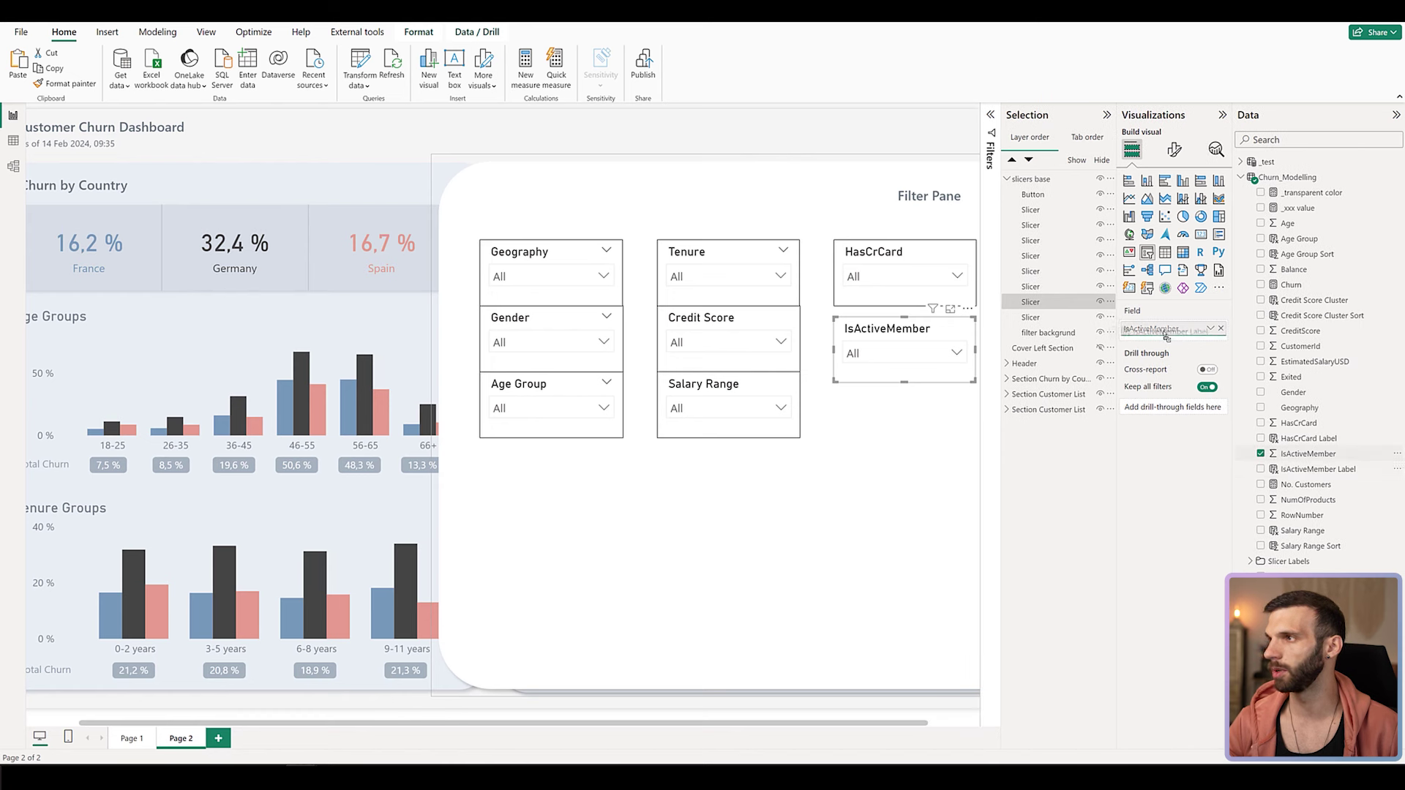
left_click(1220, 329)
left_click(885, 353)
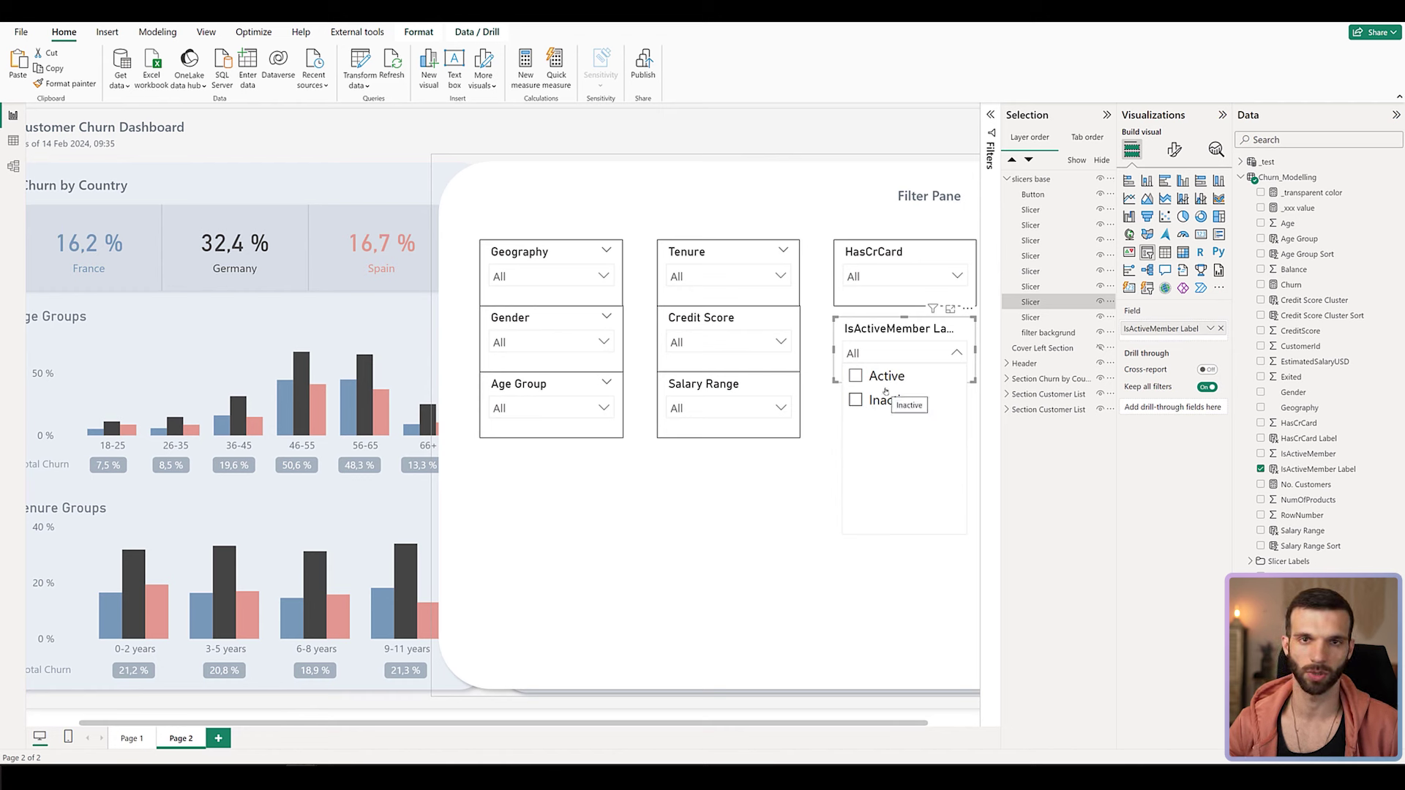
Replace the HasCrCard slicer's field with HasCrCard Label and check its dropdown options.
left_click(878, 251)
left_click(878, 251)
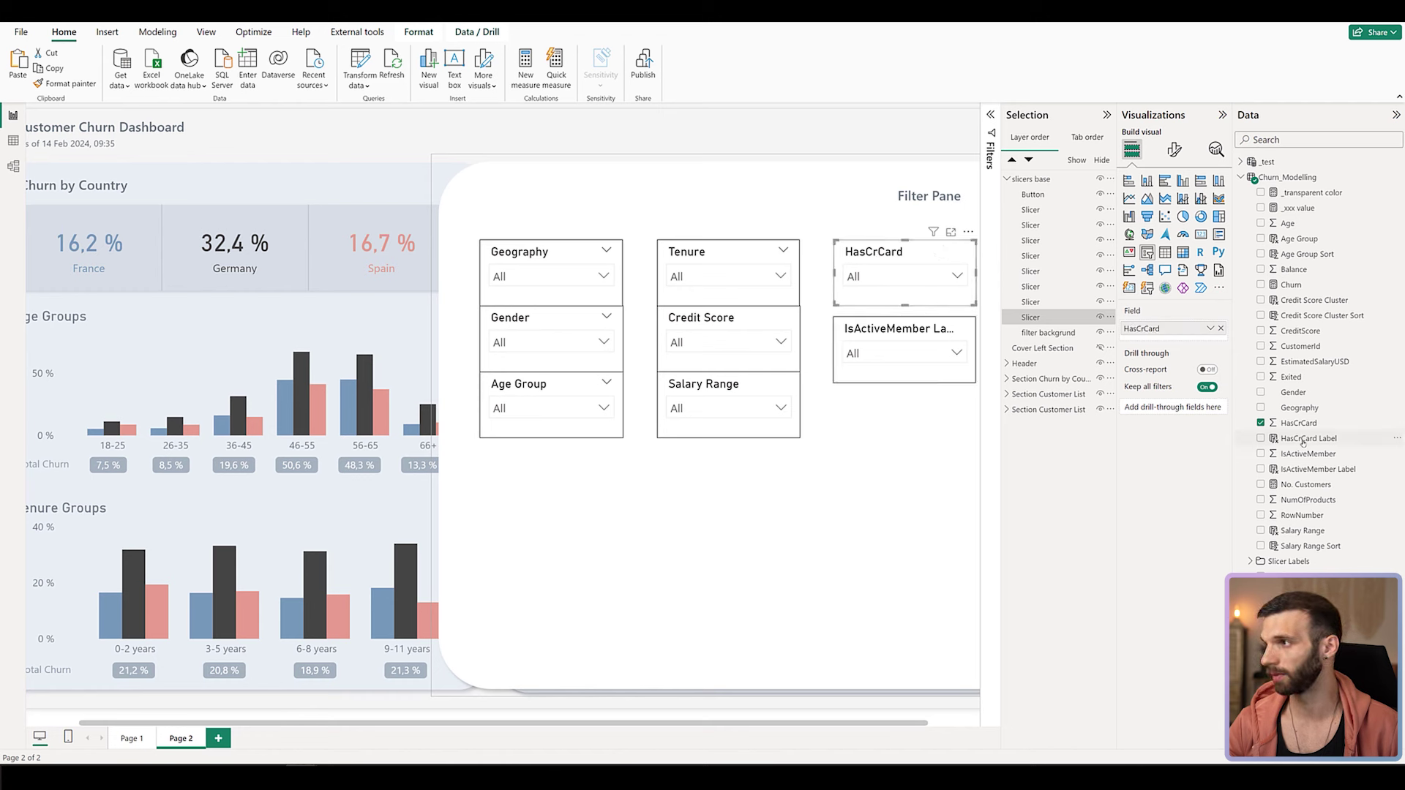
left_click_drag(1302, 441, 1184, 338)
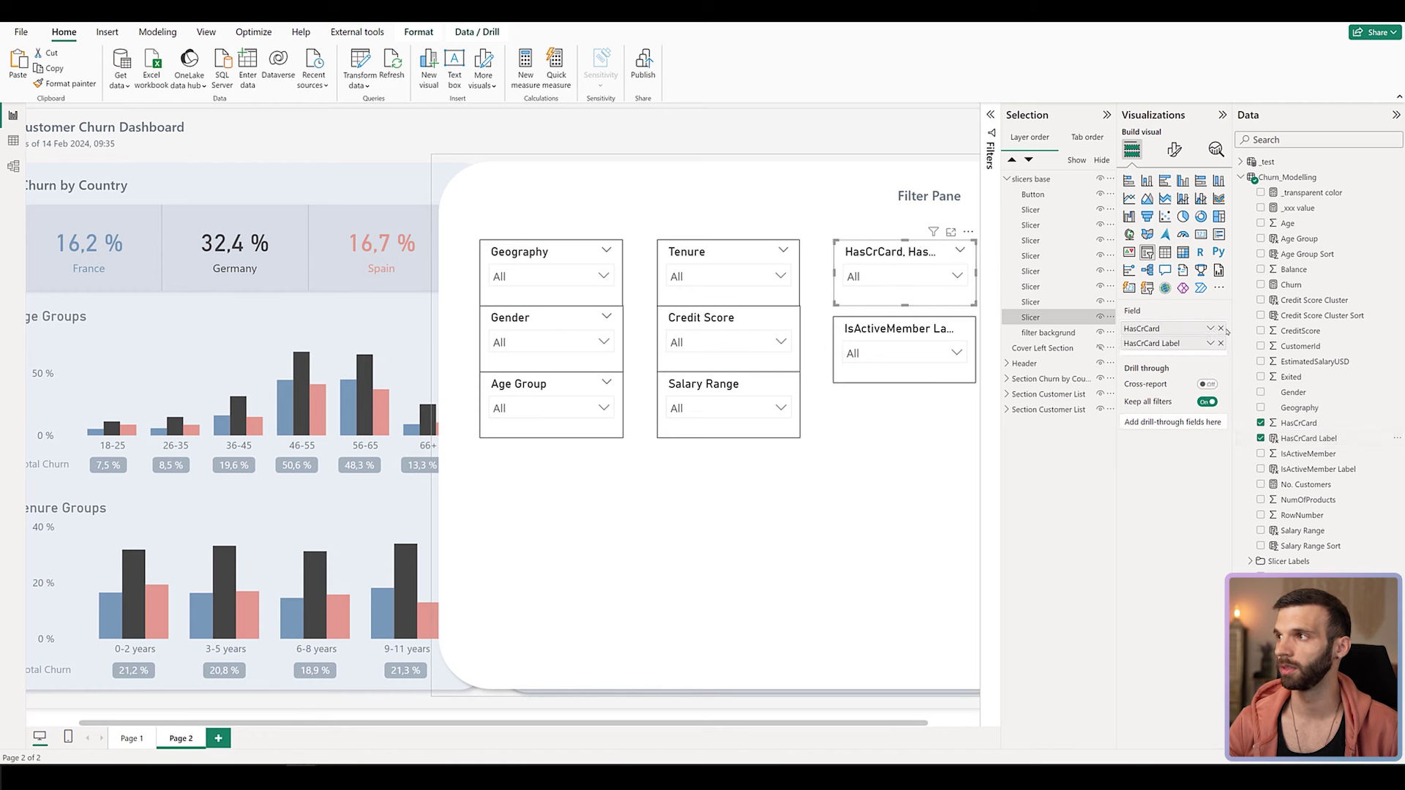
left_click(903, 276)
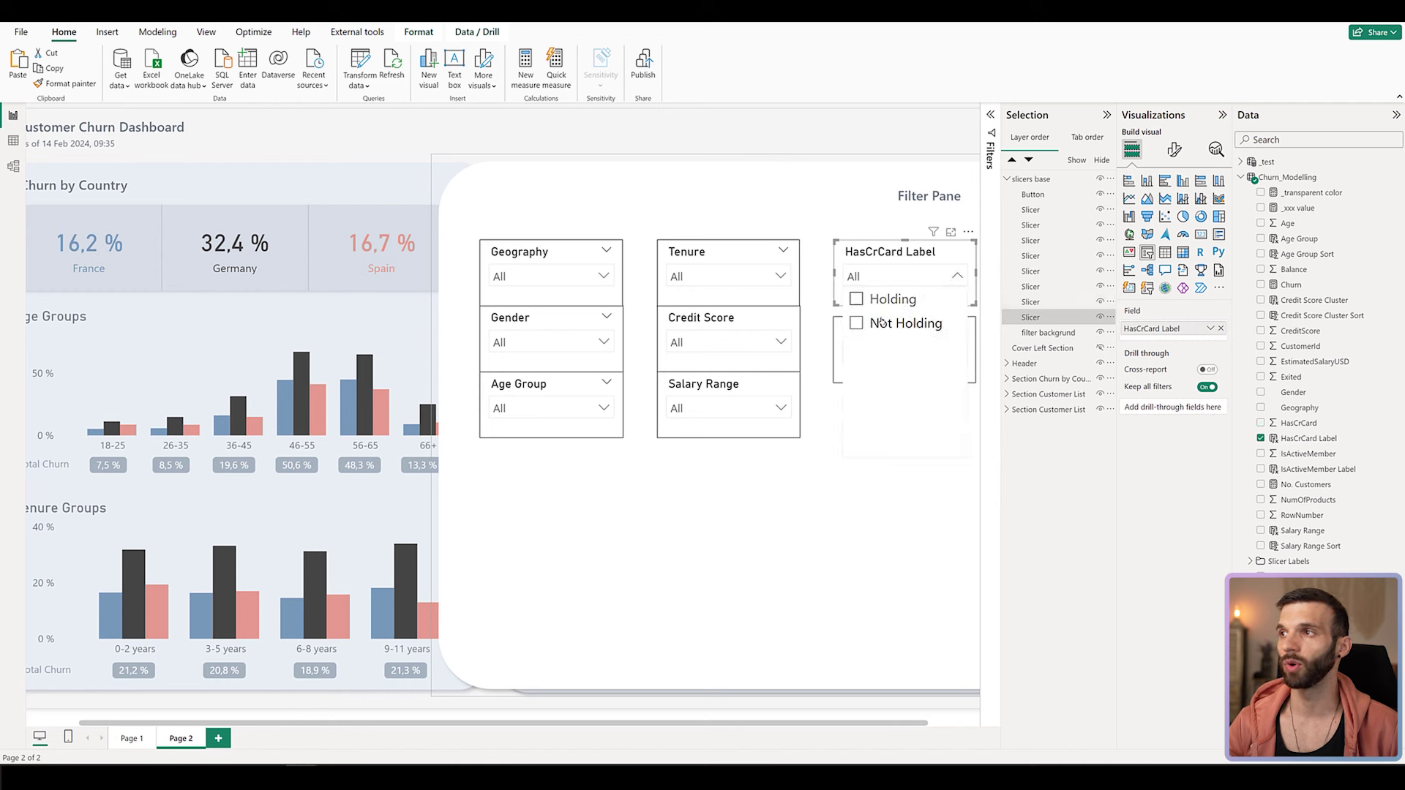
Change the style of the HasCrCard Label and IsActiveMember Label slicers to Vertical list.
left_click(878, 262)
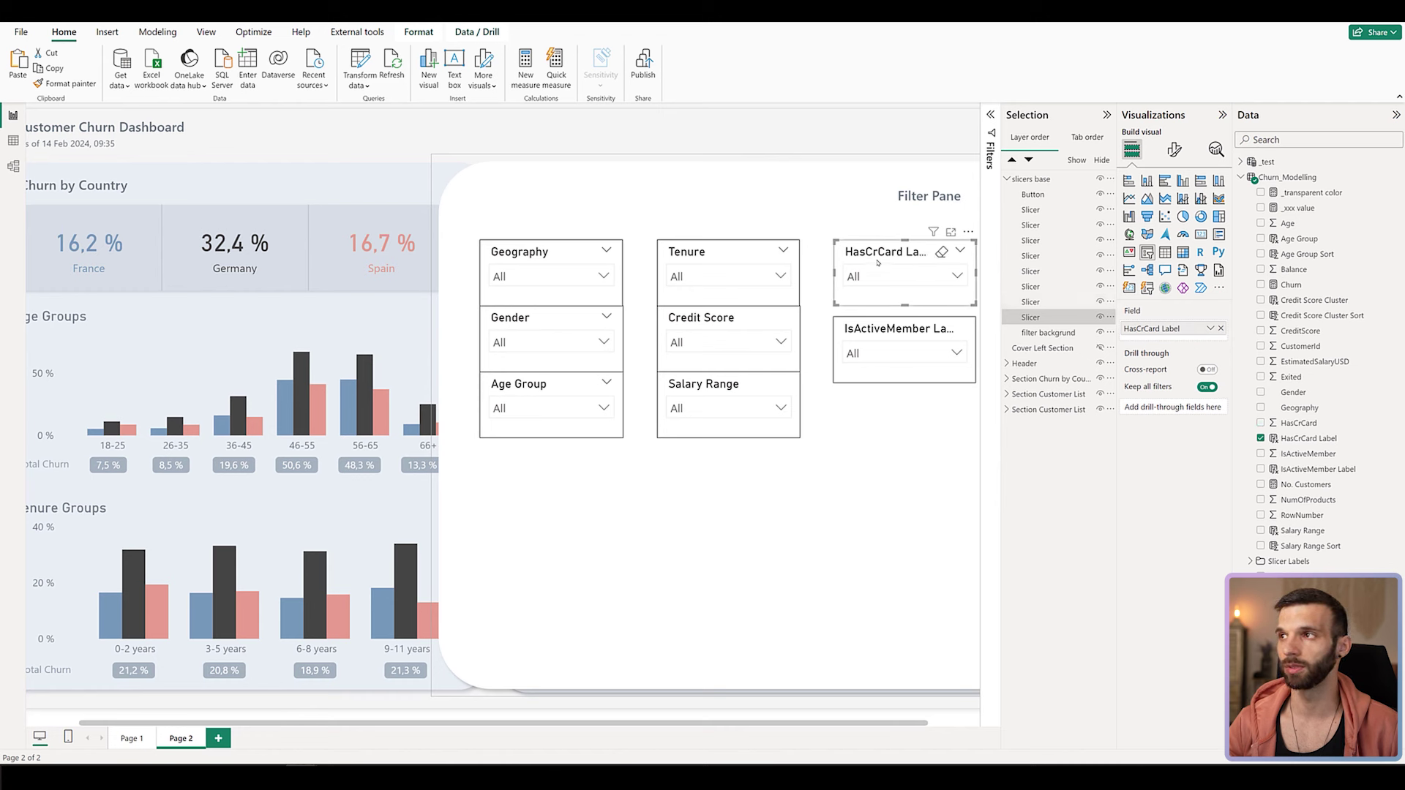
left_click(883, 328, "ctrl")
left_click(1174, 150)
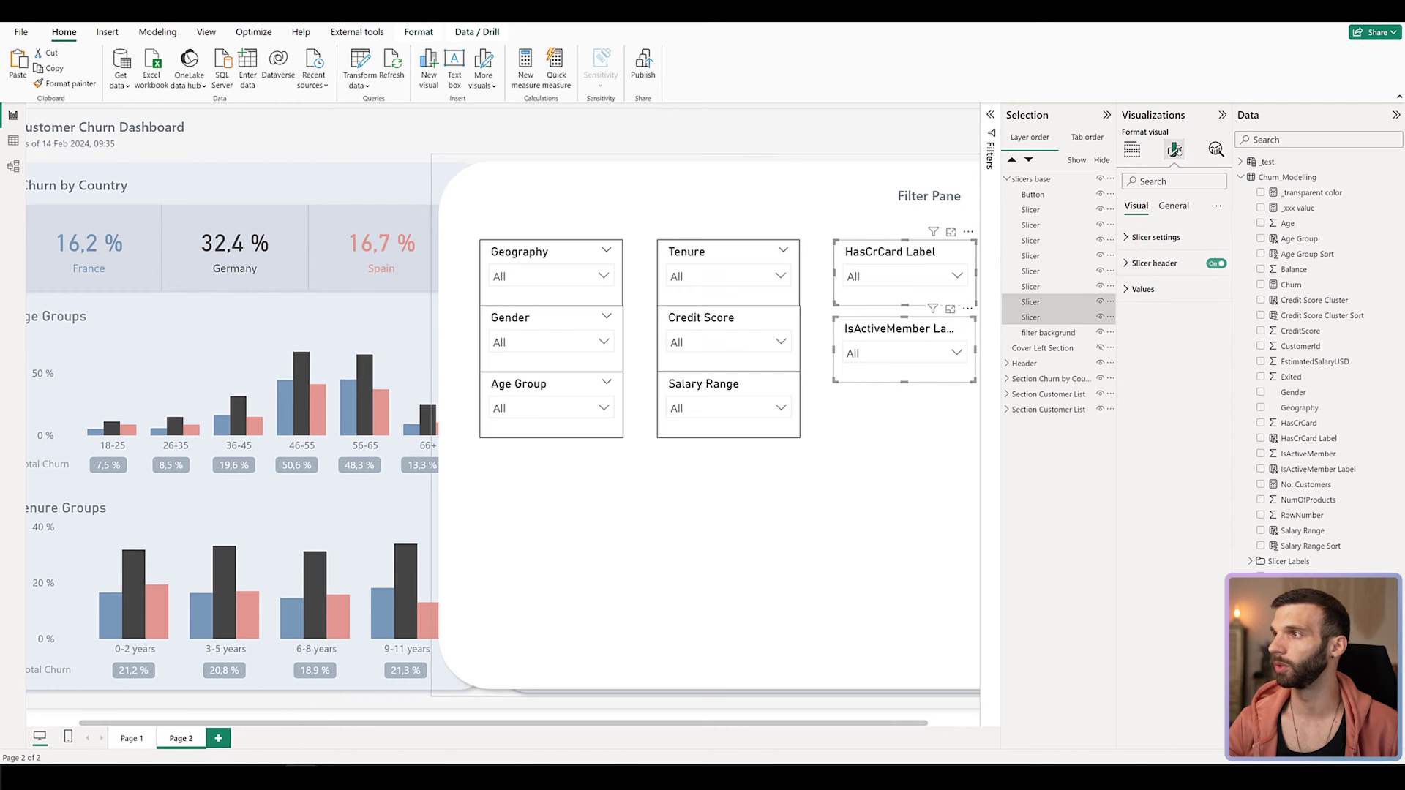
left_click(1155, 237)
left_click(1160, 301)
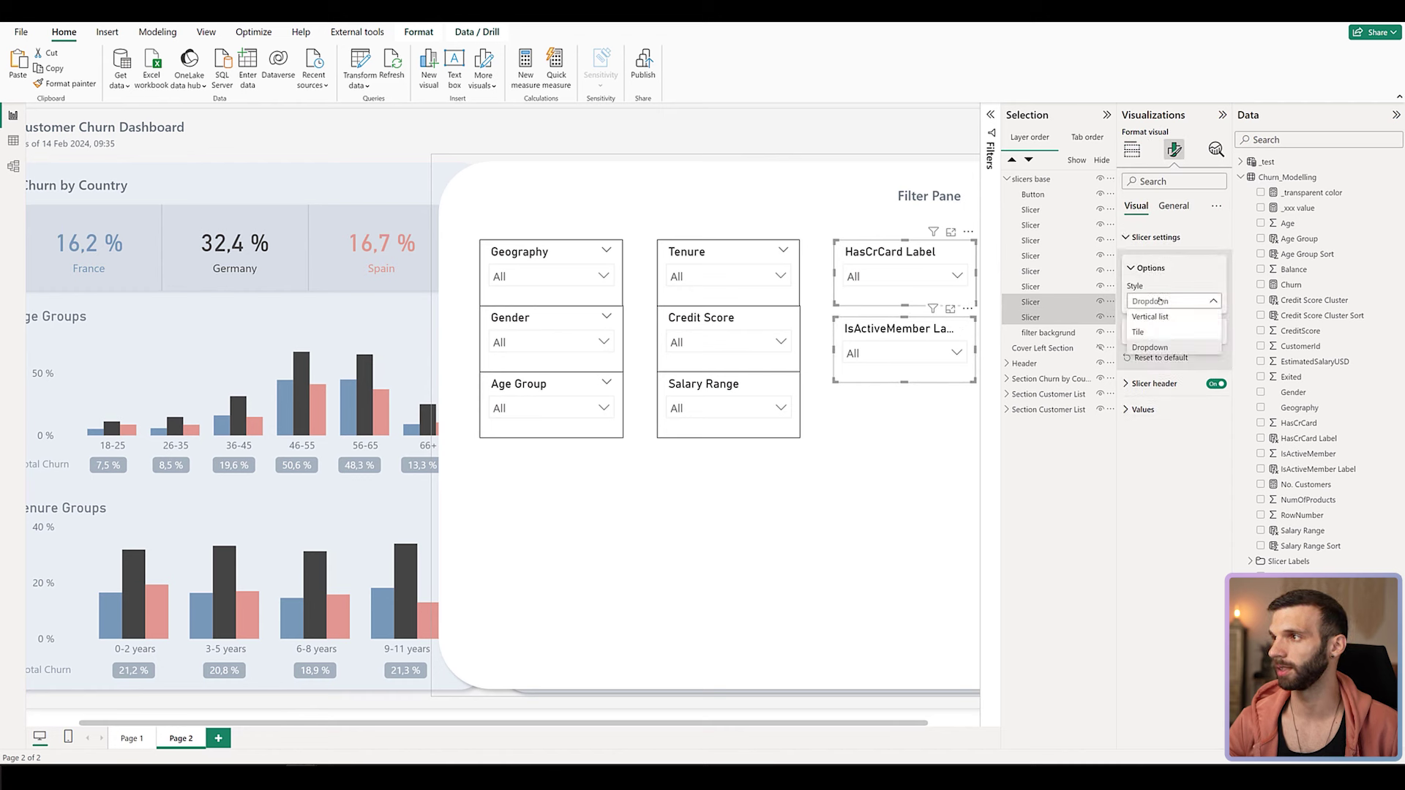
left_click(1158, 317)
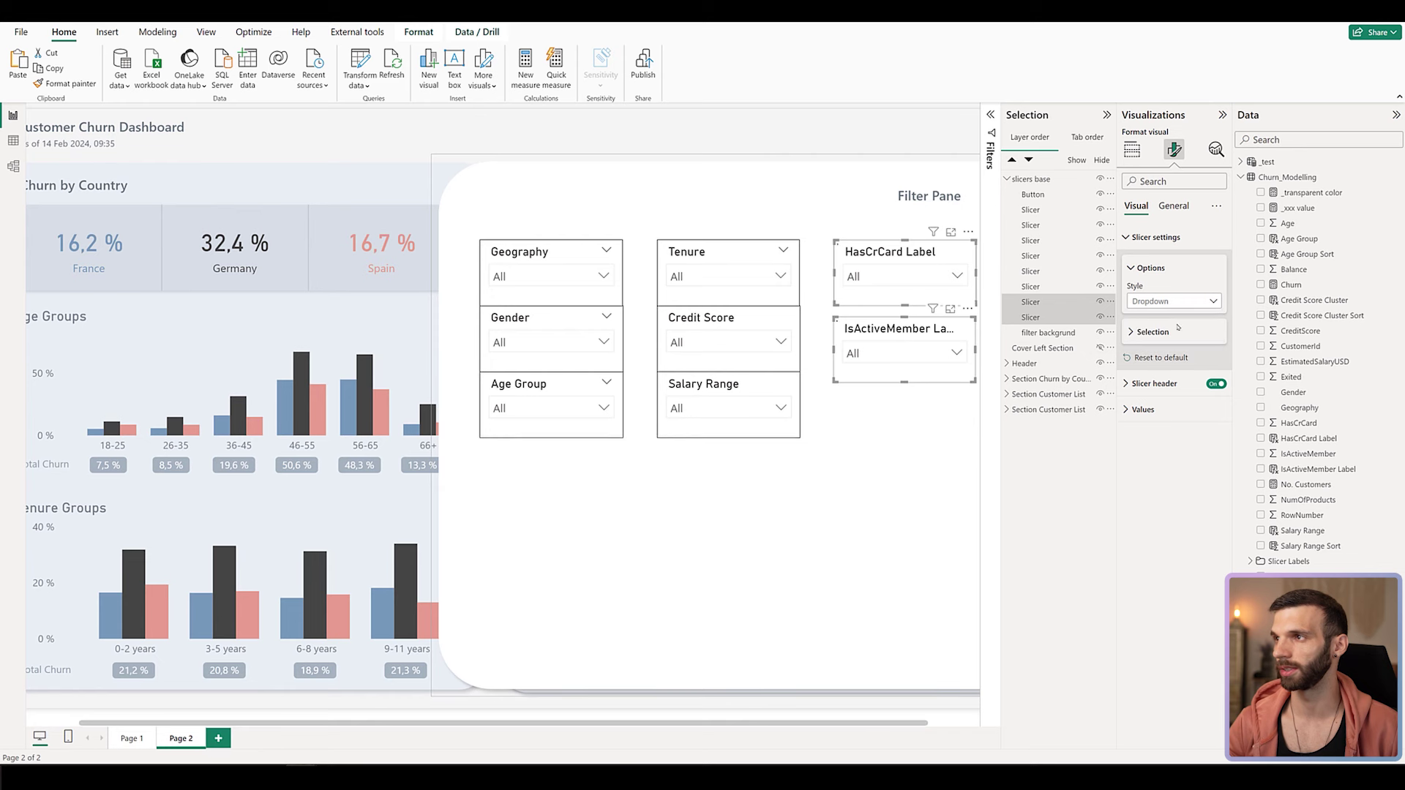
scroll(818, 252, "right", 1)
Increase the height of both vertical list slicers so their two options fit without scrolling.
left_click(817, 252, "ctrl")
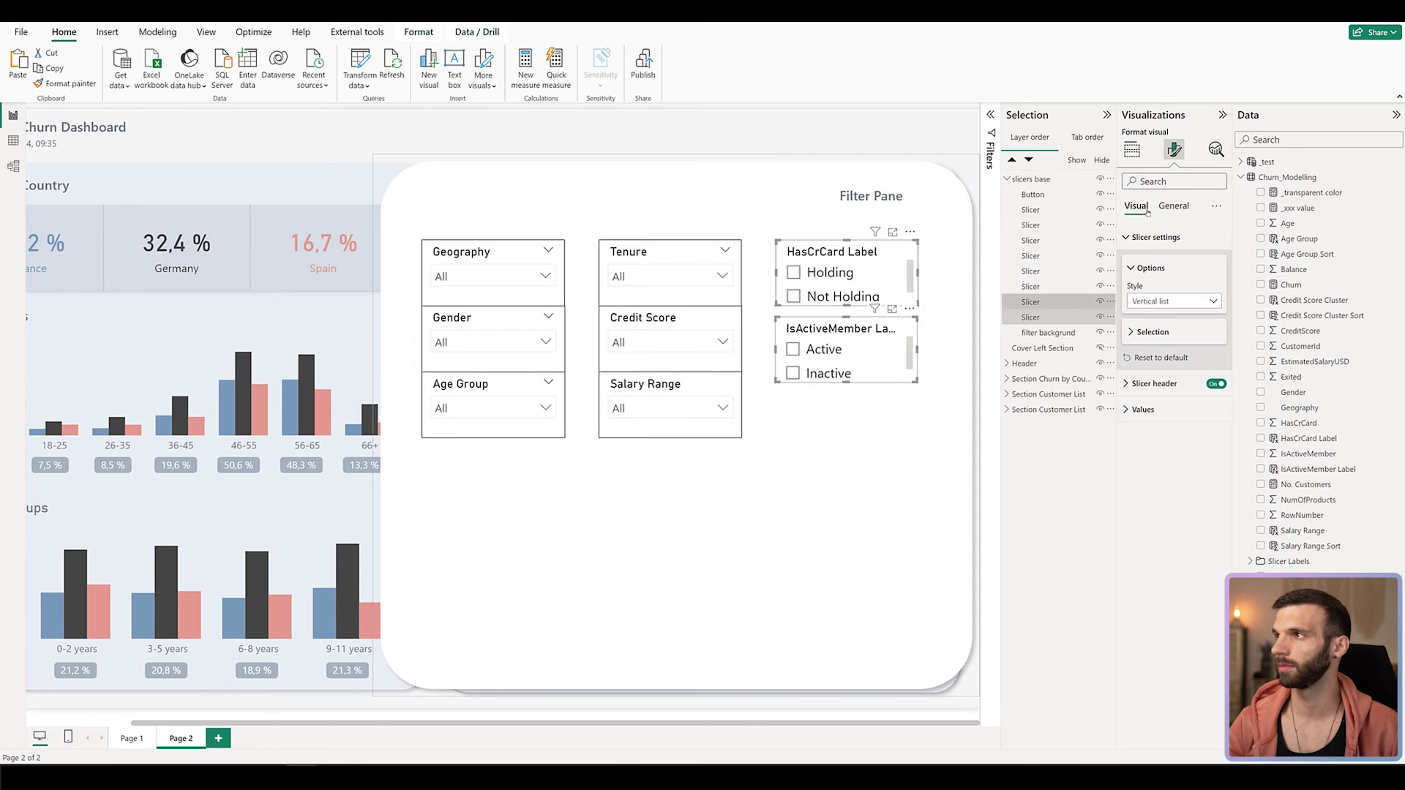
left_click(1173, 206)
double_click(1135, 298)
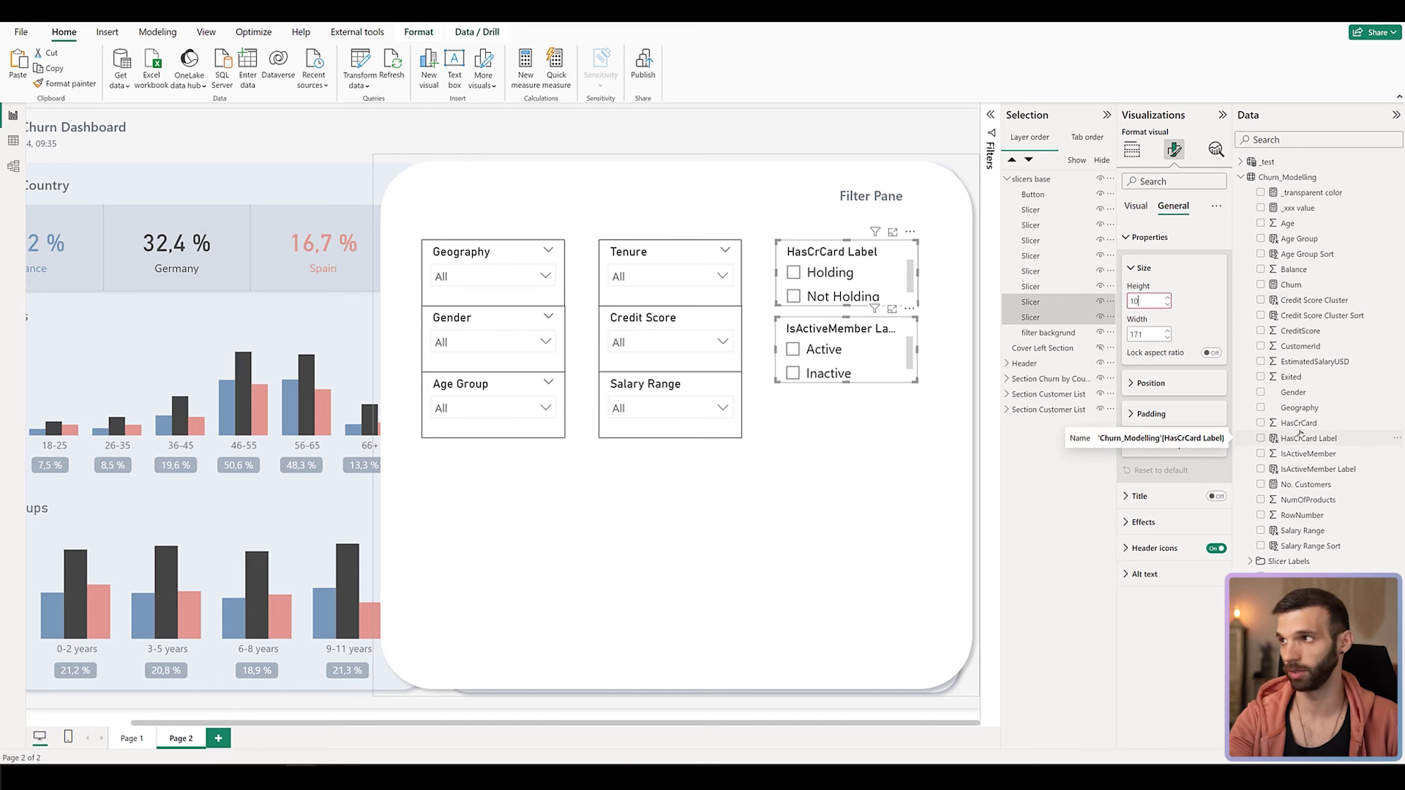
Move the IsActiveMember Label slicer down until it sits directly against the bottom edge of the HasCrCard Label slicer.
left_click(811, 329)
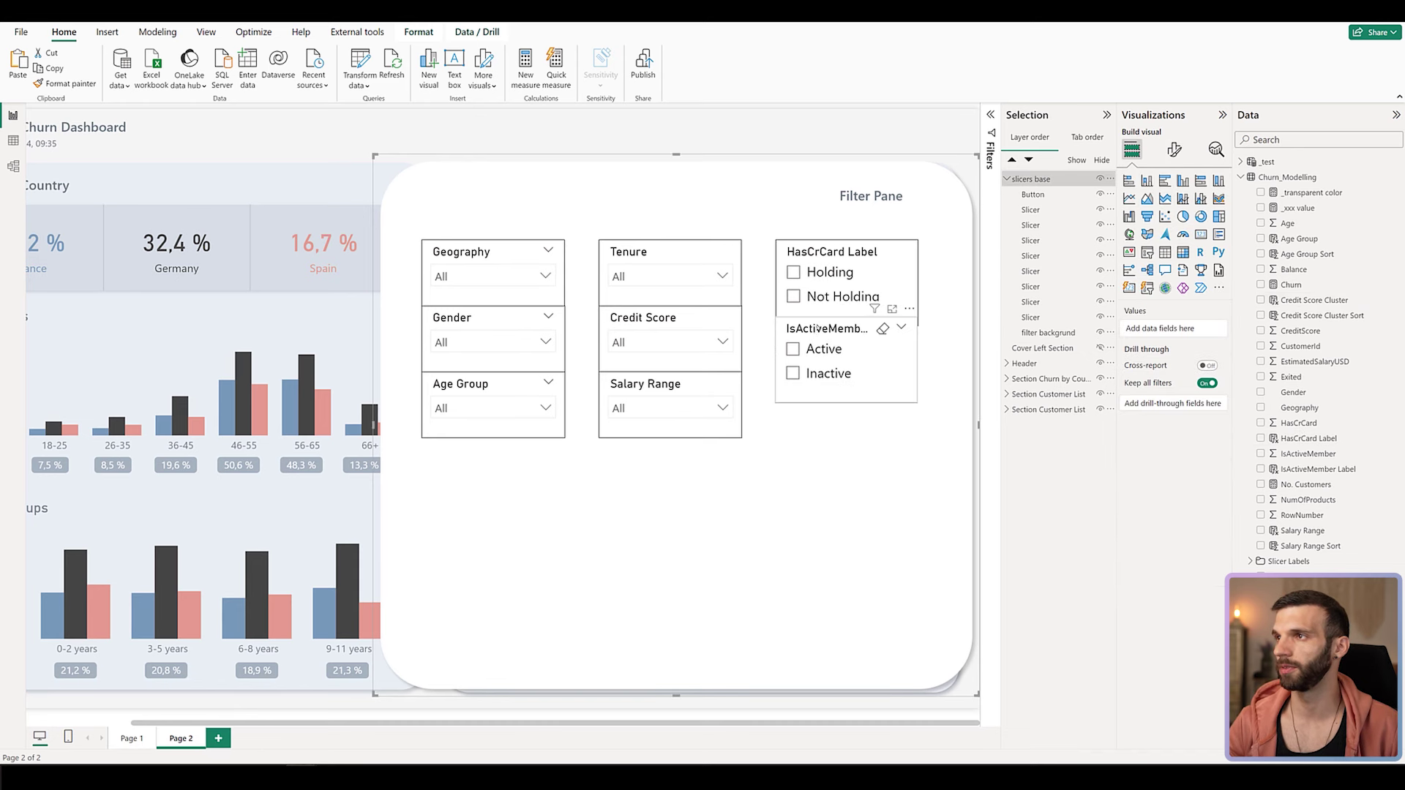
left_click(817, 328)
left_click_drag(817, 328, 814, 337)
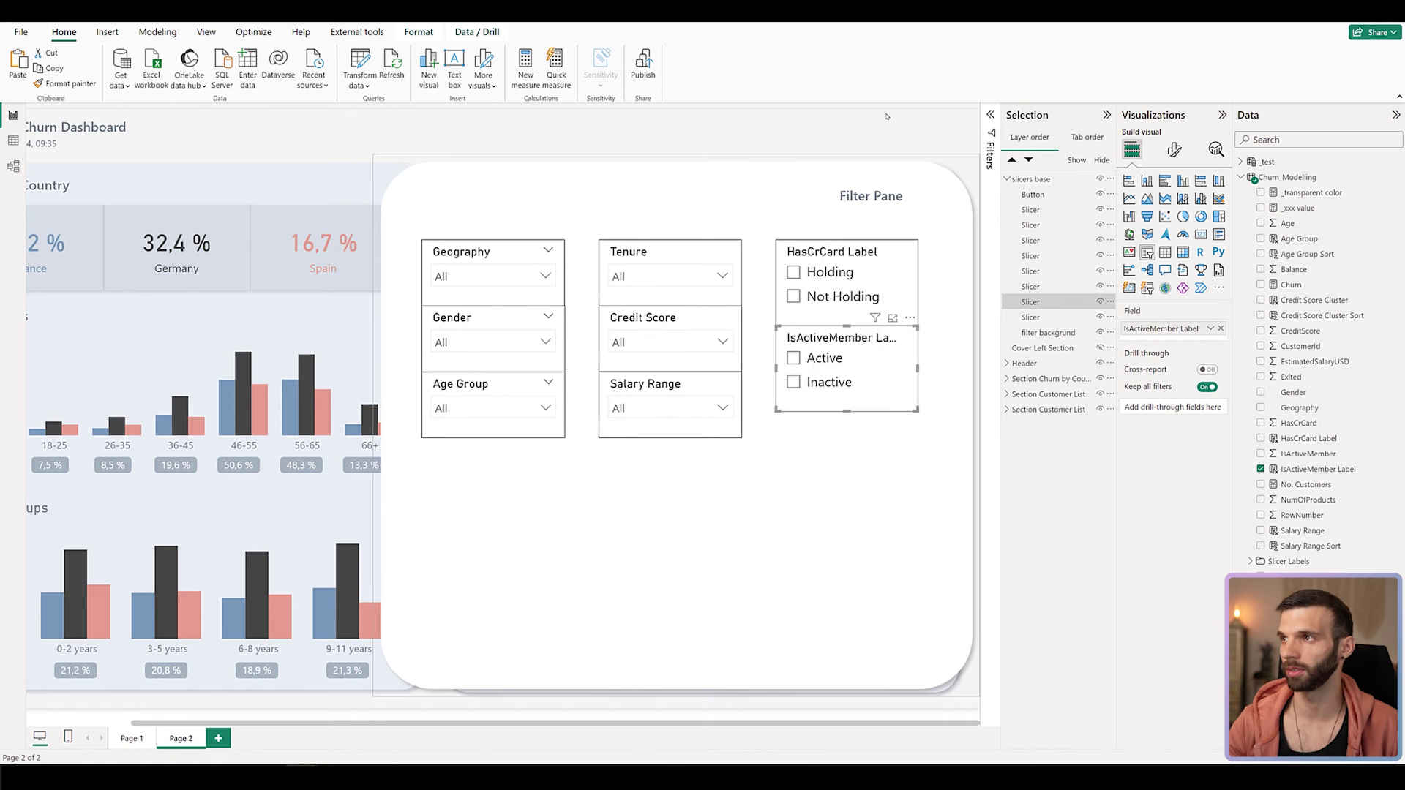
Set the HasCrCard Label slicer's header title to "Credit Card Holders".
left_click(839, 251)
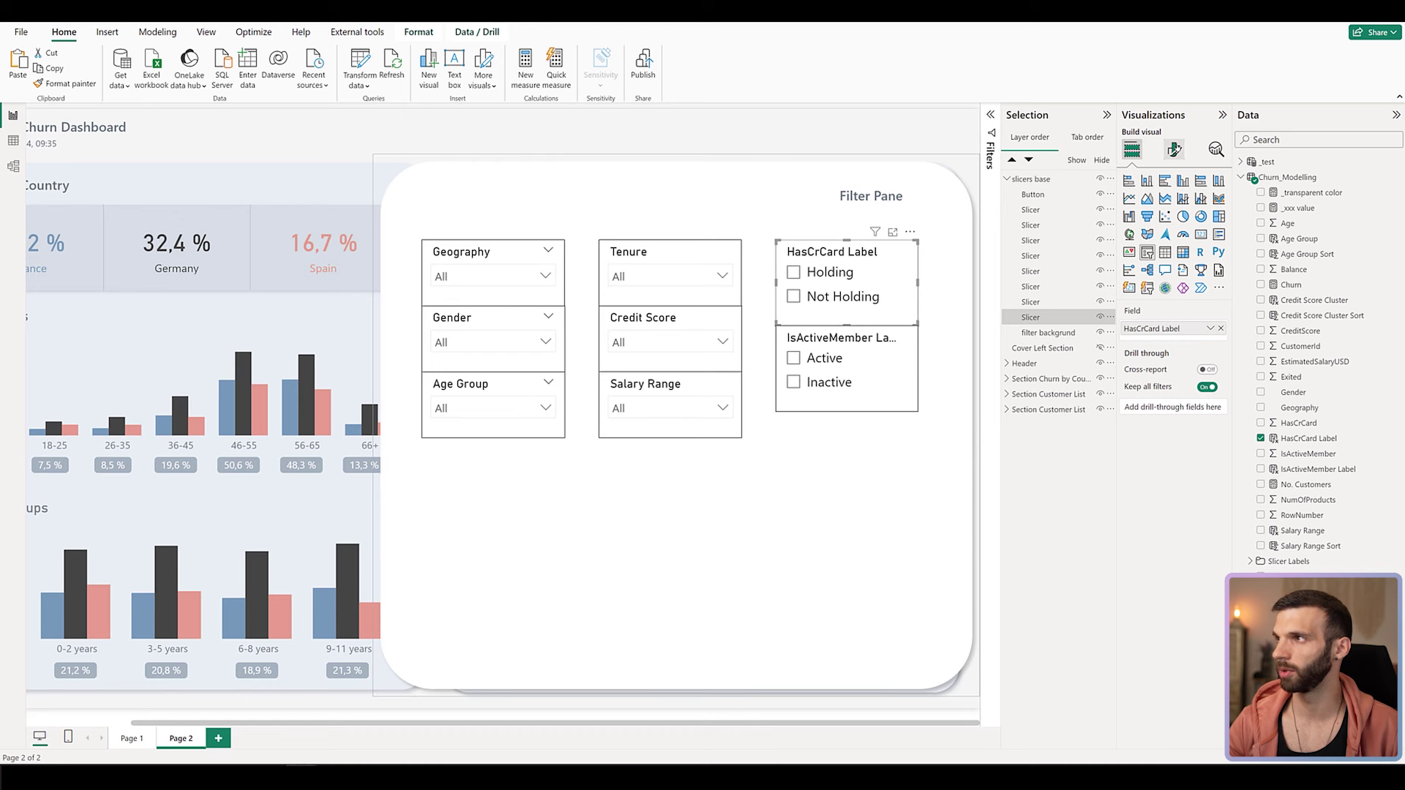
left_click(1174, 149)
left_click(1153, 263)
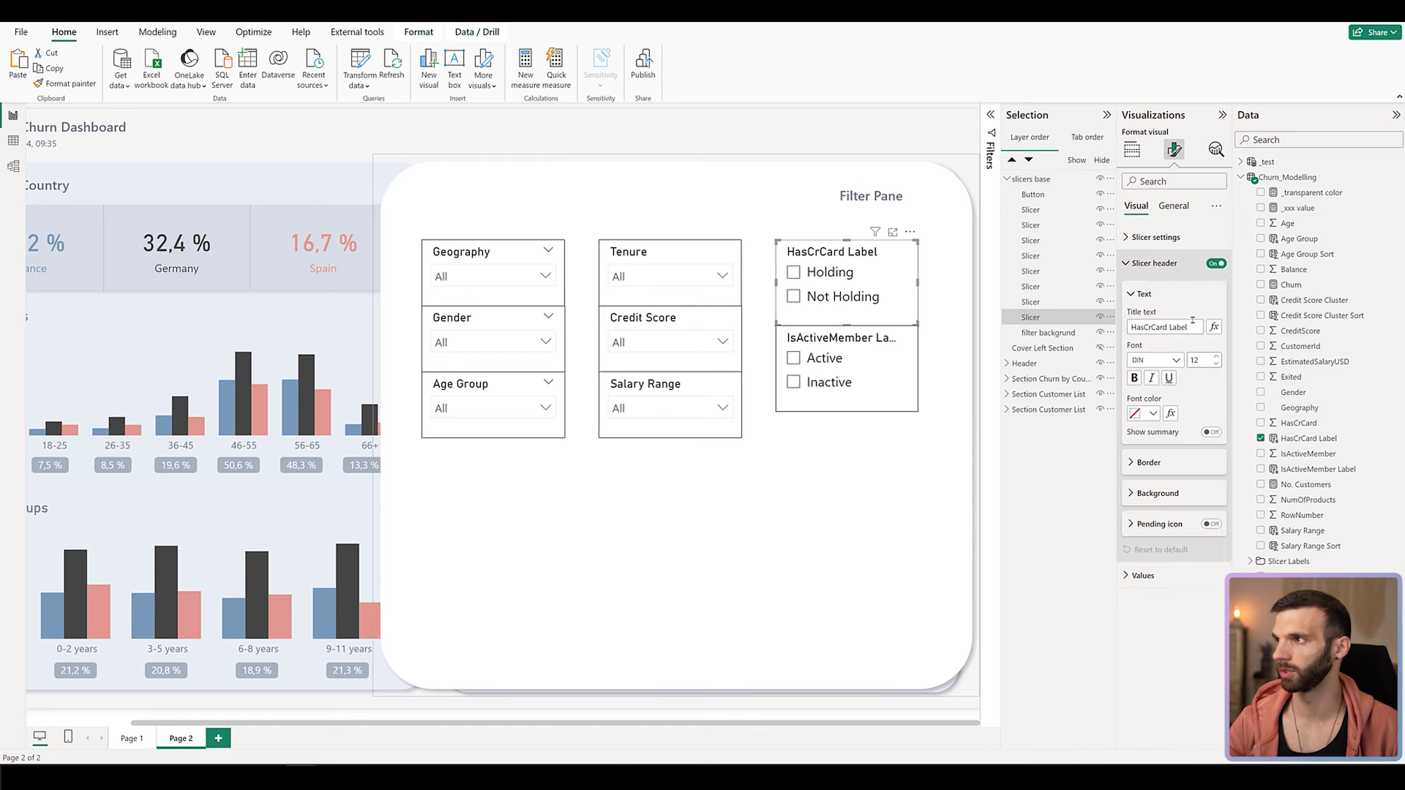
triple_click(1165, 327)
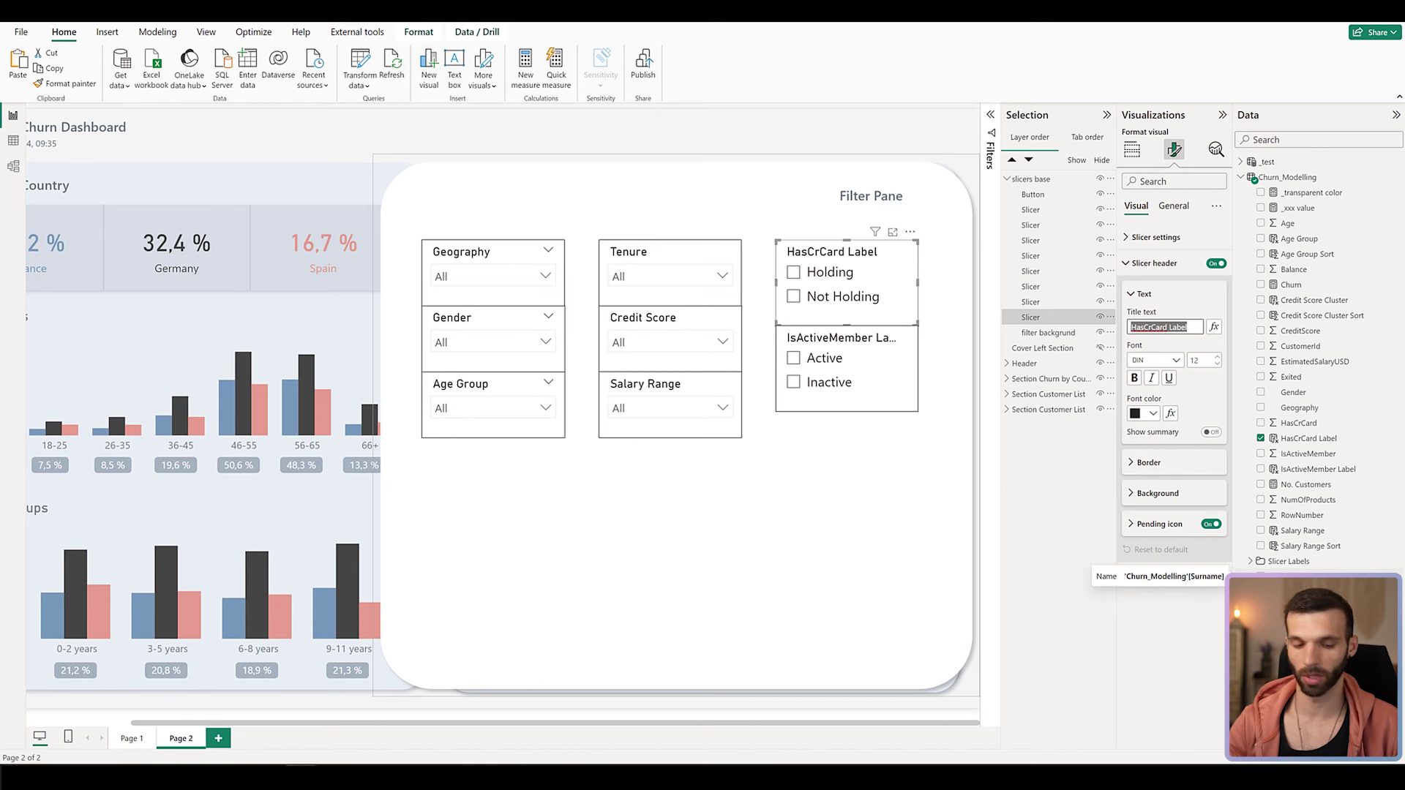
type("Credit Card Holders")
Set the IsActiveMember Label slicer's header title to "Active Members".
left_click(836, 333)
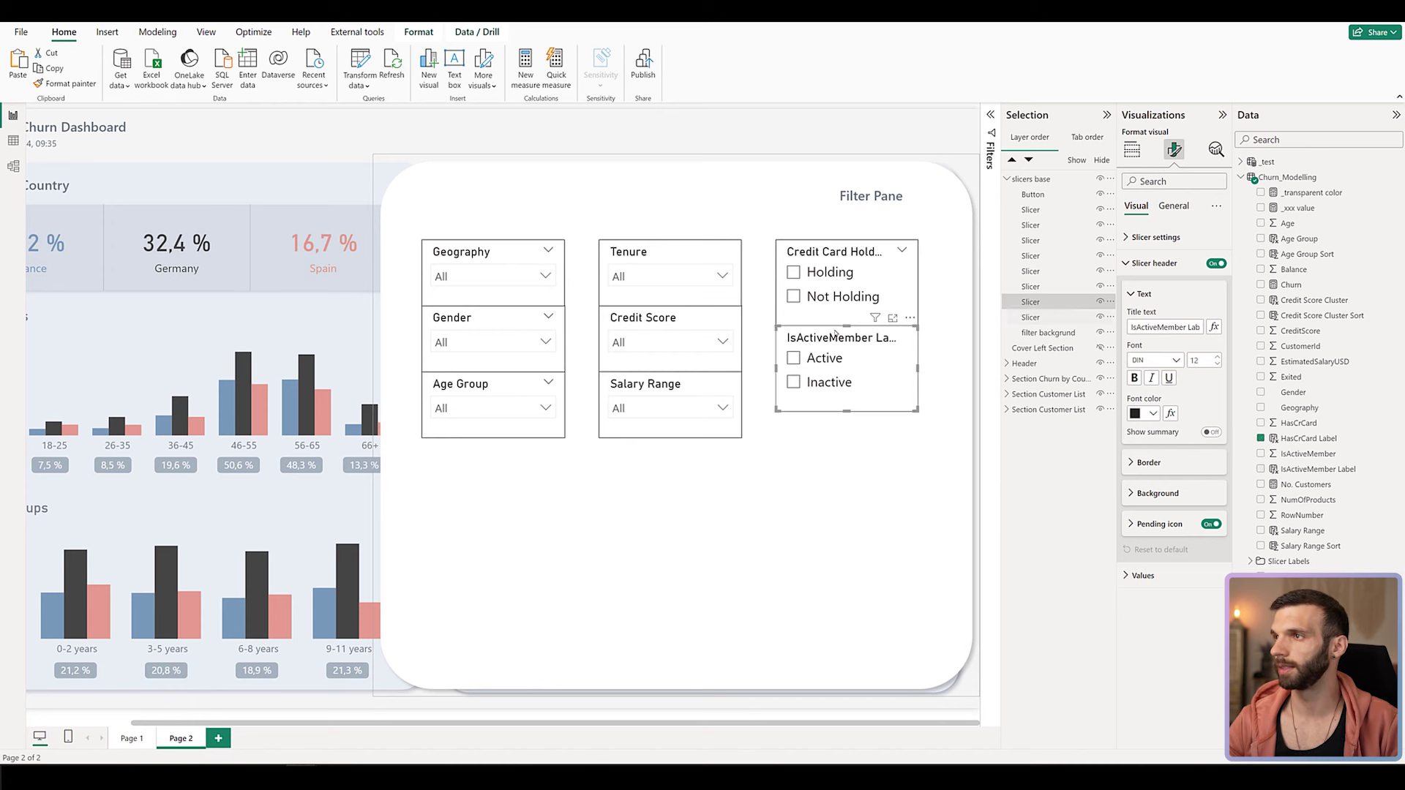
left_click(1166, 327)
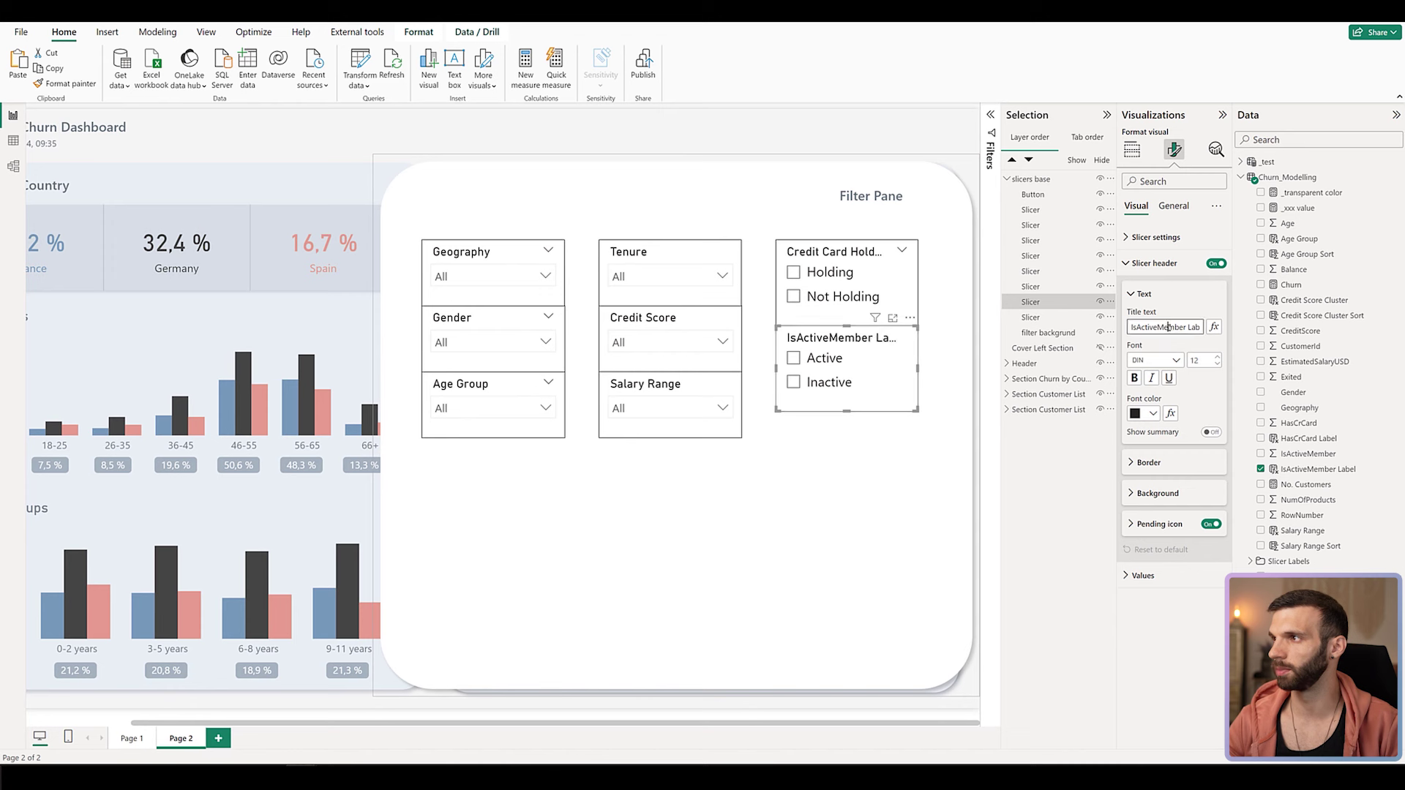
key("ctrl+a")
type("Active Members")
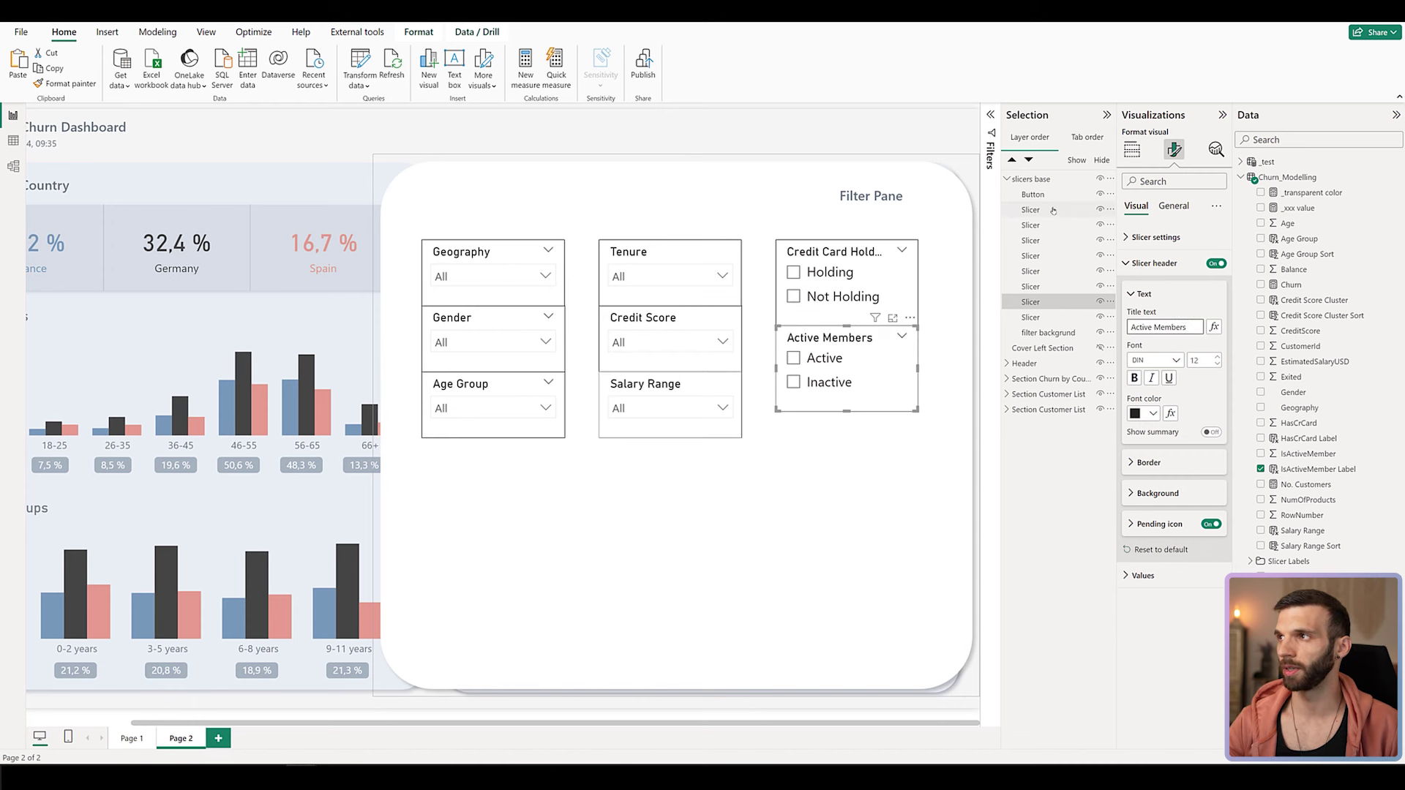
Turn off the visual border on all eight filter pane slicers at once.
left_click(1047, 317)
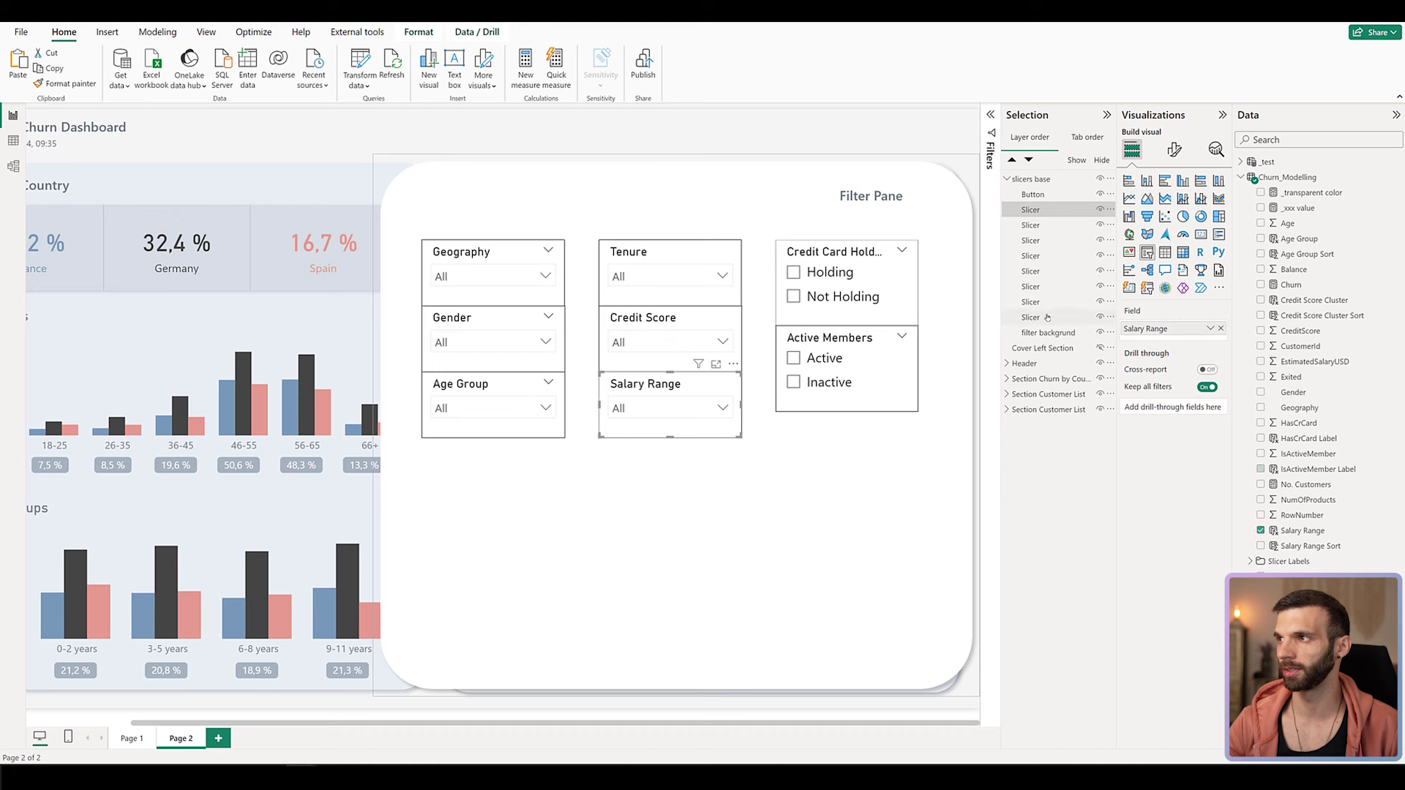
left_click(1047, 318, "shift")
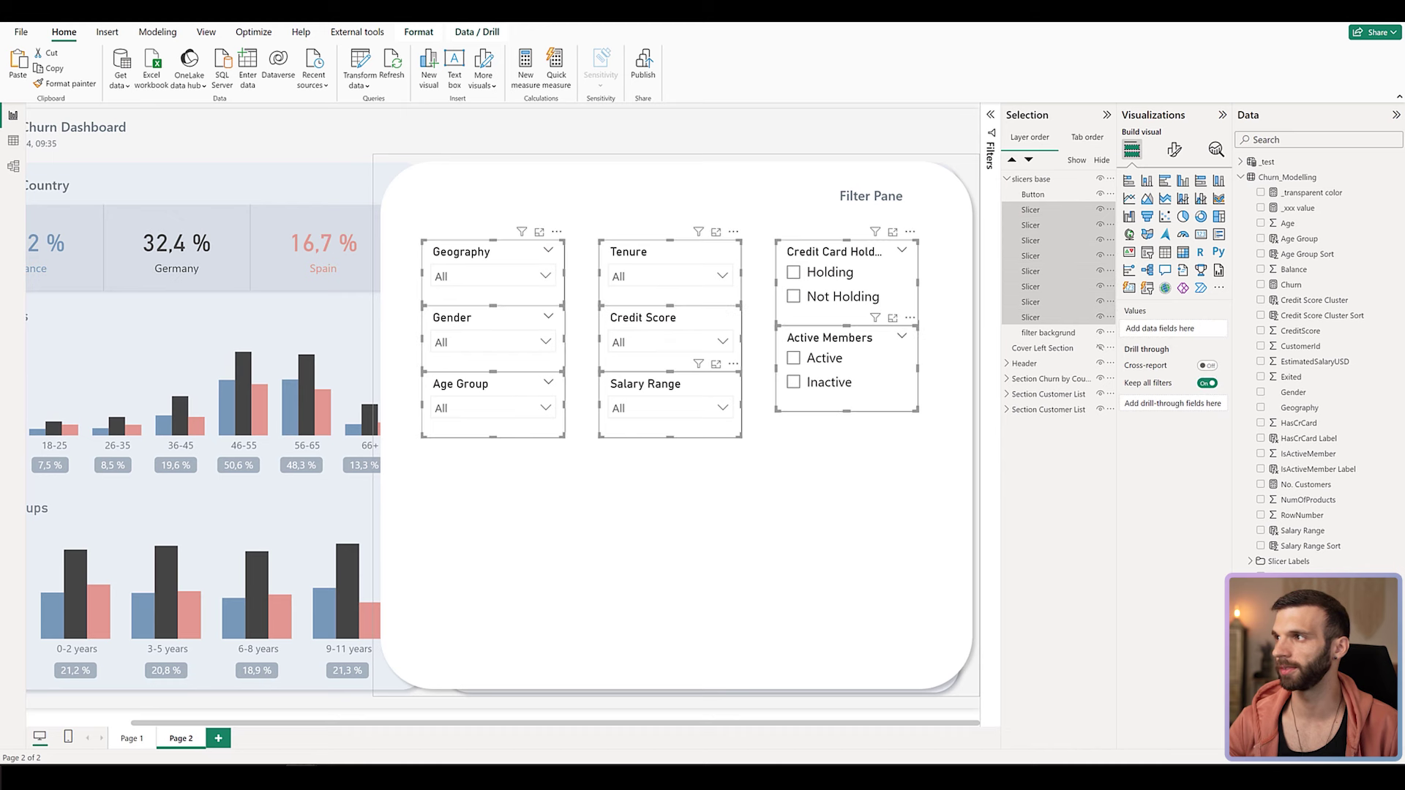
left_click(1174, 149)
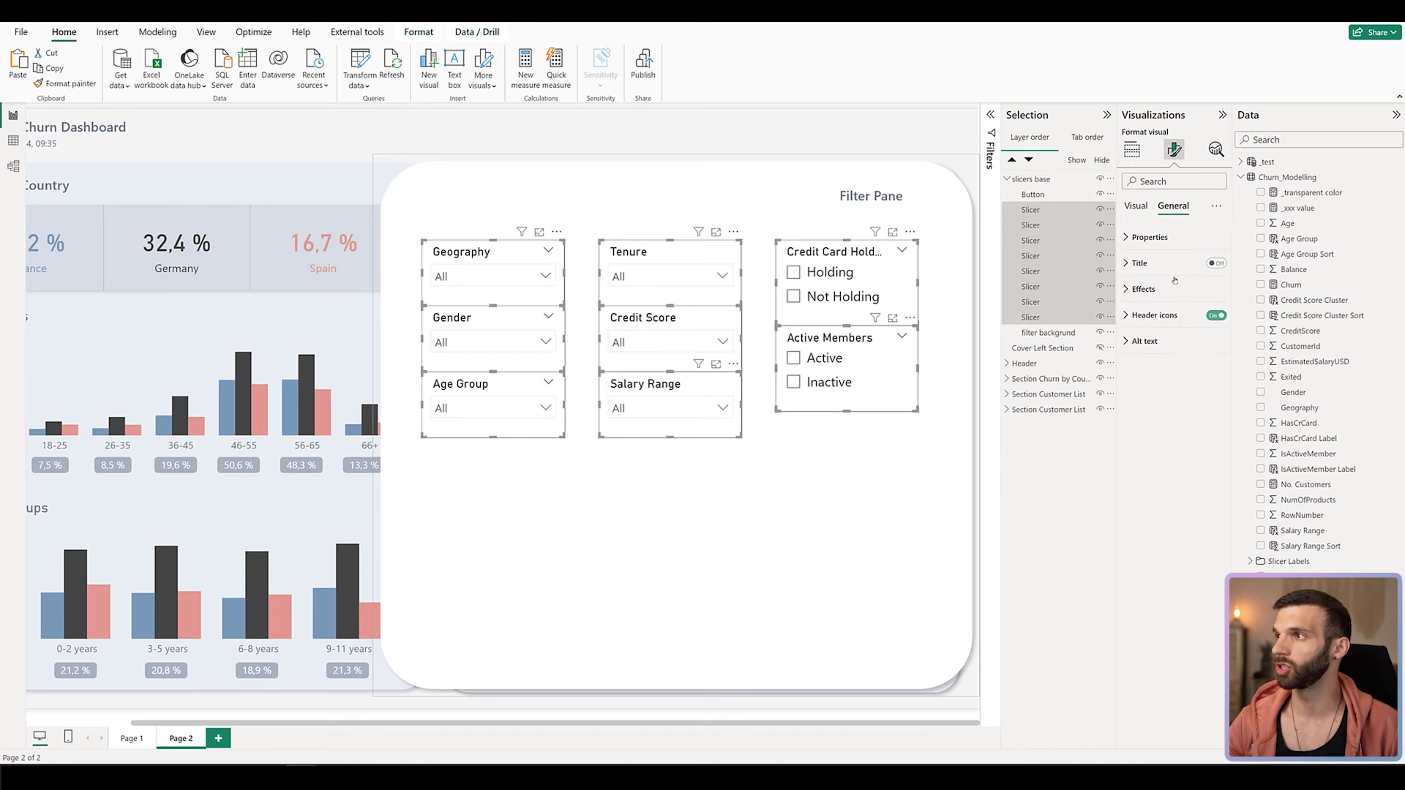
left_click(1145, 288)
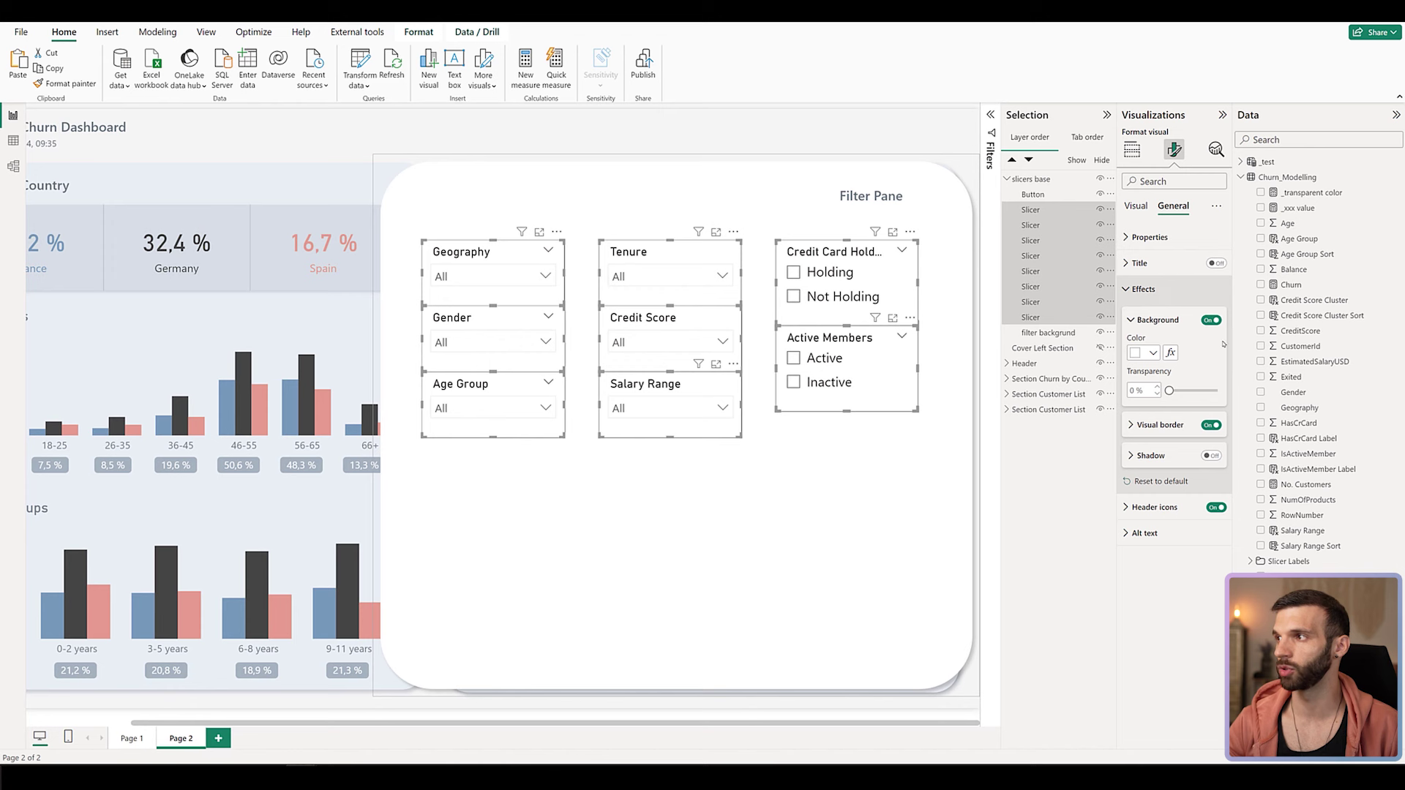
left_click(1211, 425)
Format the header text of all eight slicers in a Segoe UI font at size 9 with a dark gray font color.
left_click(1138, 207)
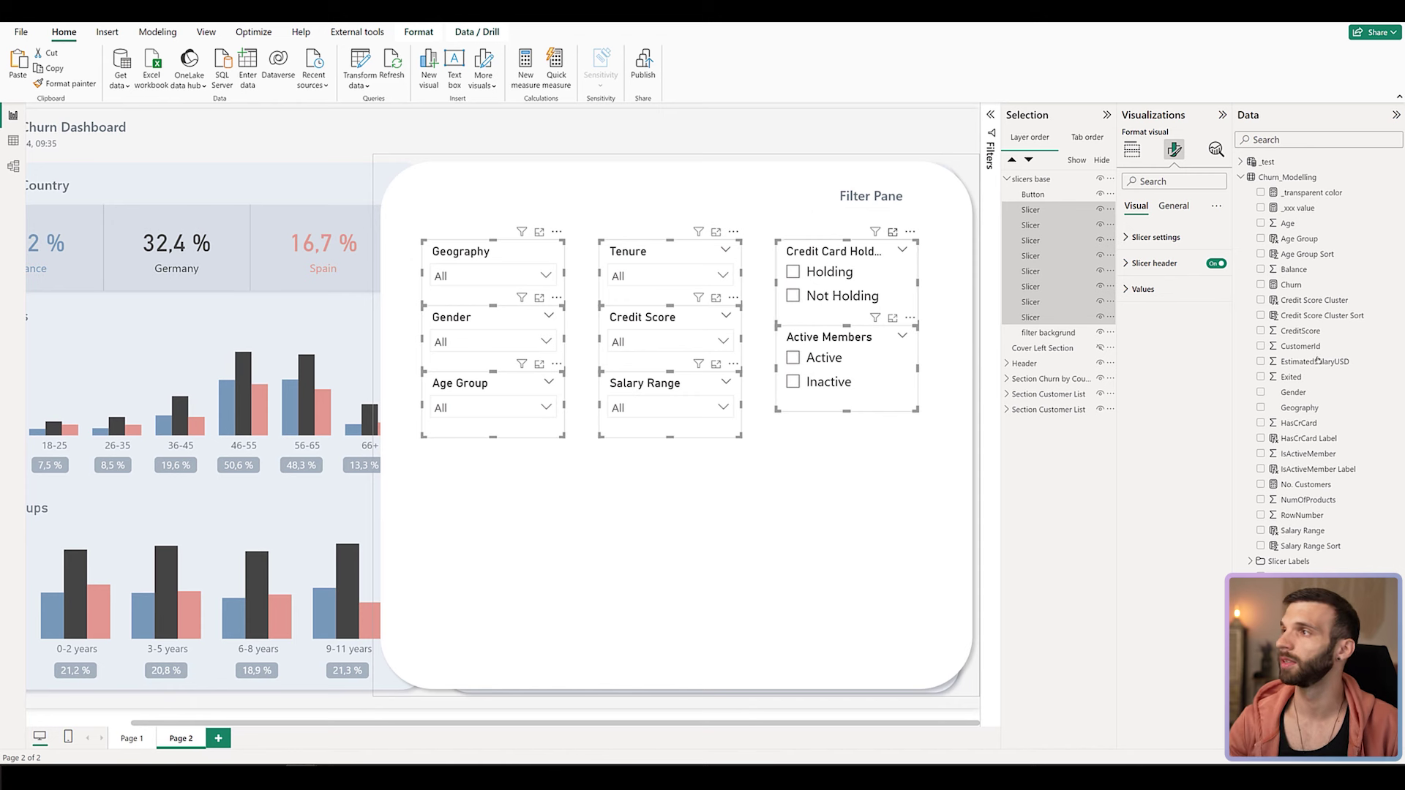
left_click(1155, 263)
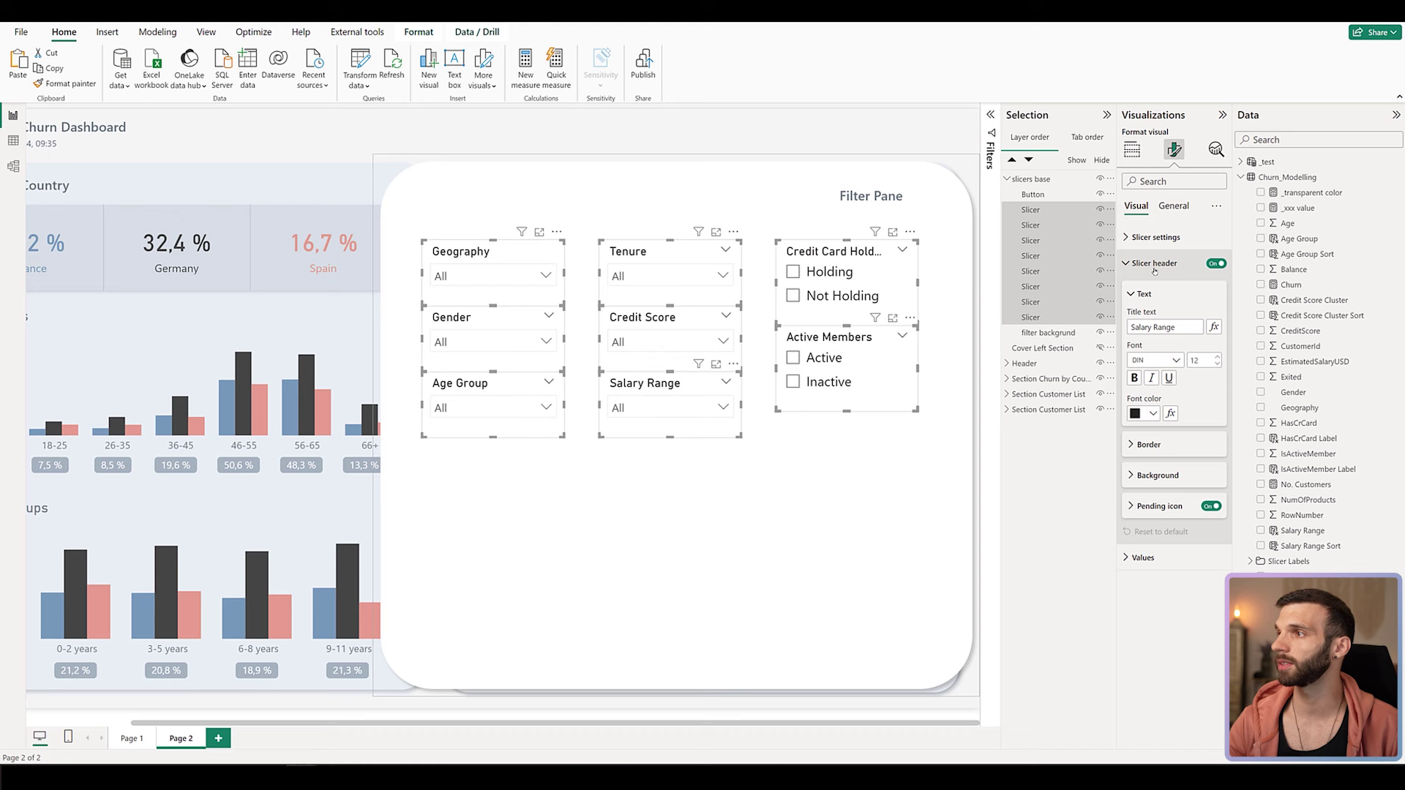
left_click(1170, 361)
scroll(1182, 498, "down", 5)
left_click(1164, 529)
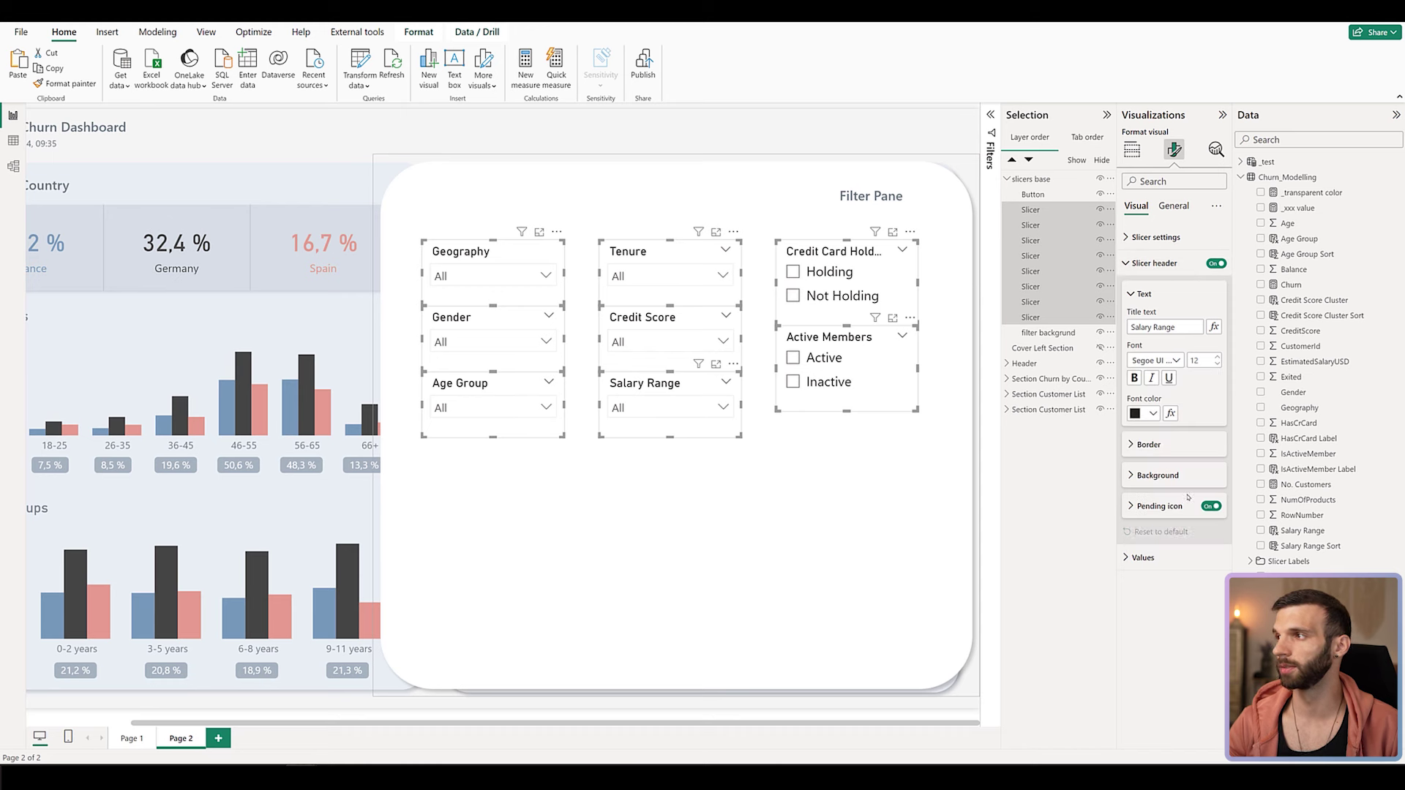
left_click(1218, 365)
left_click(1217, 365)
left_click(1152, 413)
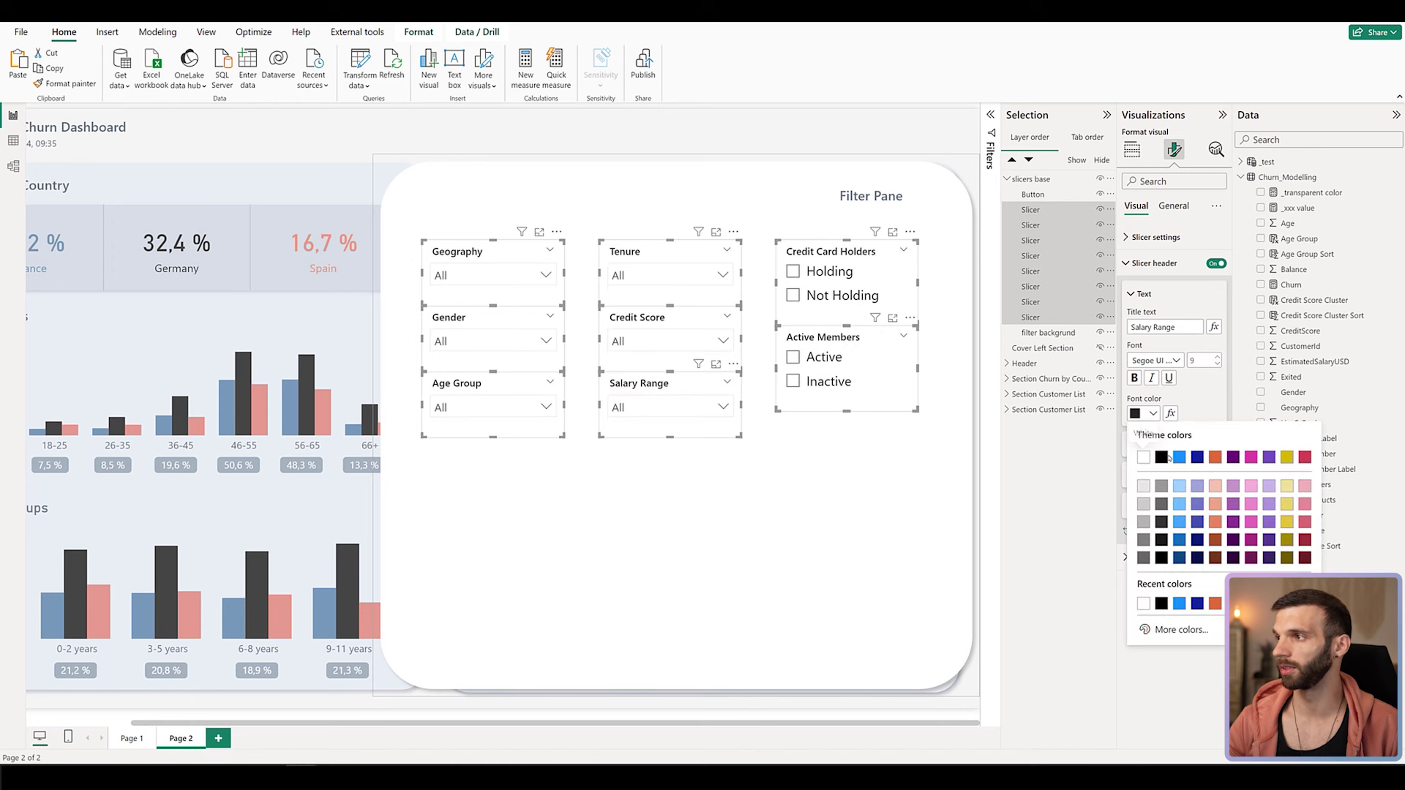
left_click(1161, 505)
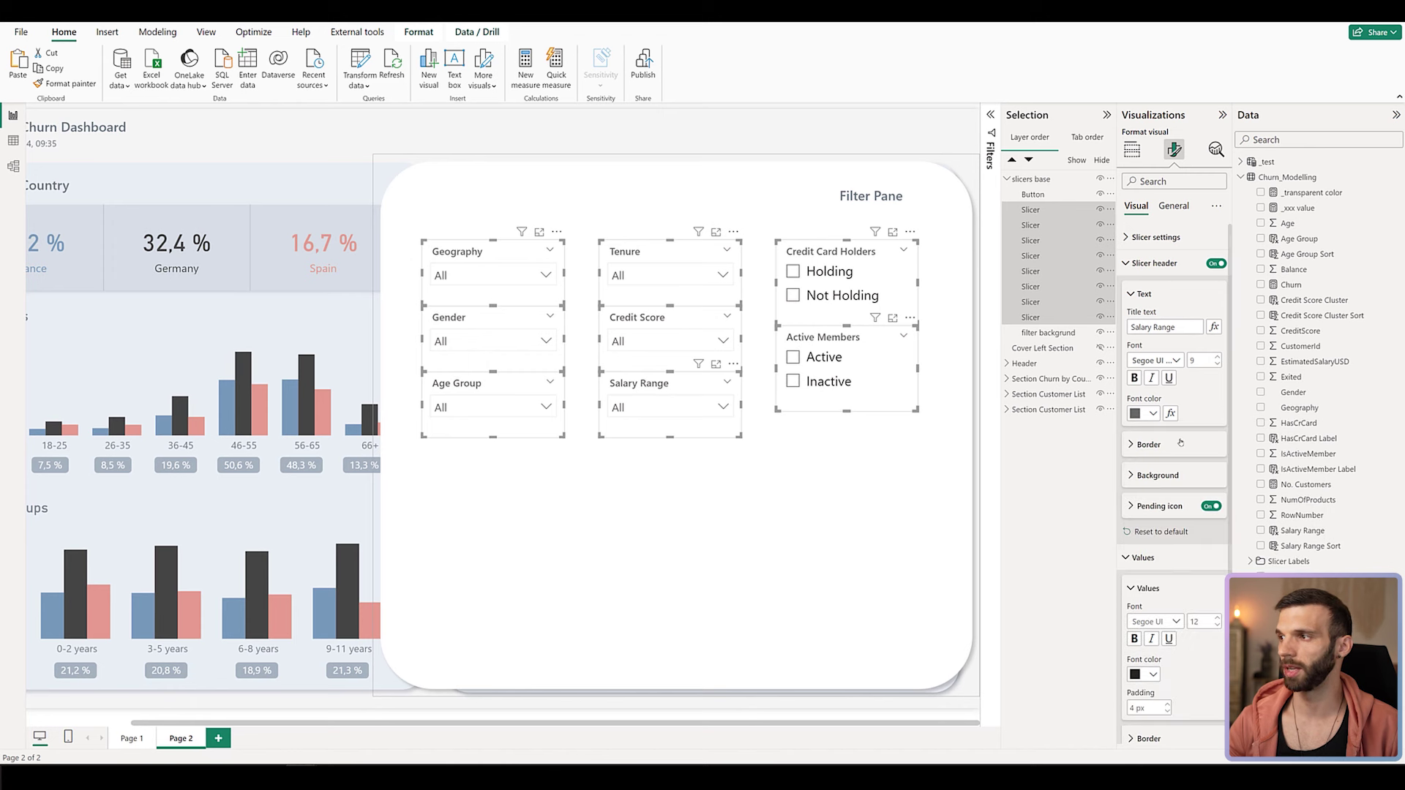
Set the values text of all eight slicers to font size 10 and dark gray, and deselect them.
scroll(1180, 443, "down", 1)
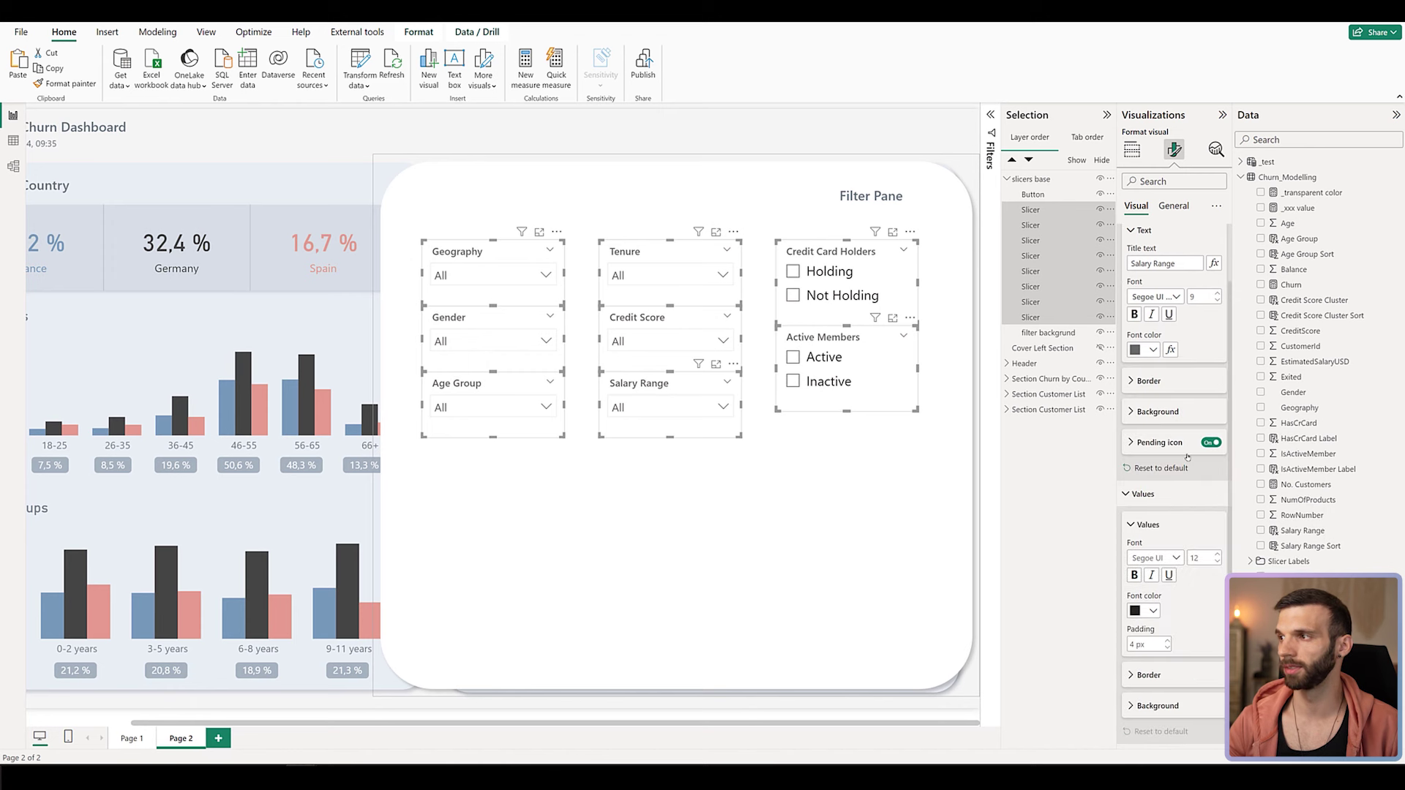
left_click(1218, 562)
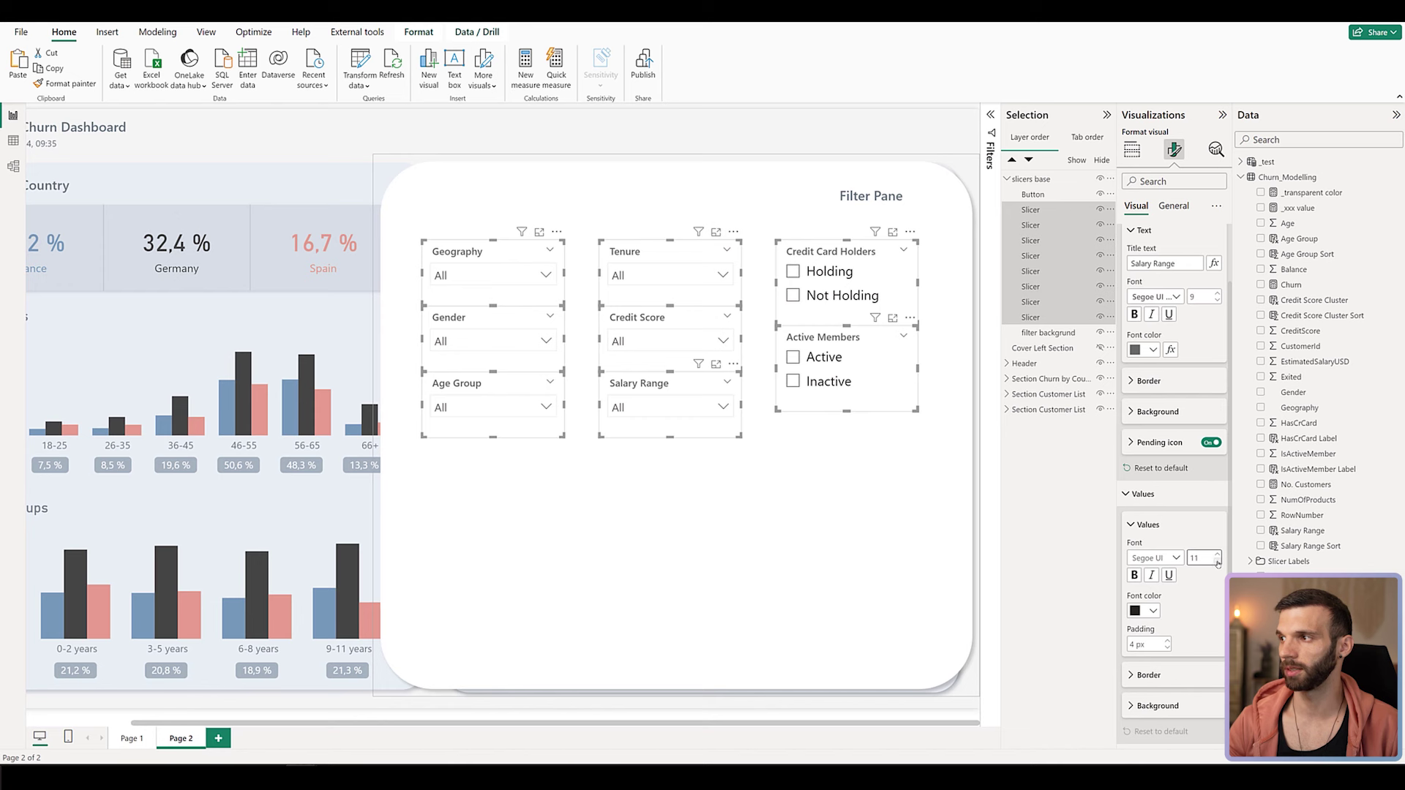
left_click(1152, 610)
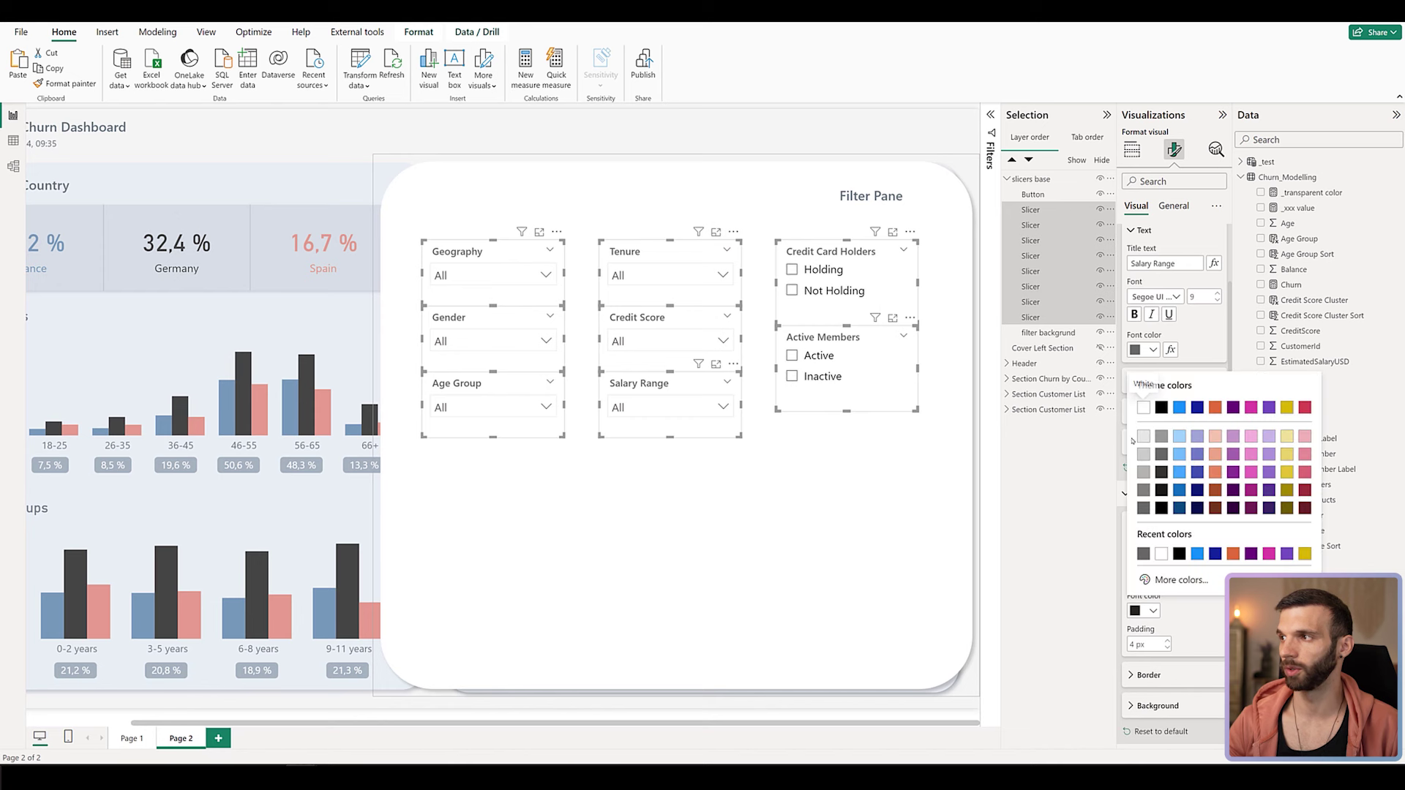
left_click(1164, 458)
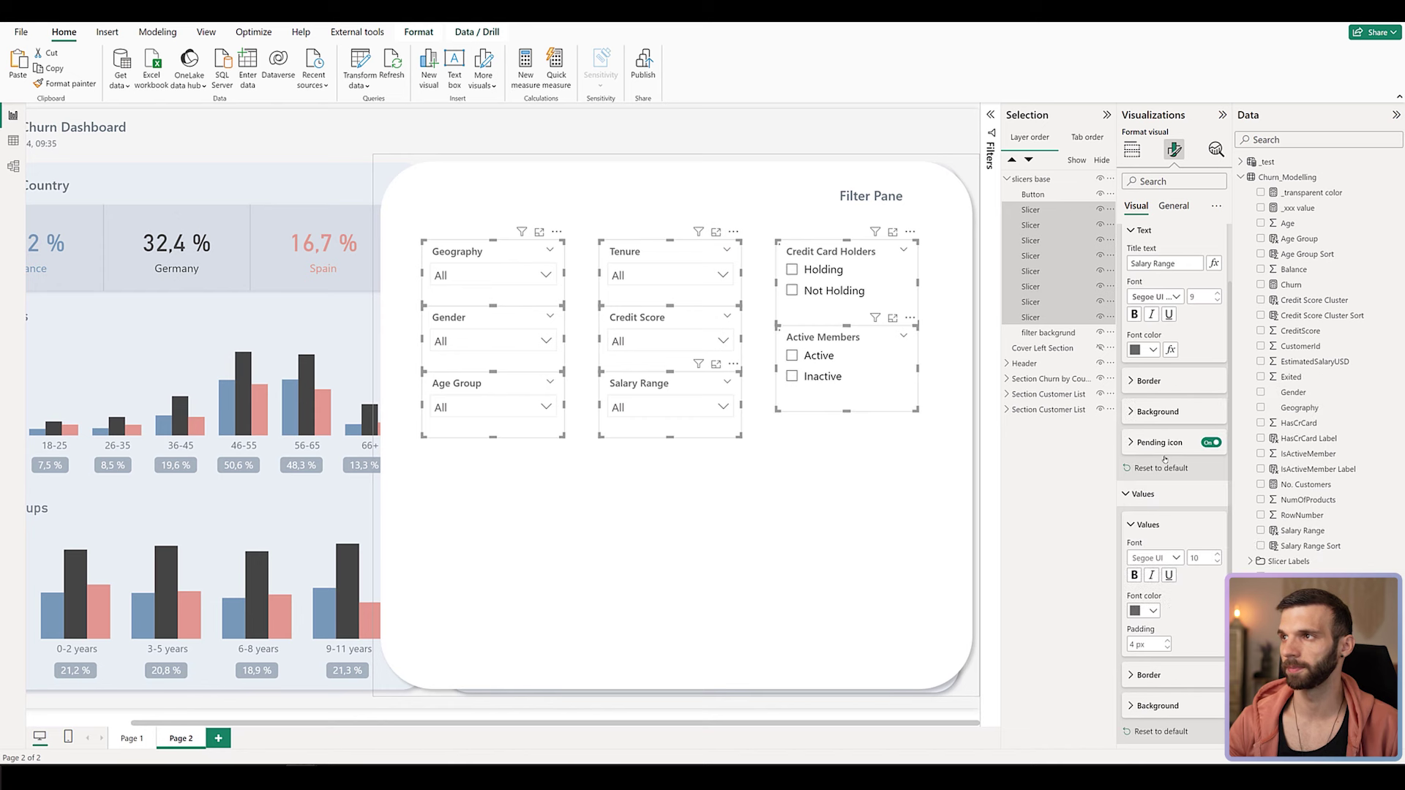
key("Escape")
Test the Salary Range slicer by filtering the dashboard to both 120-159k and 160-199k.
left_click(672, 408)
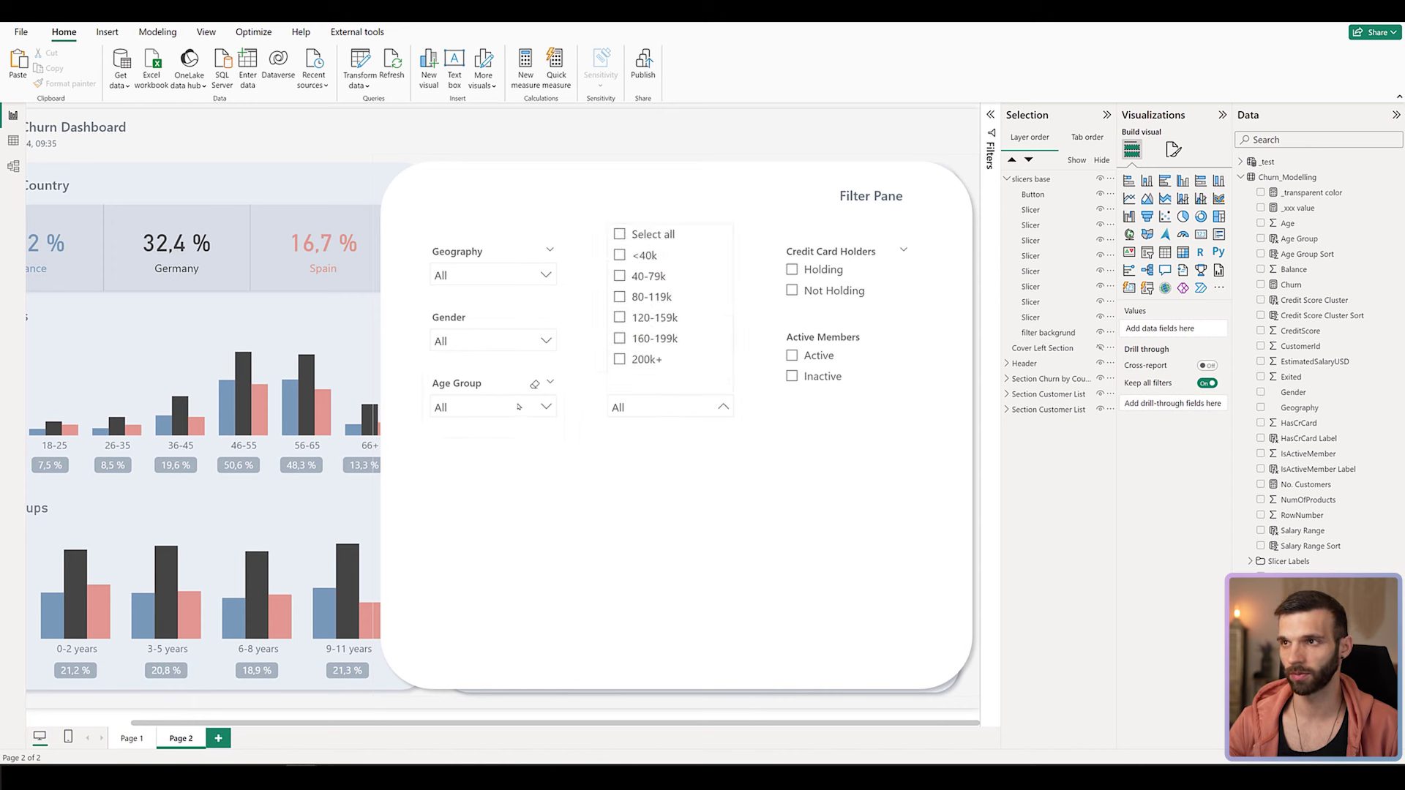
left_click(534, 385)
left_click(653, 341)
left_click(652, 342)
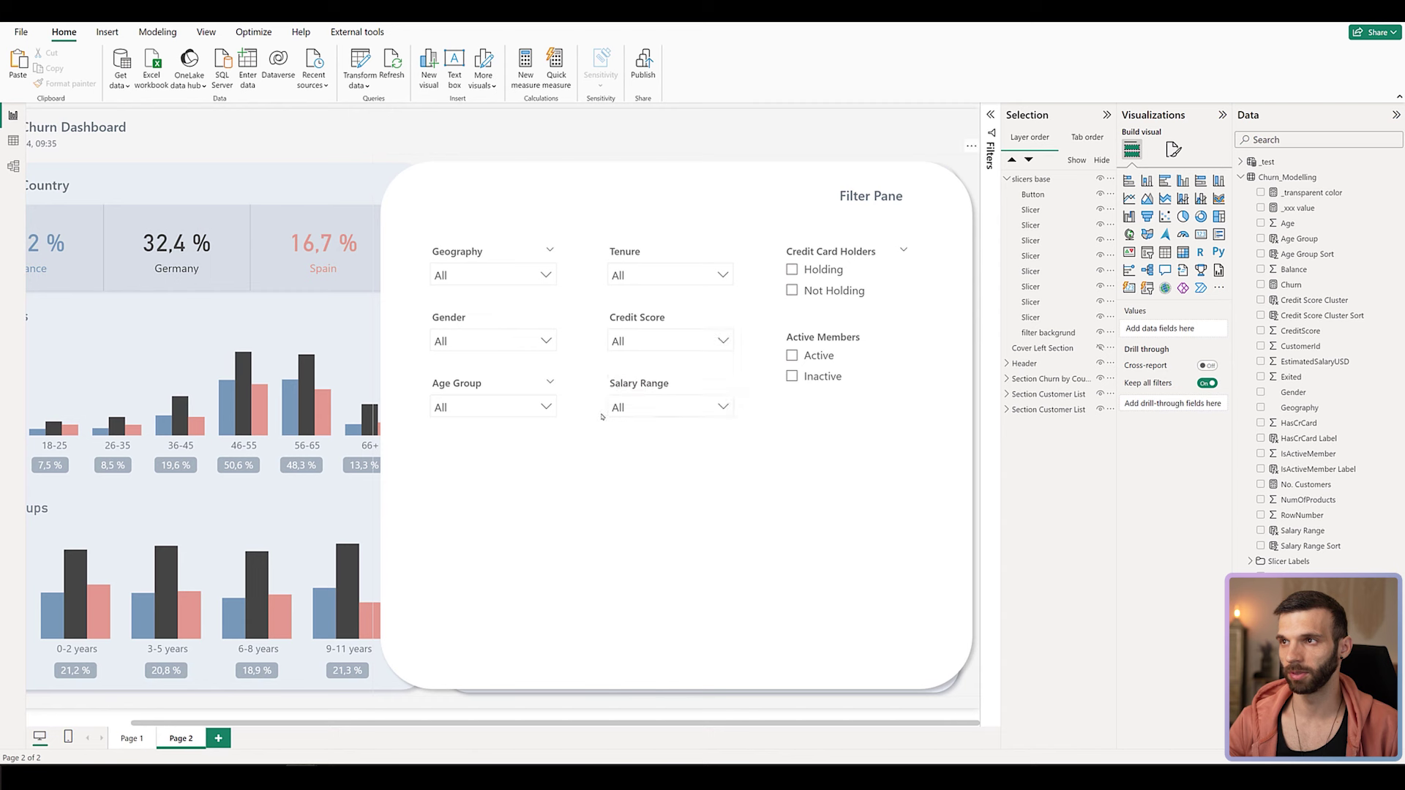
left_click(658, 408)
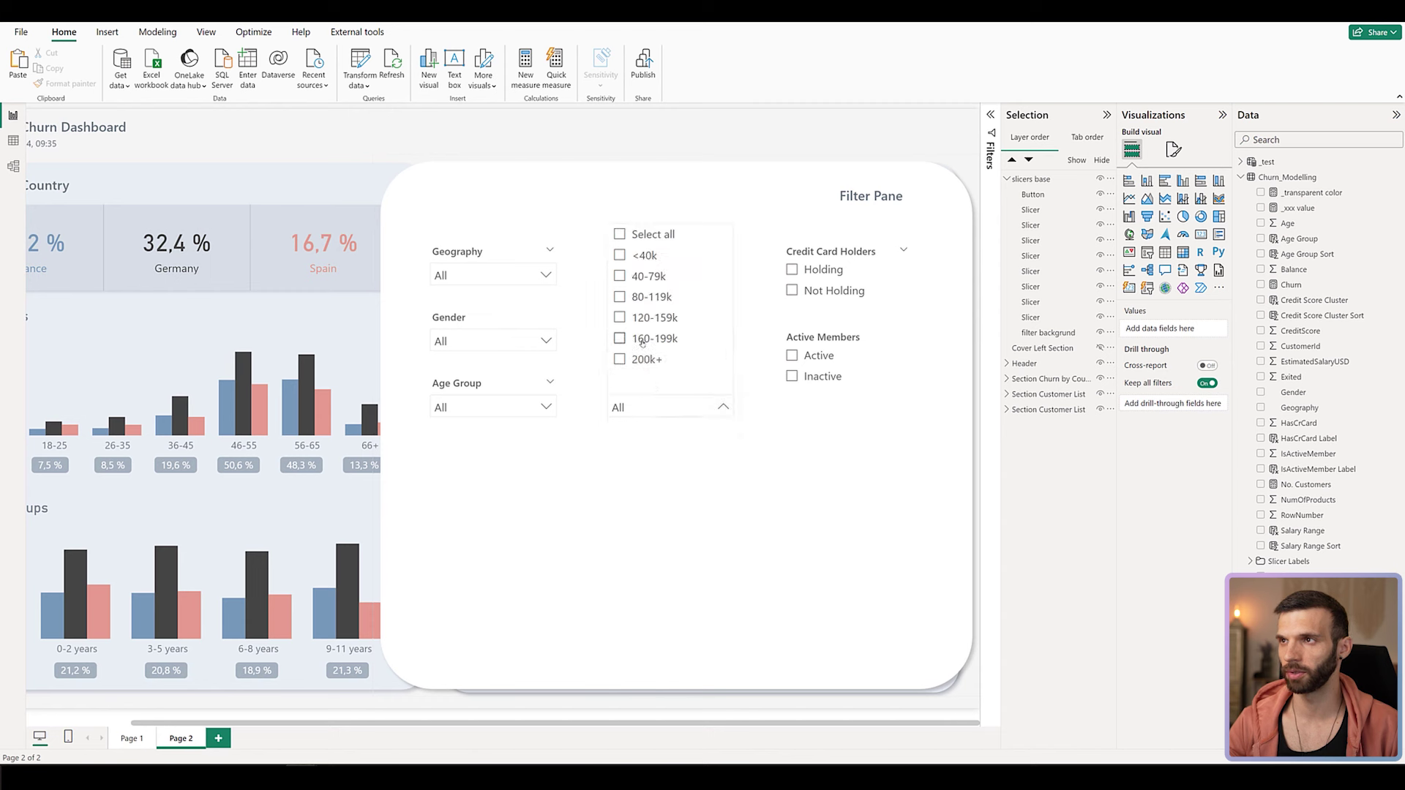
left_click(621, 319)
left_click(630, 341, "ctrl")
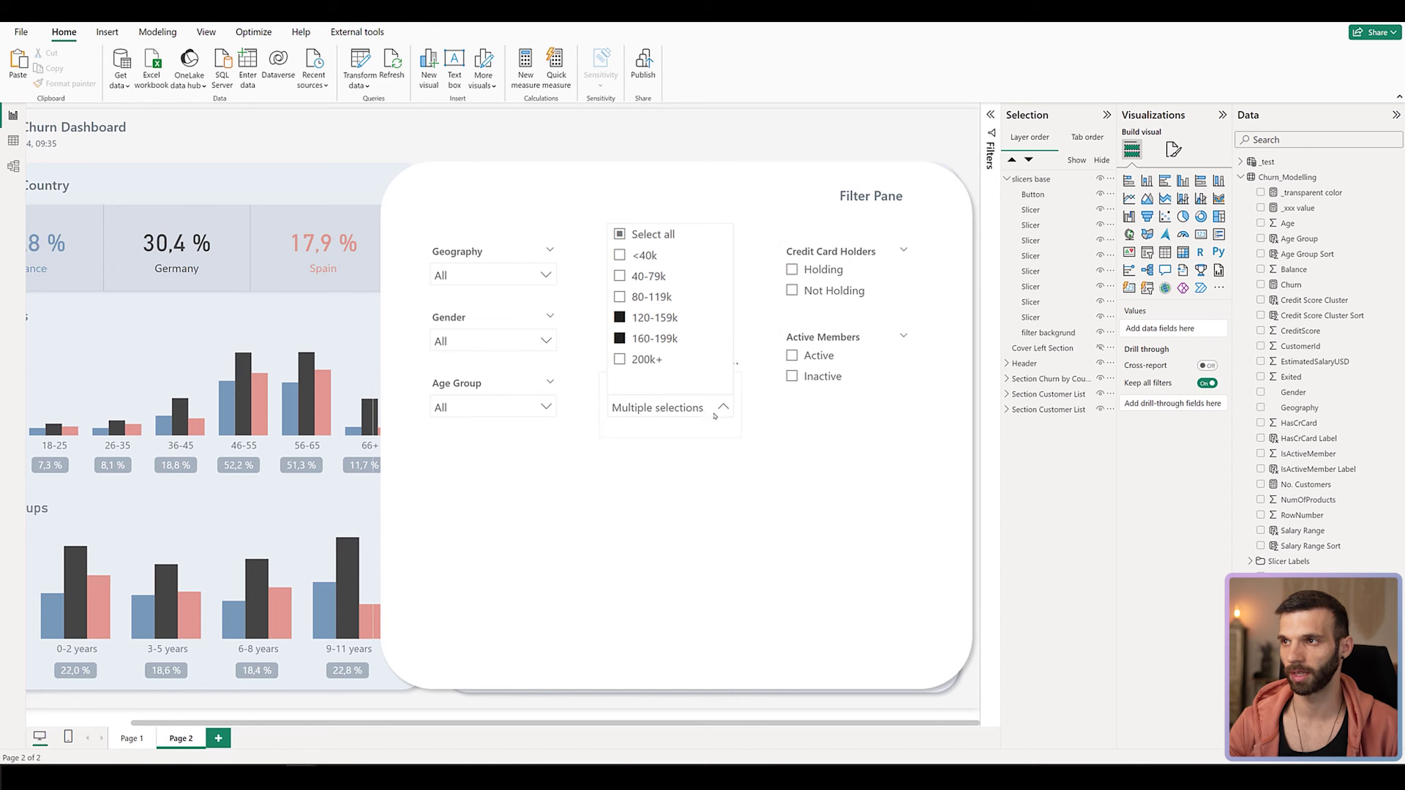
left_click(634, 431)
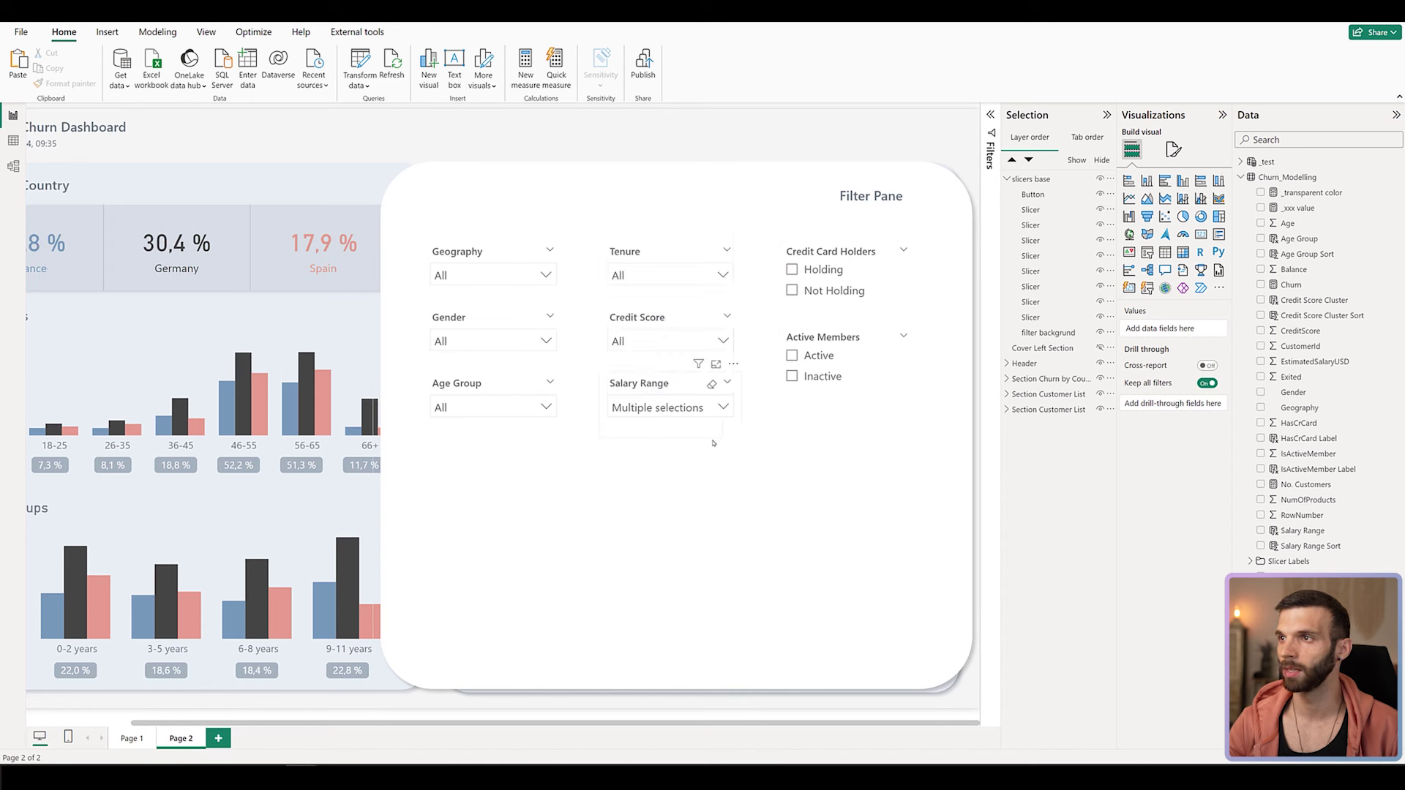
Clear all selections in the Salary Range slicer and close its list.
left_click(687, 407)
left_click(619, 317)
left_click(619, 233)
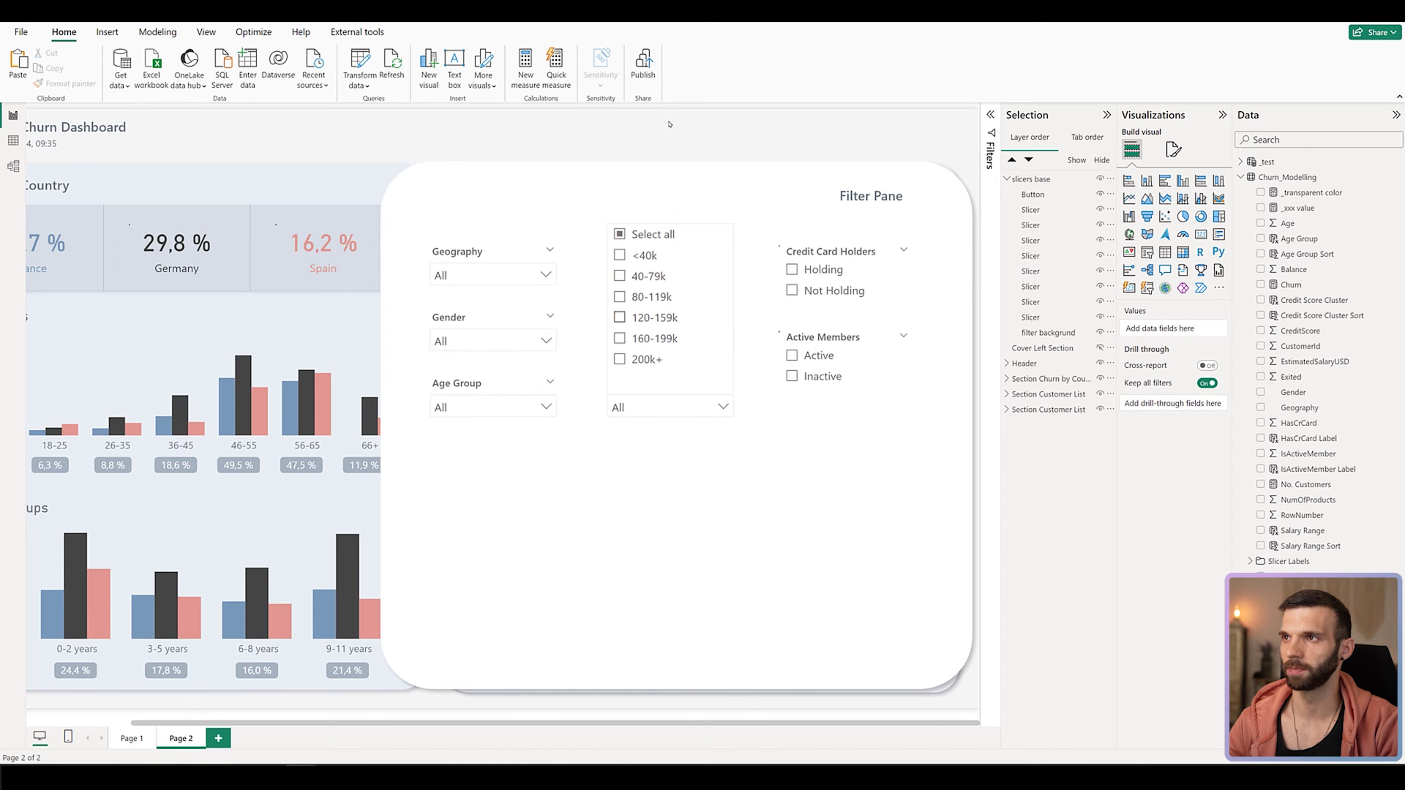
left_click(685, 168)
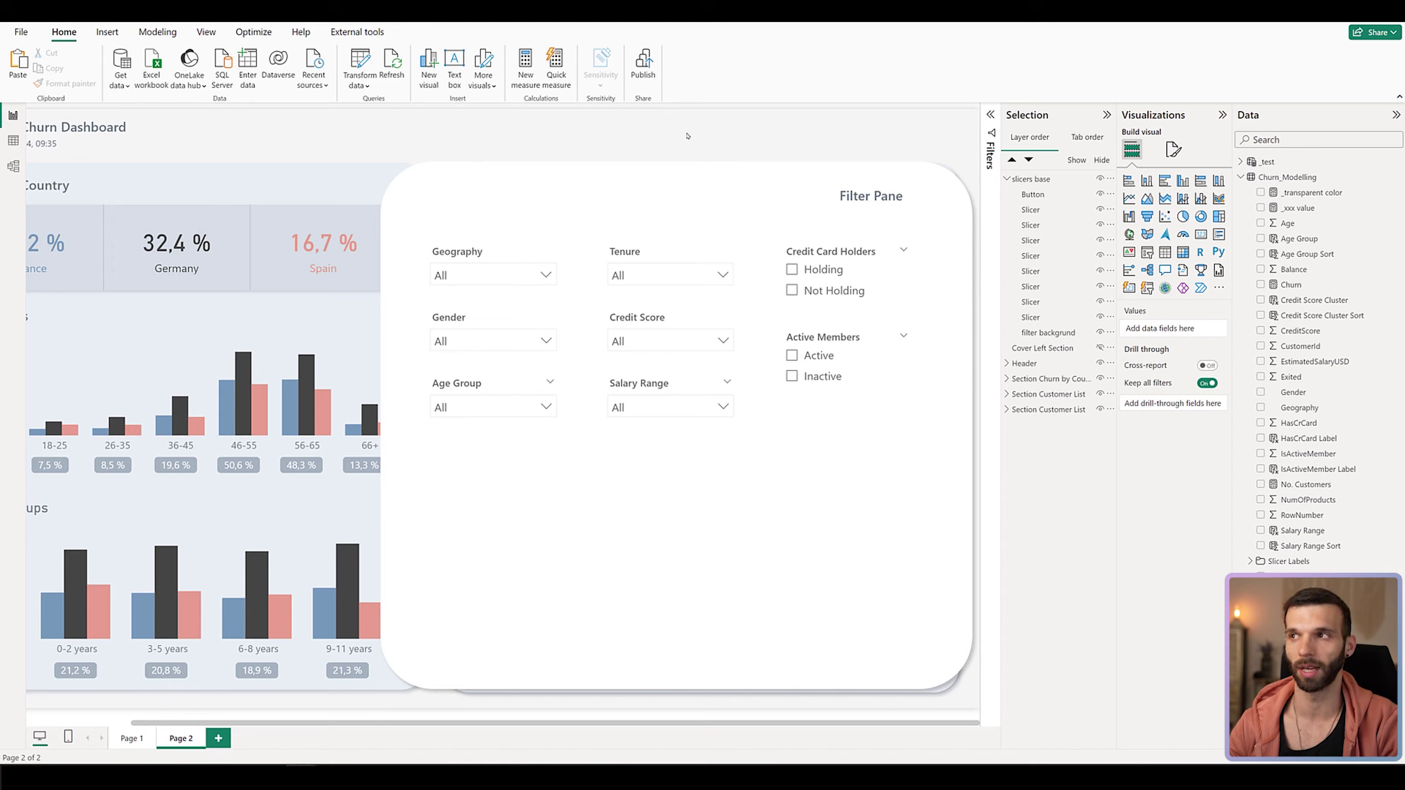
Move the Filter Pane title button to a spot just above the Geography slicer.
left_click(883, 204)
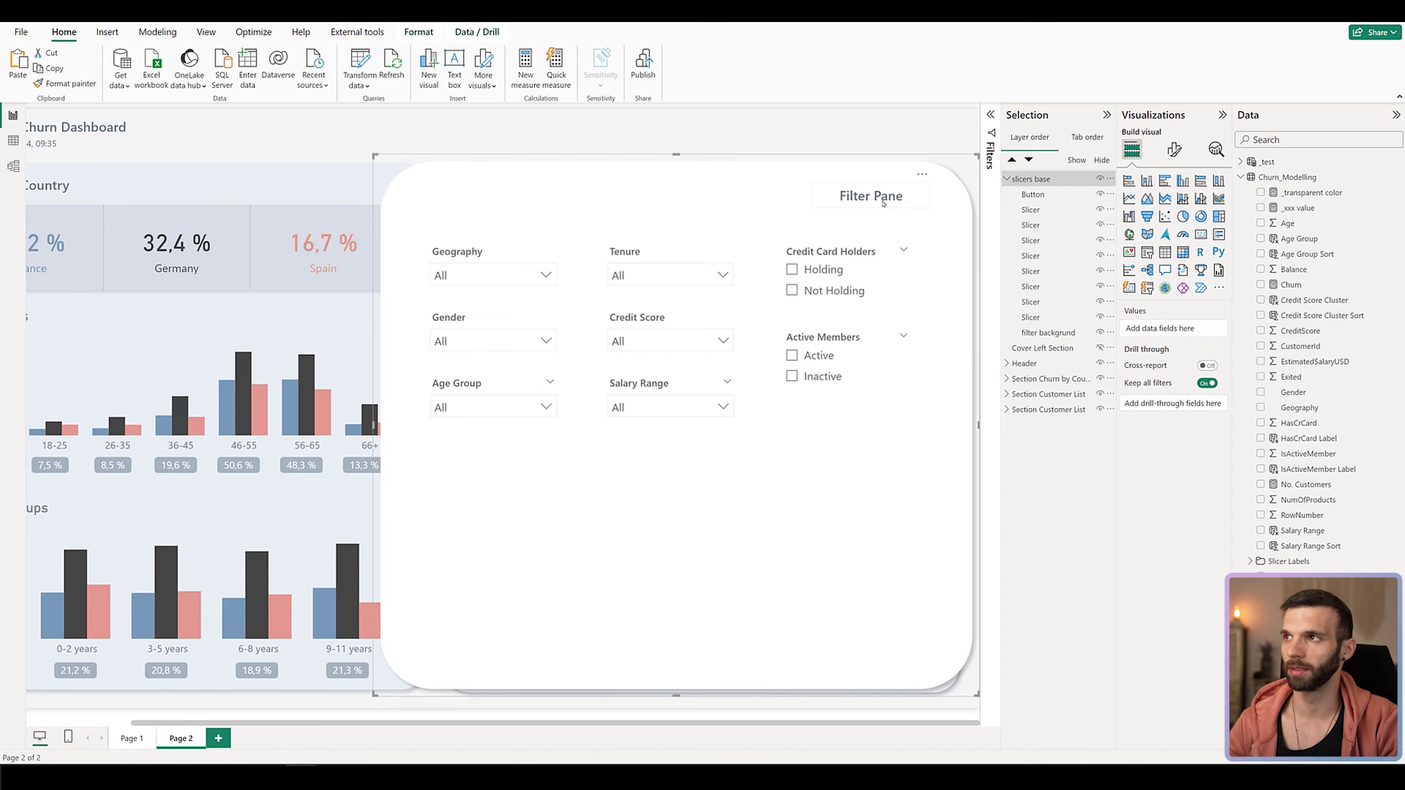
left_click(883, 204)
left_click_drag(883, 205, 485, 218)
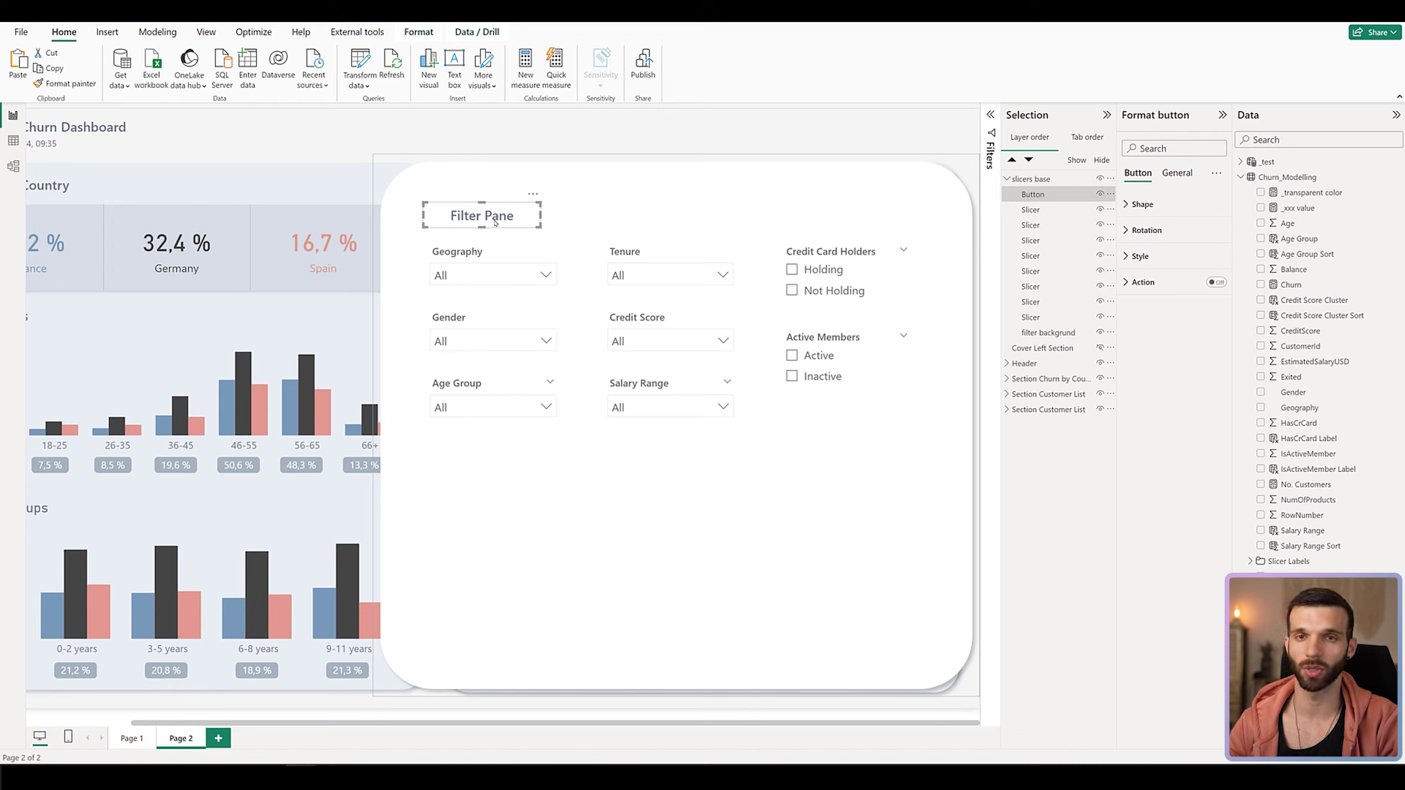
left_click_drag(507, 221, 502, 216)
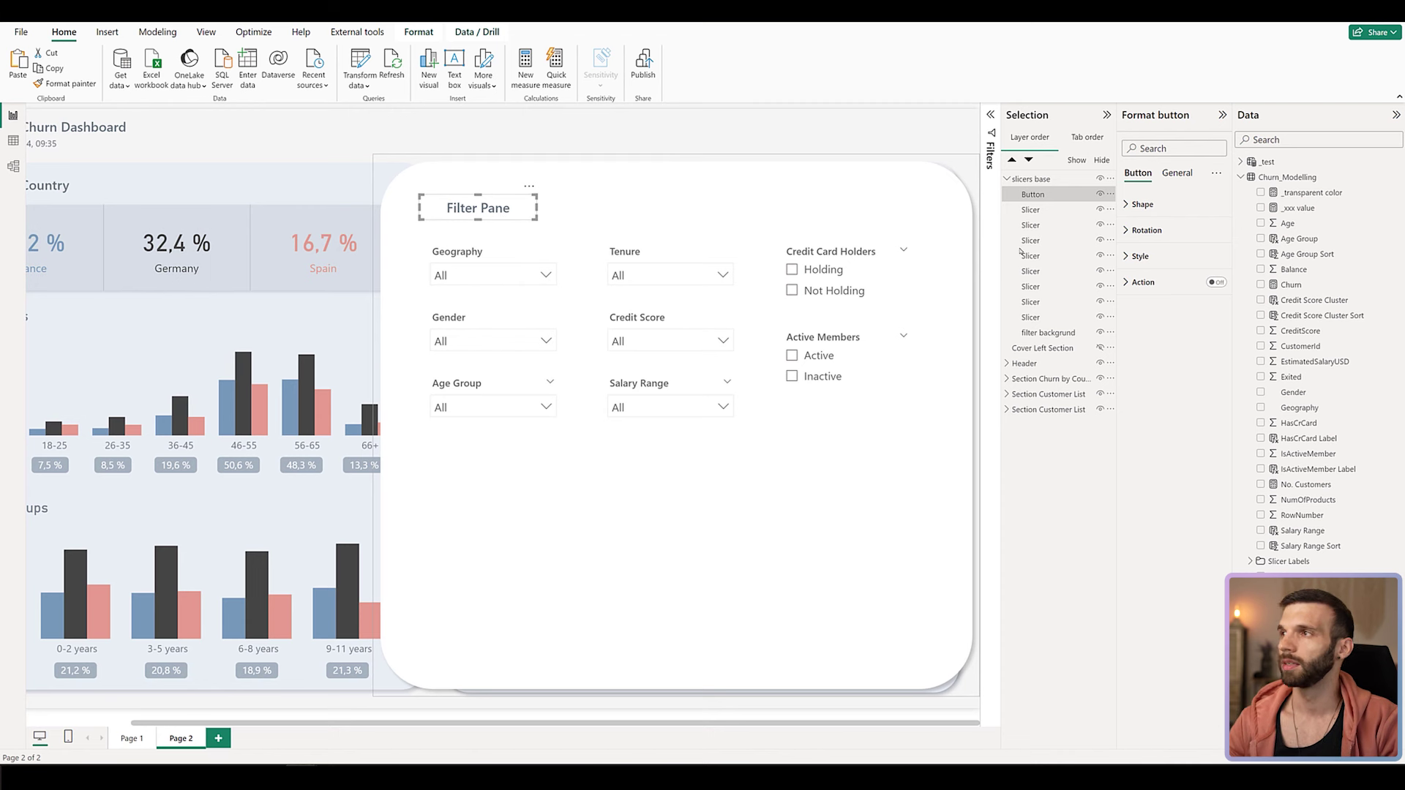
Set the Filter Pane title's font color to dark gray and align its text horizontally to the left.
left_click(1147, 257)
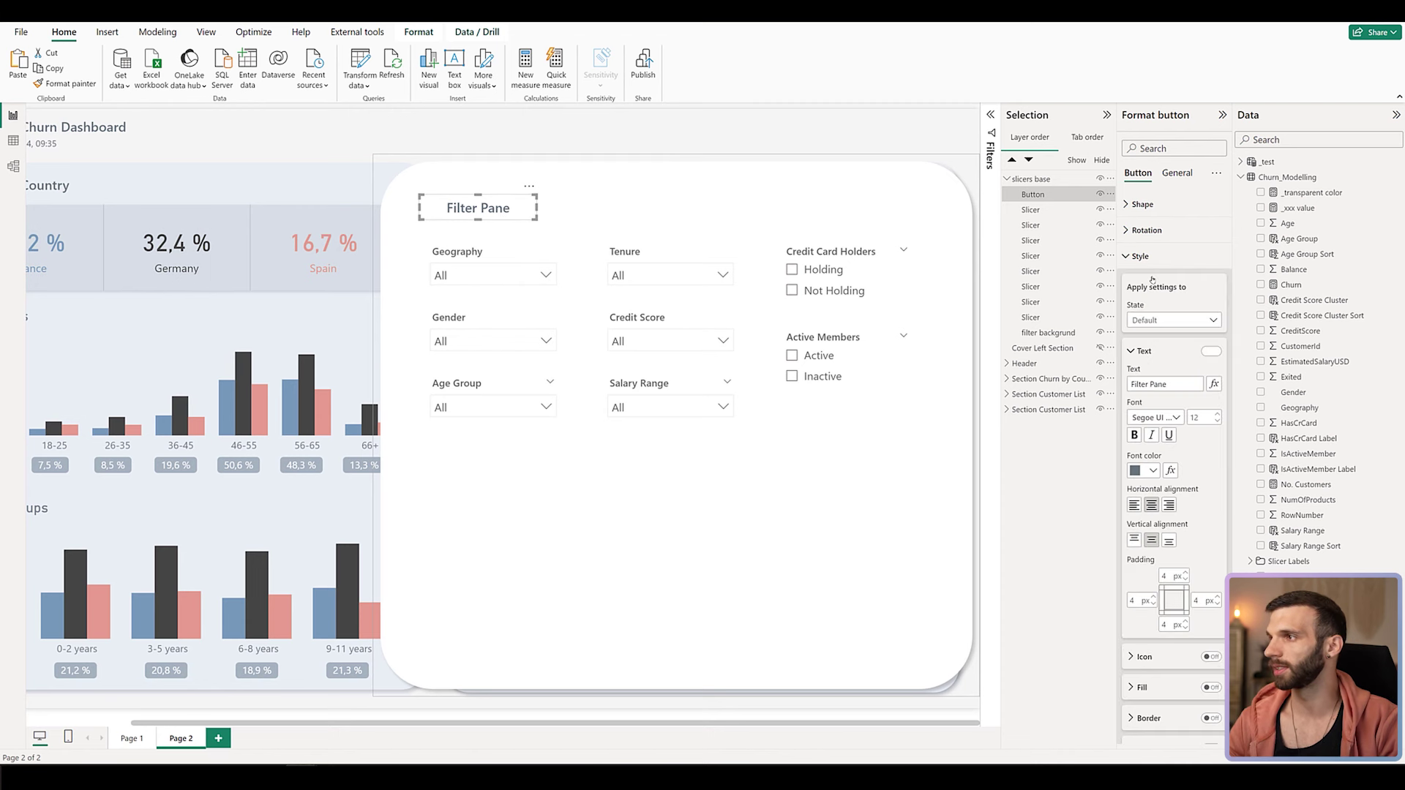
left_click(1154, 471)
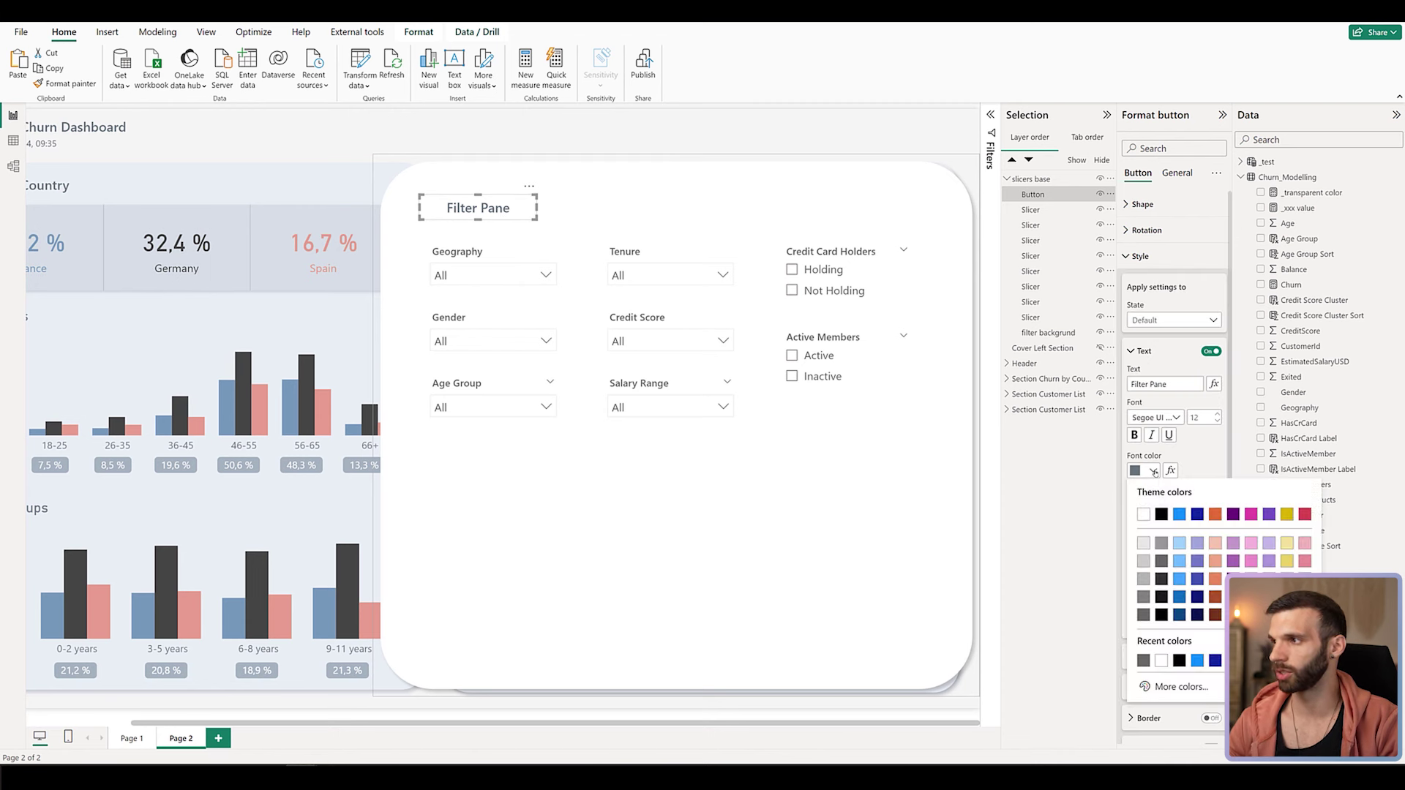
left_click(1161, 561)
left_click(1133, 505)
Line up the Filter Pane title with the left edge of the Geography header and nudge it down closer to the slicers.
left_click_drag(448, 207, 460, 215)
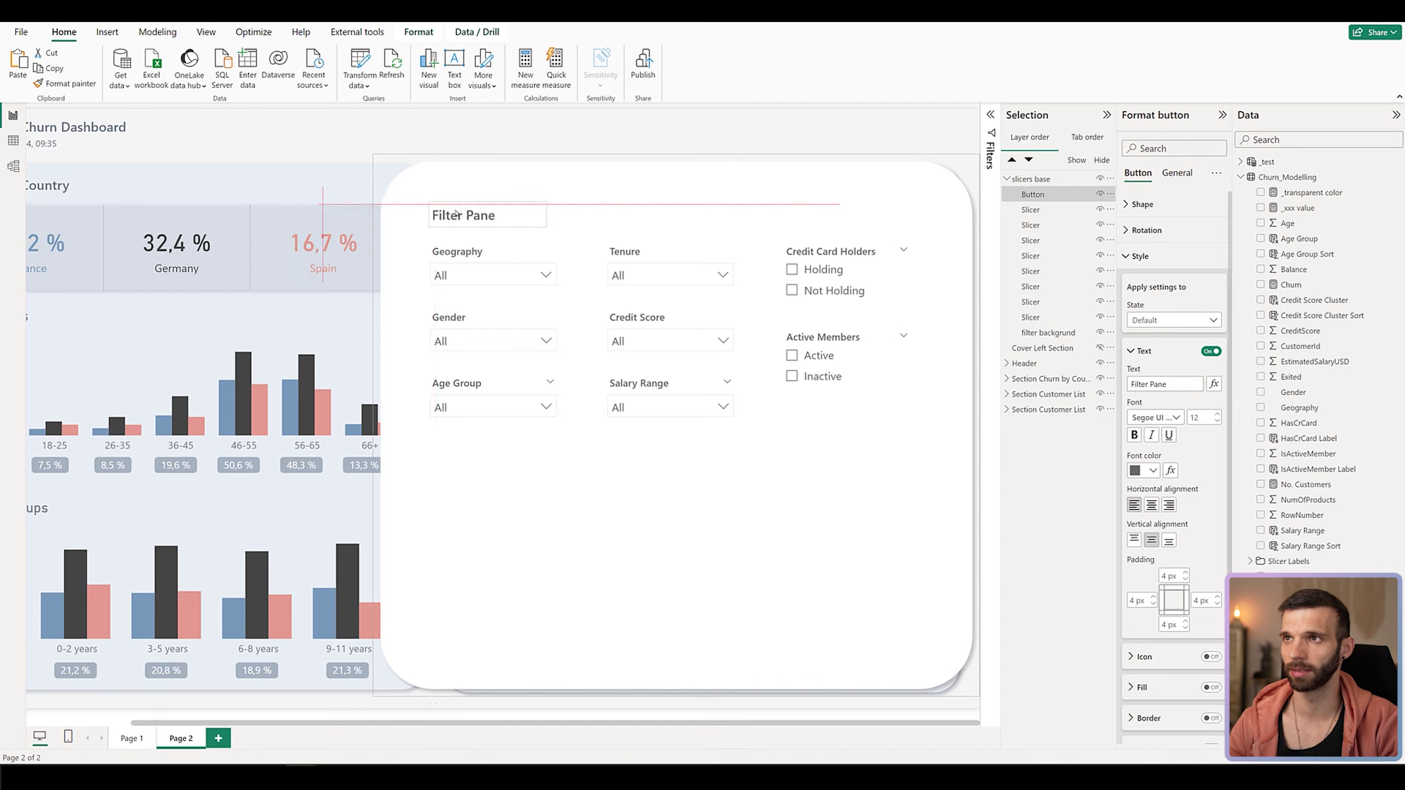
key("Left")
key("Down")
key("Down")
key("Down")
key("Down")
key("Down")
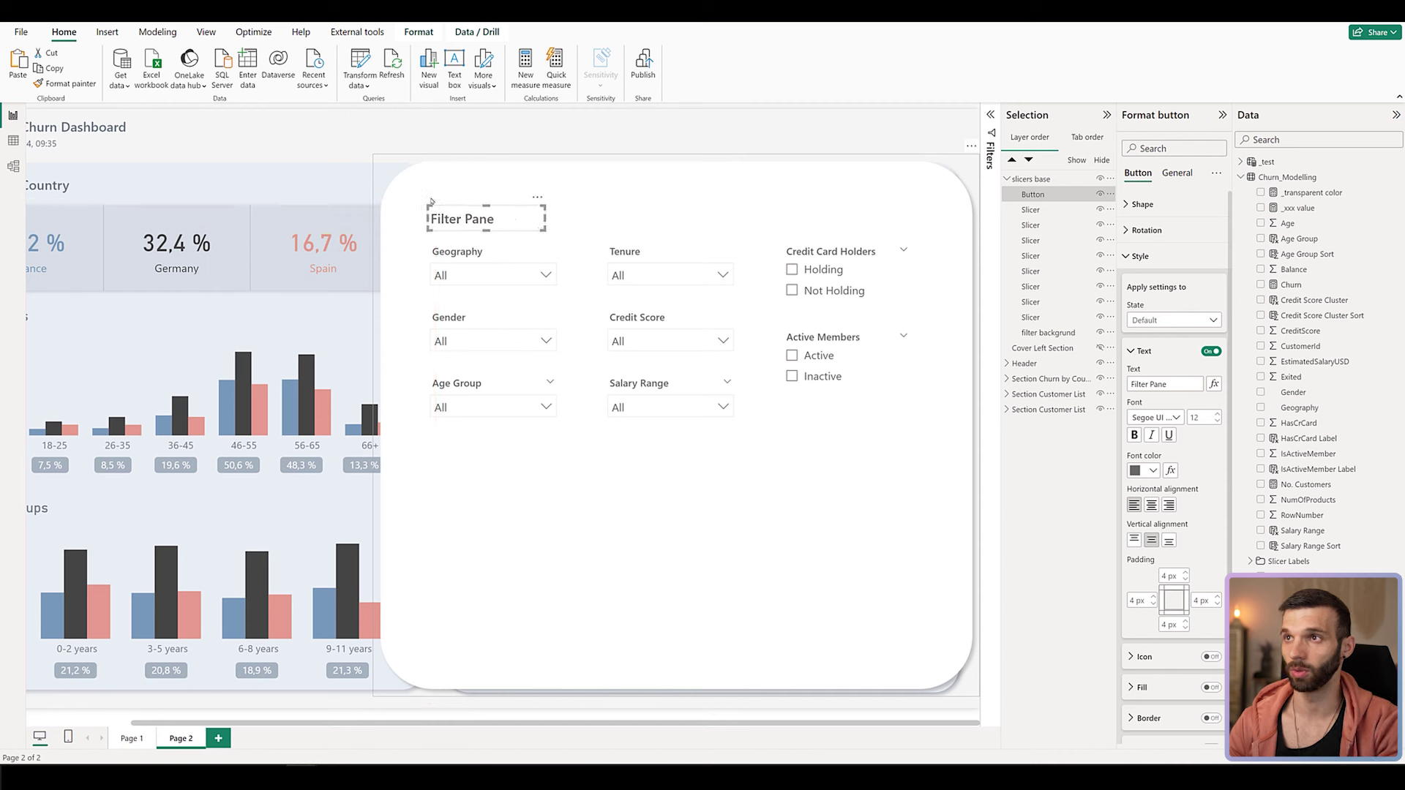
left_click(561, 124)
Set the filter background's fill transparency to 40% and raise its lower edge to just below the slicers.
left_click(501, 161)
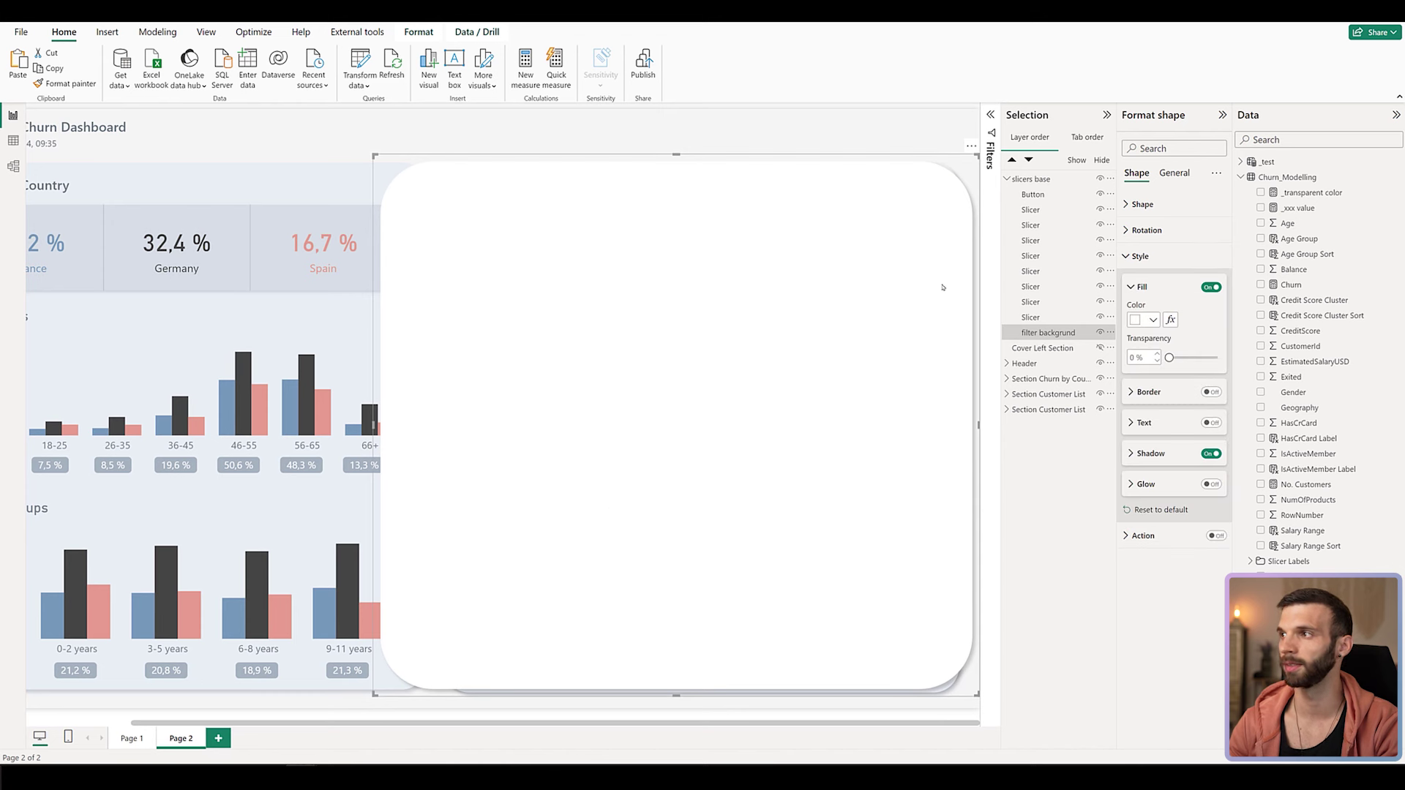
left_click_drag(1169, 358, 1188, 357)
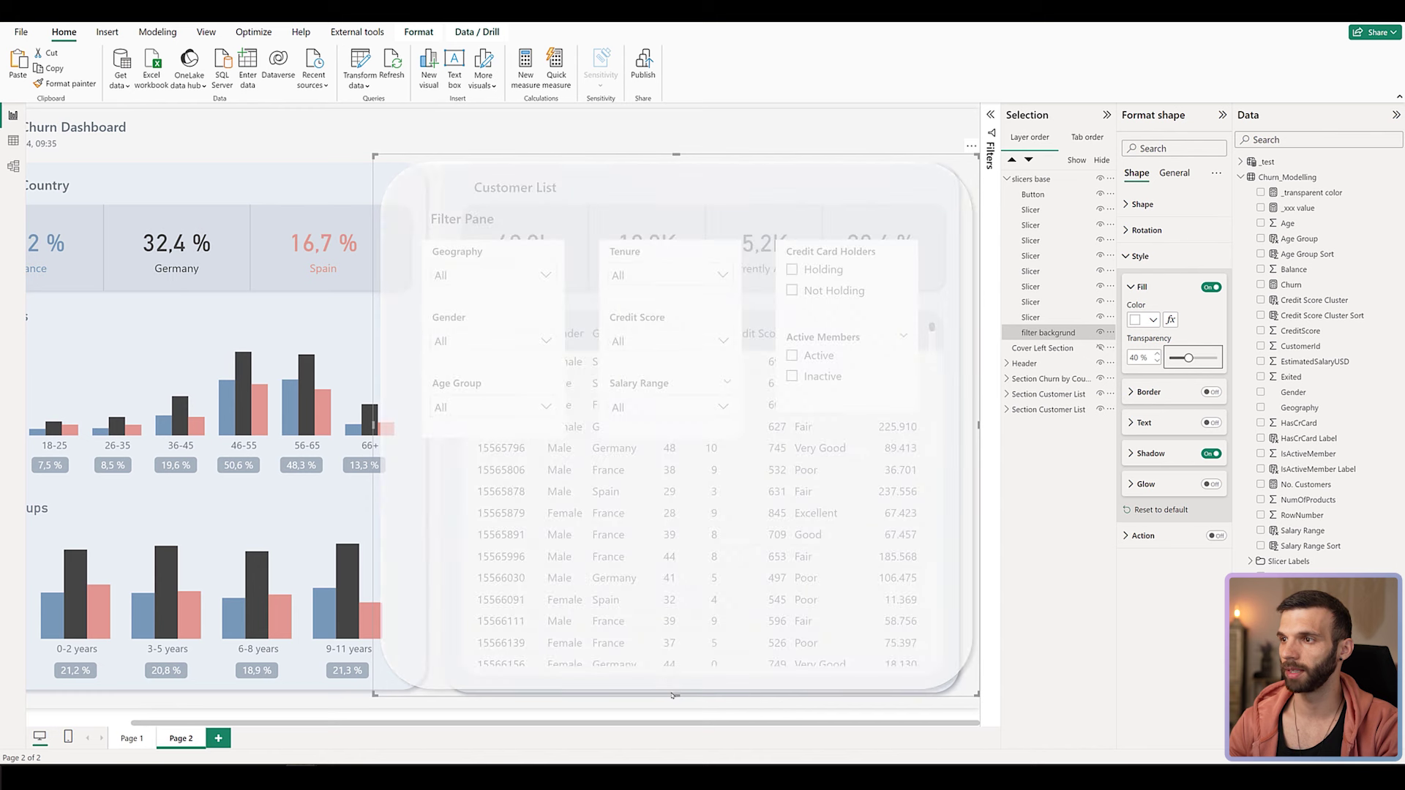
left_click_drag(675, 691, 711, 486)
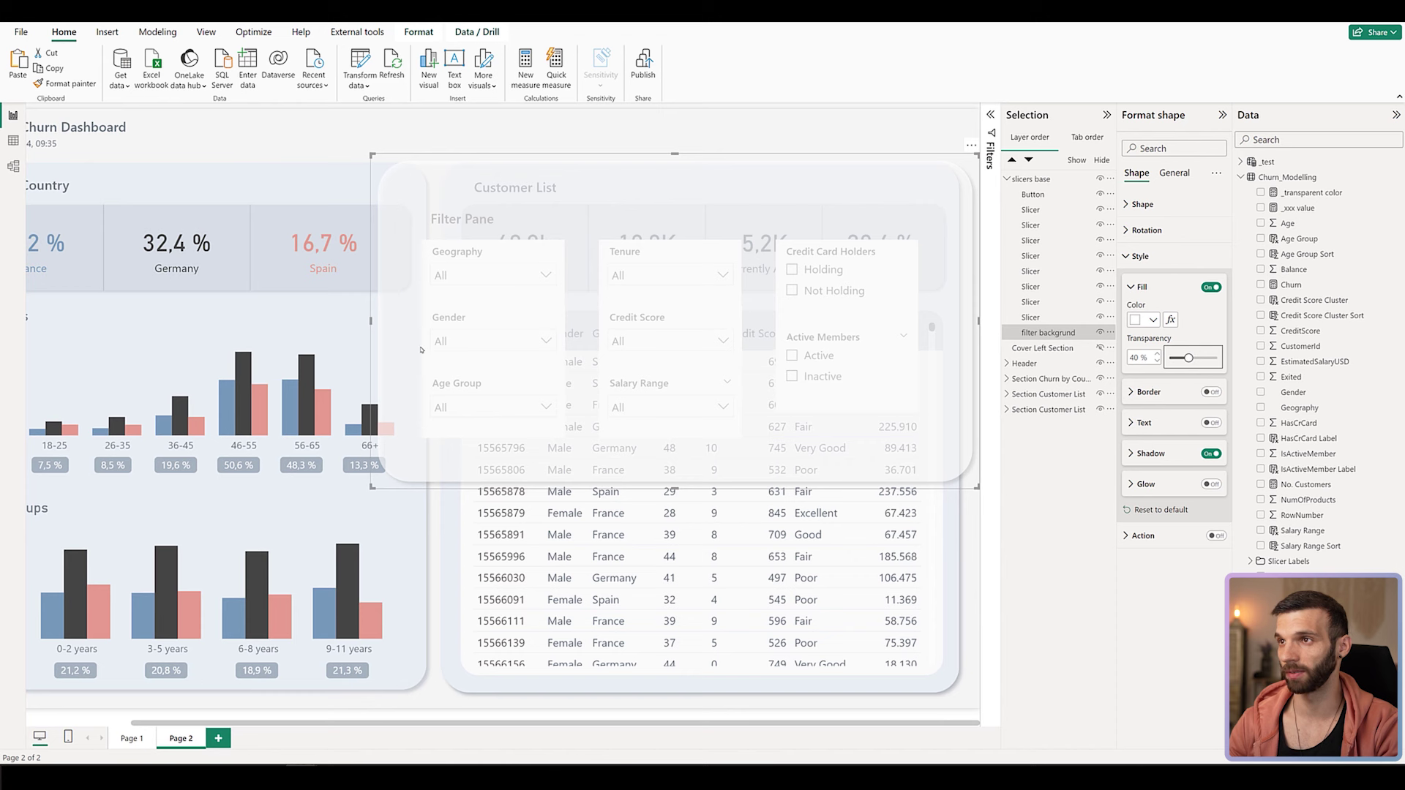
Trim all four sides of the filter background closer around the slicers and set its fill transparency to 0%.
left_click_drag(380, 329, 393, 335)
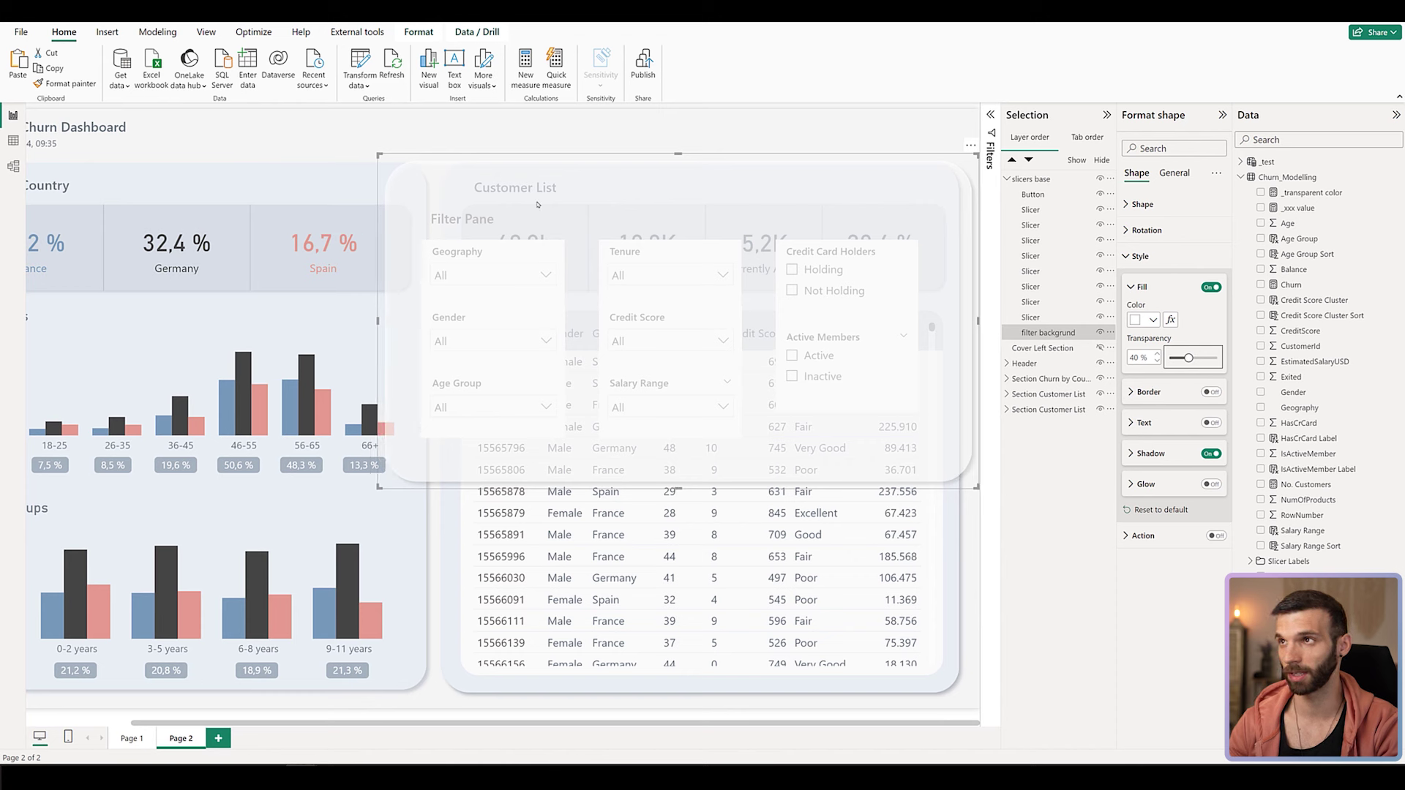
left_click_drag(678, 154, 687, 170)
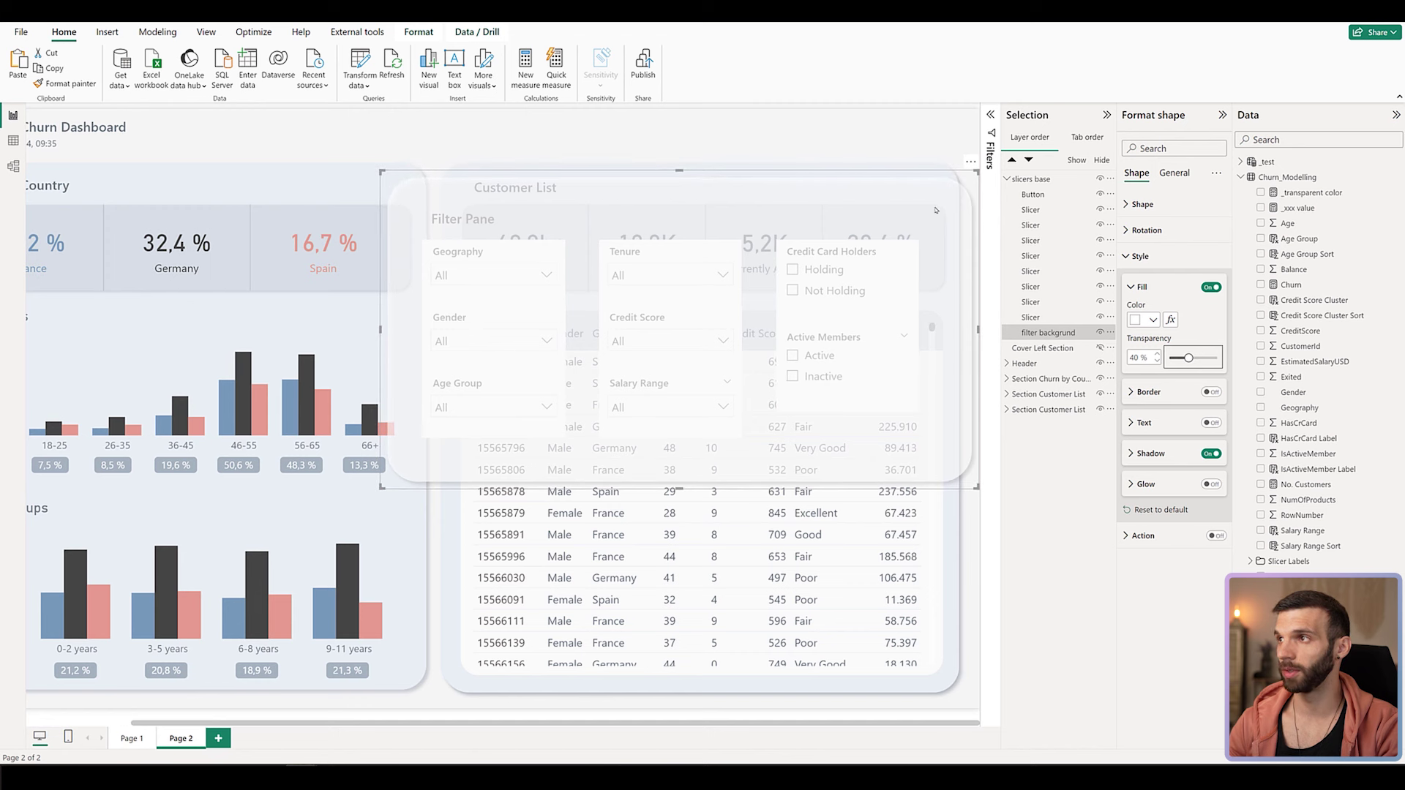
left_click_drag(979, 328, 969, 330)
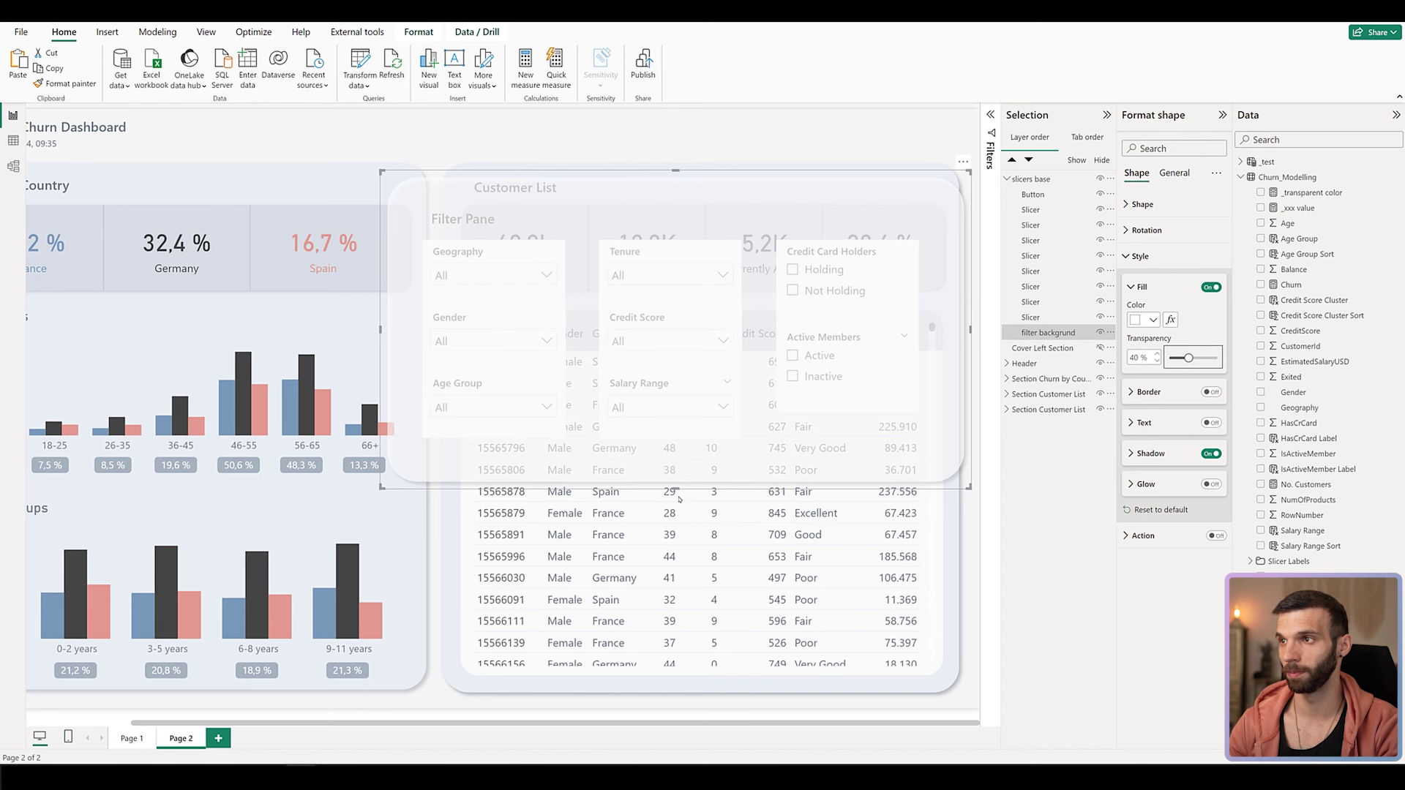
left_click_drag(679, 498, 680, 484)
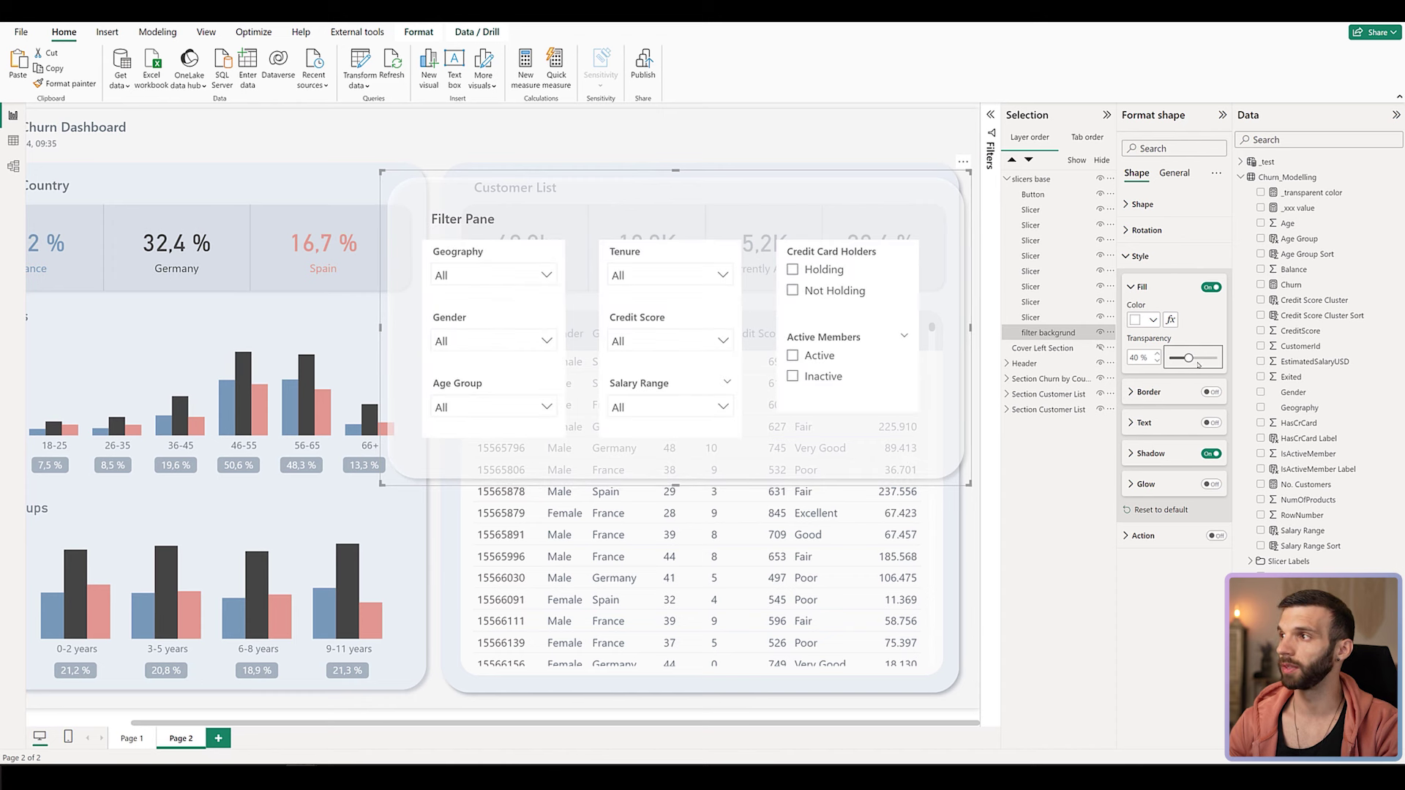
left_click_drag(1188, 358, 1169, 357)
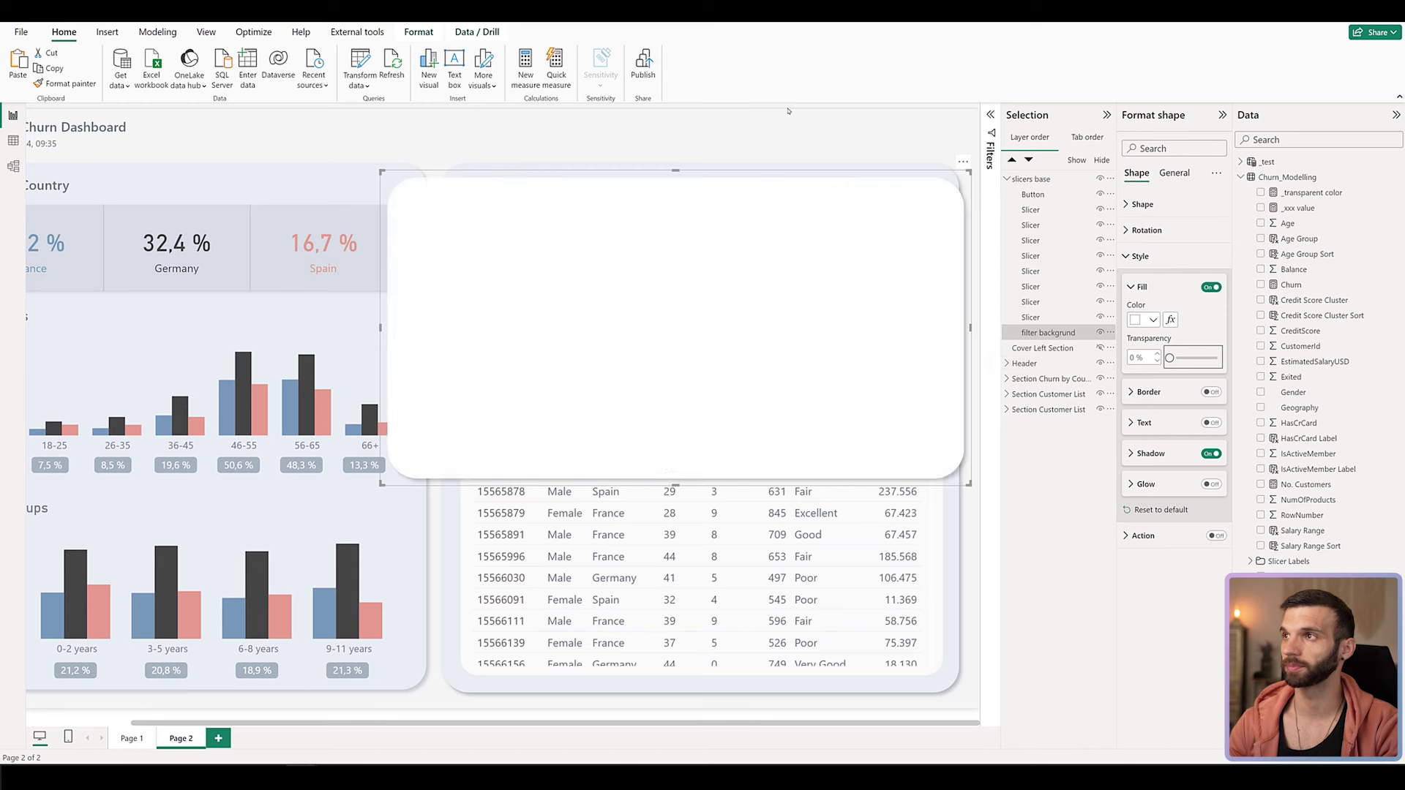
Shift the whole filter pane slightly up and to the left, and set its background's rounded corners to 8%.
left_click(852, 181)
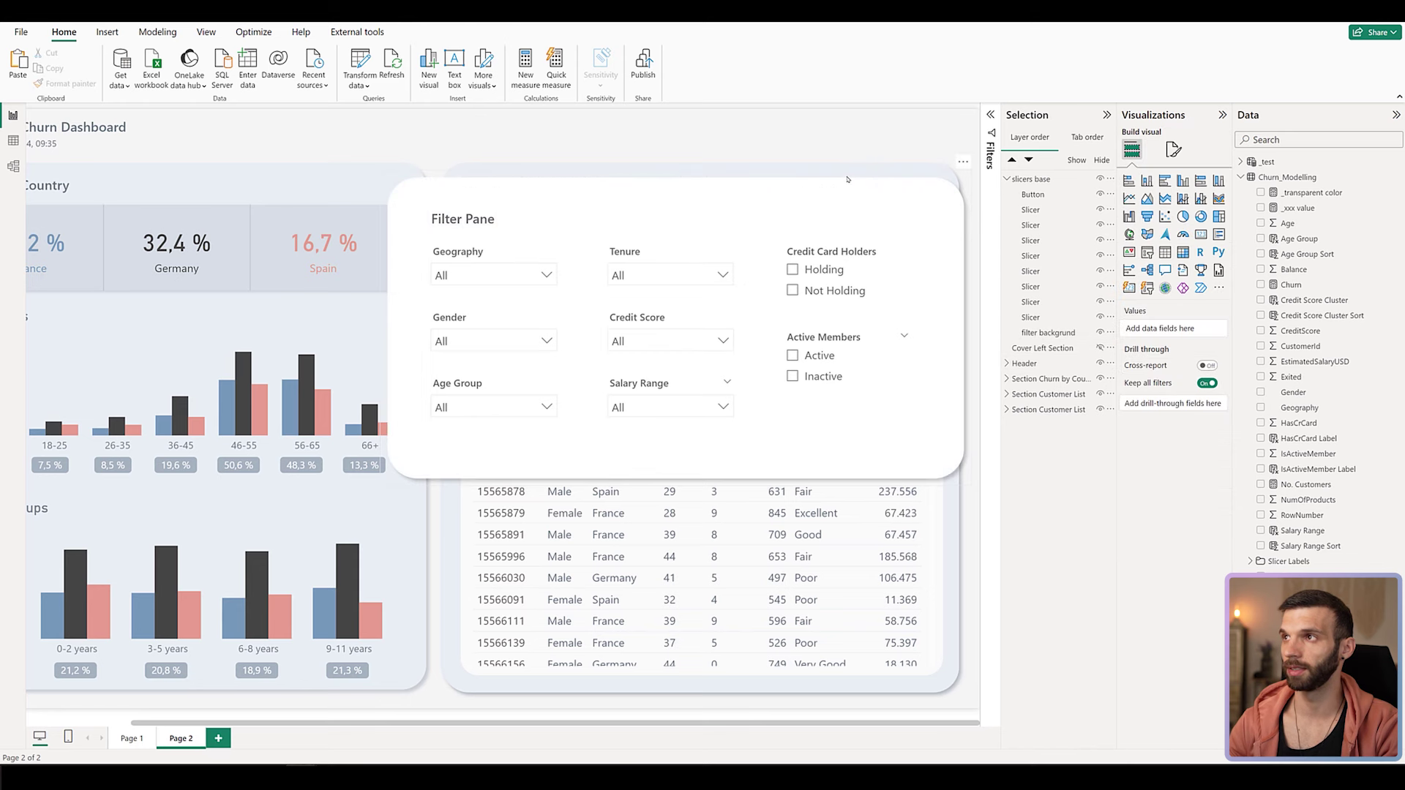
left_click_drag(848, 179, 844, 167)
left_click(871, 162)
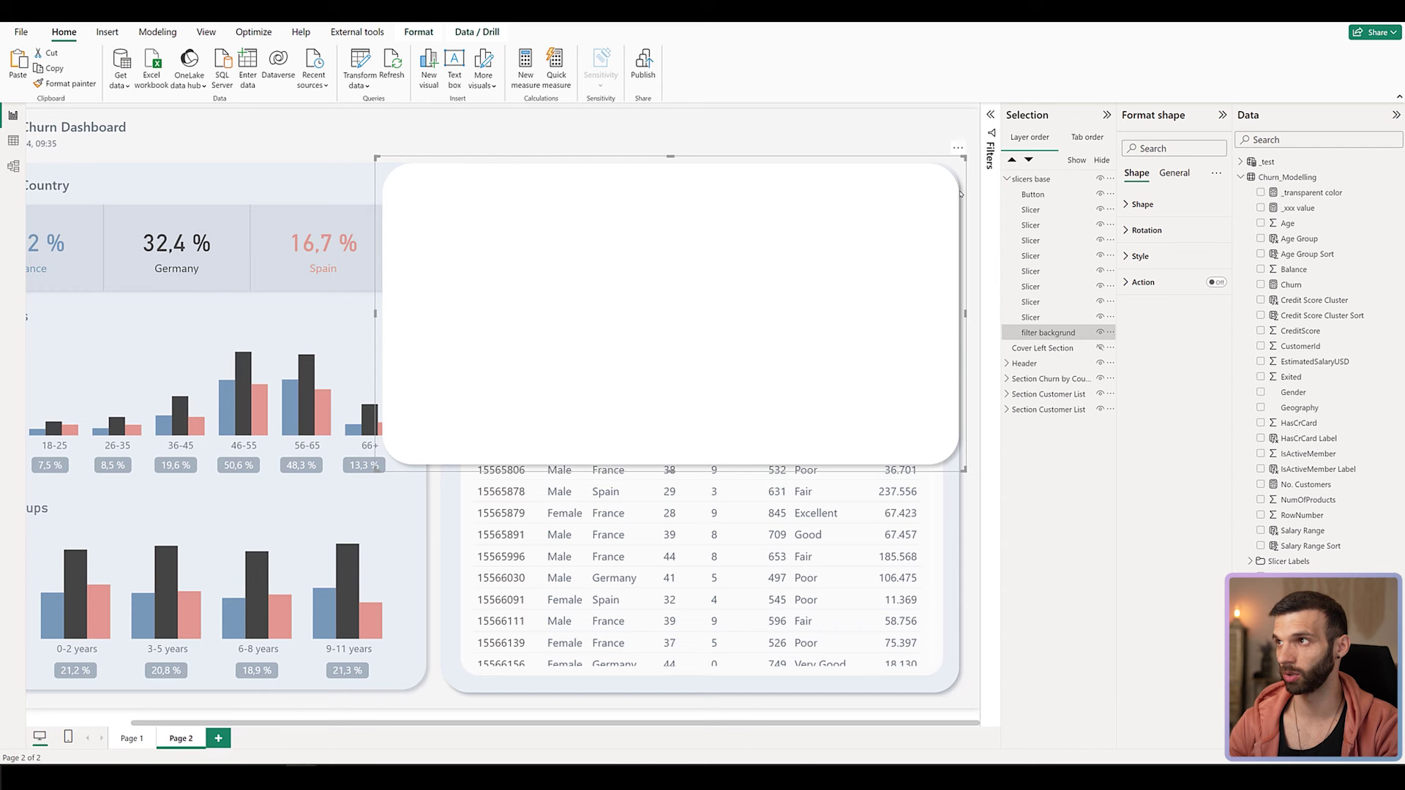
scroll(947, 174, "up", 2)
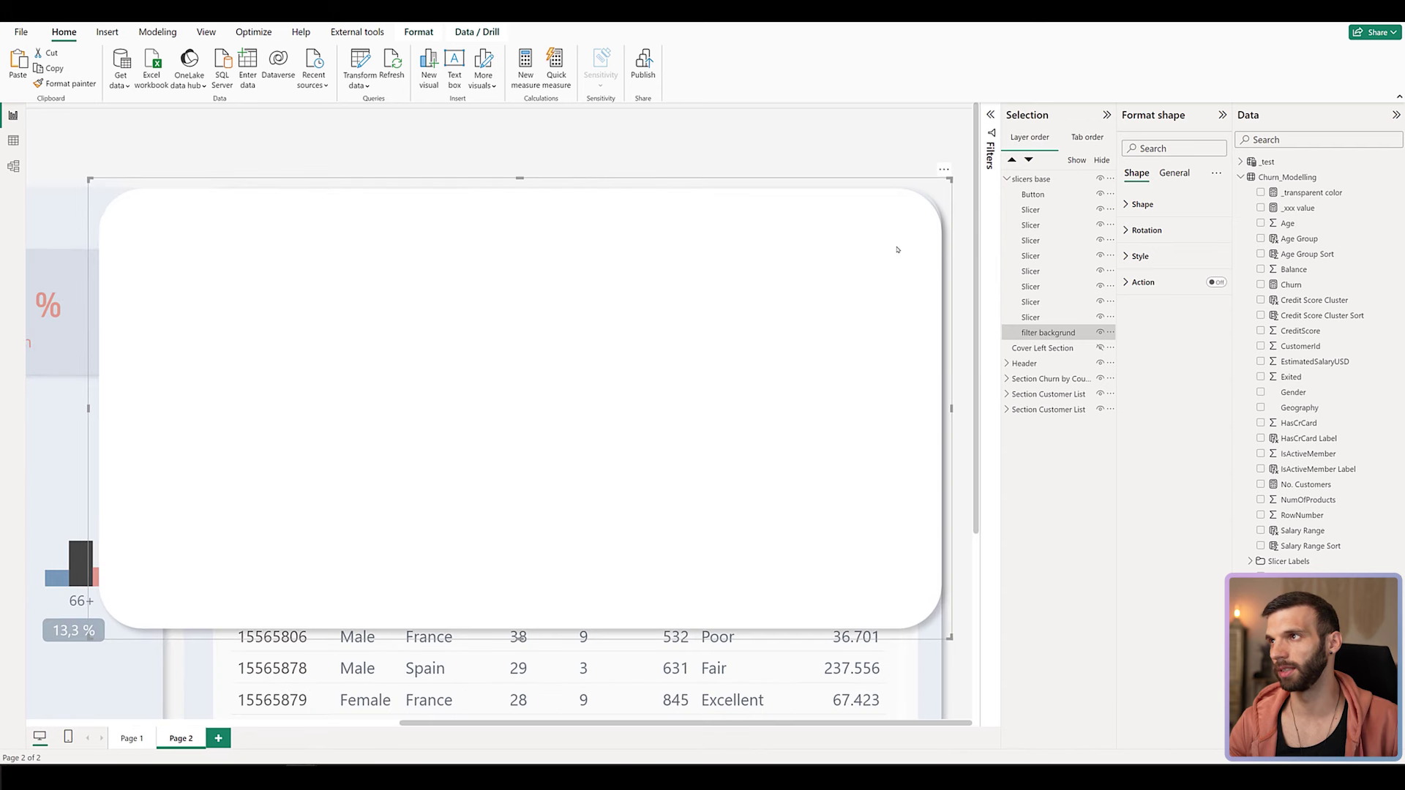
left_click(1141, 204)
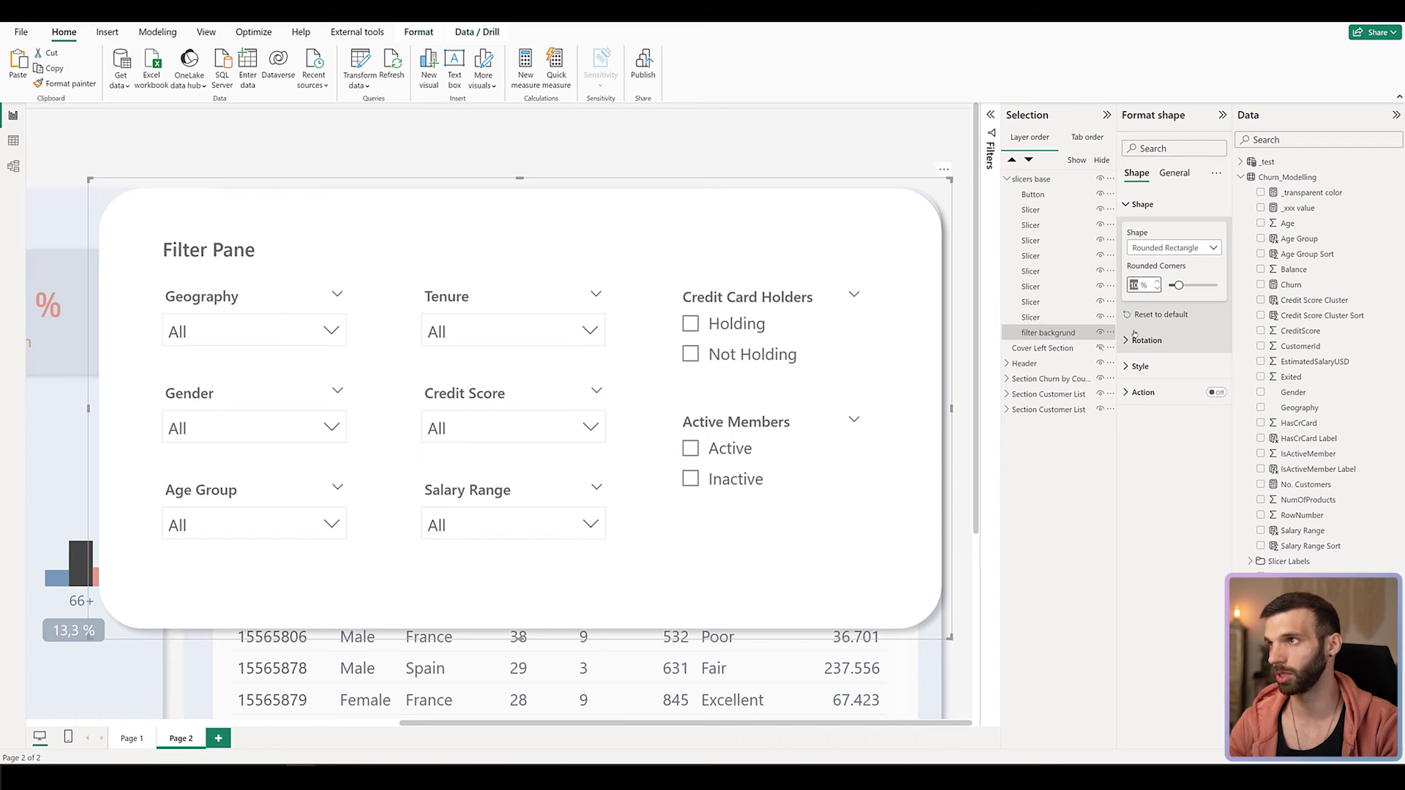
type("8")
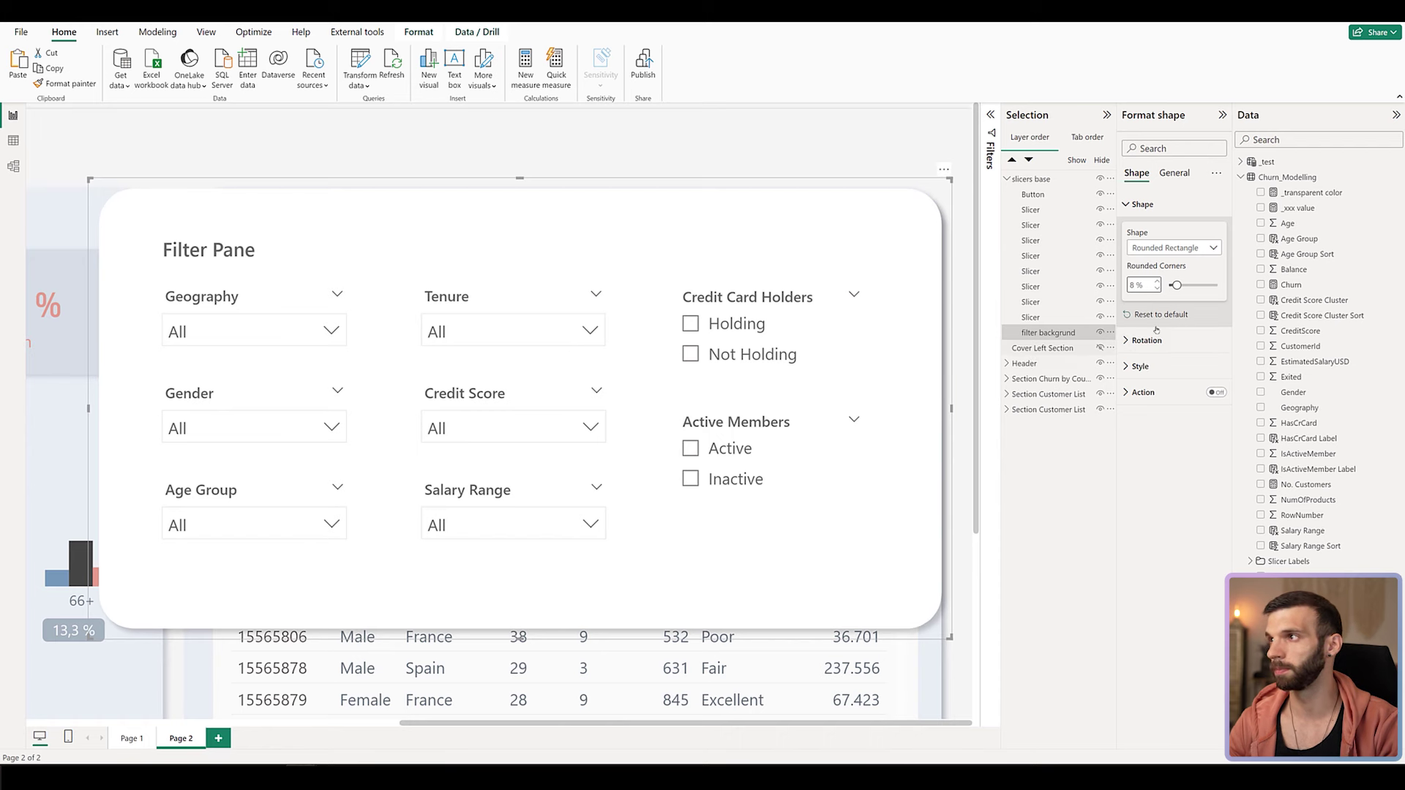
scroll(921, 141, "down", 2)
left_click(920, 141)
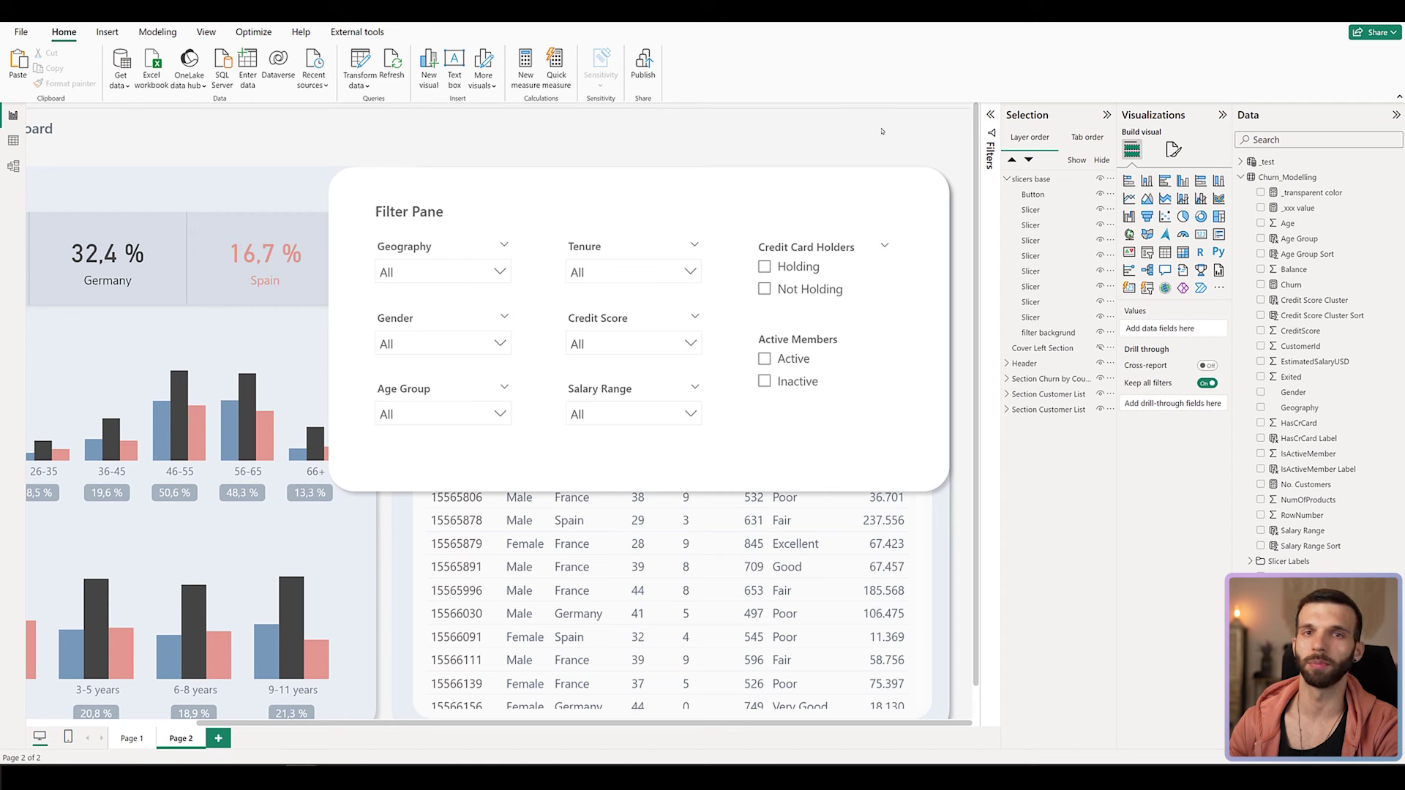
Insert a blank button just above the filter pane's upper-right corner and set its rounded corners to 100 px.
left_click(106, 32)
left_click(422, 86)
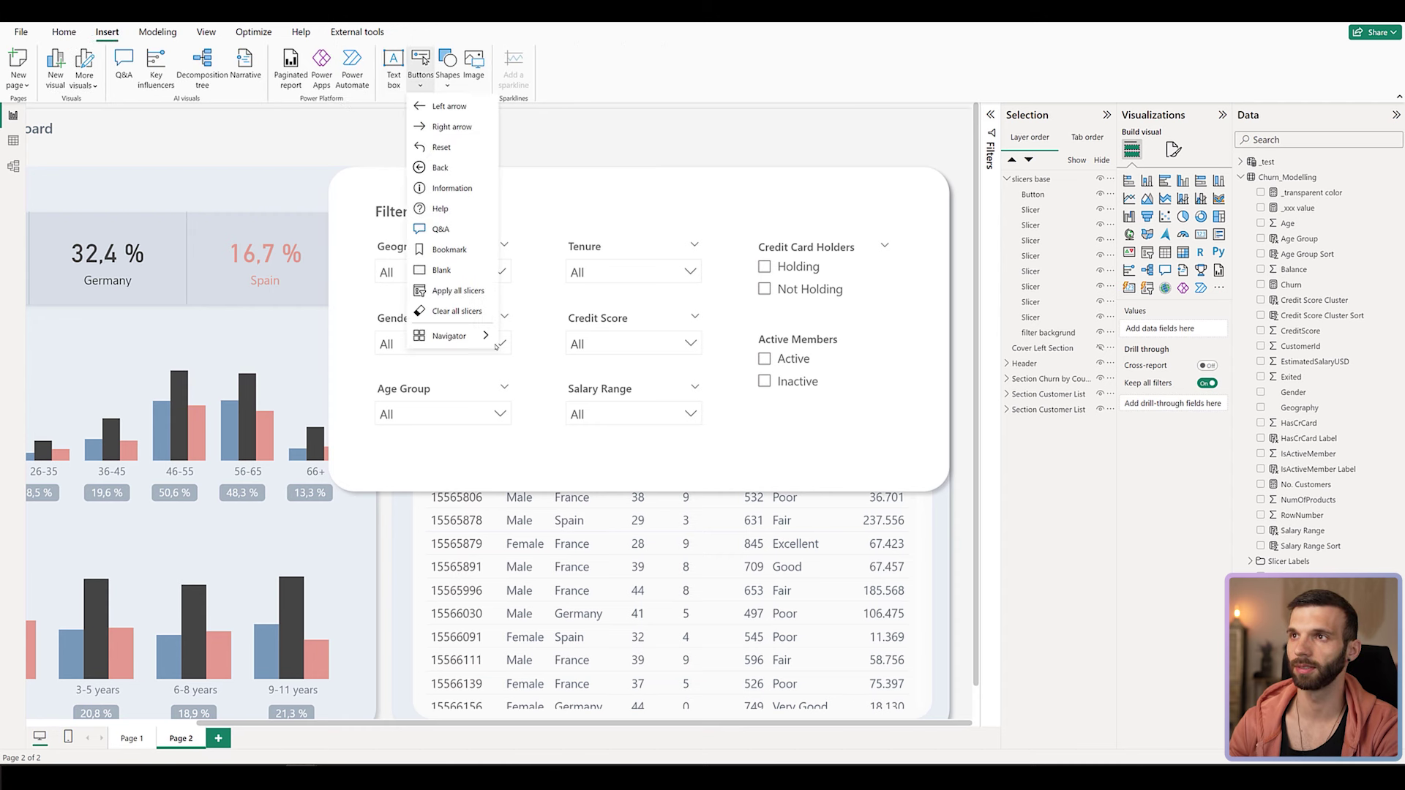
left_click(441, 270)
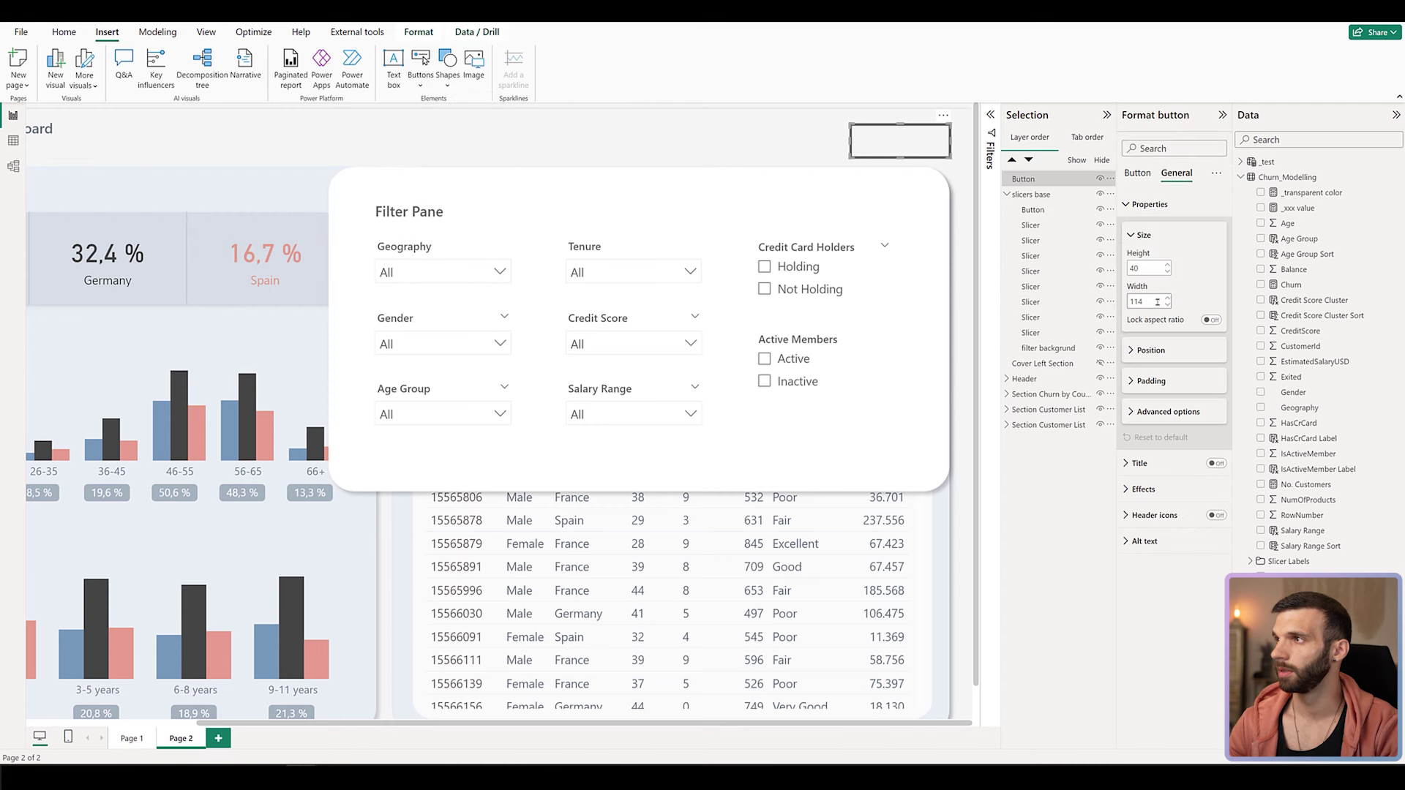
left_click(1139, 173)
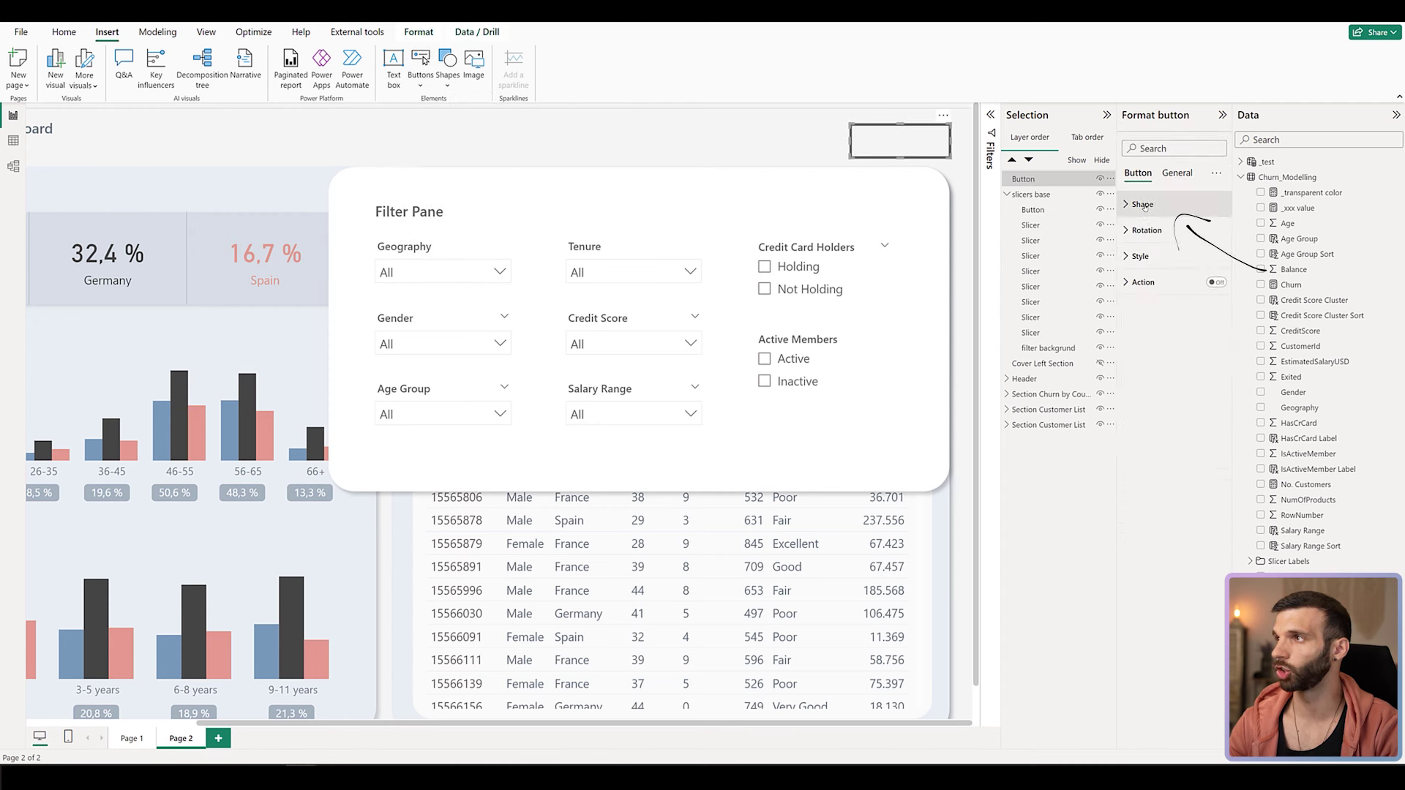
left_click(1142, 206)
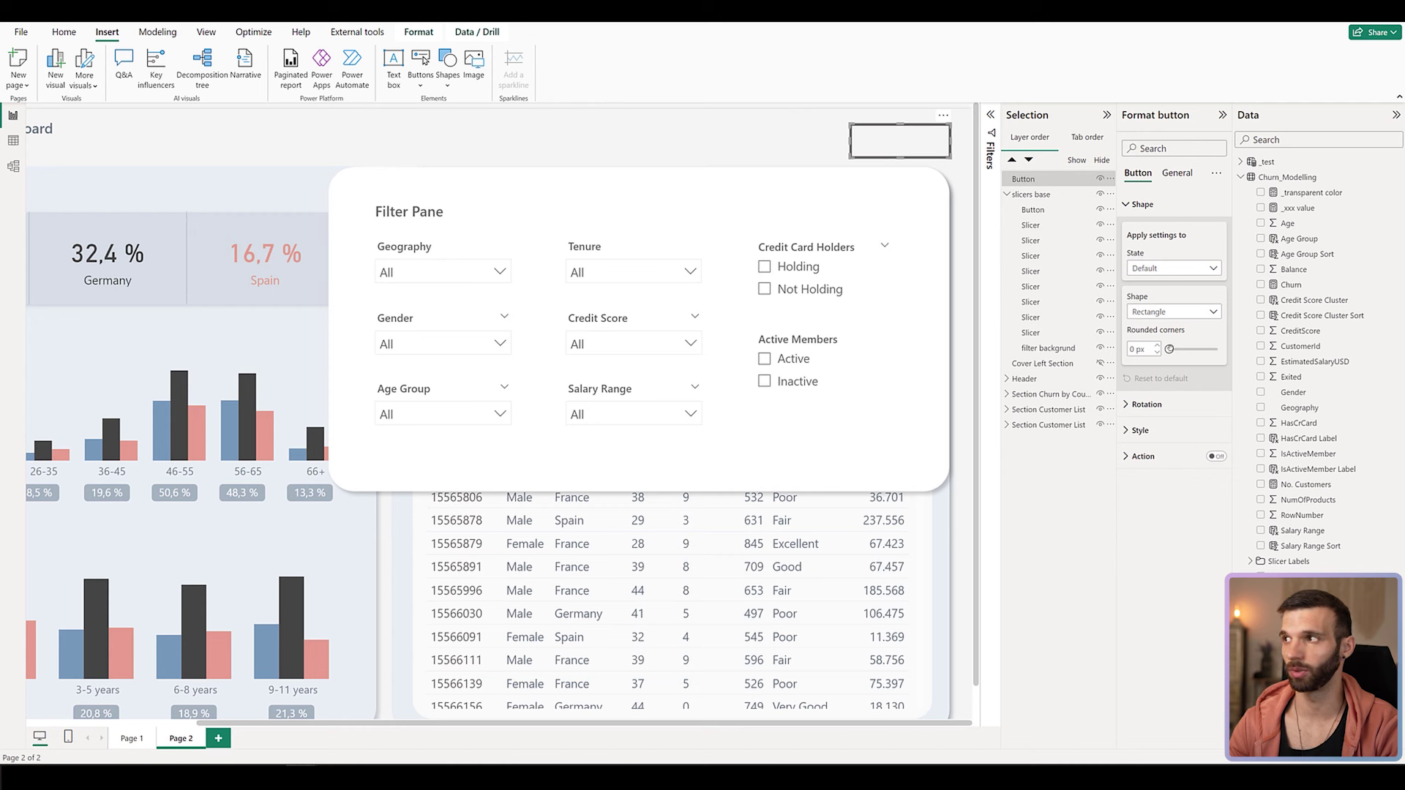
left_click_drag(1169, 349, 1218, 349)
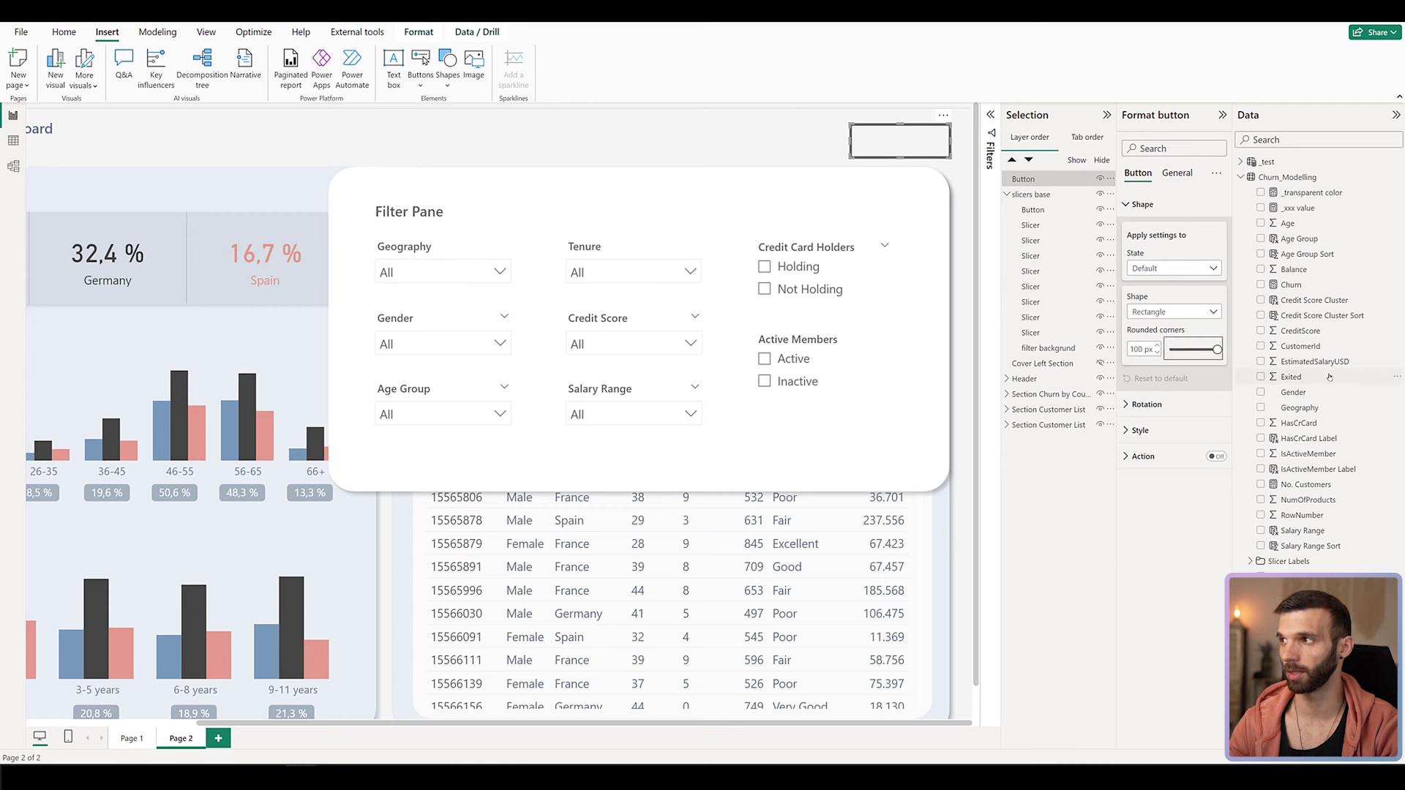
Turn on the button's text, label it "Filter", and give it a bolder Segoe UI font at size 12.
left_click(1142, 430)
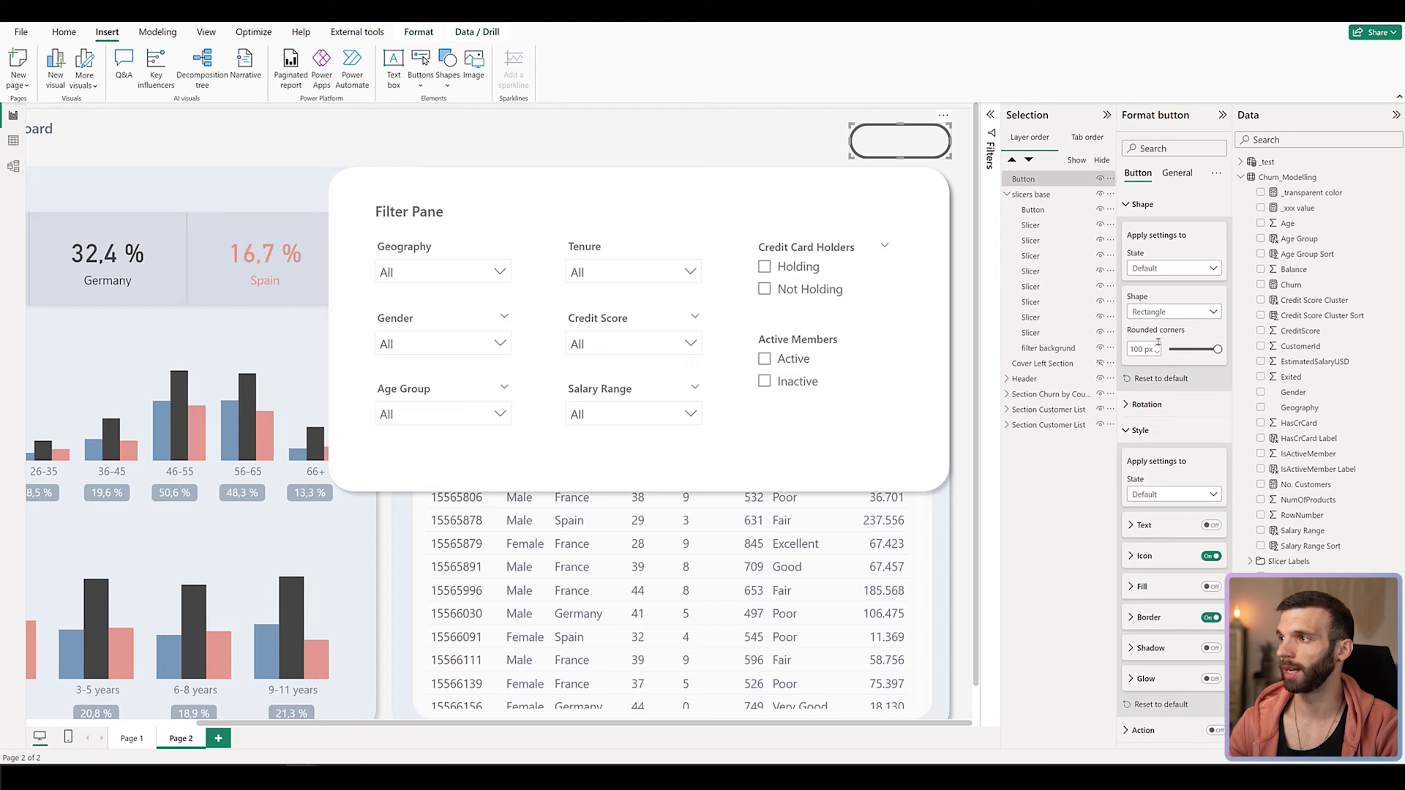
left_click(1211, 525)
scroll(1171, 512, "down", 1)
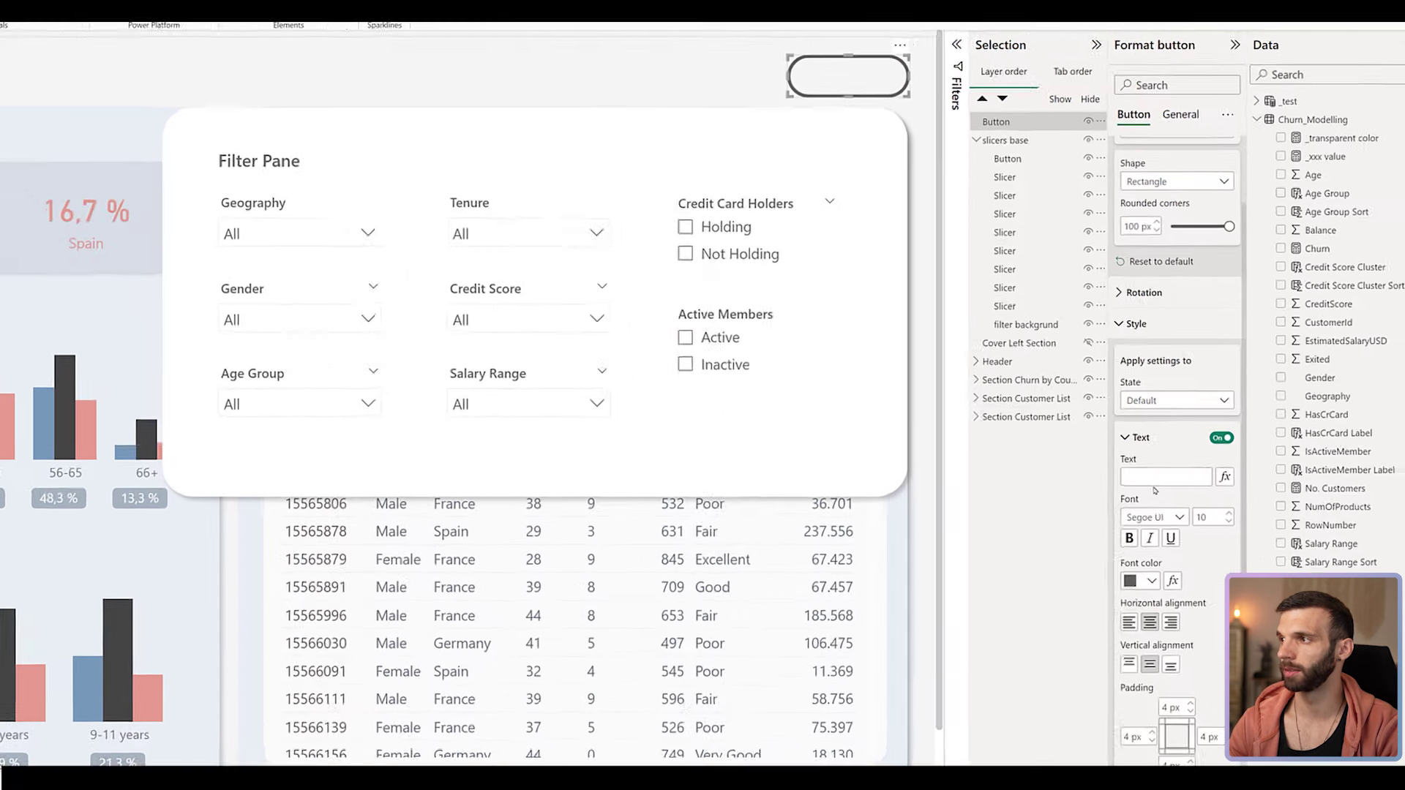
left_click(1156, 477)
type("Filter")
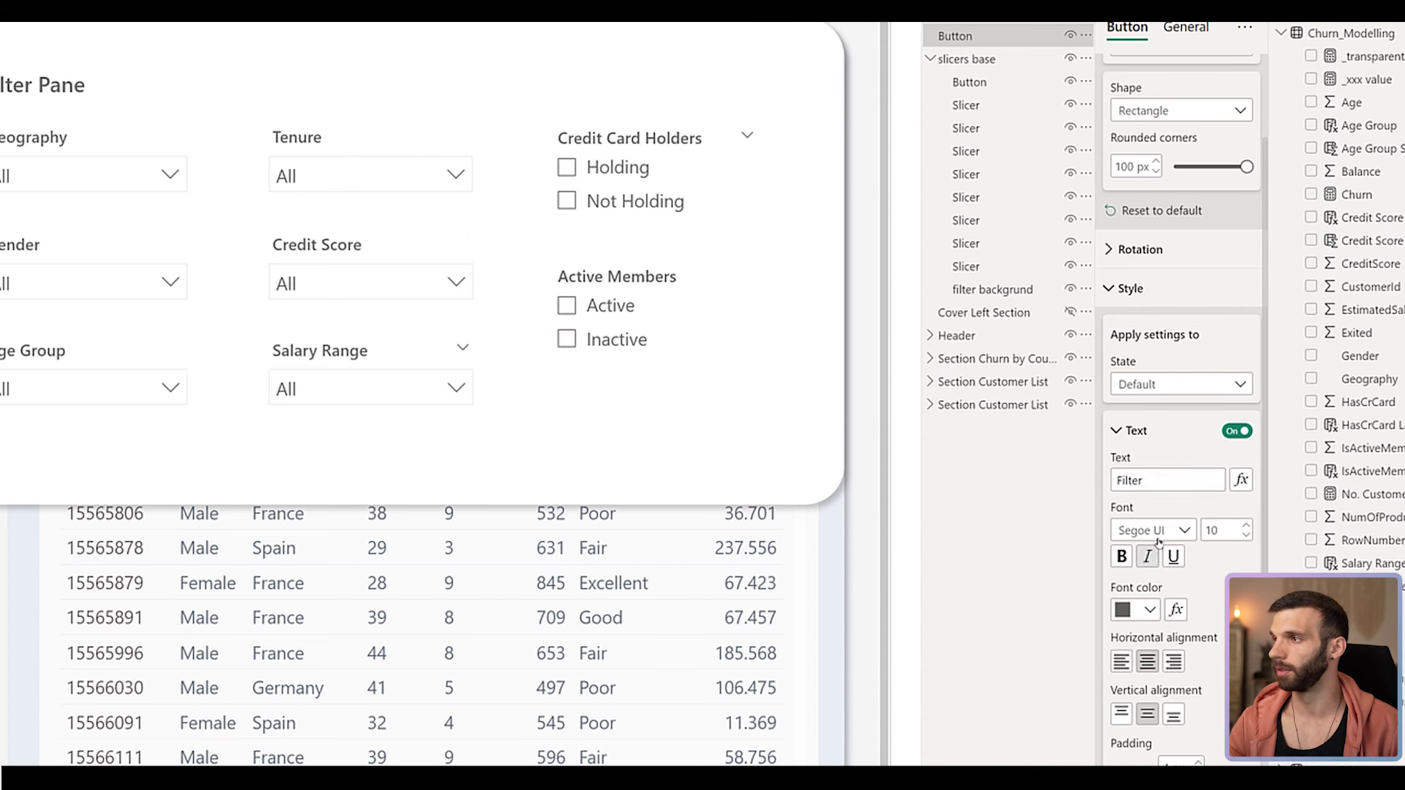
left_click(1159, 532)
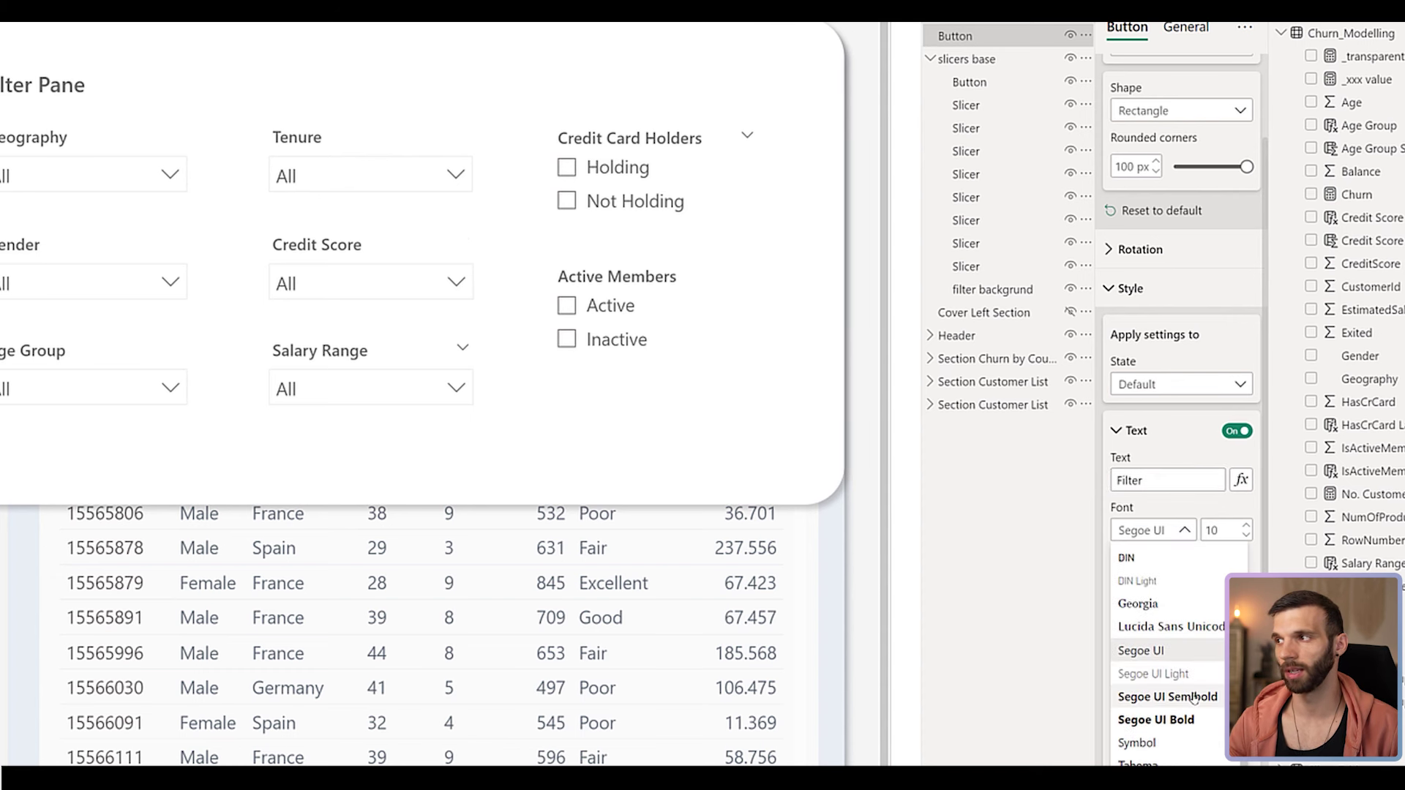
left_click(1152, 739)
left_click(1246, 534)
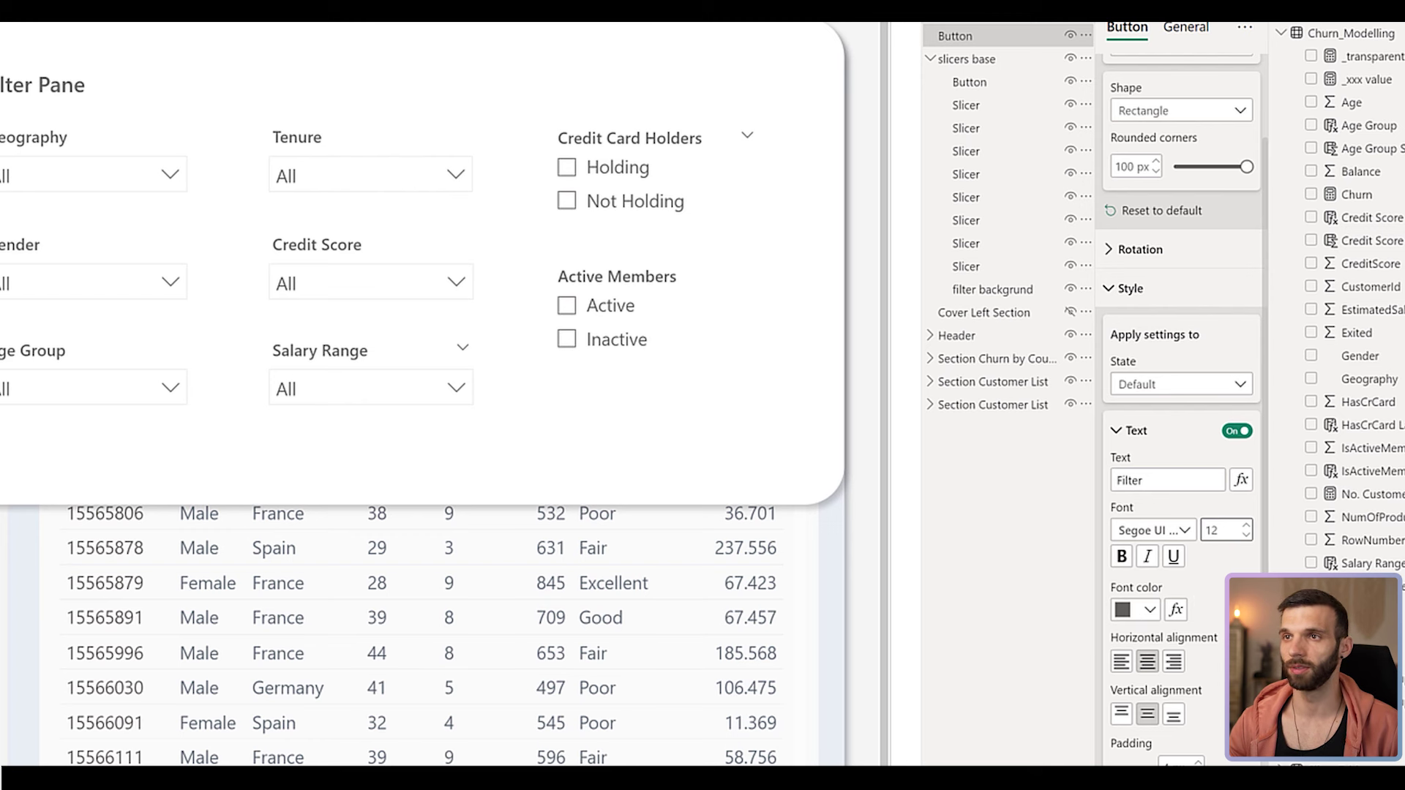
Set the Filter button's font color to the custom hex value #7598BB.
left_click(1150, 610)
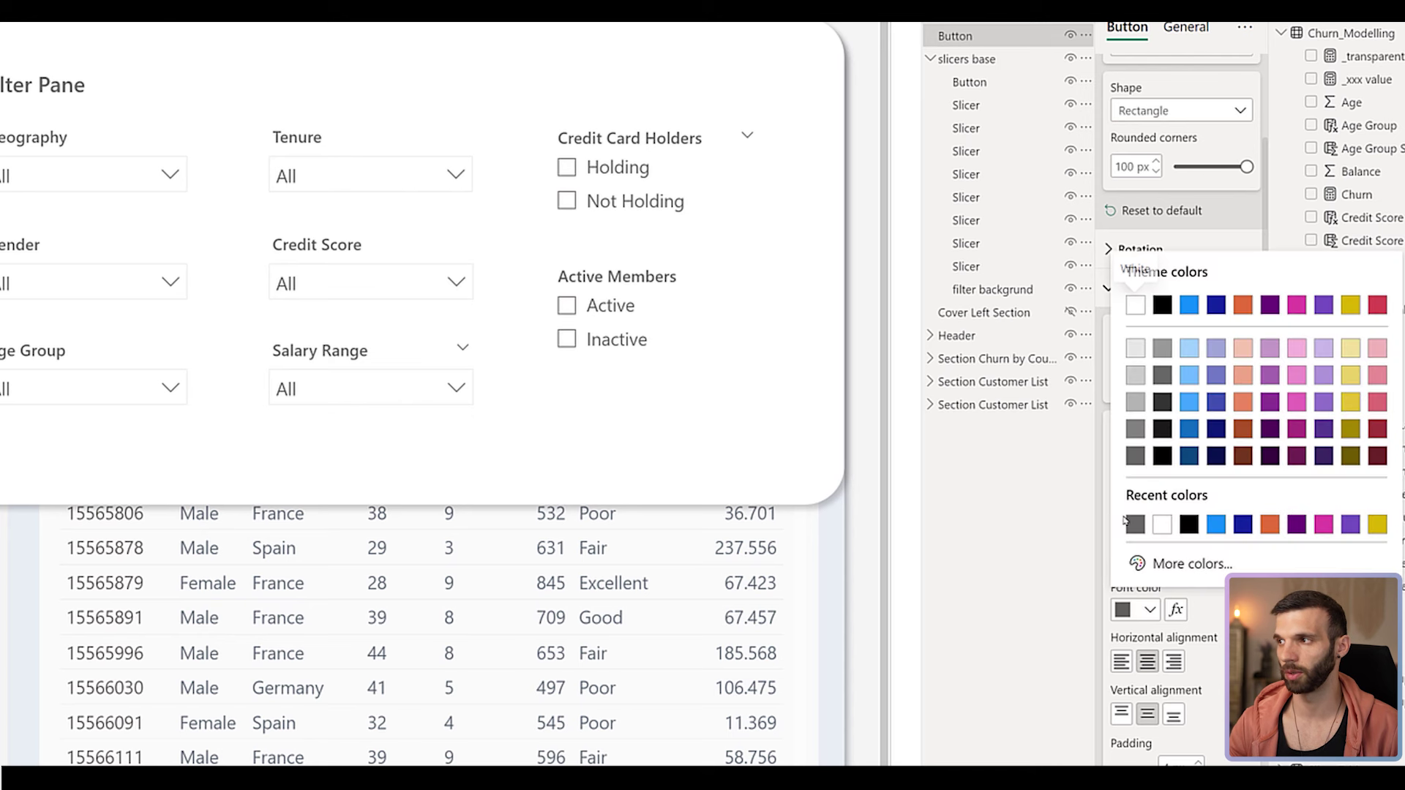
left_click(1188, 563)
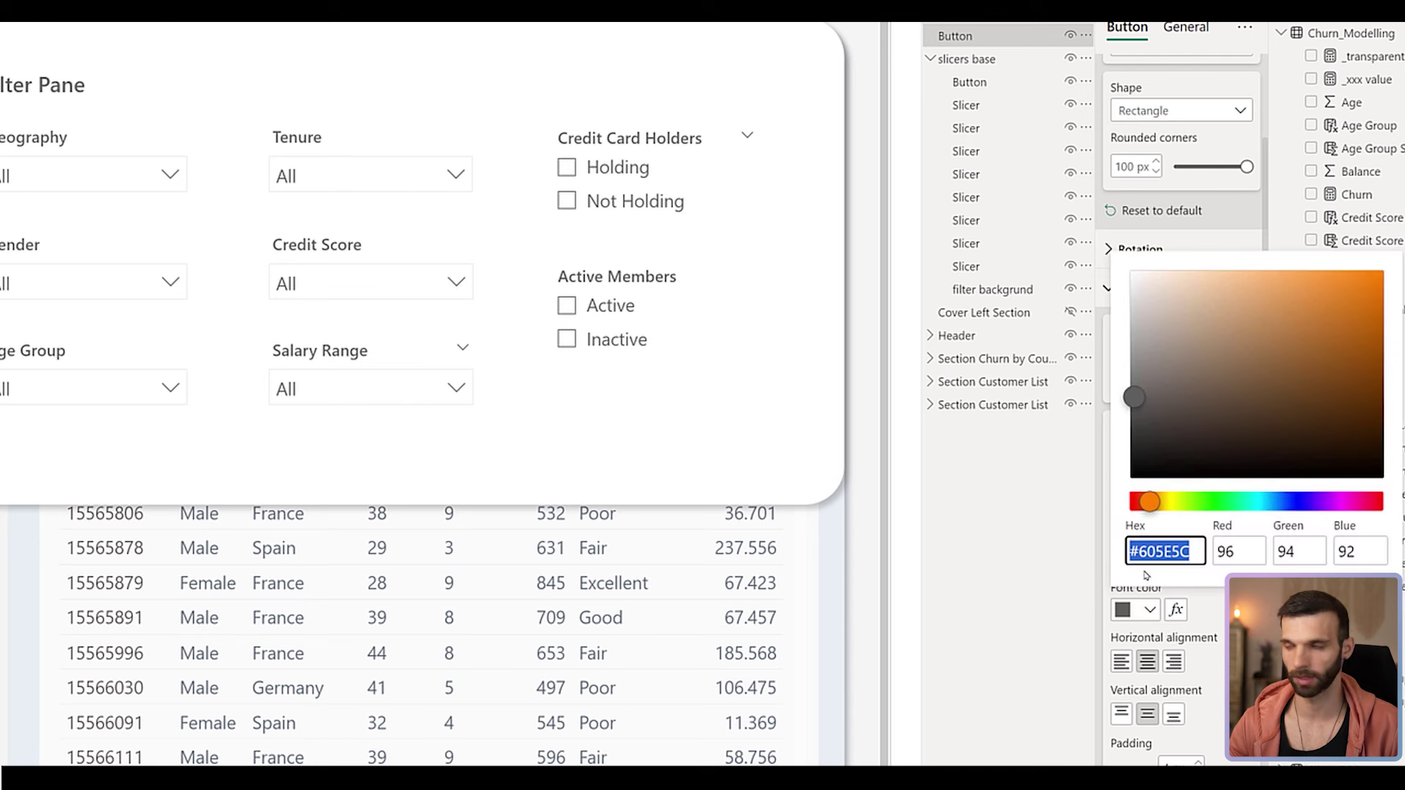
type("#7598BB")
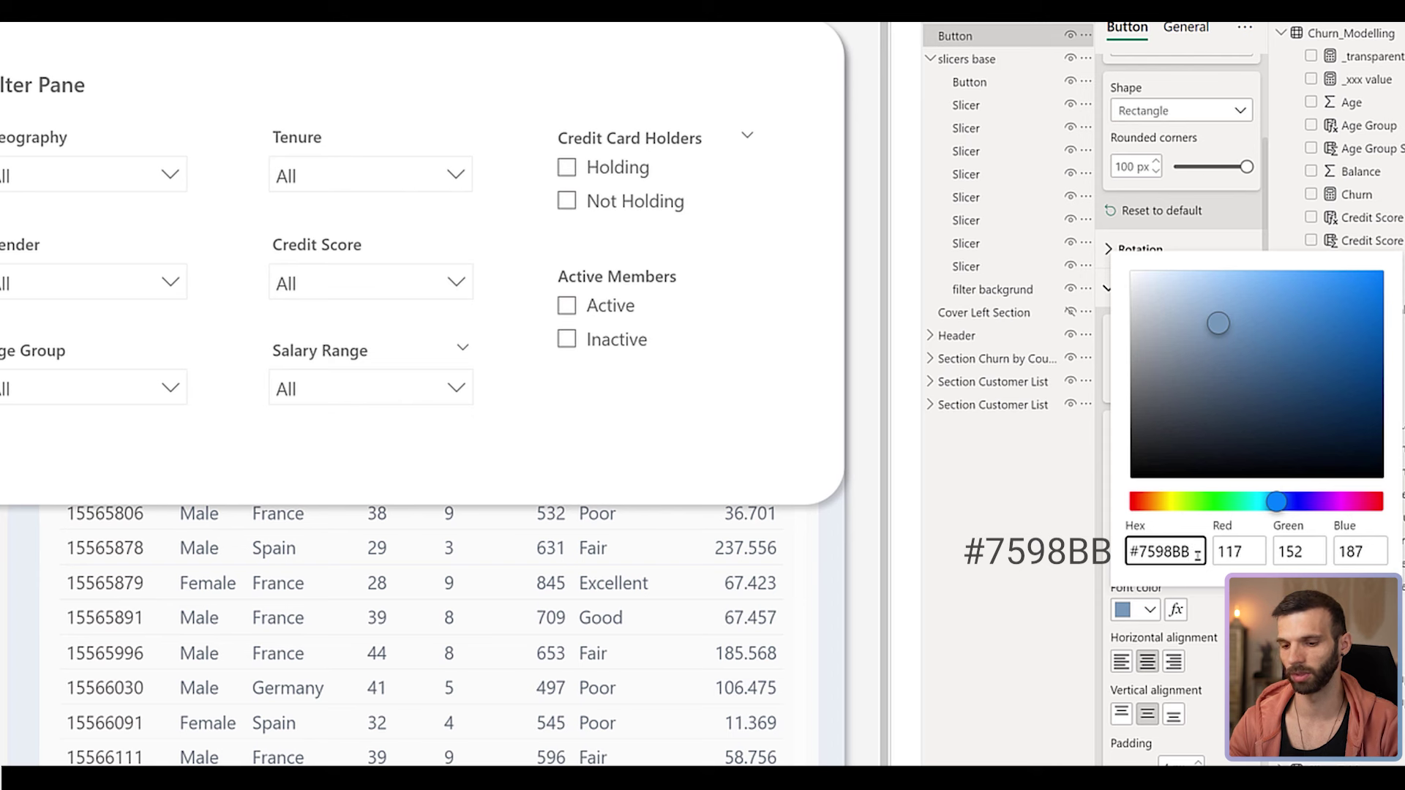
Turn off the Filter button's icon and turn on its fill with 100% transparency.
scroll(1238, 607, "down", 4)
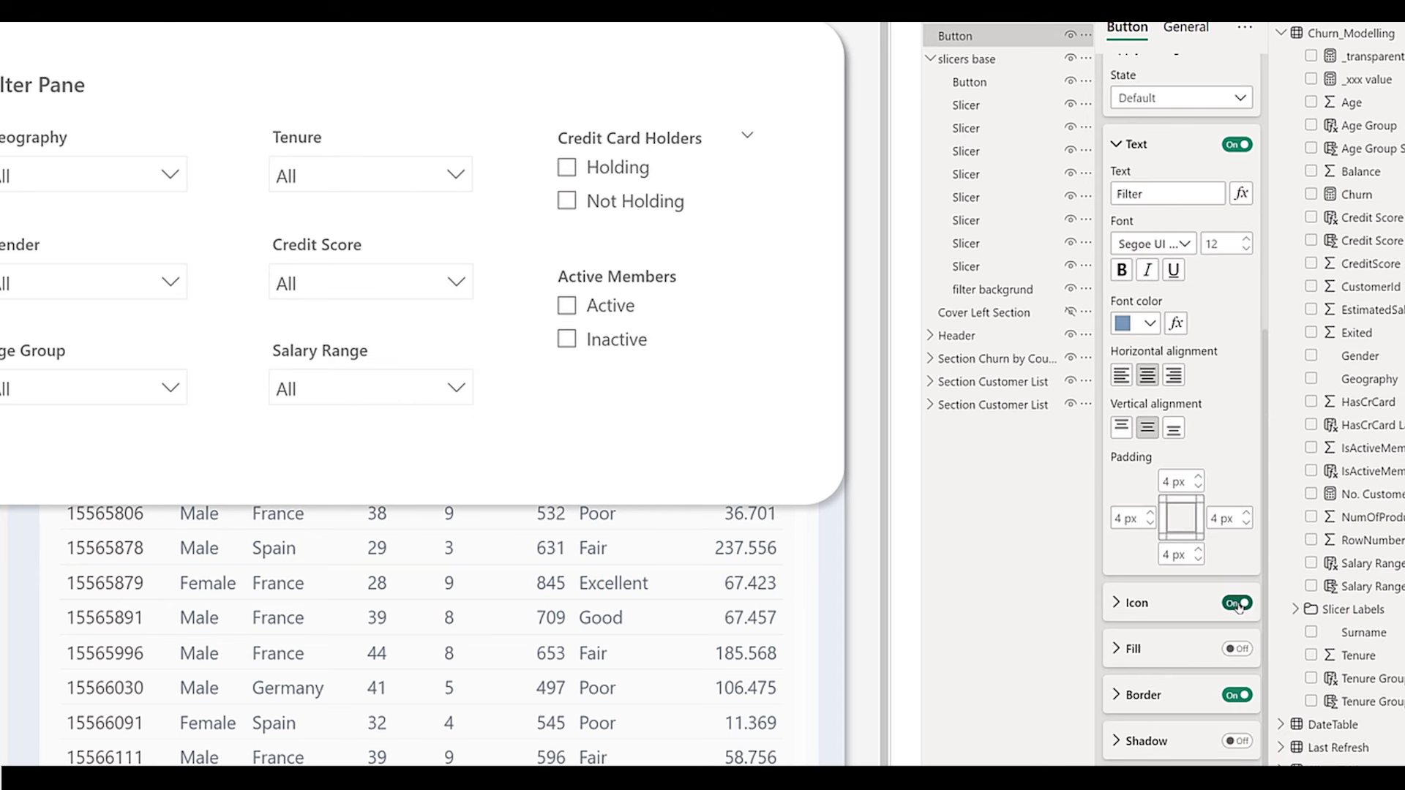
left_click(1238, 605)
left_click(1238, 649)
left_click(1127, 647)
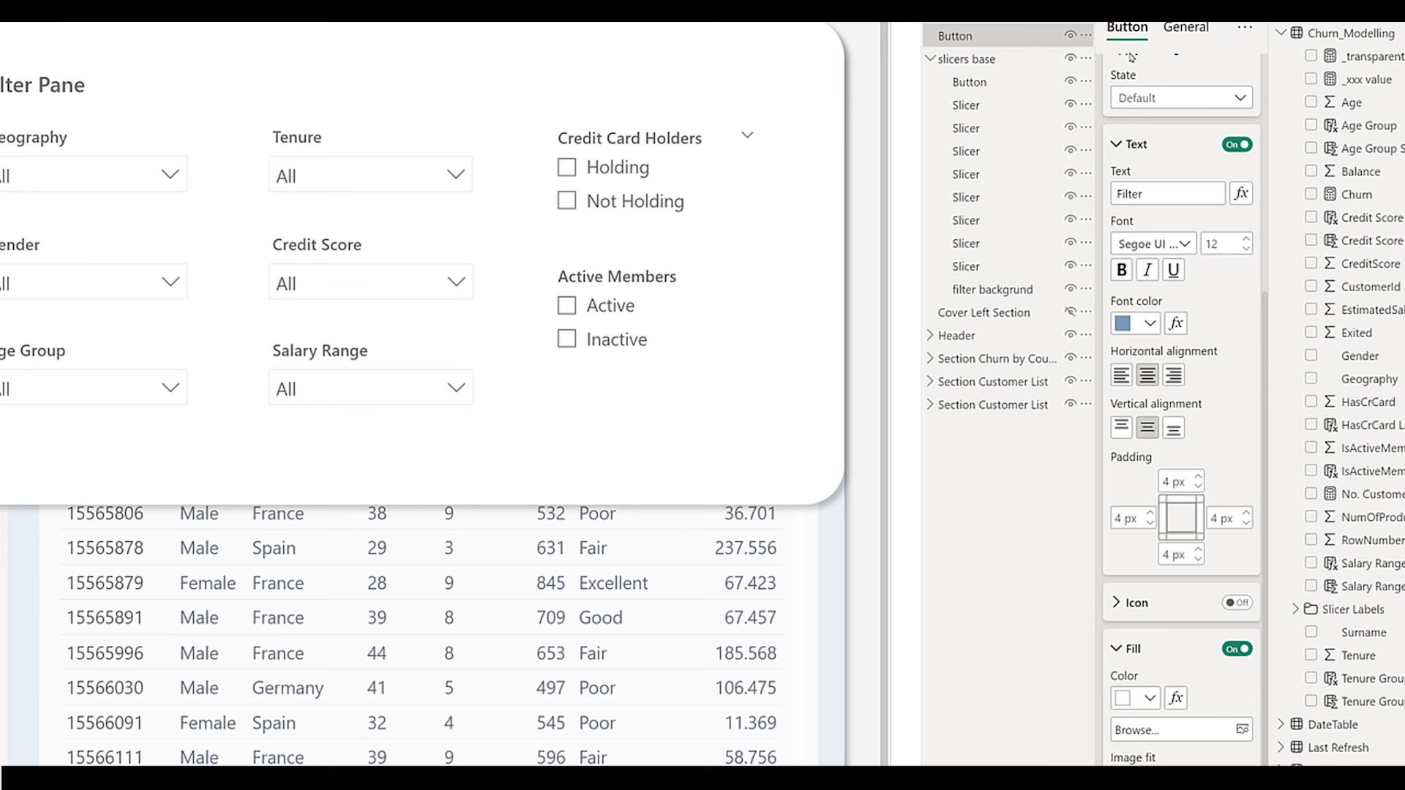
scroll(1170, 659, "down", 3)
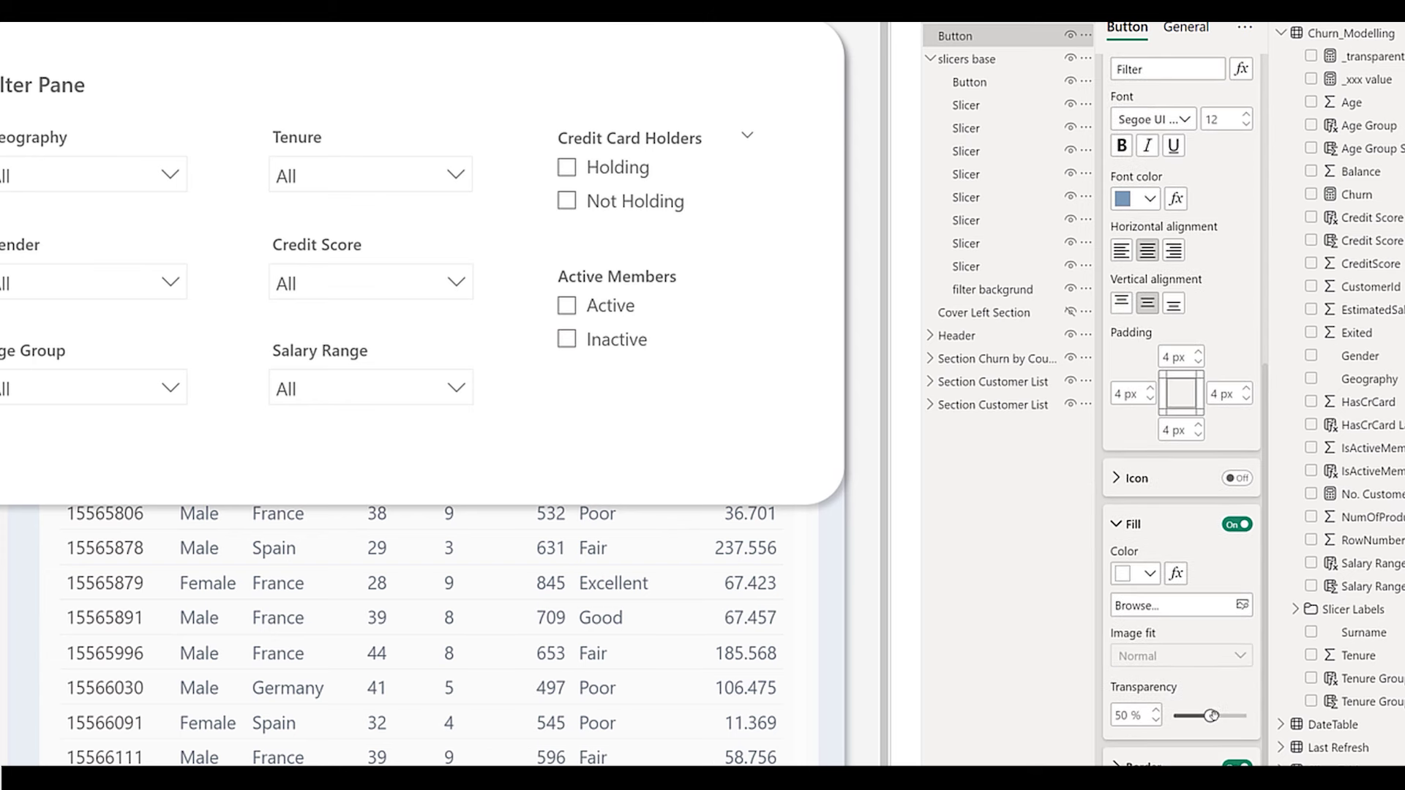
Set the Filter button's border to the recently used blue #7598BB with a width of 2 px.
left_click(1117, 761)
scroll(1145, 735, "down", 3)
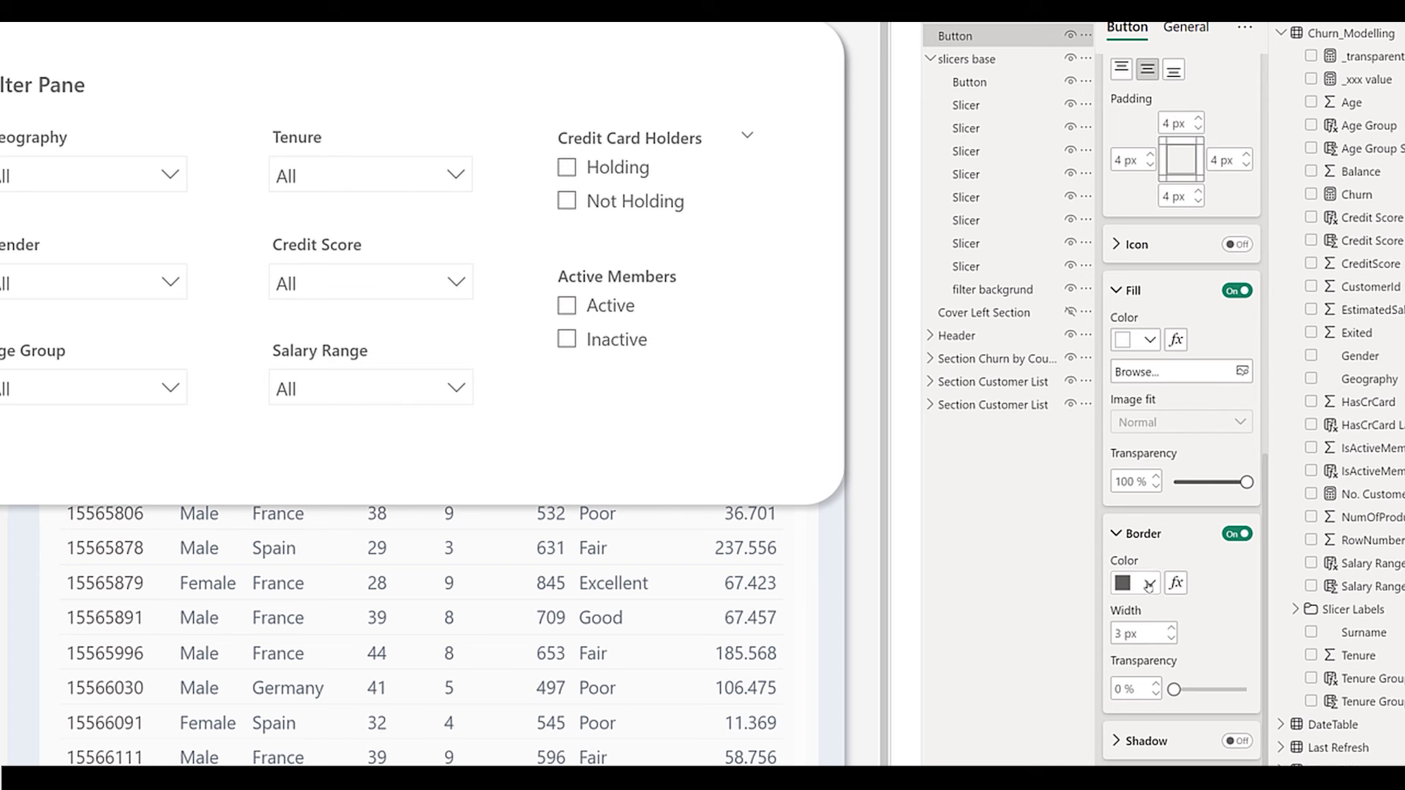
left_click(1148, 584)
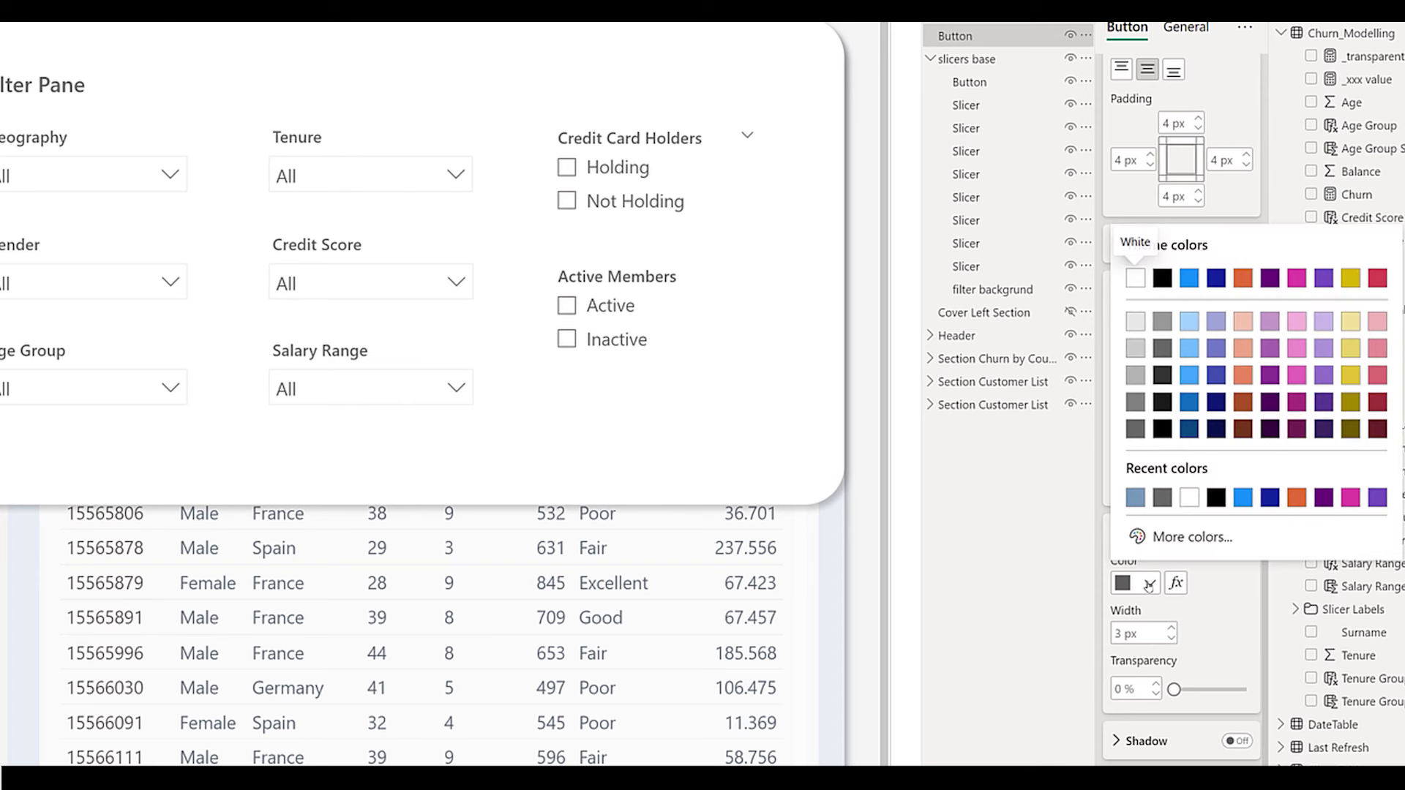
left_click(1135, 499)
left_click(1171, 638)
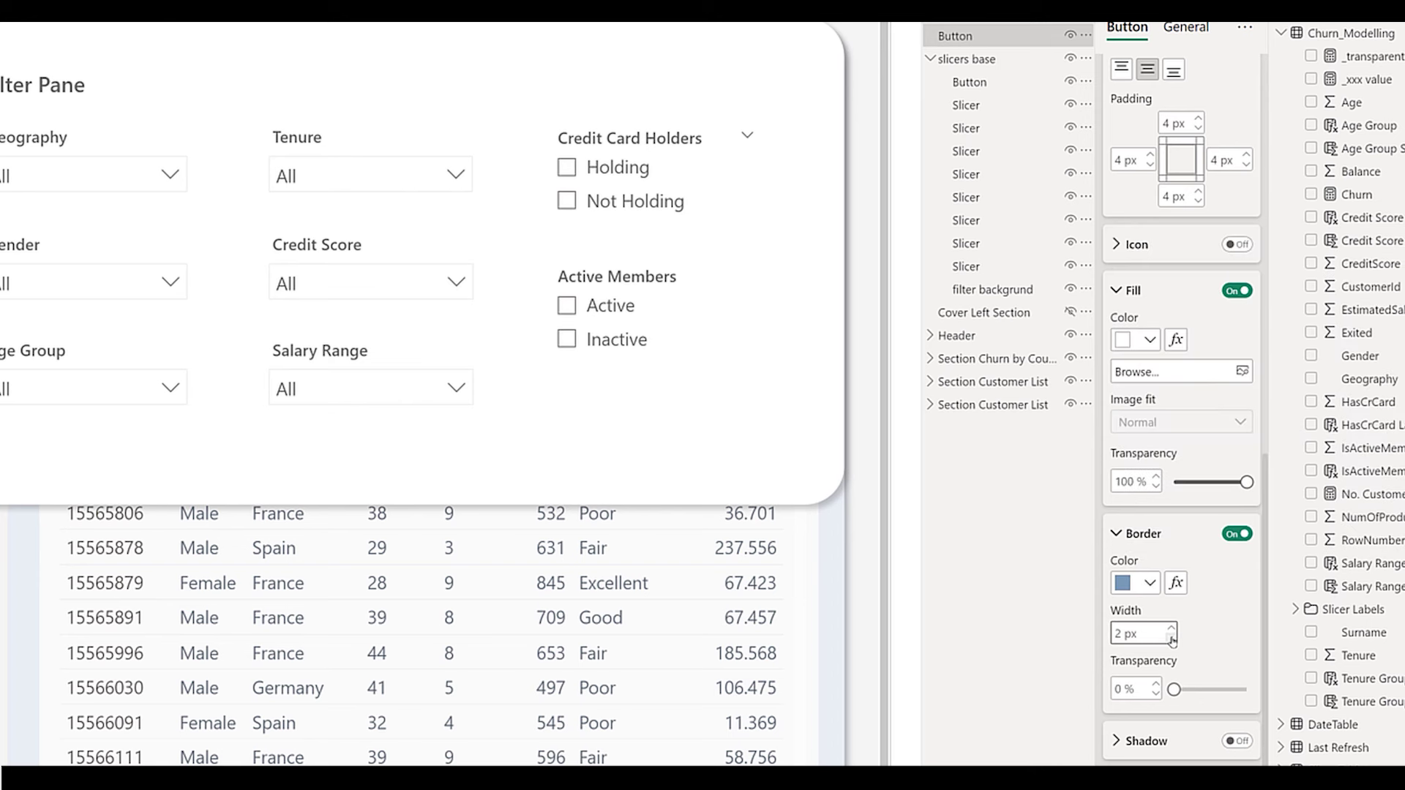
Make the Filter button's font color white for the On hover state.
scroll(1201, 411, "up", 8)
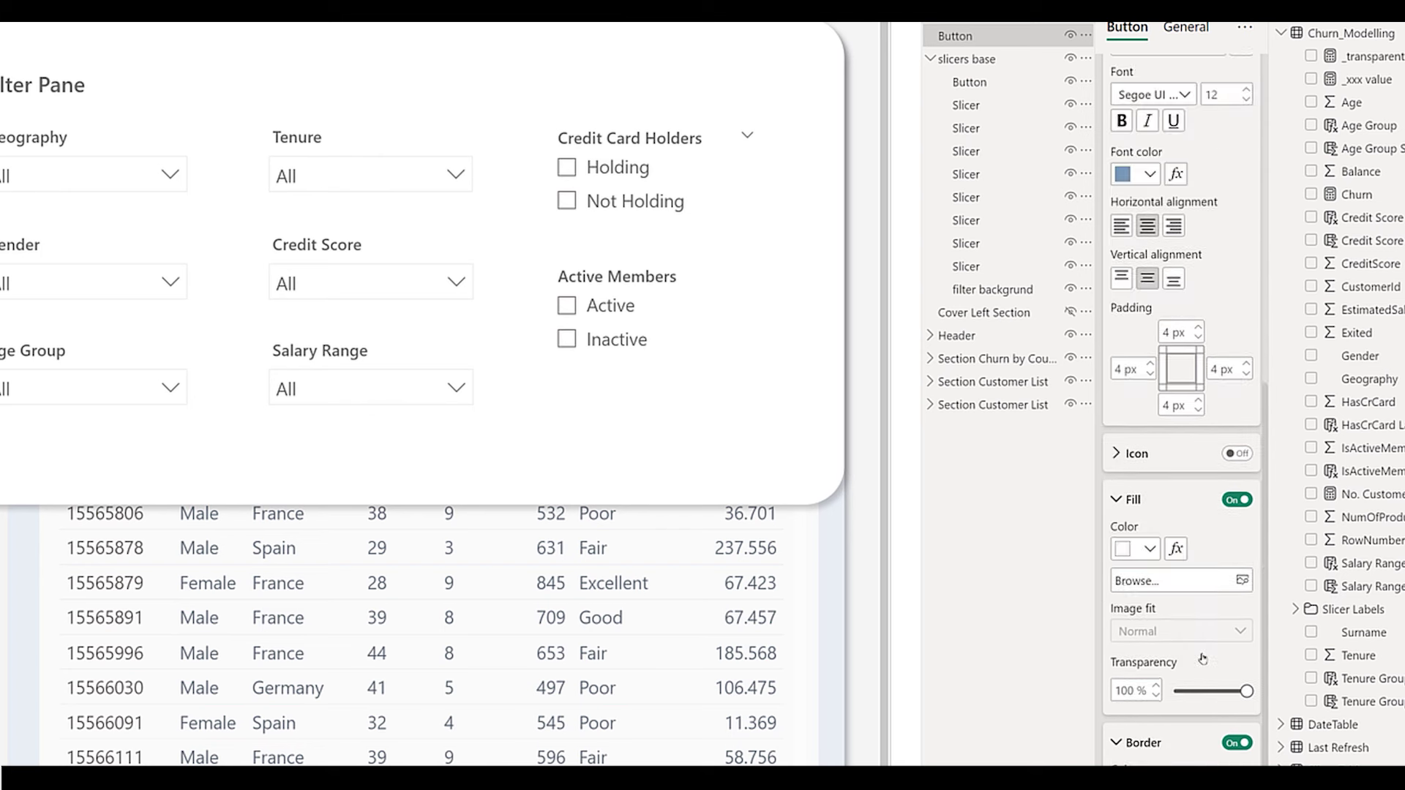
left_click(1155, 361)
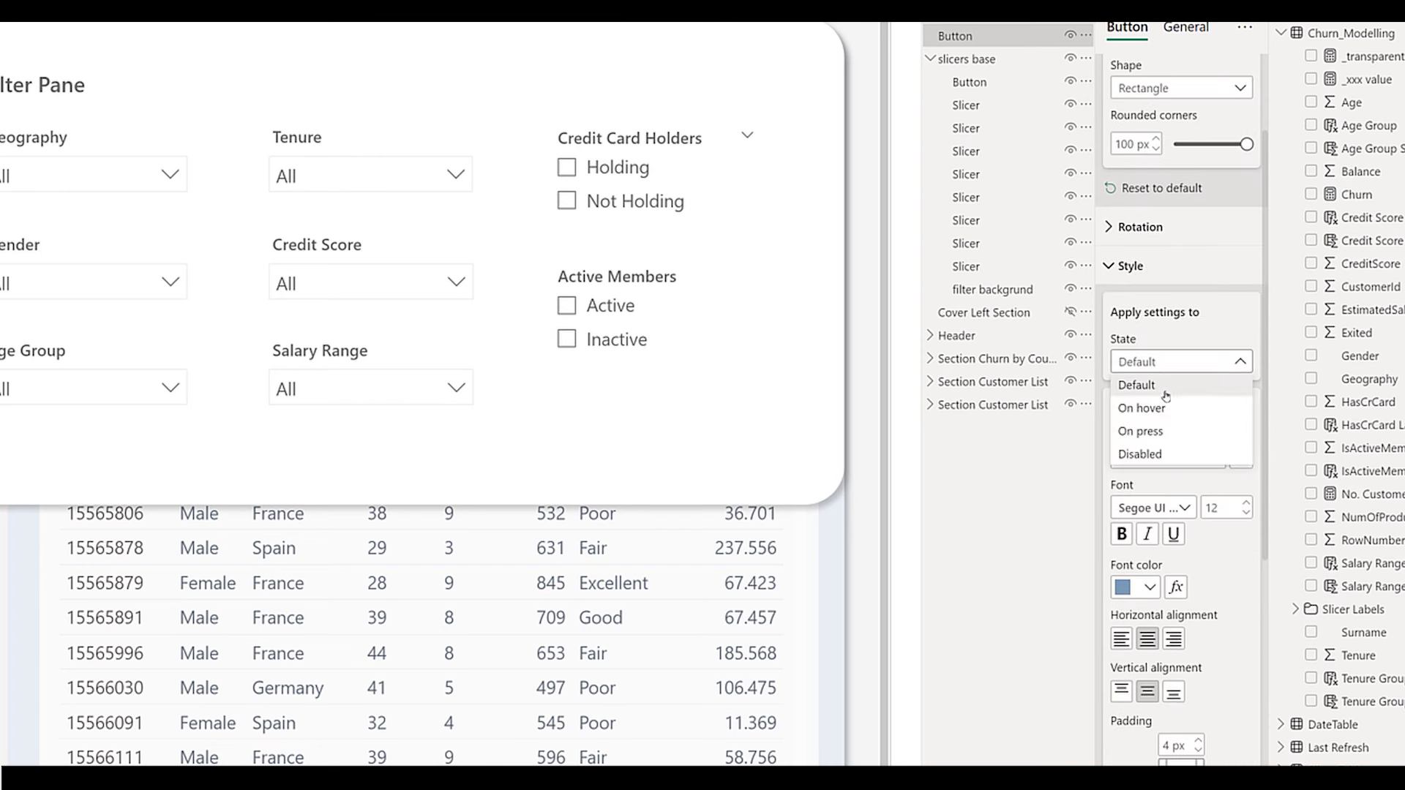
left_click(1164, 409)
scroll(1160, 432, "down", 2)
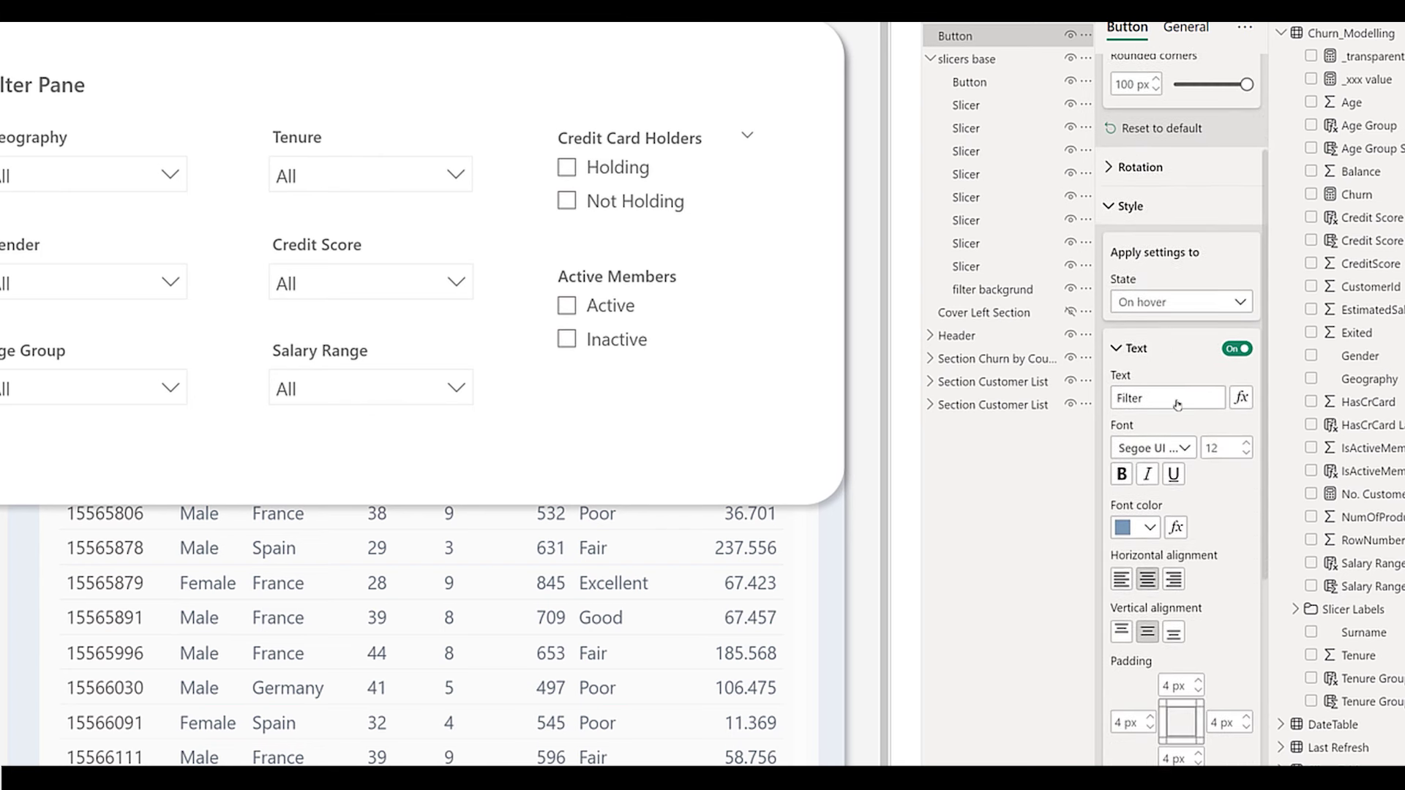
left_click(1147, 464)
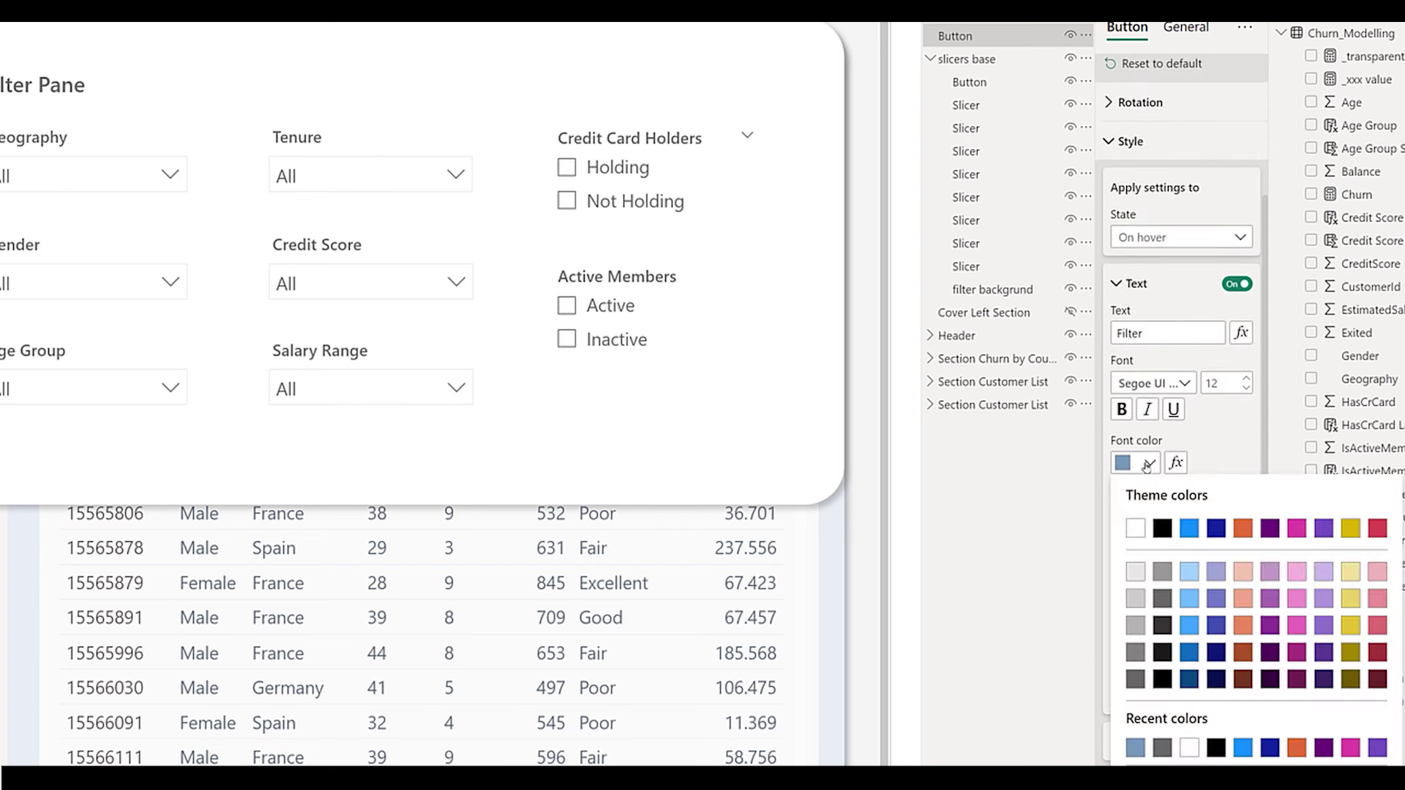
left_click(1135, 529)
Give the Filter button's On hover state a fill in the recent blue #7598BB with 70% transparency.
scroll(1174, 373, "down", 4)
left_click(1145, 589)
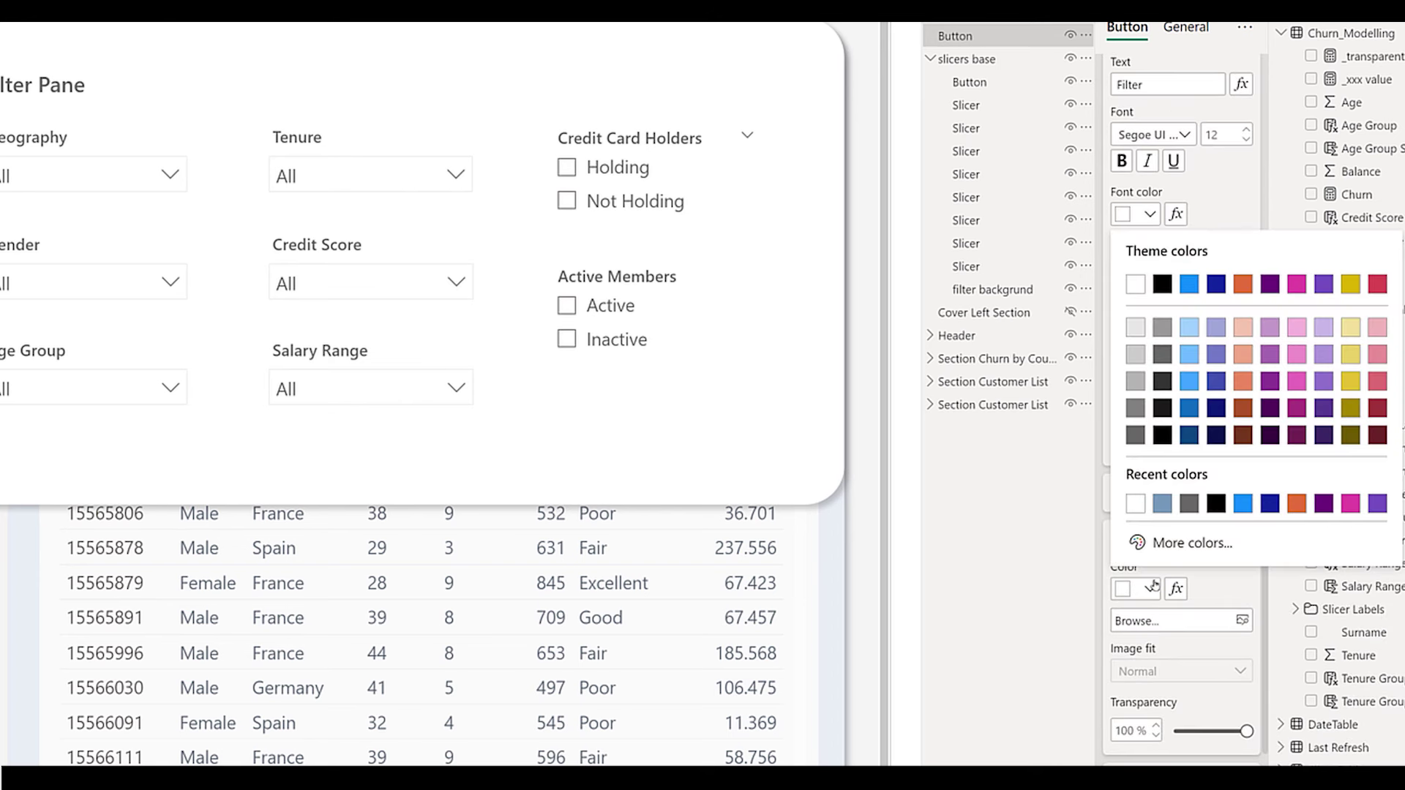
left_click(1162, 503)
double_click(1124, 731)
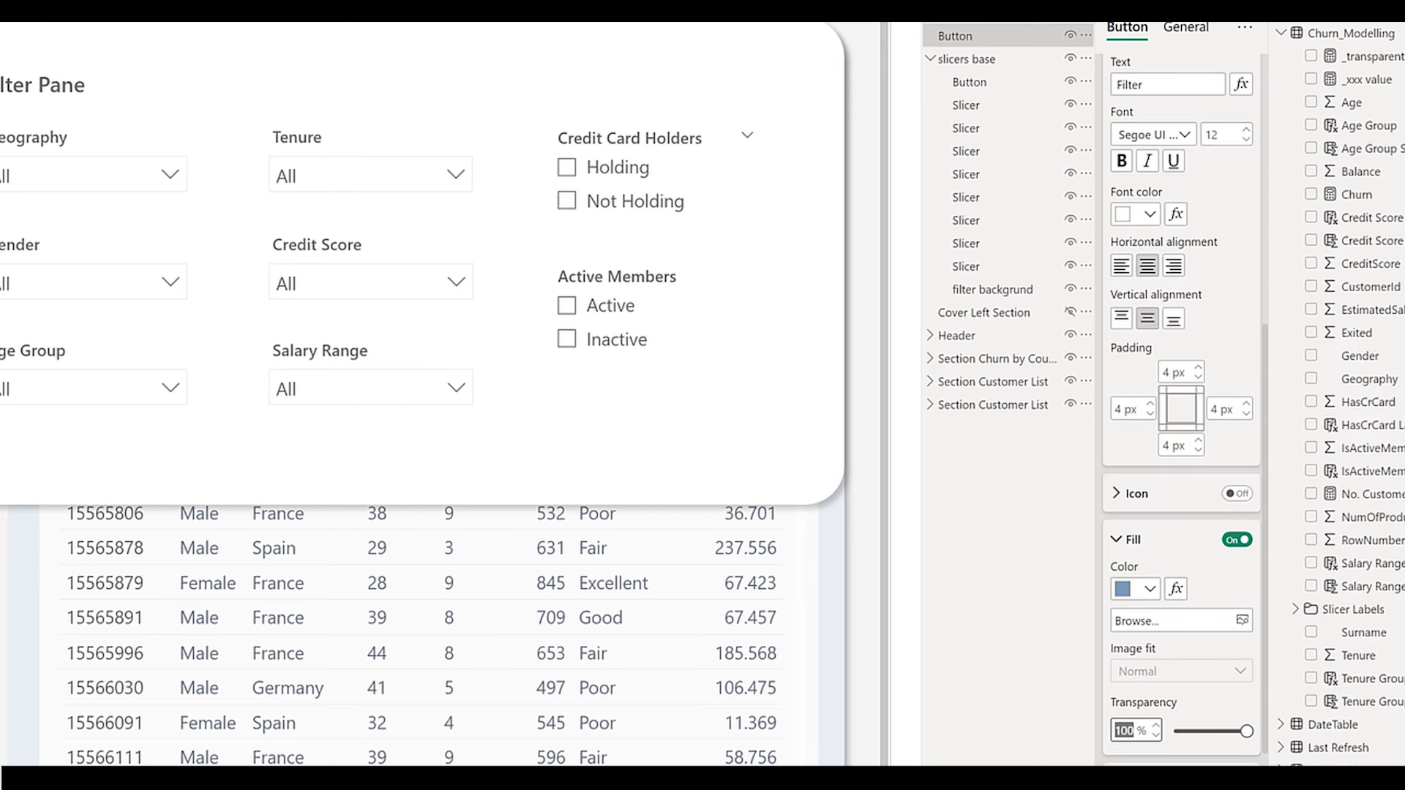
type("70")
scroll(1185, 589, "down", 2)
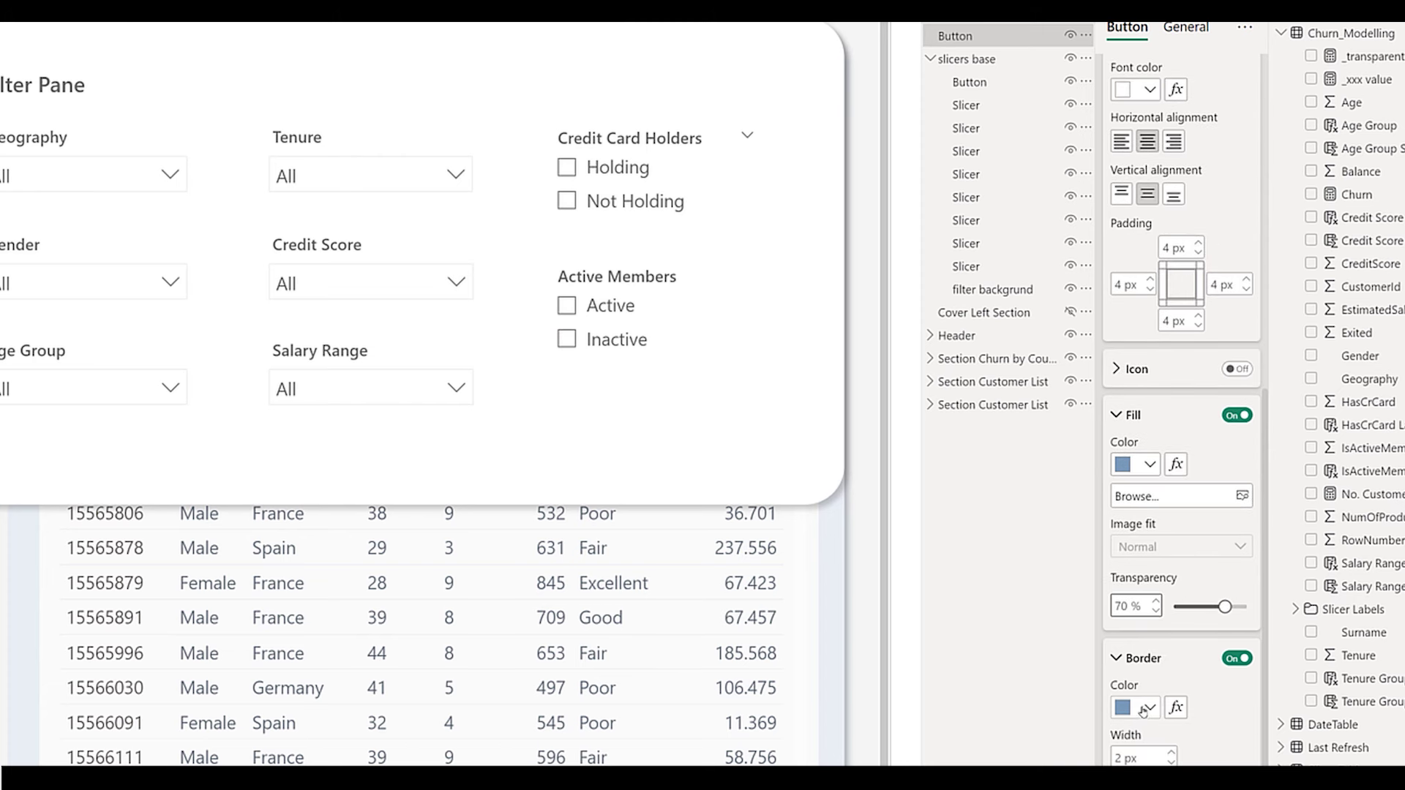
left_click(714, 33)
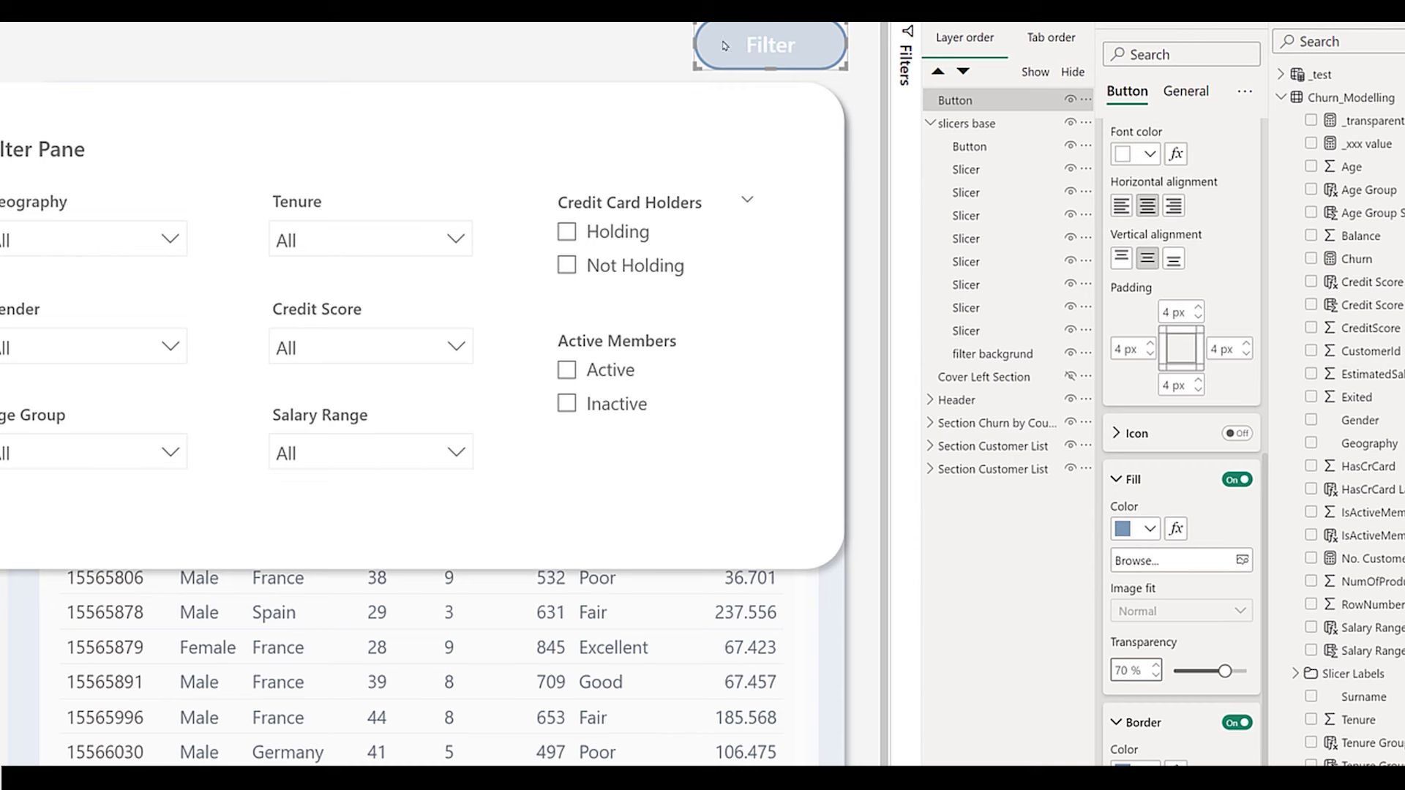
Make the Filter button's font color white for the On press state.
scroll(1178, 329, "up", 4)
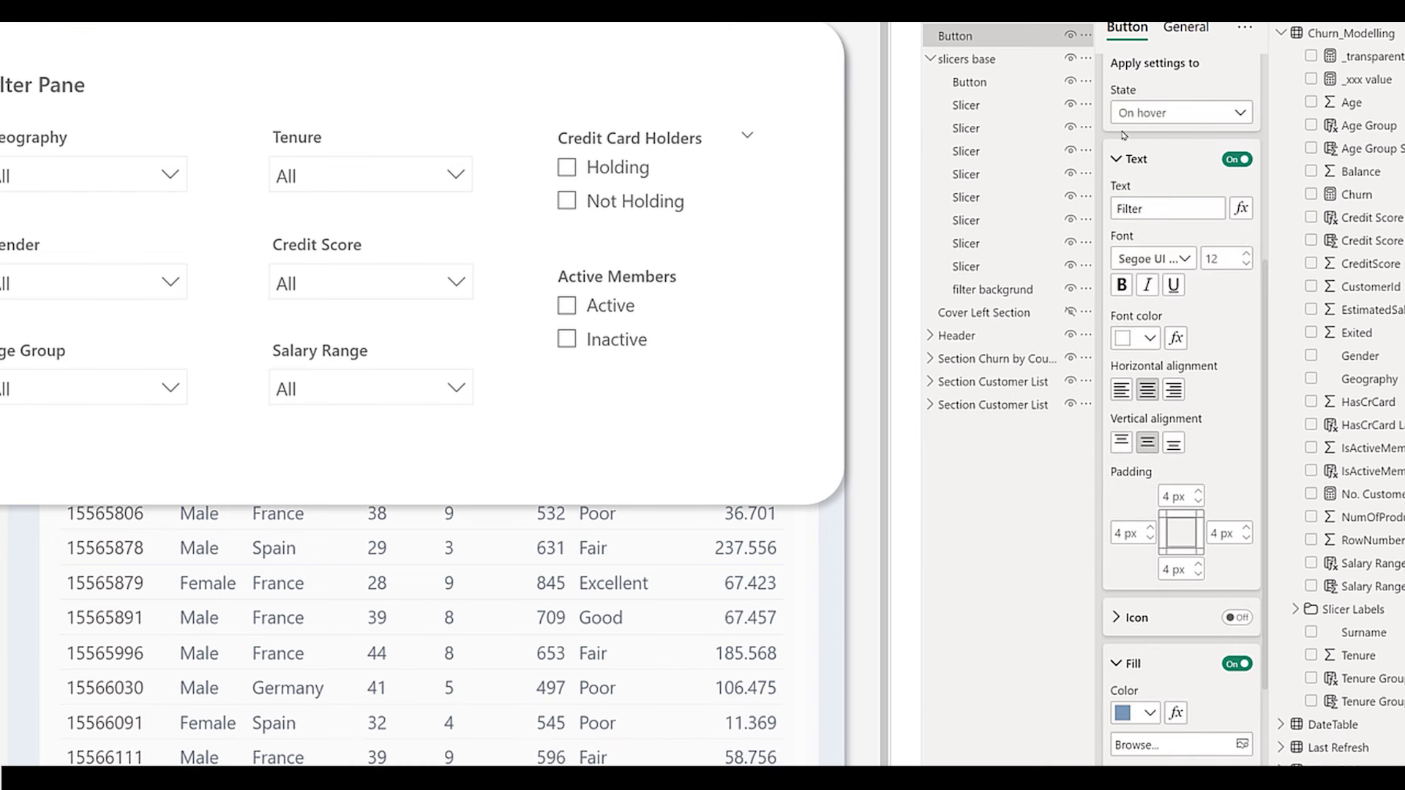
left_click(1133, 182)
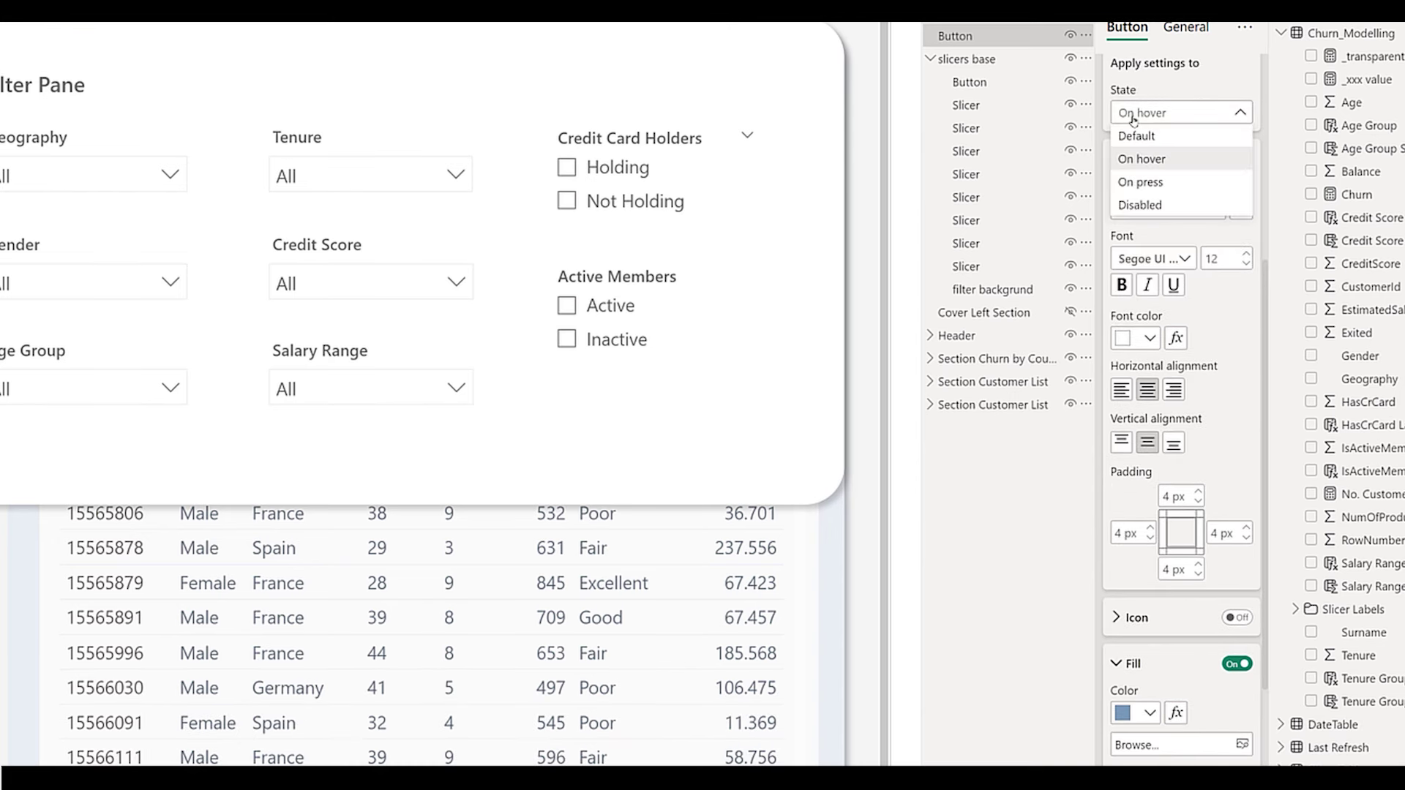
left_click(1148, 181)
left_click(1149, 337)
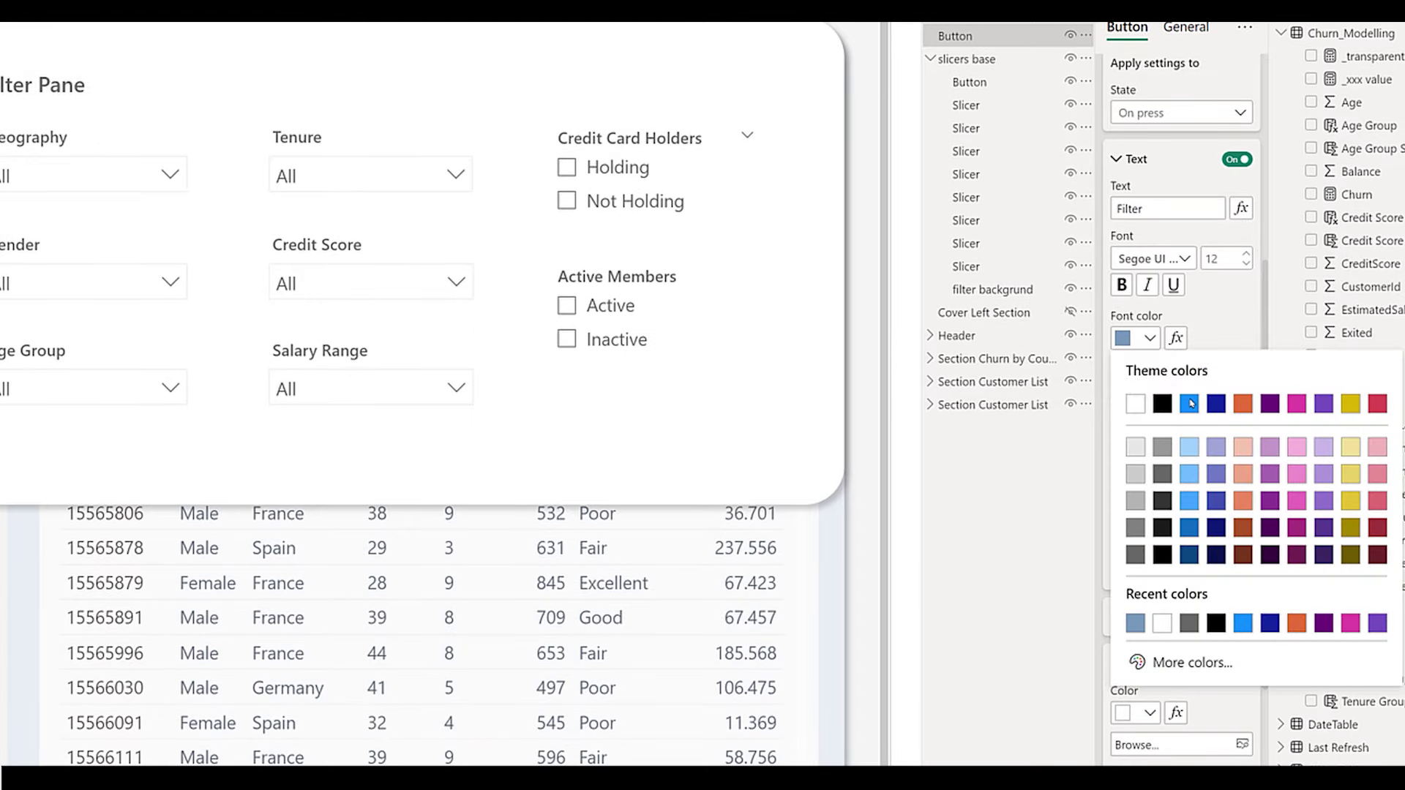
left_click(1136, 406)
Give the Filter button's On press state a fill in the recent blue #7598BB with 50% transparency.
scroll(1170, 476, "down", 3)
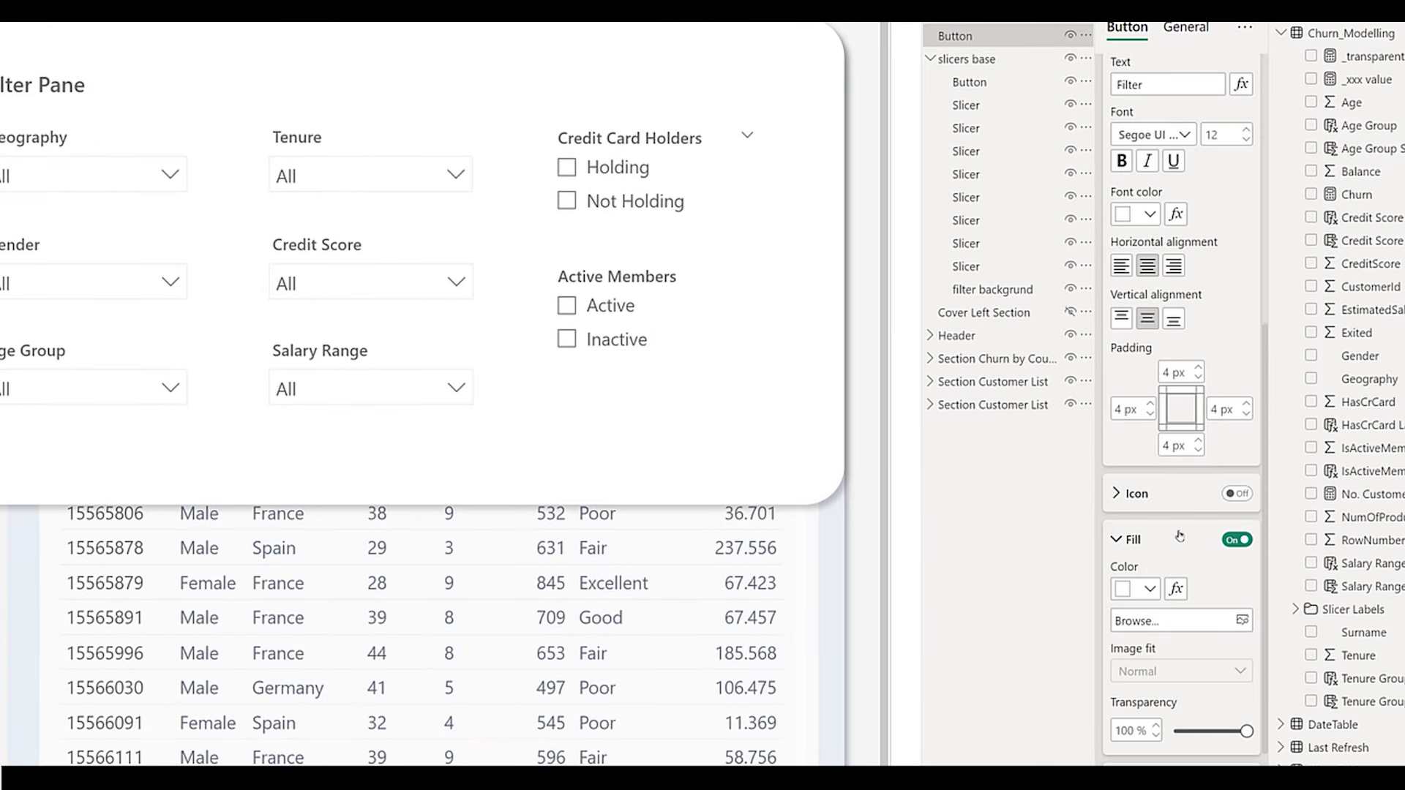
left_click(1151, 586)
left_click(1139, 270)
double_click(1125, 730)
type("50")
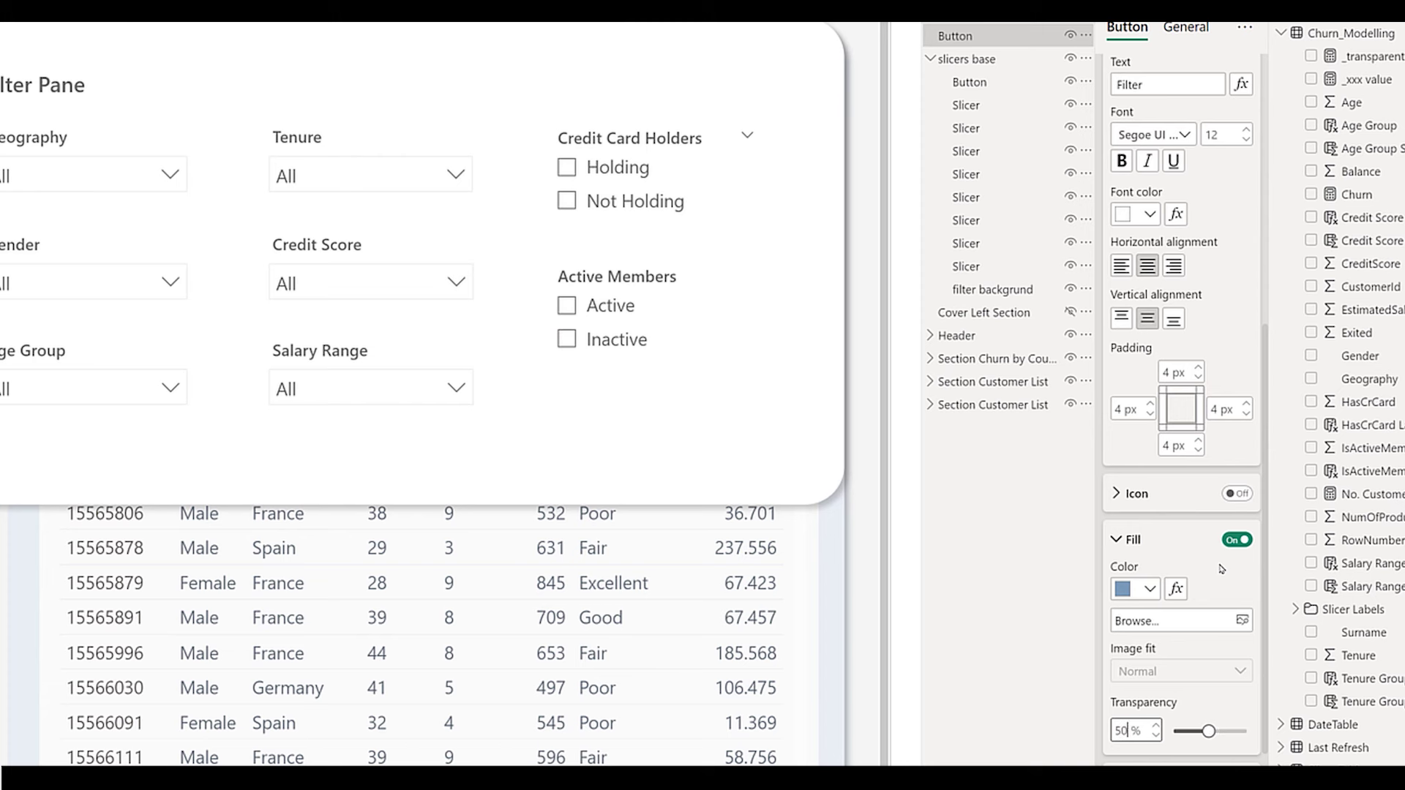
scroll(1204, 723, "down", 2)
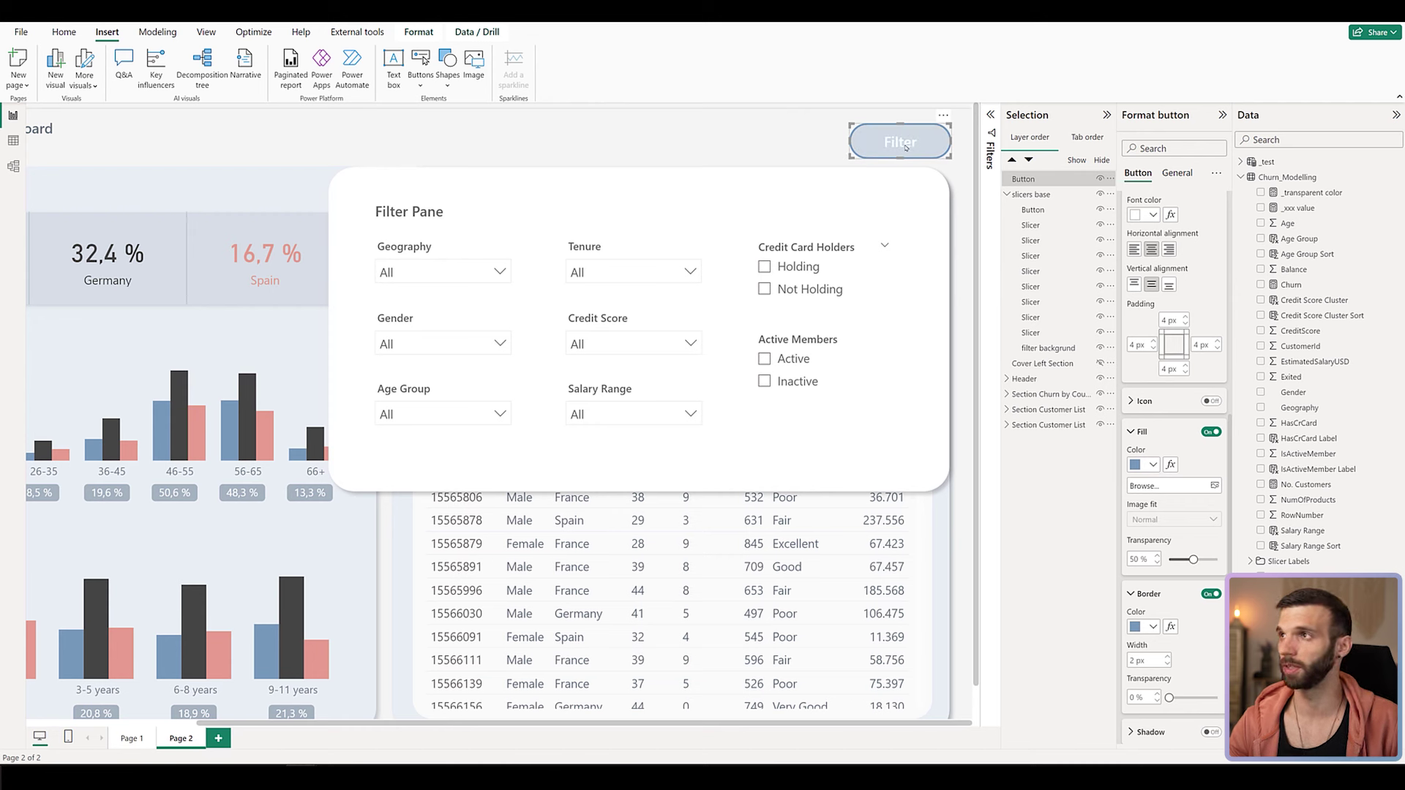
Duplicate the Filter button and replace the copy's Default text with the ✕ close symbol from the _xxx value measure.
key("ctrl+c")
key("ctrl+v")
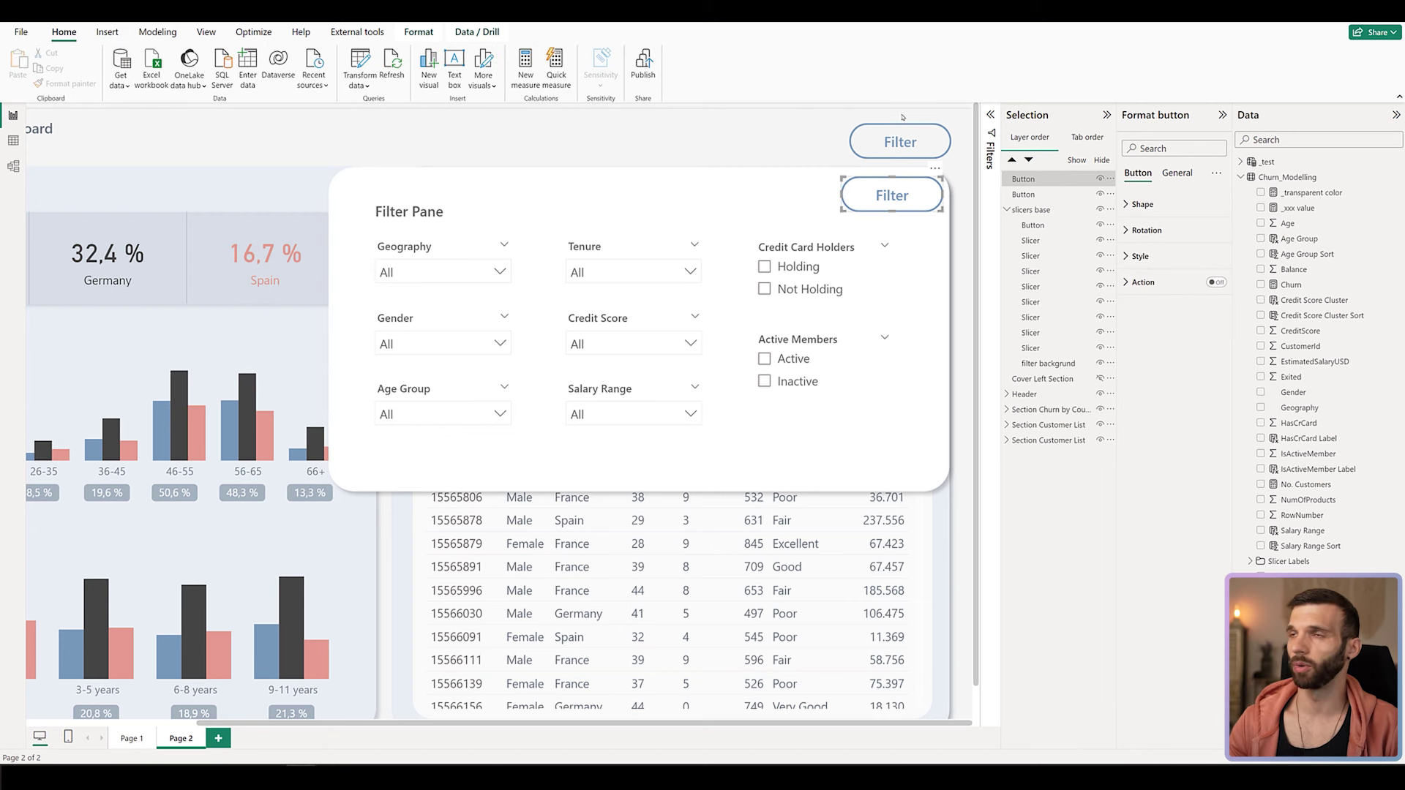
left_click(1308, 210)
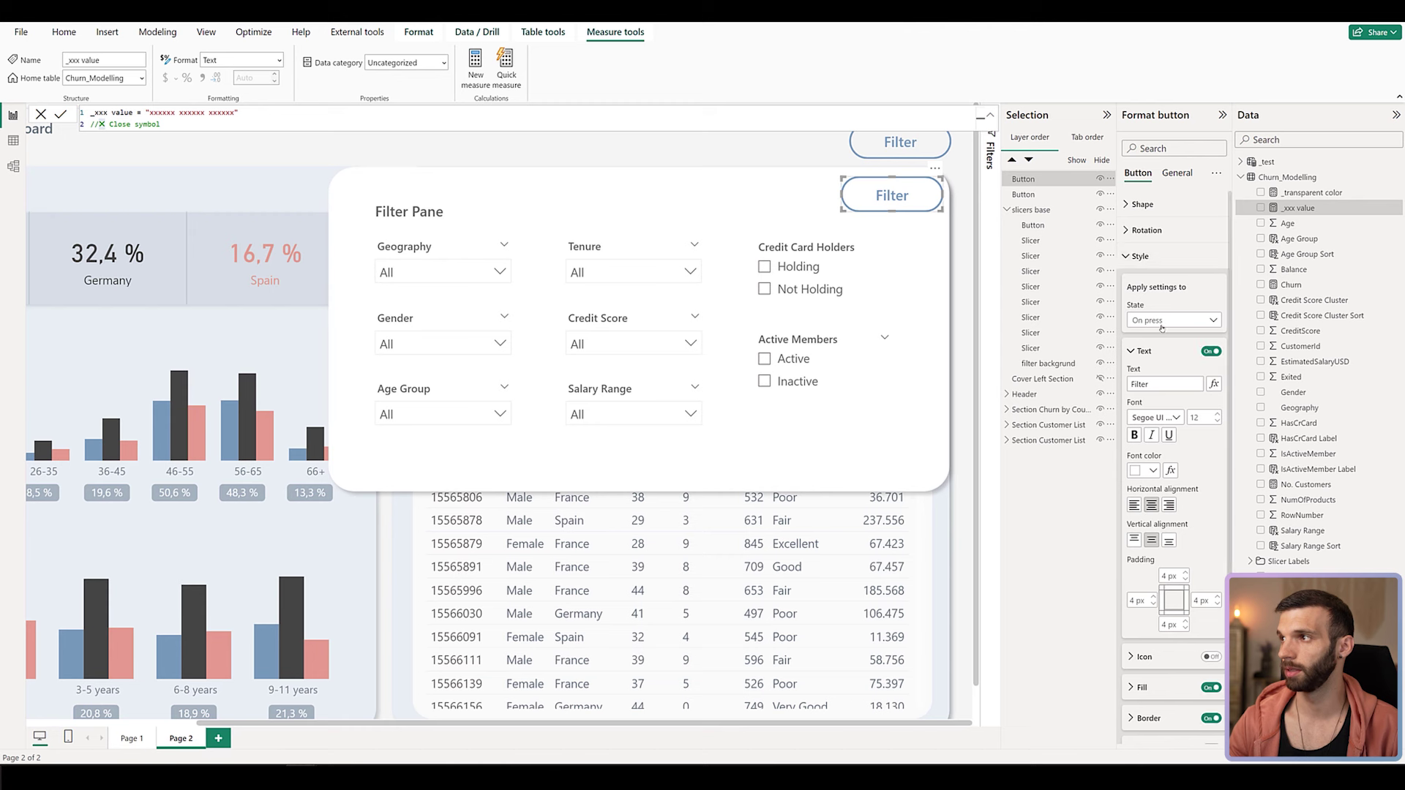
left_click(1161, 324)
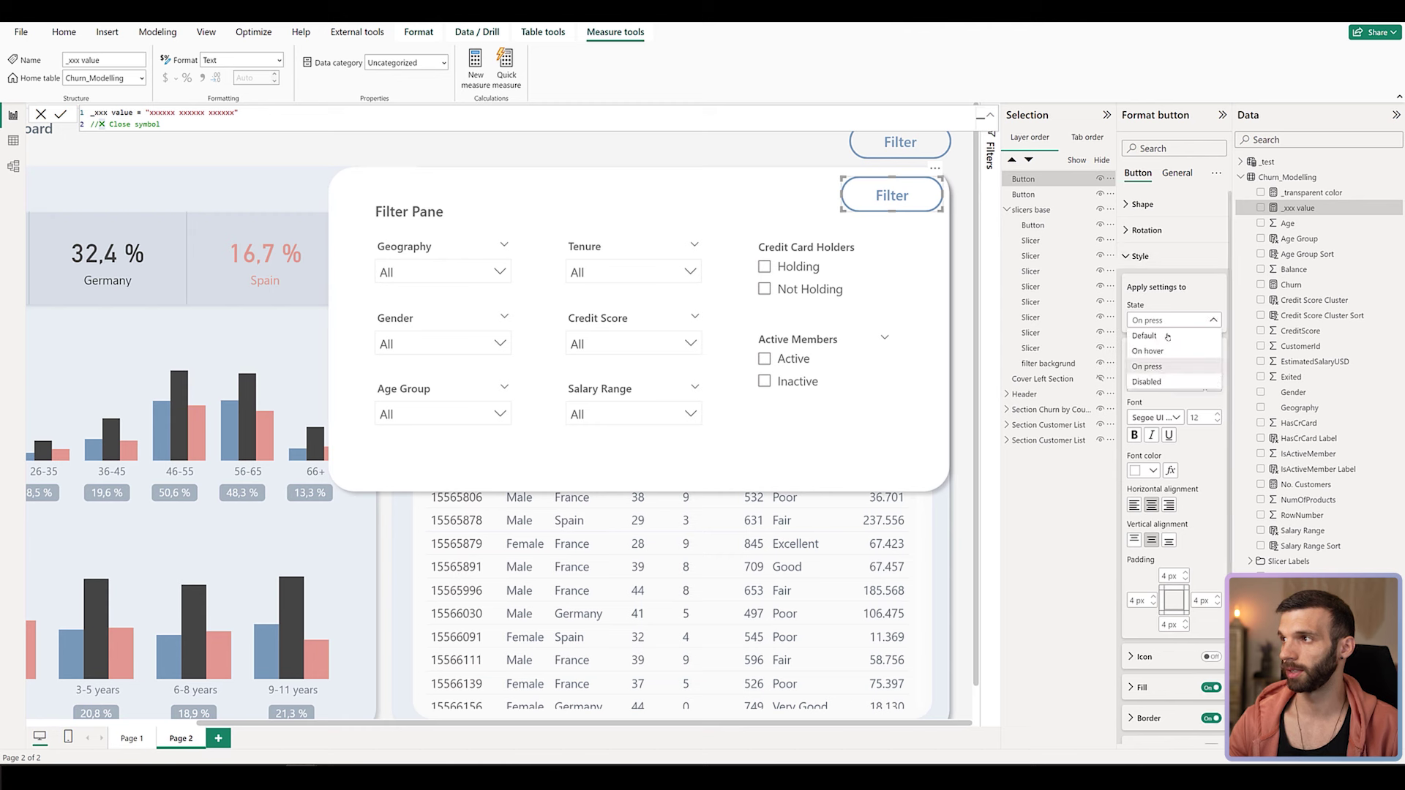
left_click(1165, 340)
double_click(1178, 388)
key("ctrl+v")
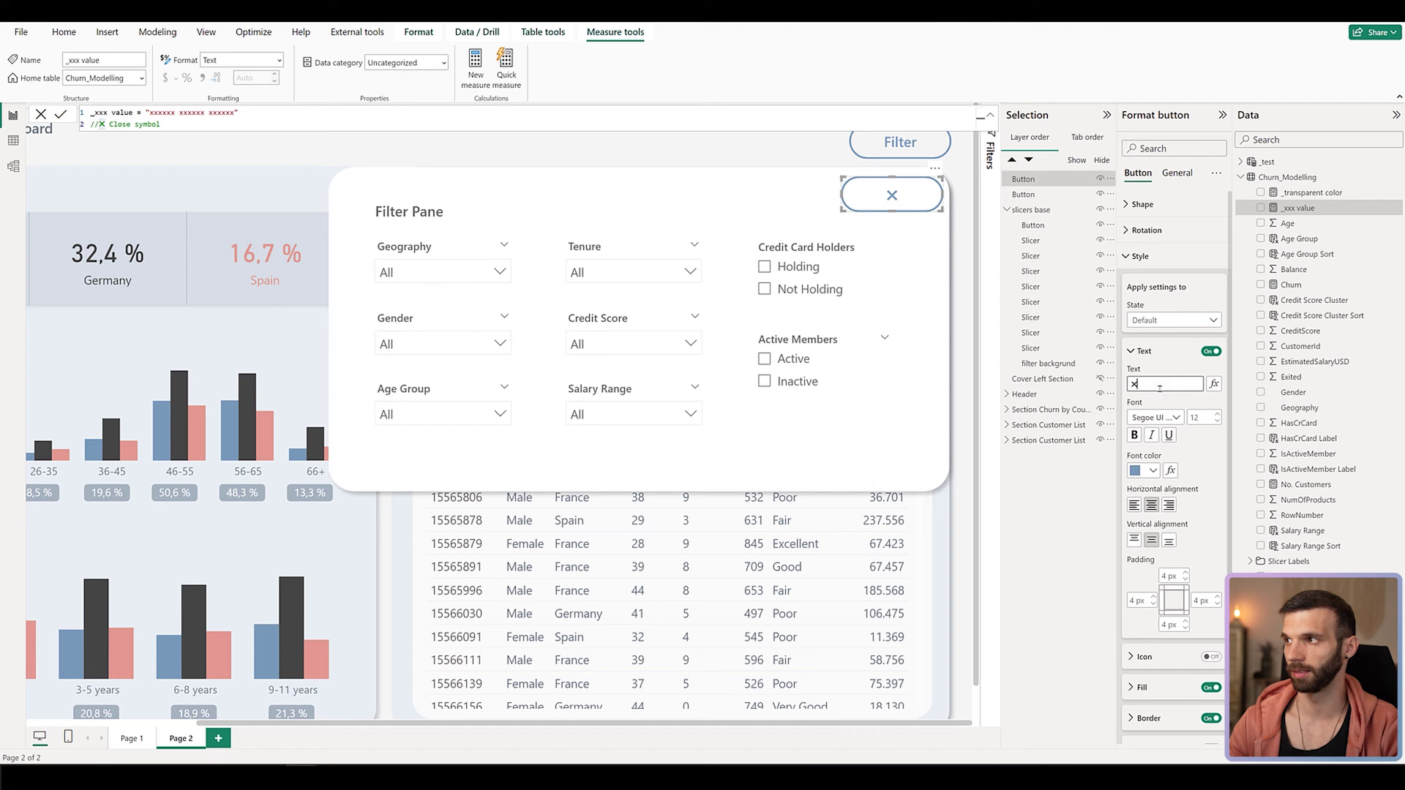
Set the close button's Default text to font size 18 and dark gray, the second shade under black.
double_click(1204, 416)
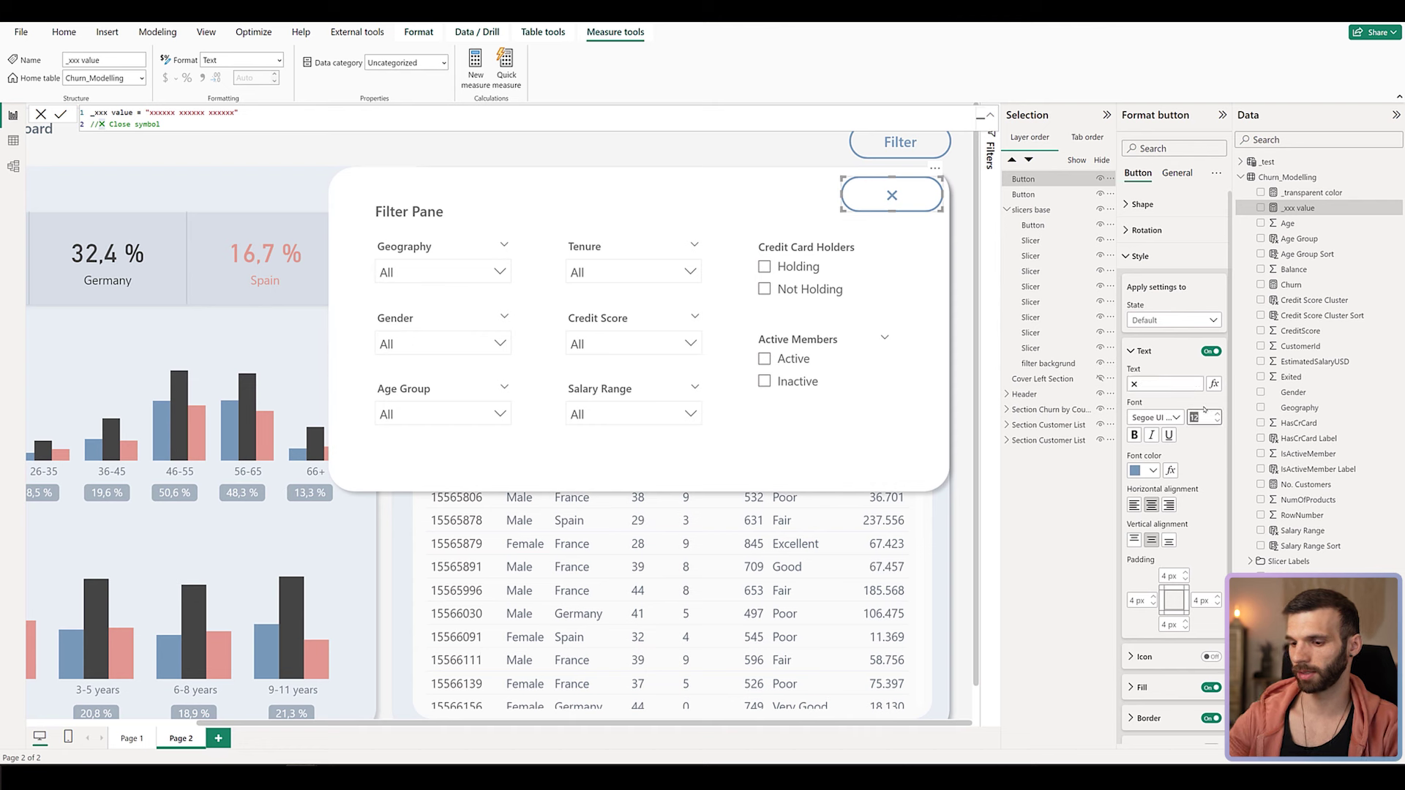
type("18")
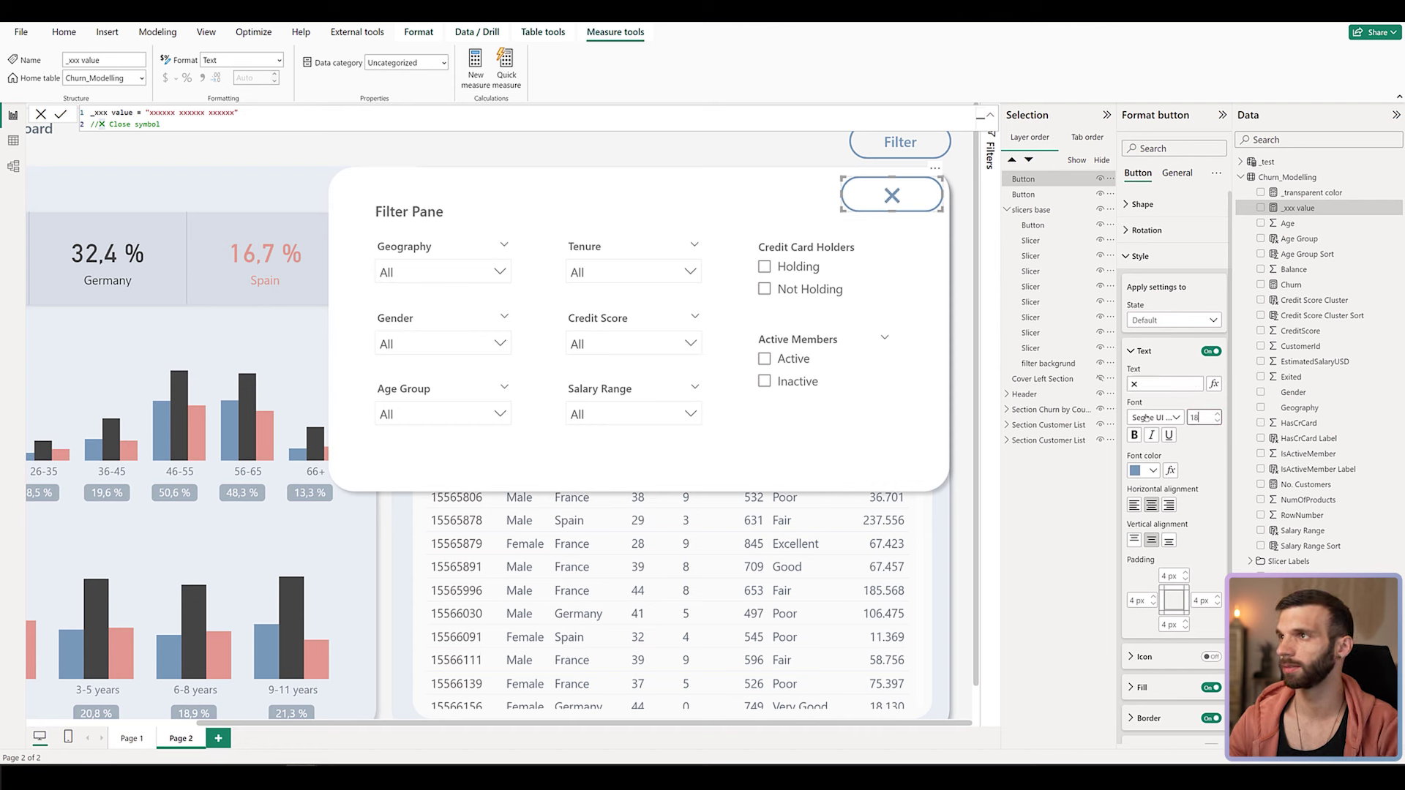
left_click(1154, 470)
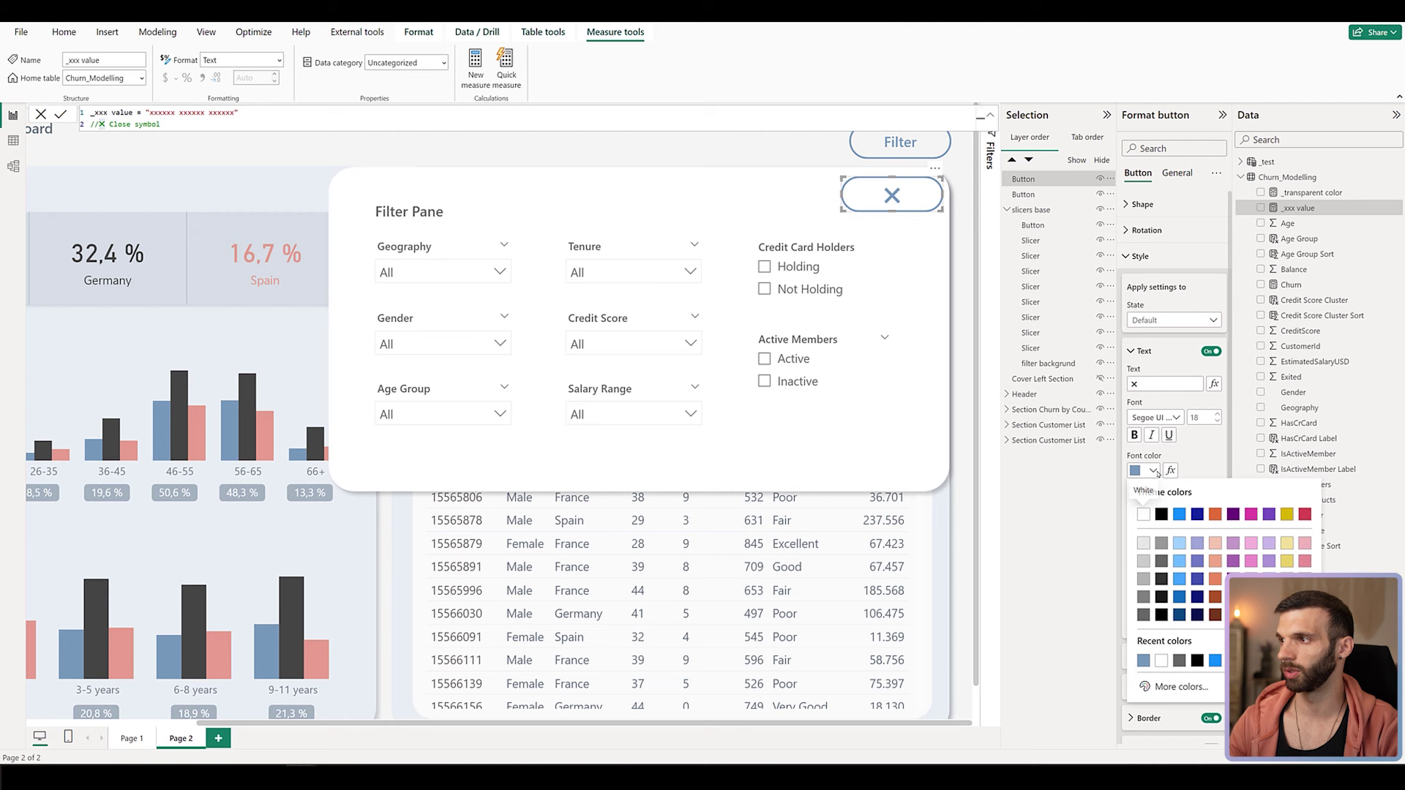
left_click(1162, 561)
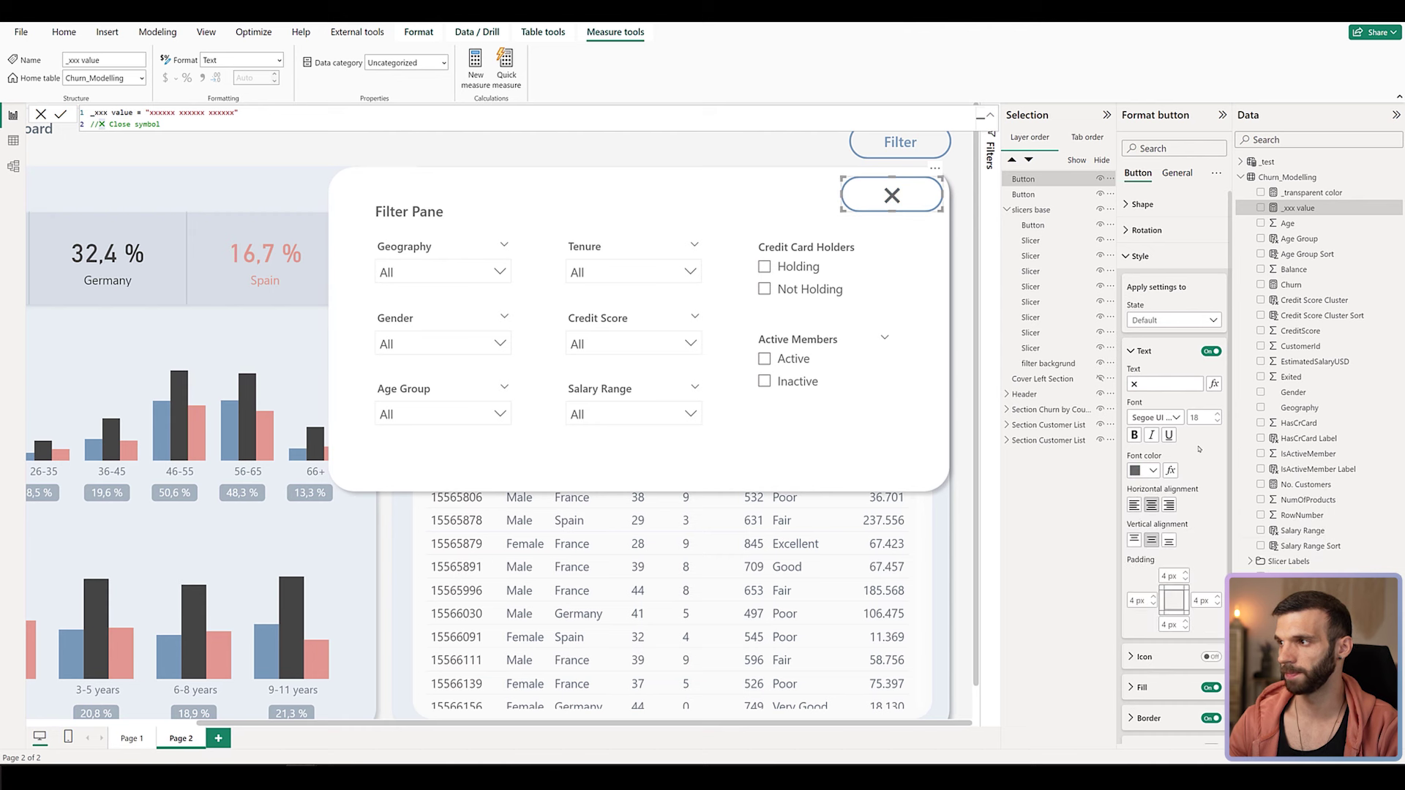
Turn off the close button's fill and border for the Default state.
scroll(1199, 449, "down", 1)
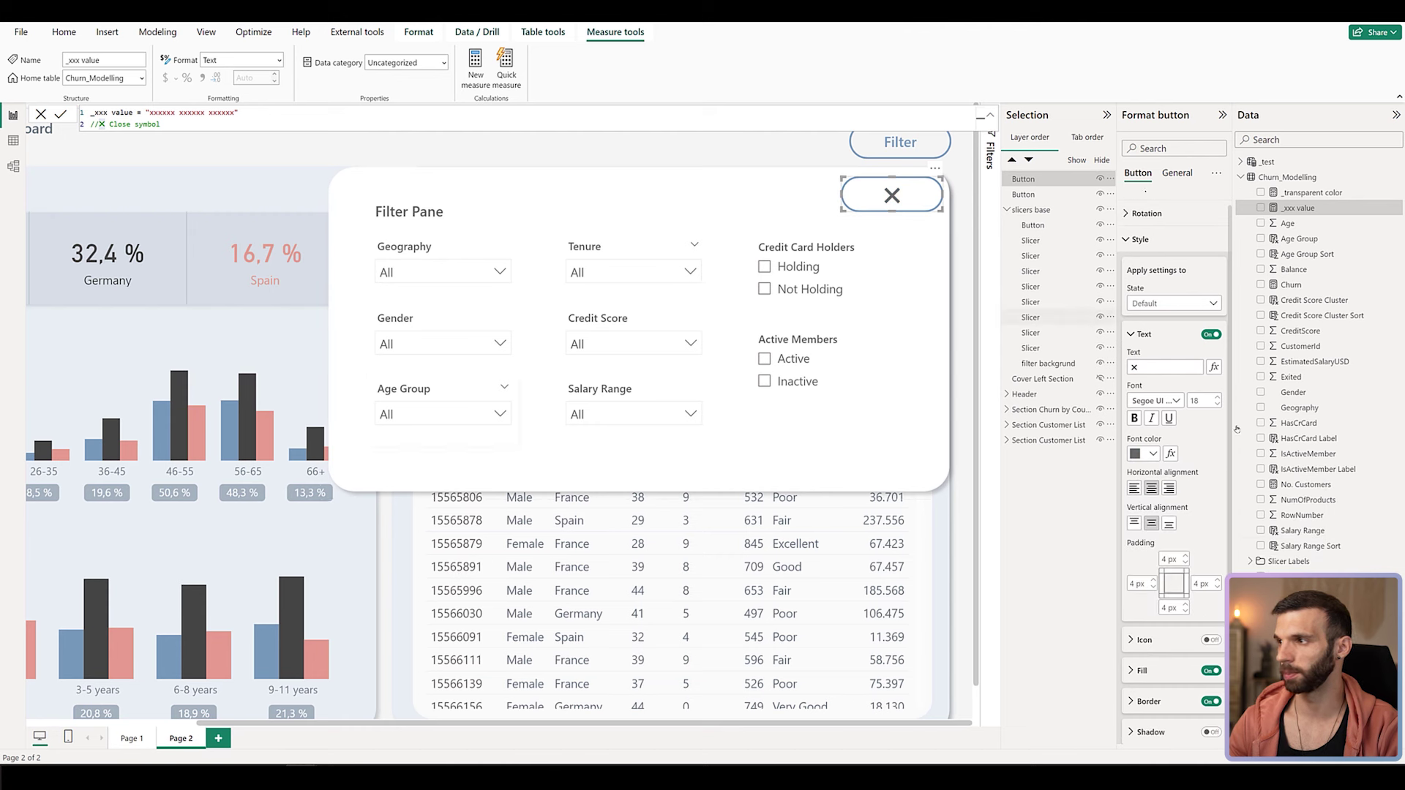
left_click(1211, 670)
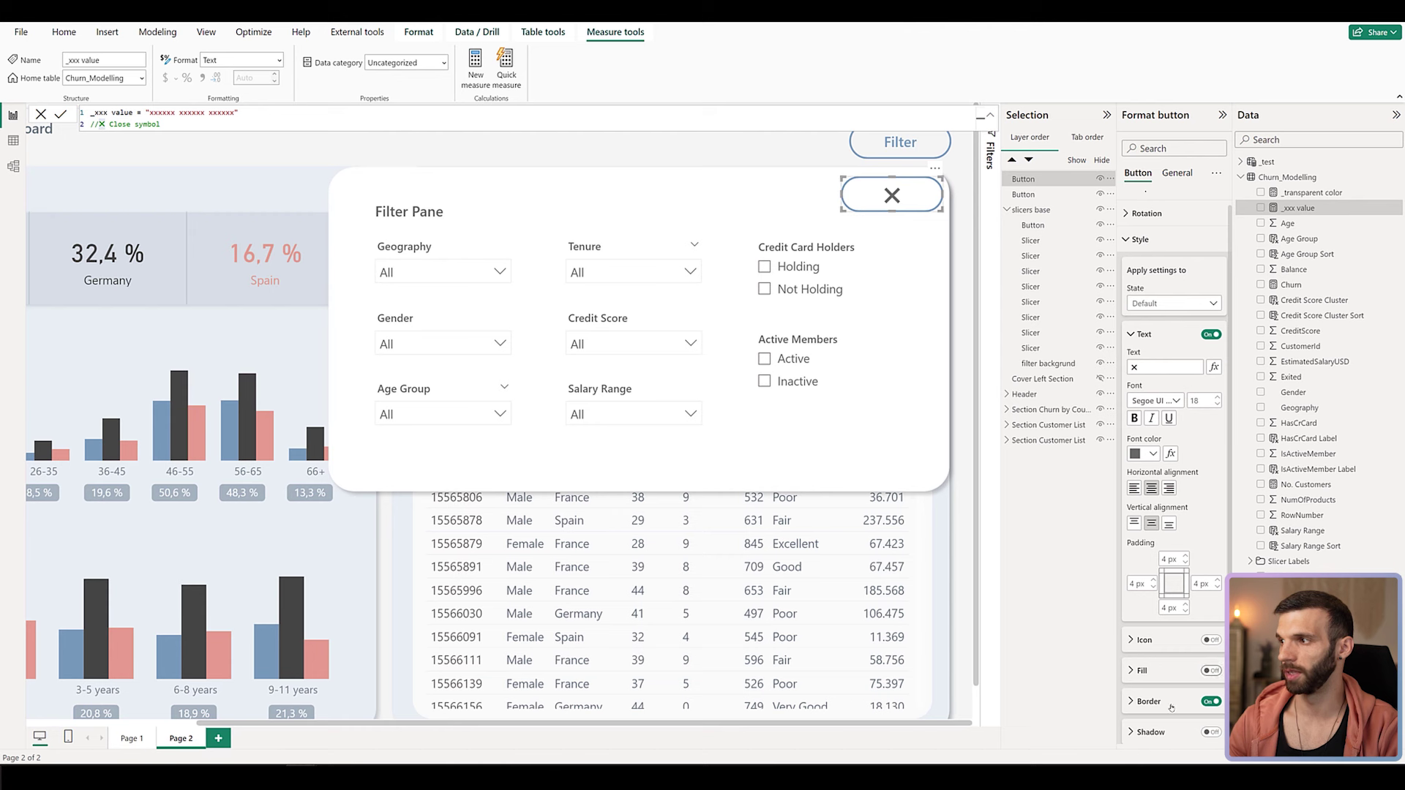
left_click(1209, 701)
Set the close button's On hover font color to a lighter gray, the third shade under white.
scroll(1206, 695, "up", 1)
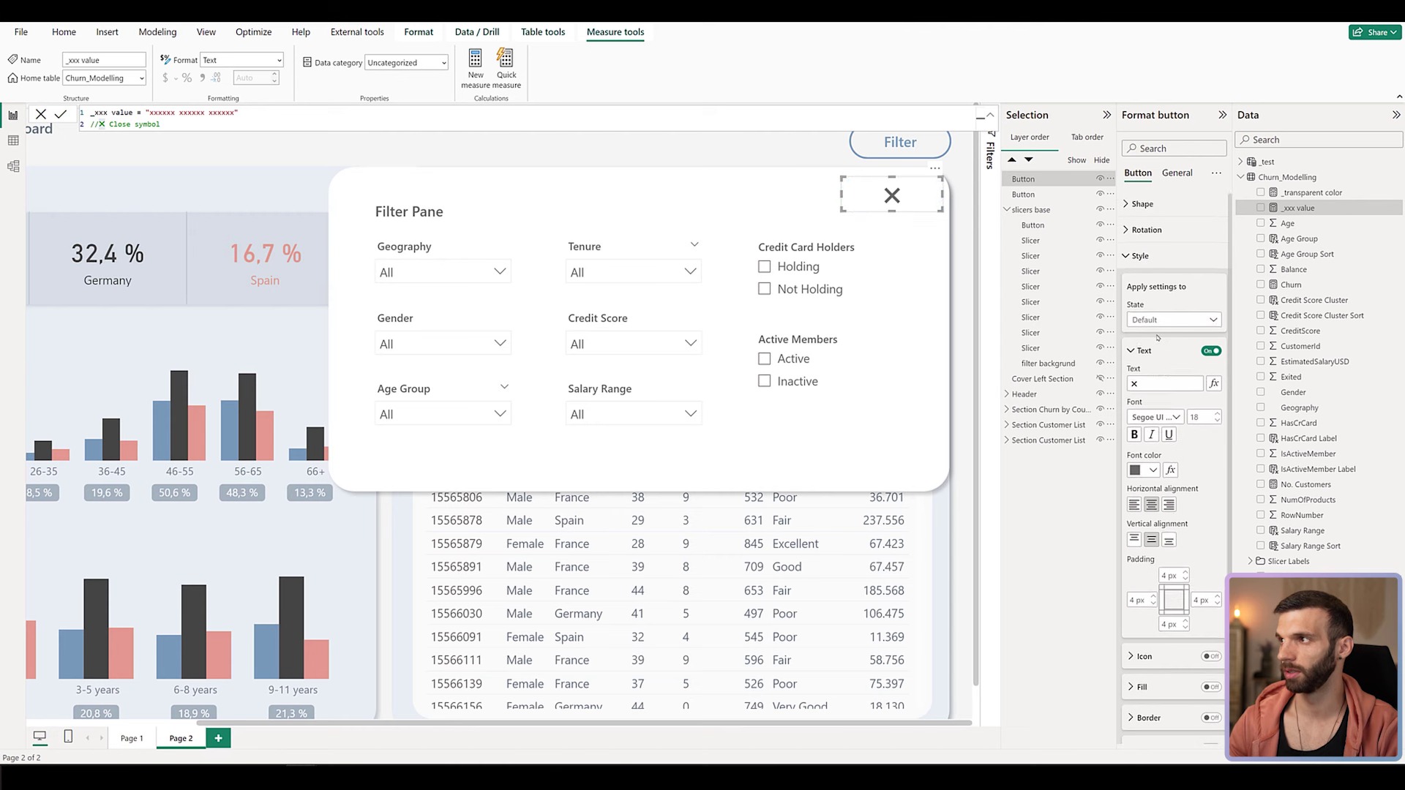
left_click(1150, 319)
left_click(1153, 350)
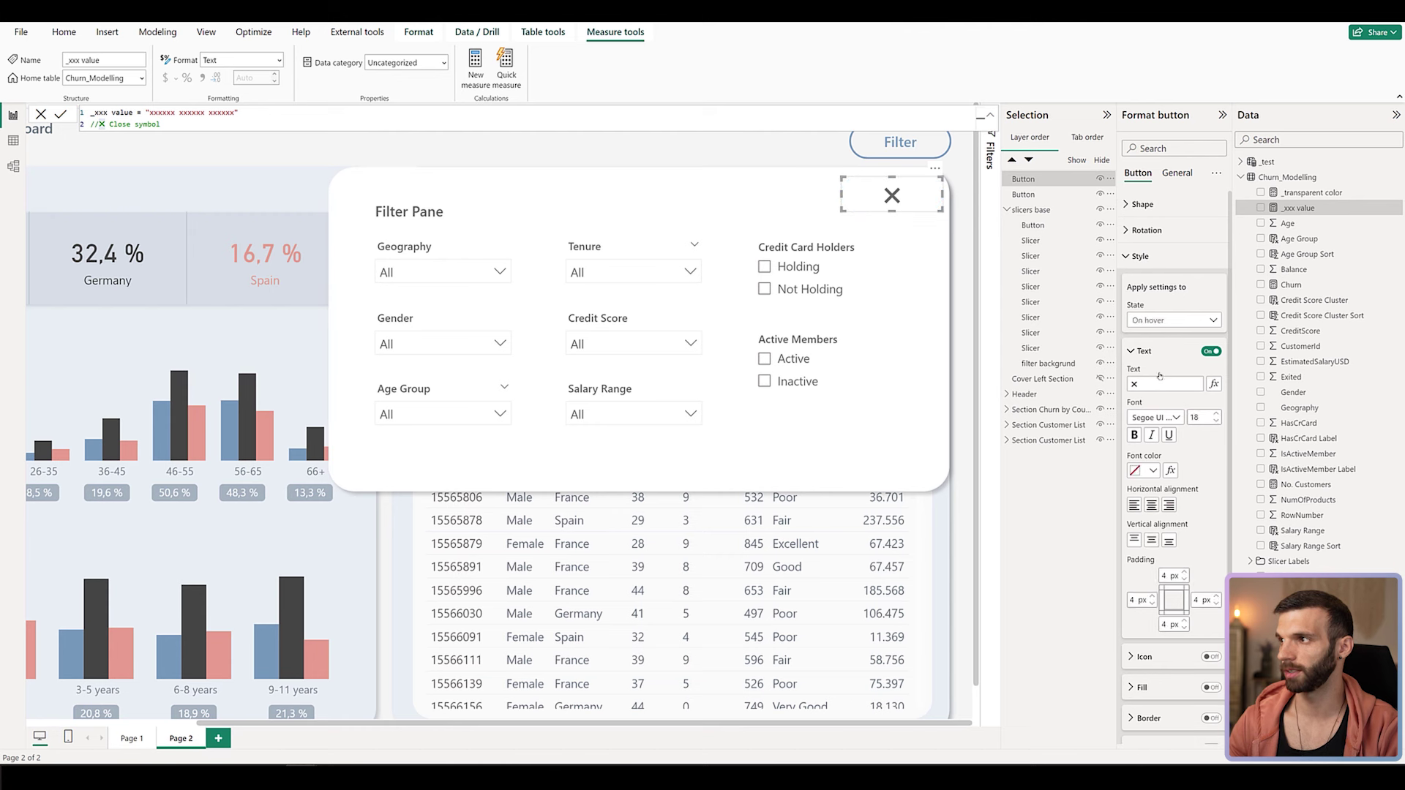
left_click(1151, 470)
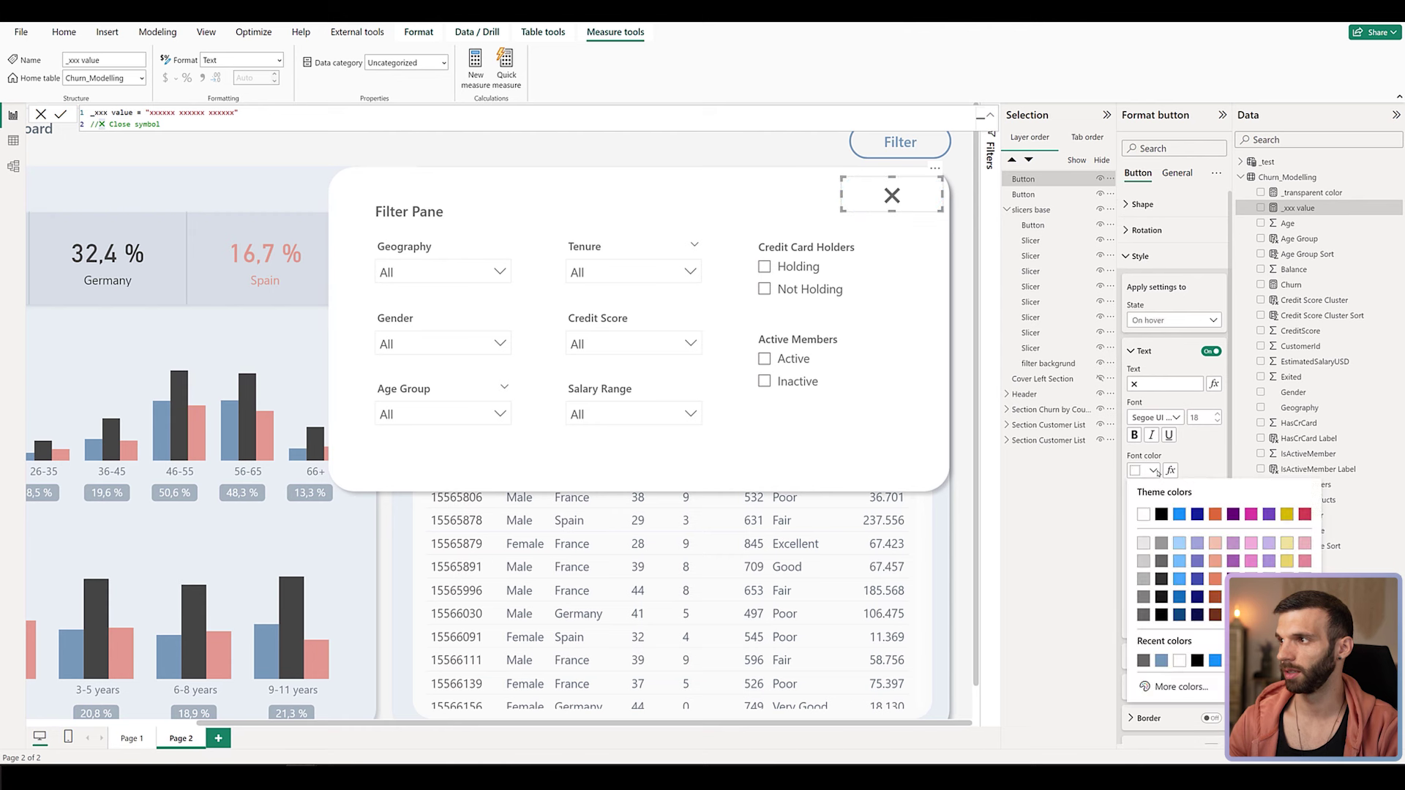
left_click(1144, 579)
Set the close button's On press font color to dark gray, the second shade under black, and test its appearance on the page.
left_click(1155, 321)
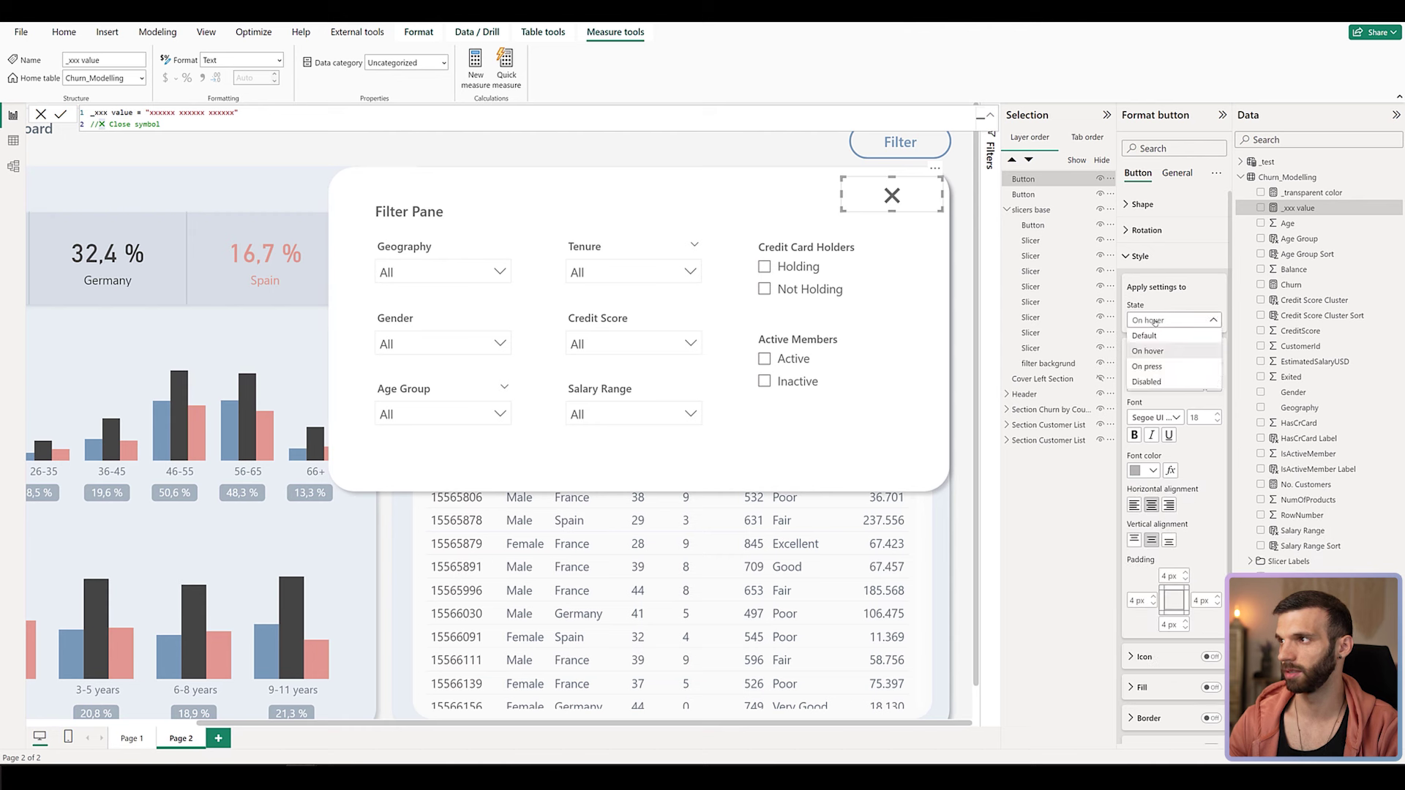
left_click(1179, 365)
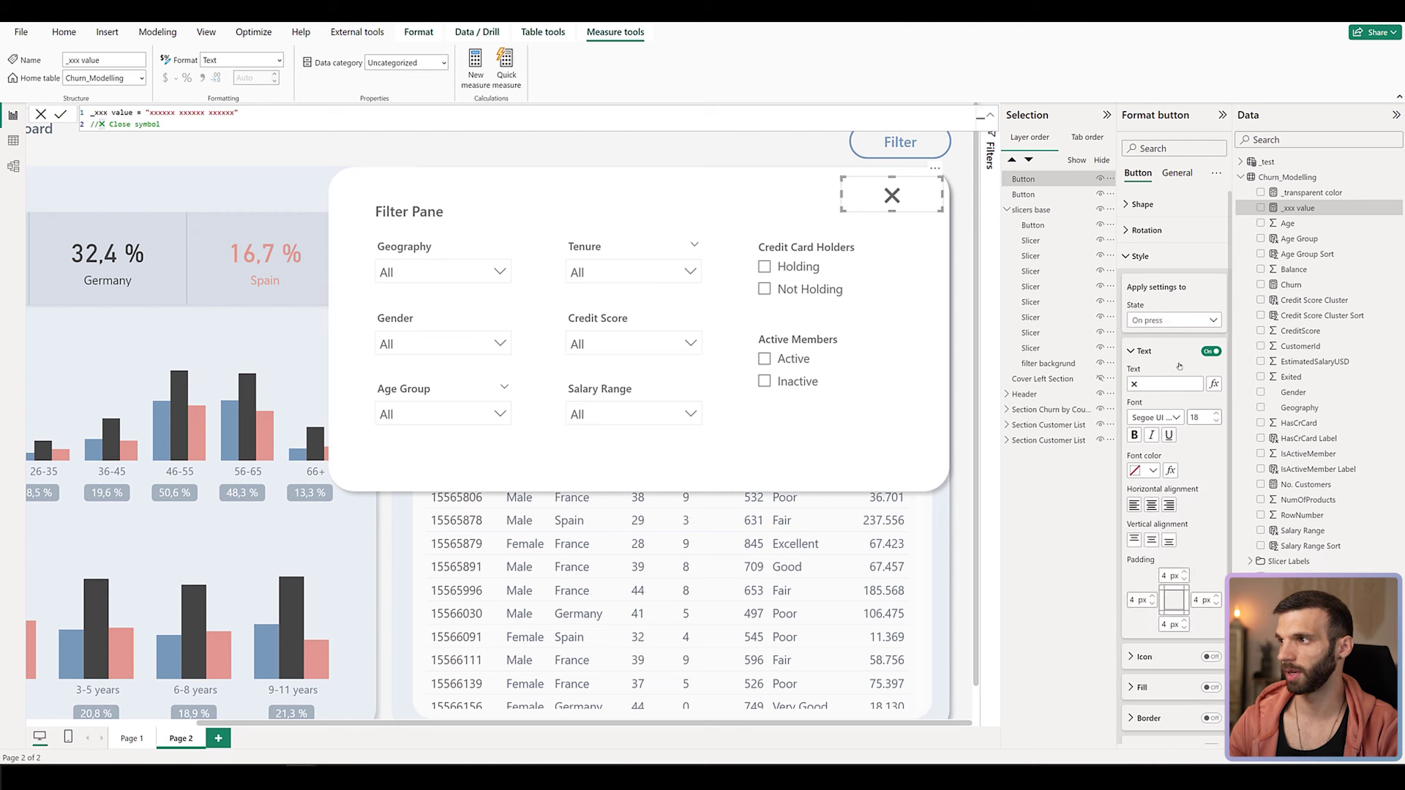
left_click(1153, 470)
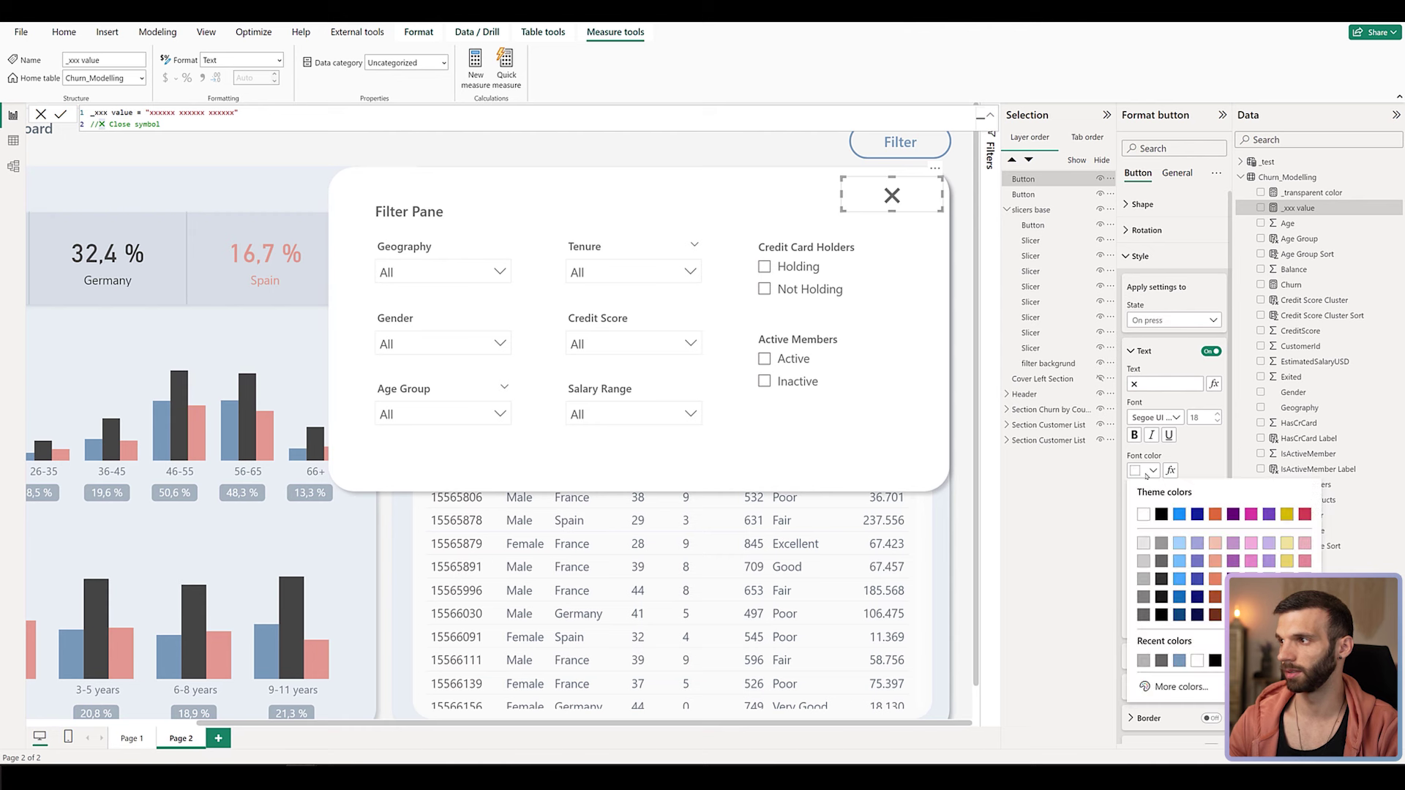
left_click(1161, 561)
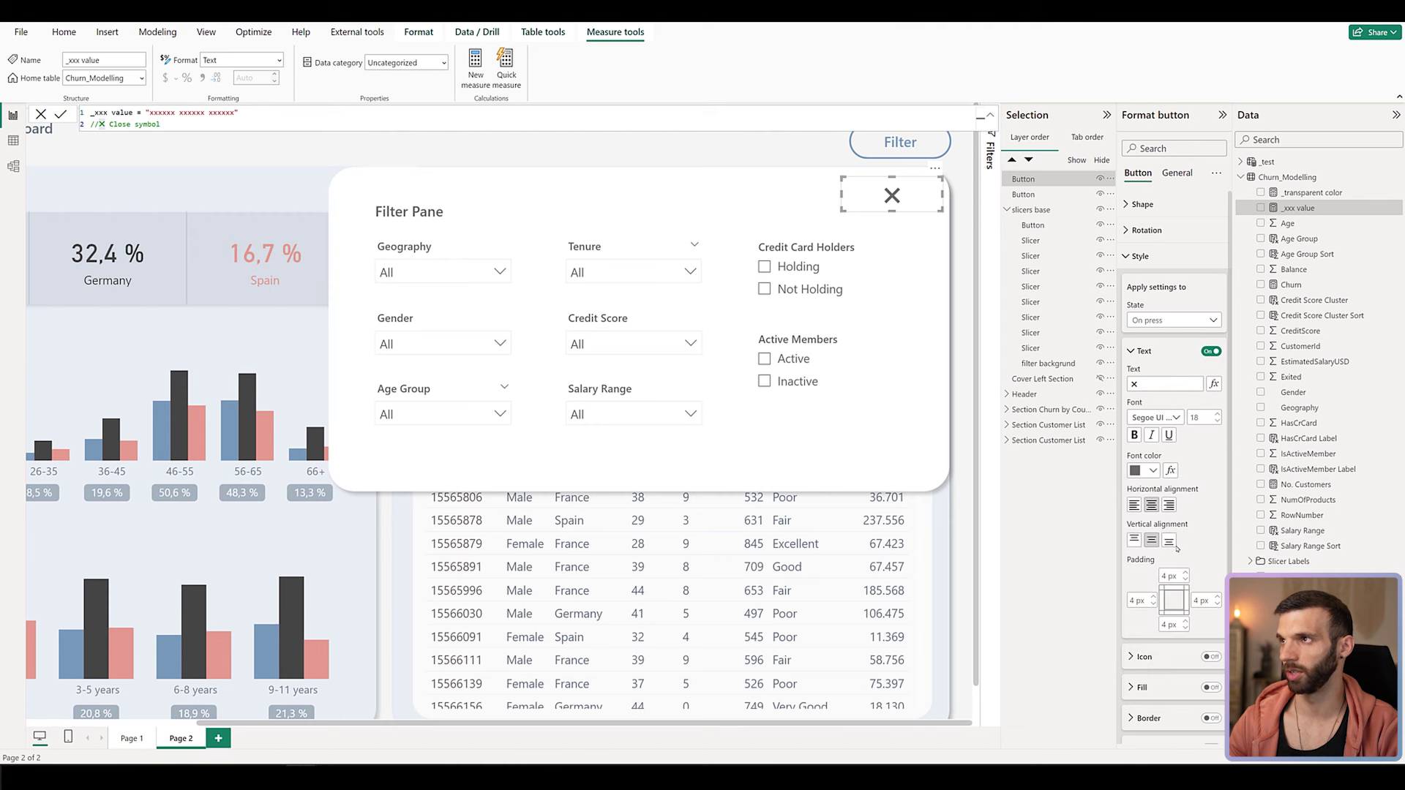
left_click(891, 196)
left_click(892, 196)
left_click(892, 196)
left_click(892, 197)
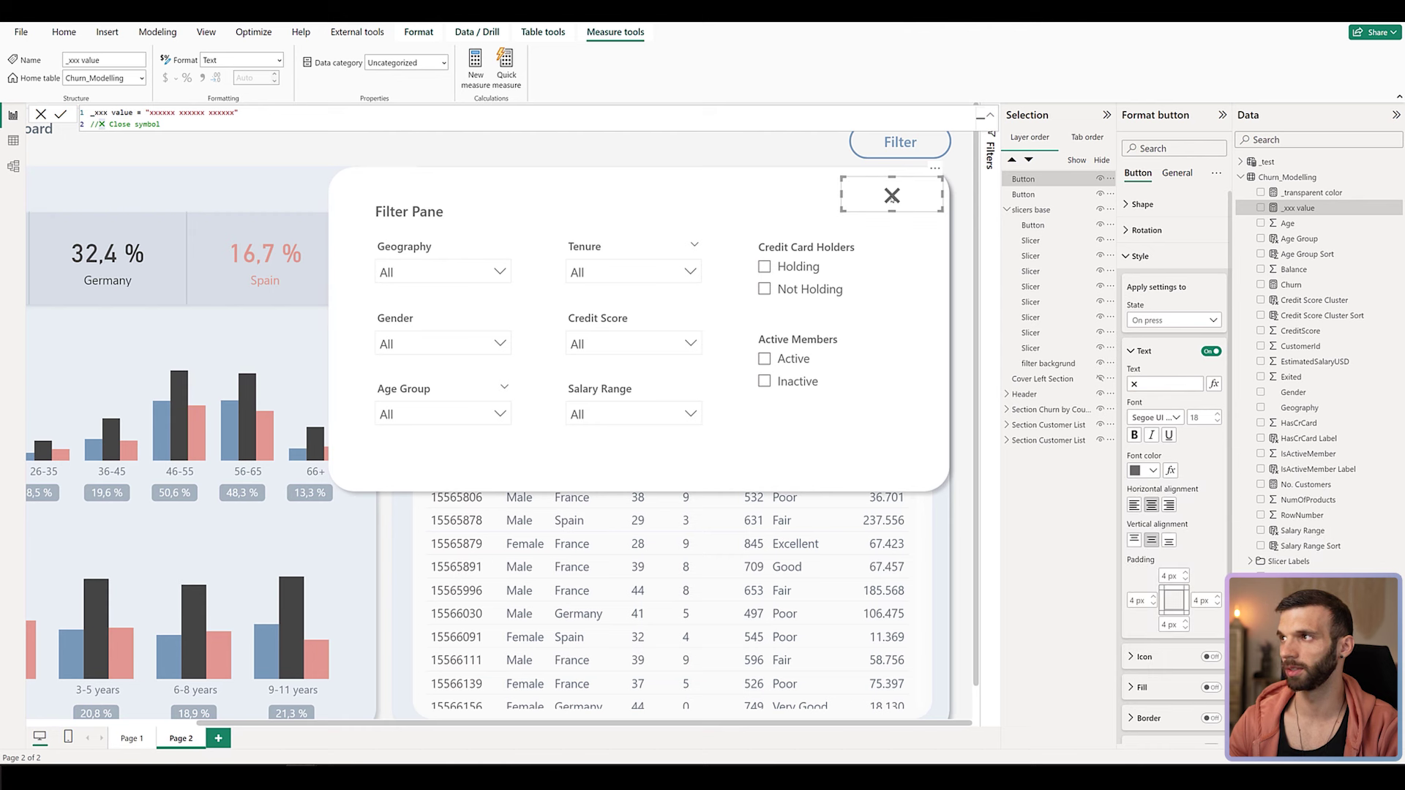
Set the close button's width to 40 and place it in the upper-right corner of the filter pane.
left_click(1176, 174)
left_click(1144, 235)
double_click(1149, 302)
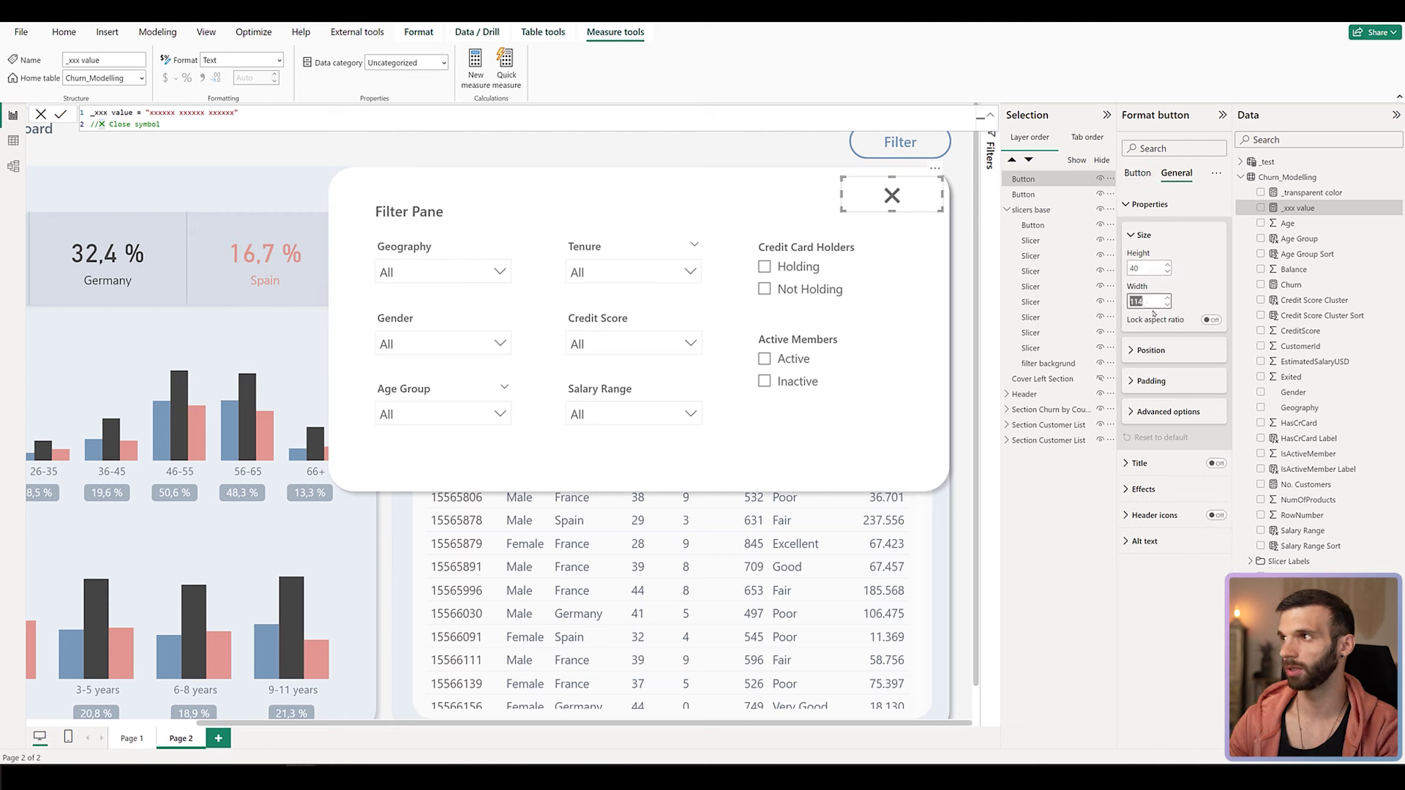
type("40")
key("Return")
left_click_drag(860, 205, 921, 210)
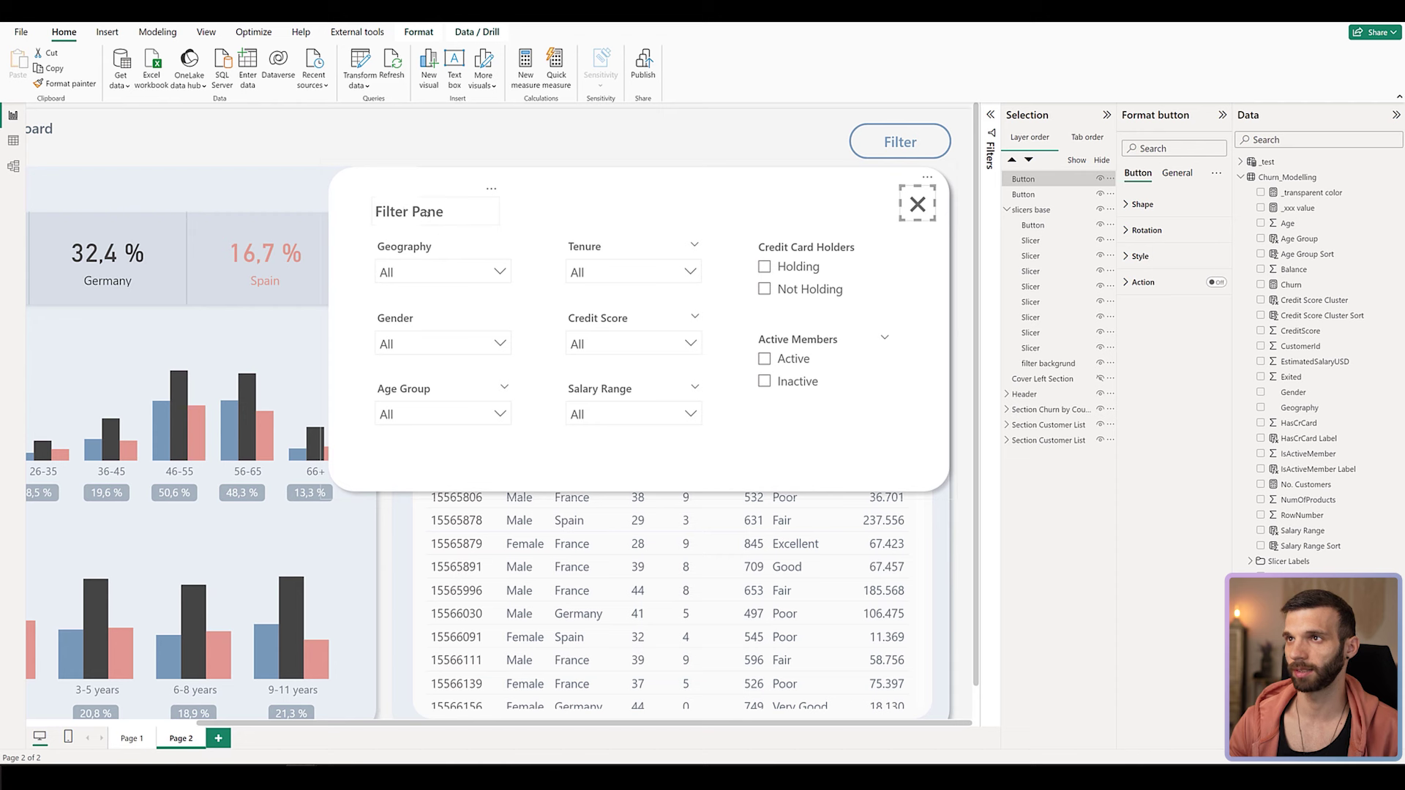
Align the Filter Pane title and the close button along their top edges.
left_click(621, 206)
left_click(435, 212)
left_click(418, 31)
left_click(275, 82)
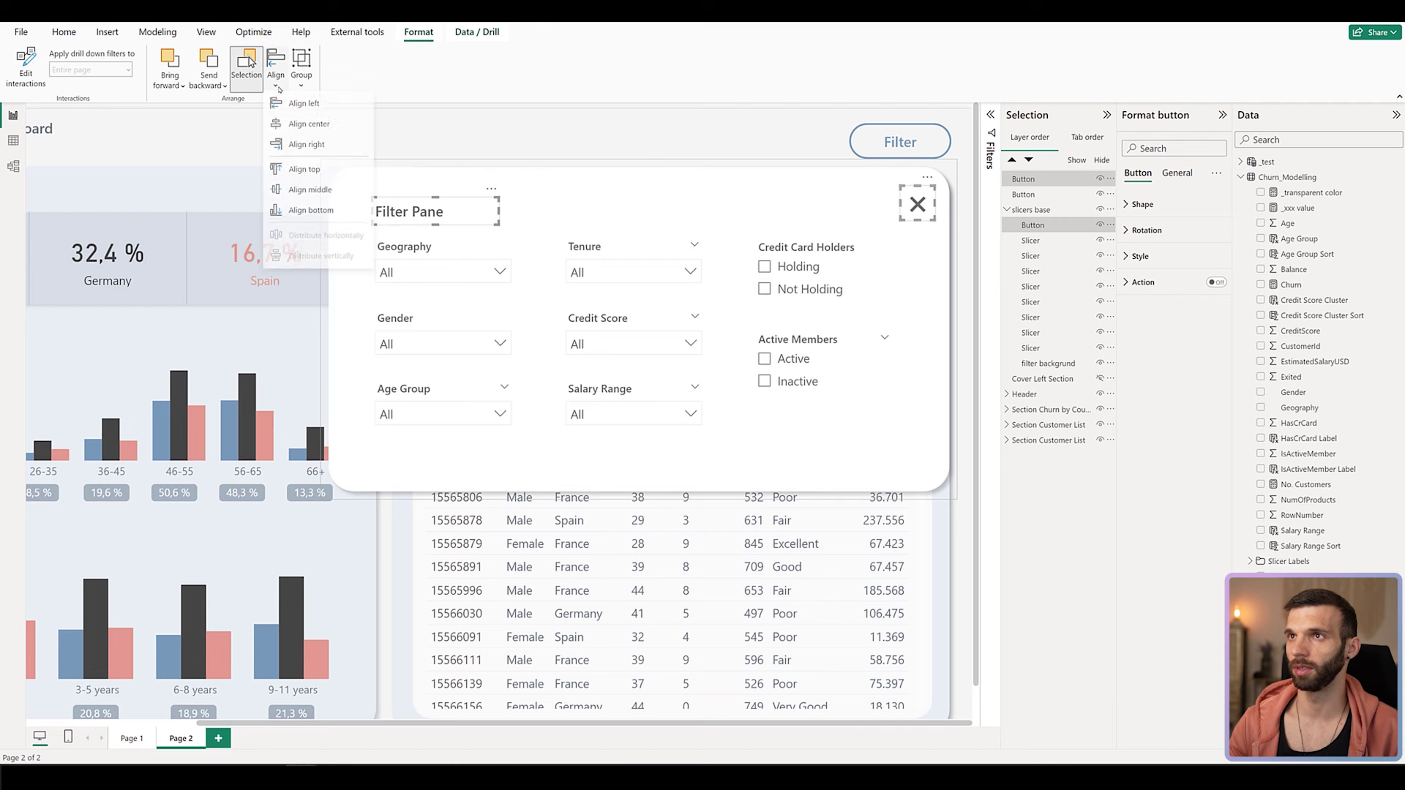
left_click(301, 173)
key("Escape")
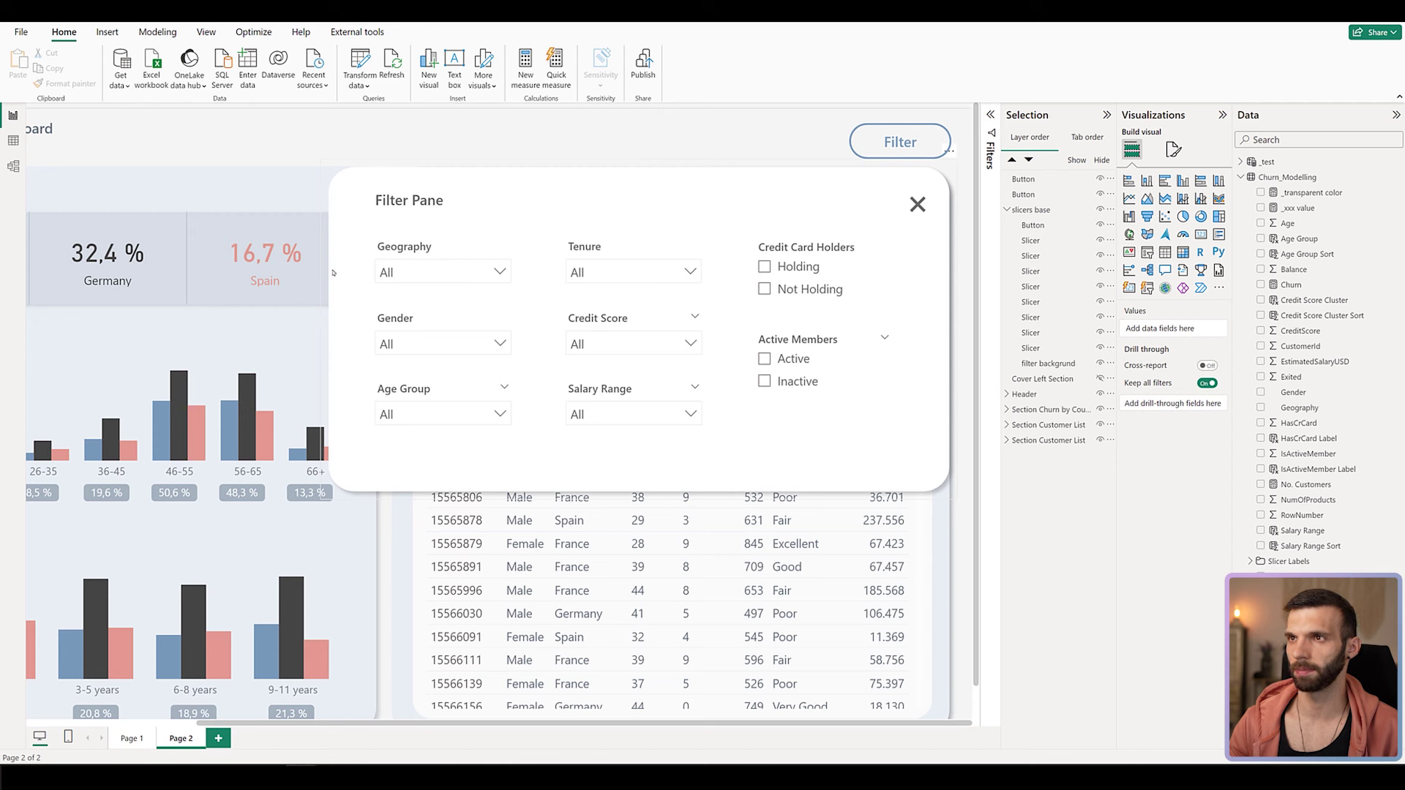
Narrow the filter background shape slightly by moving its left edge inward toward the slicers.
left_click(322, 311)
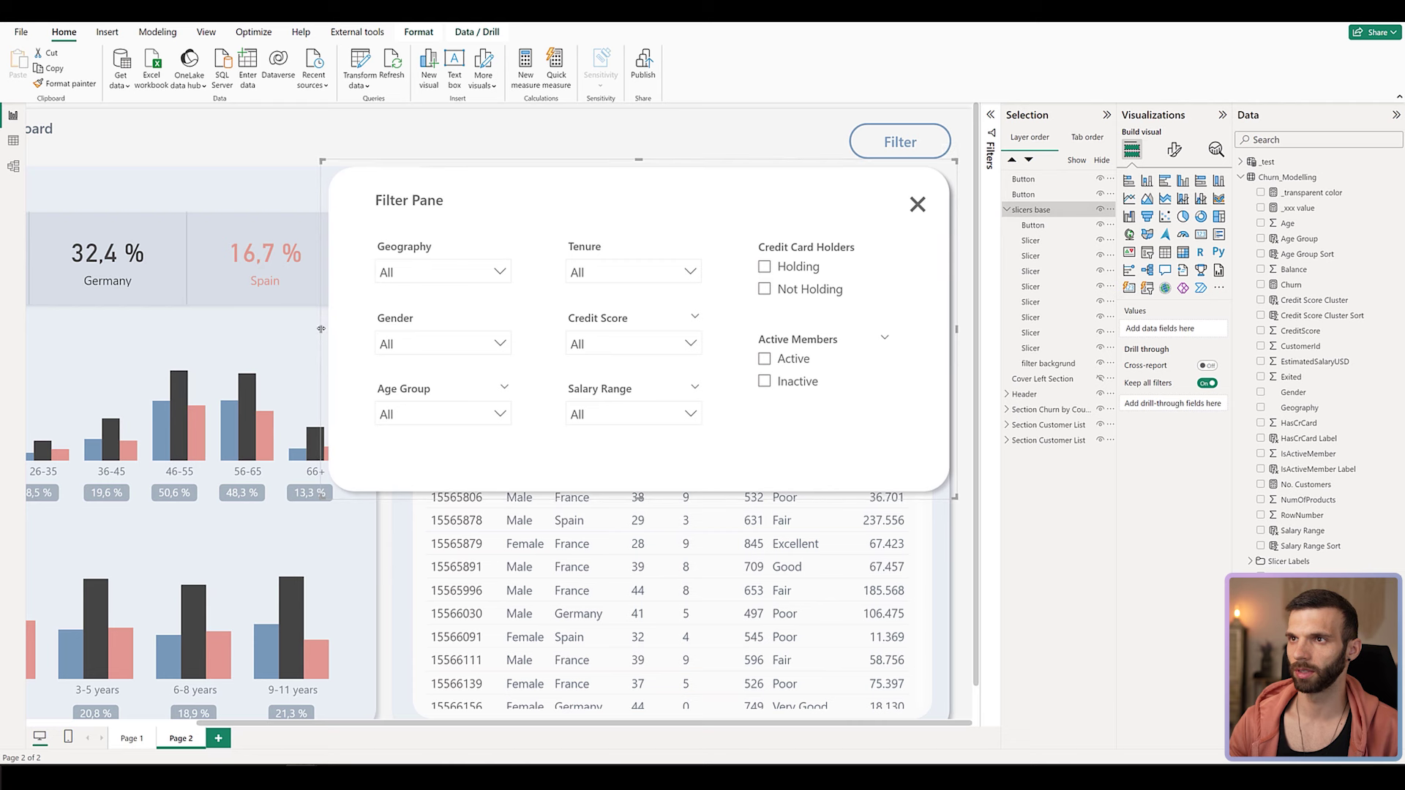
left_click(332, 328)
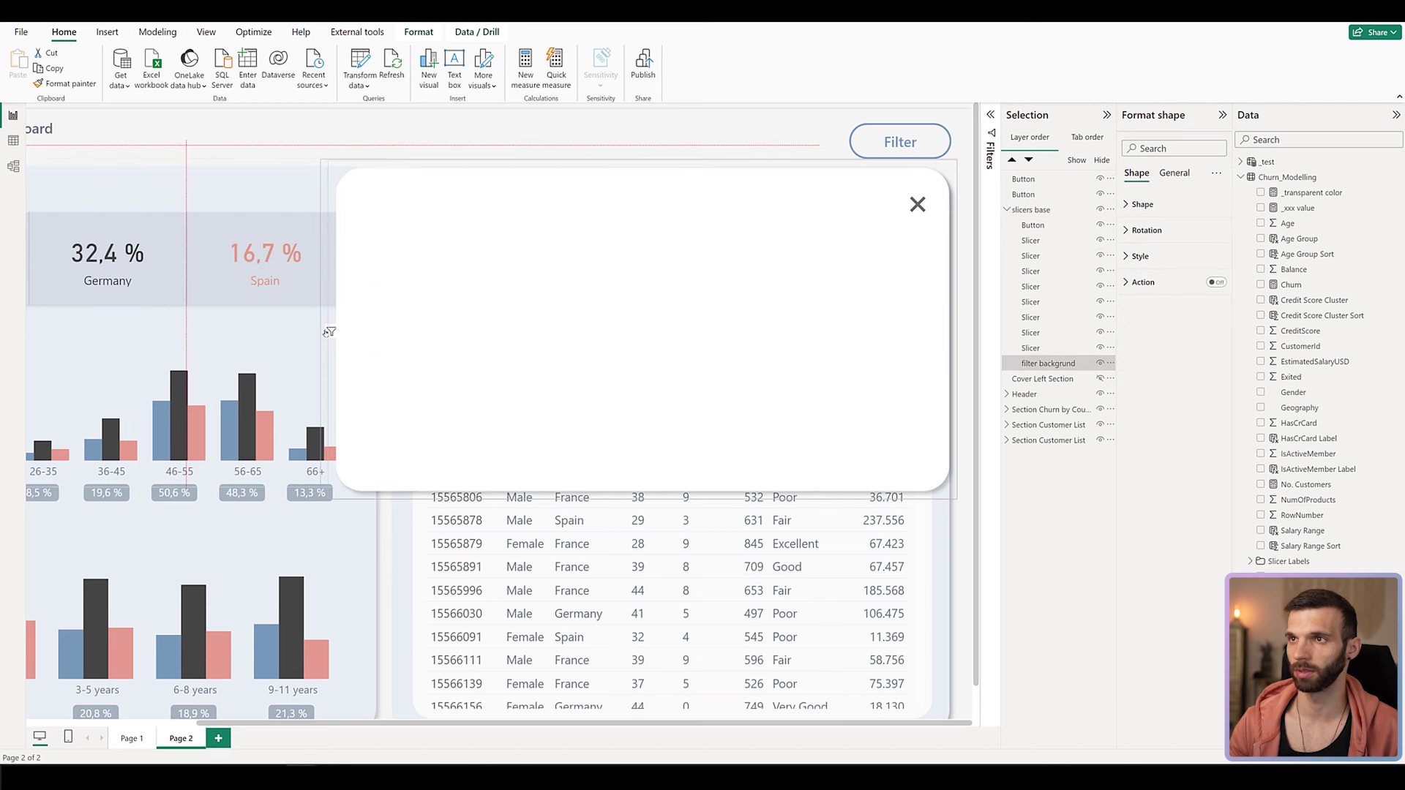
left_click(395, 135)
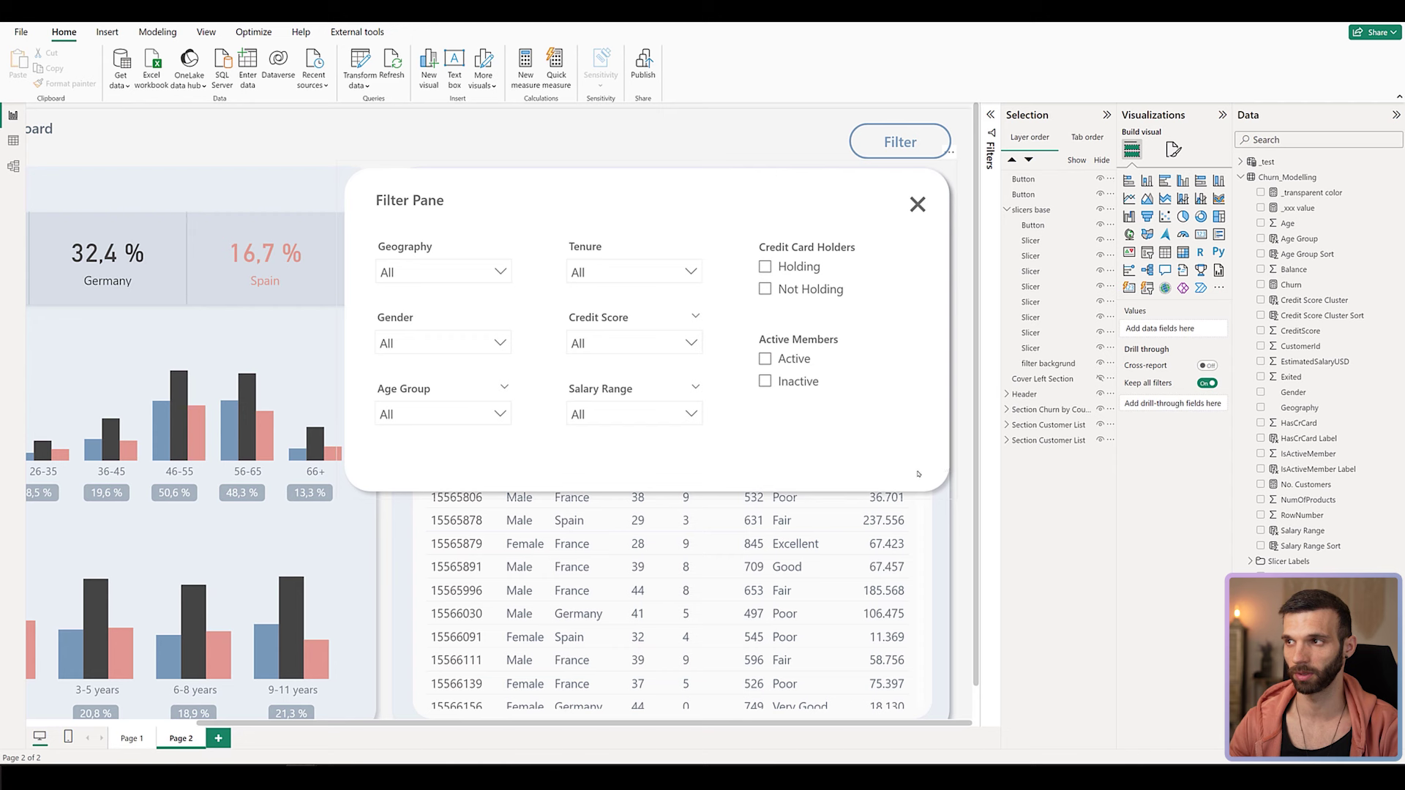
Duplicate the Filter button and place the copy in the lower-right corner of the filter pane.
left_click(930, 197)
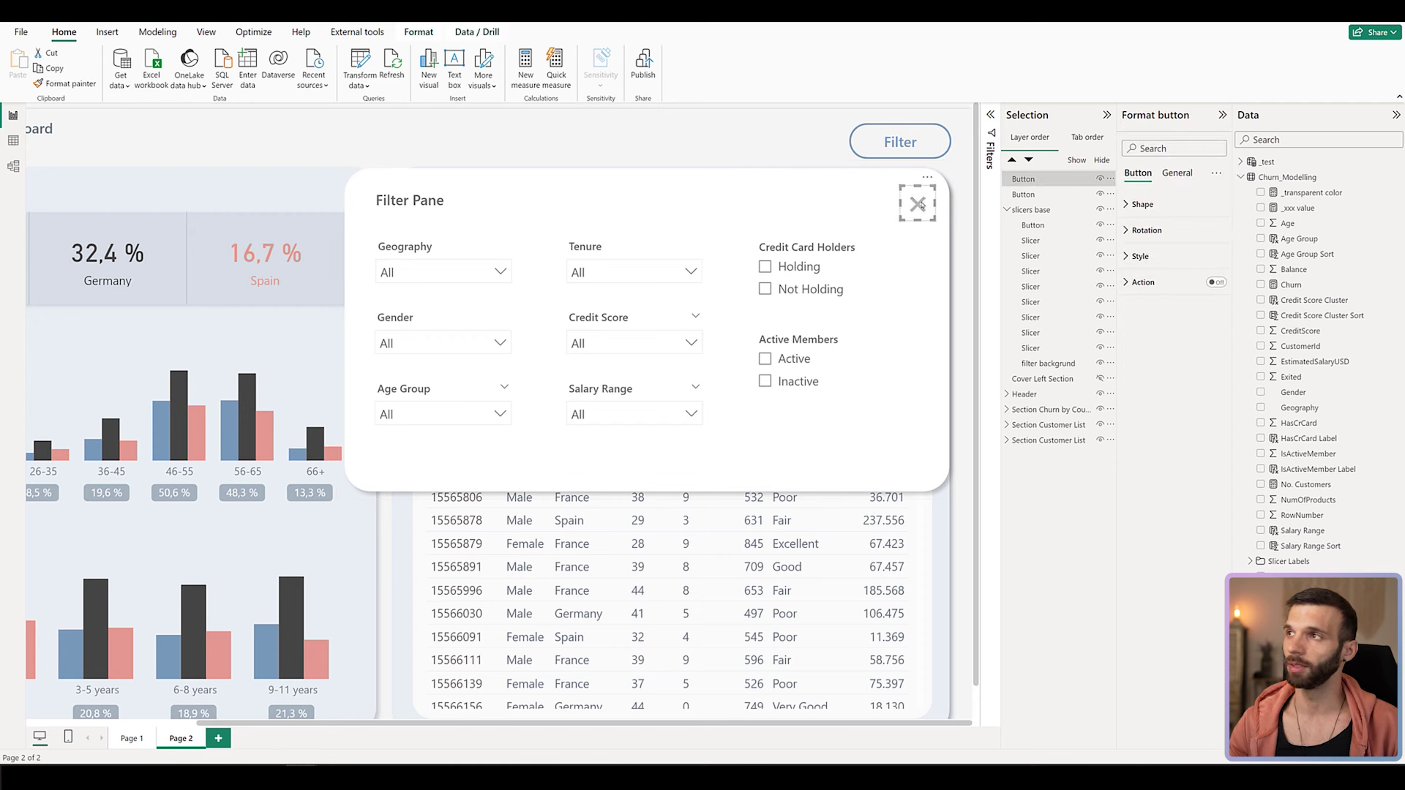
left_click(922, 150)
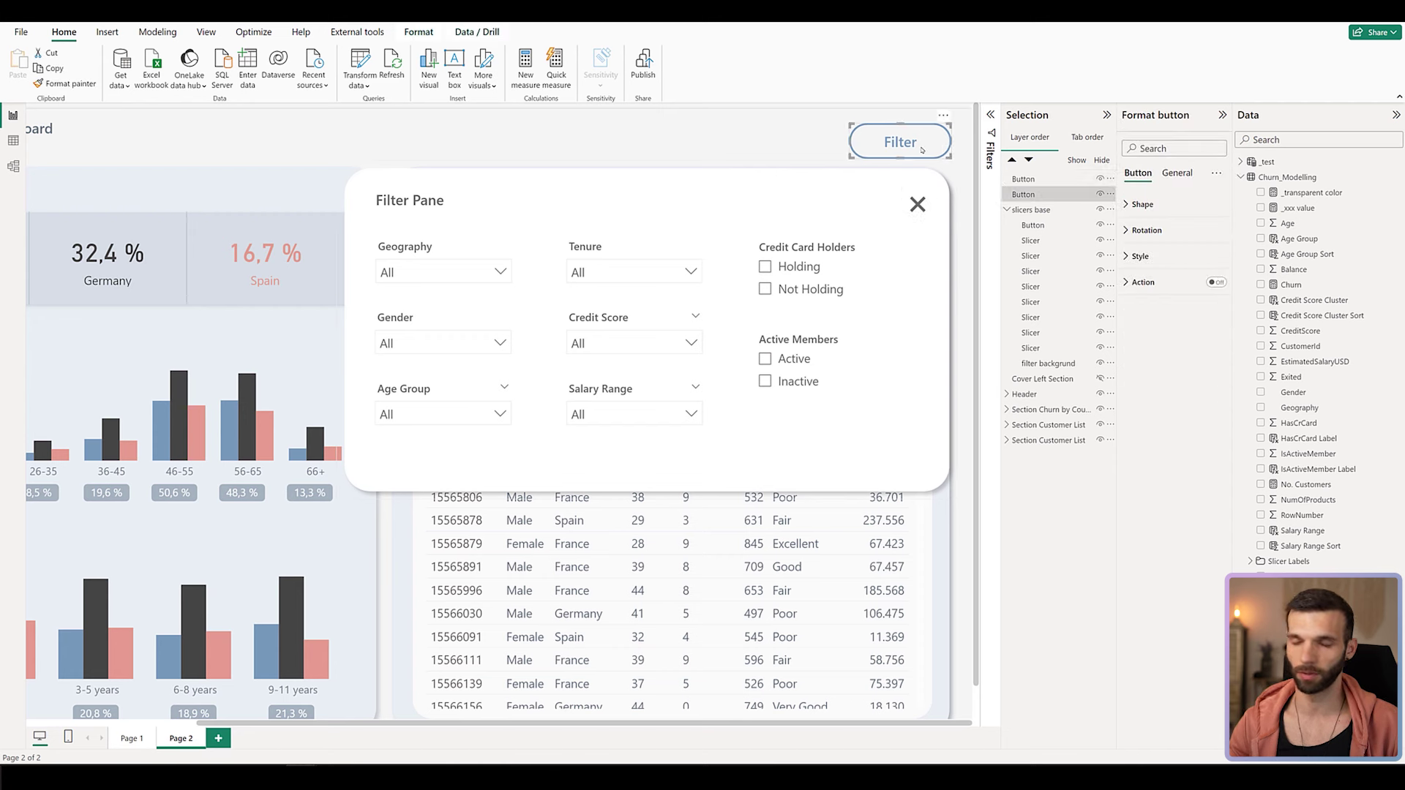
key("ctrl+c")
key("ctrl+v")
left_click_drag(885, 216, 883, 466)
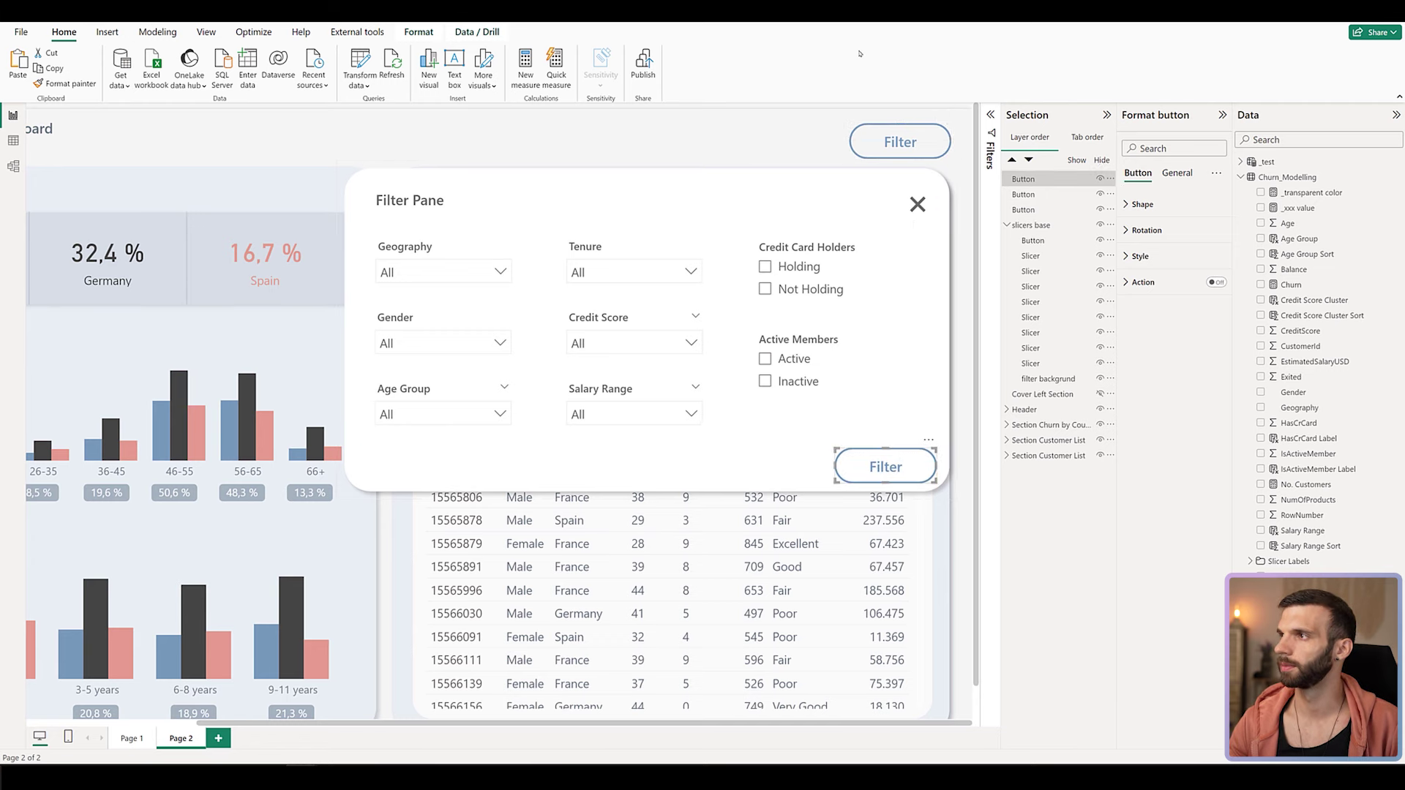
Set the default-state text of the lower-right pane button to Close and its font color to dark gray.
left_click(1150, 258)
left_click(1171, 319)
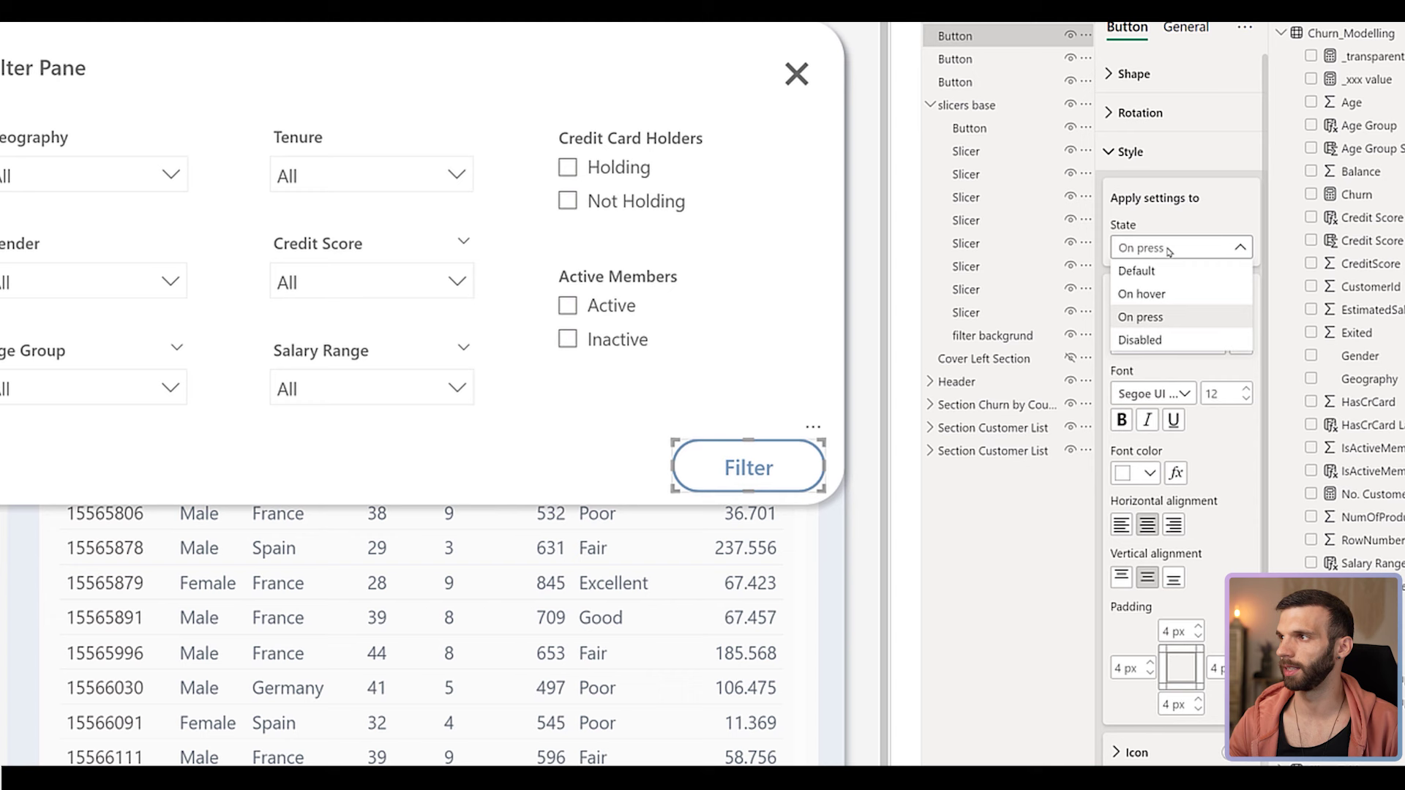
left_click(1154, 271)
left_click_drag(1164, 343, 1039, 338)
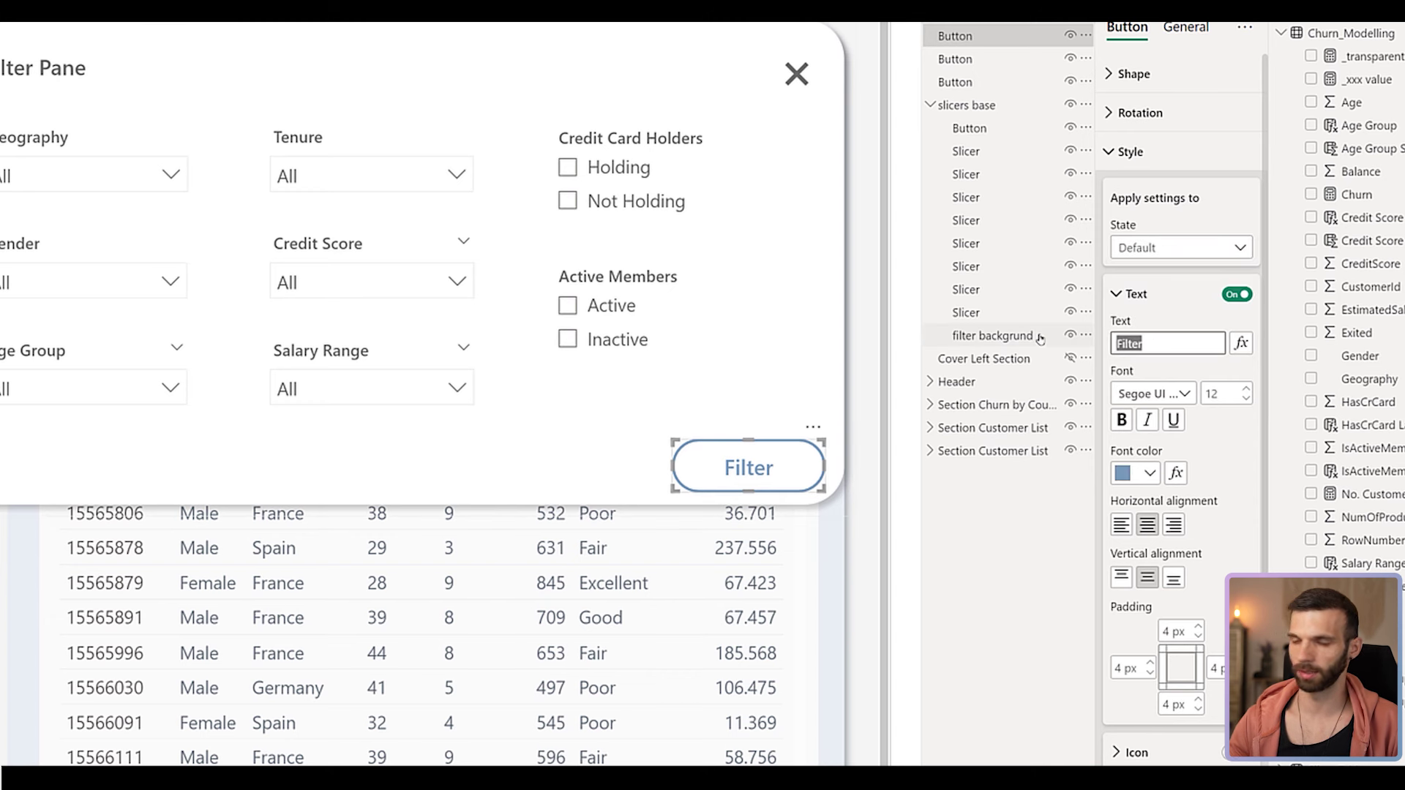
type("Close")
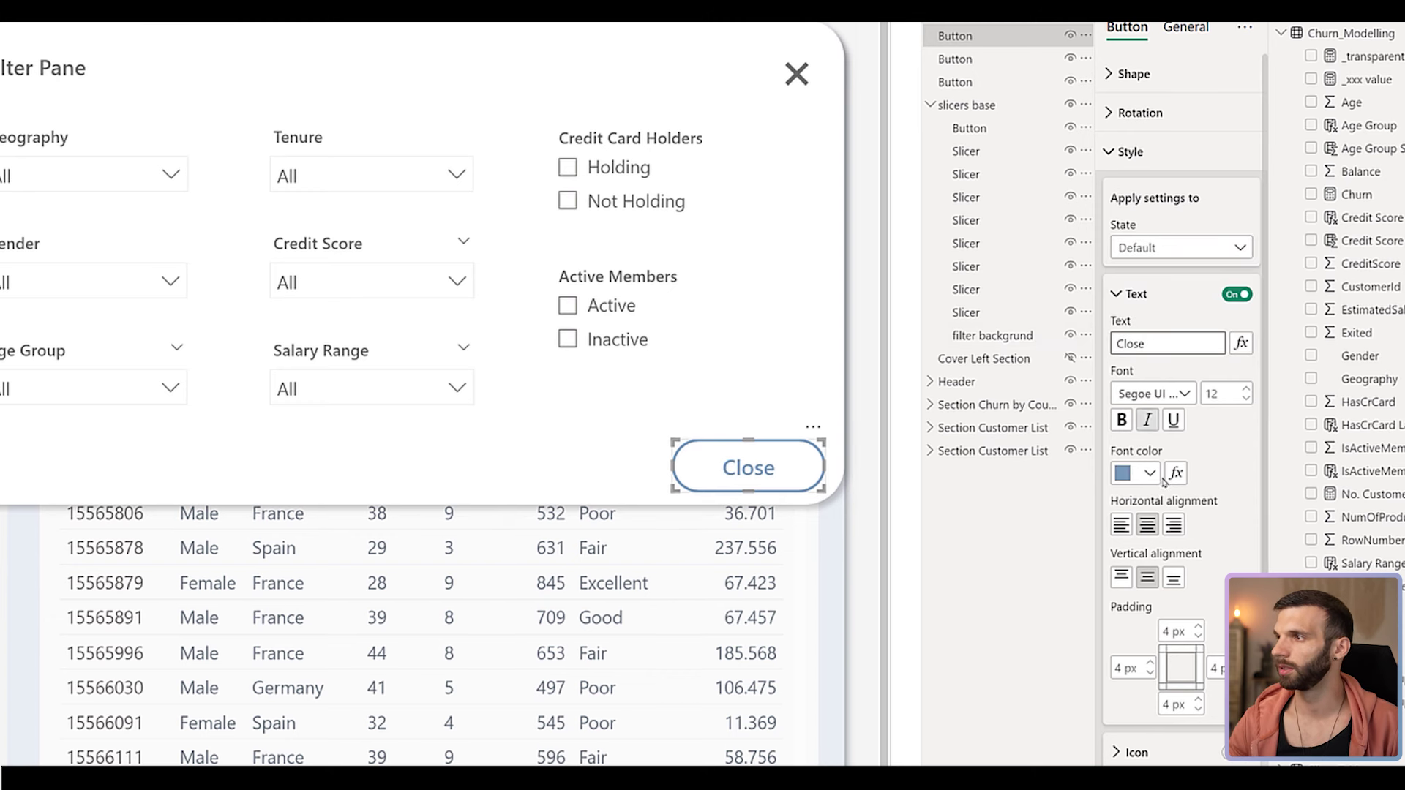
left_click(1150, 473)
left_click(1166, 608)
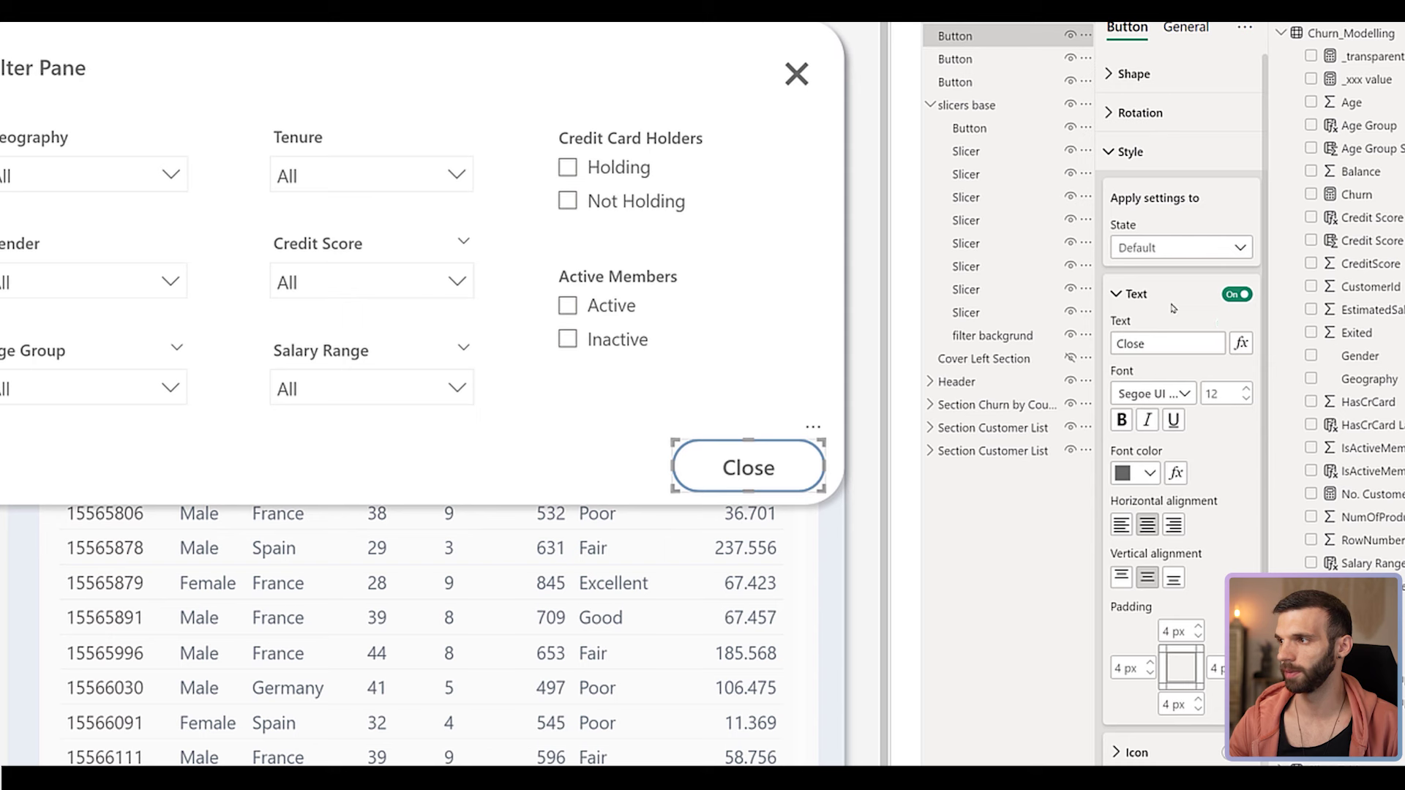
Turn off the Close button's border in its default state and open its fill settings.
scroll(1178, 658, "down", 2)
left_click(1237, 719)
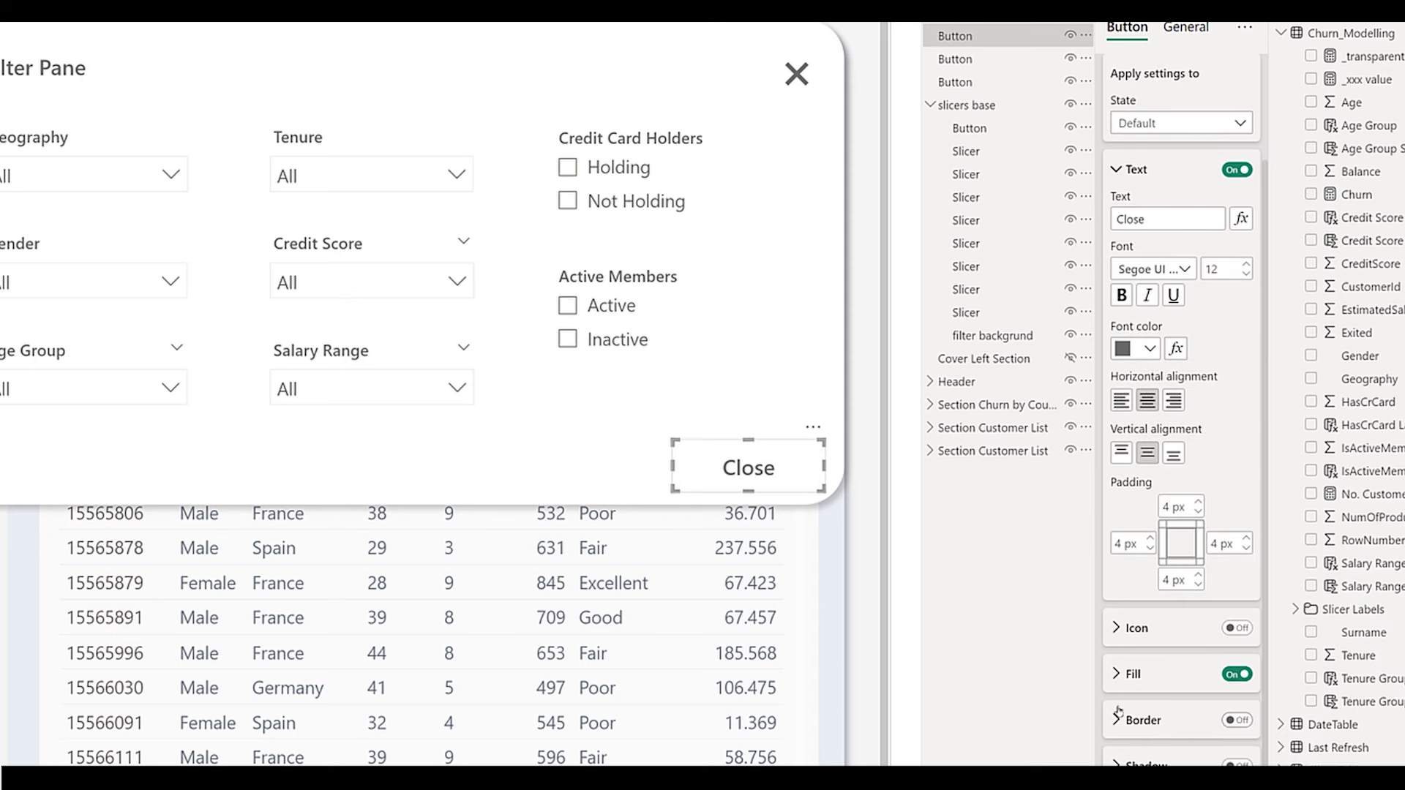
left_click(1118, 674)
scroll(1145, 618, "down", 2)
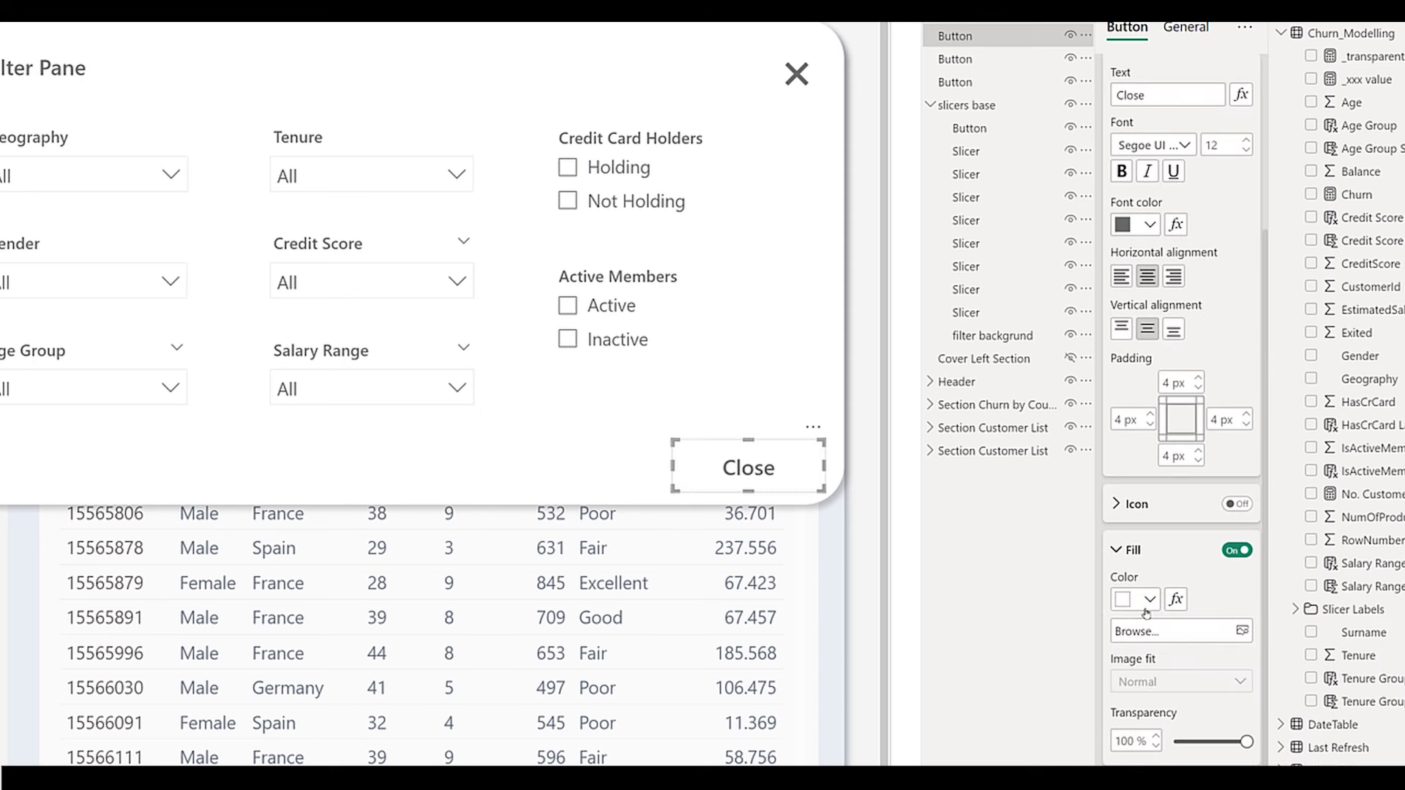
Set the Close button's fill color to gray for the On hover state.
scroll(1132, 244, "up", 4)
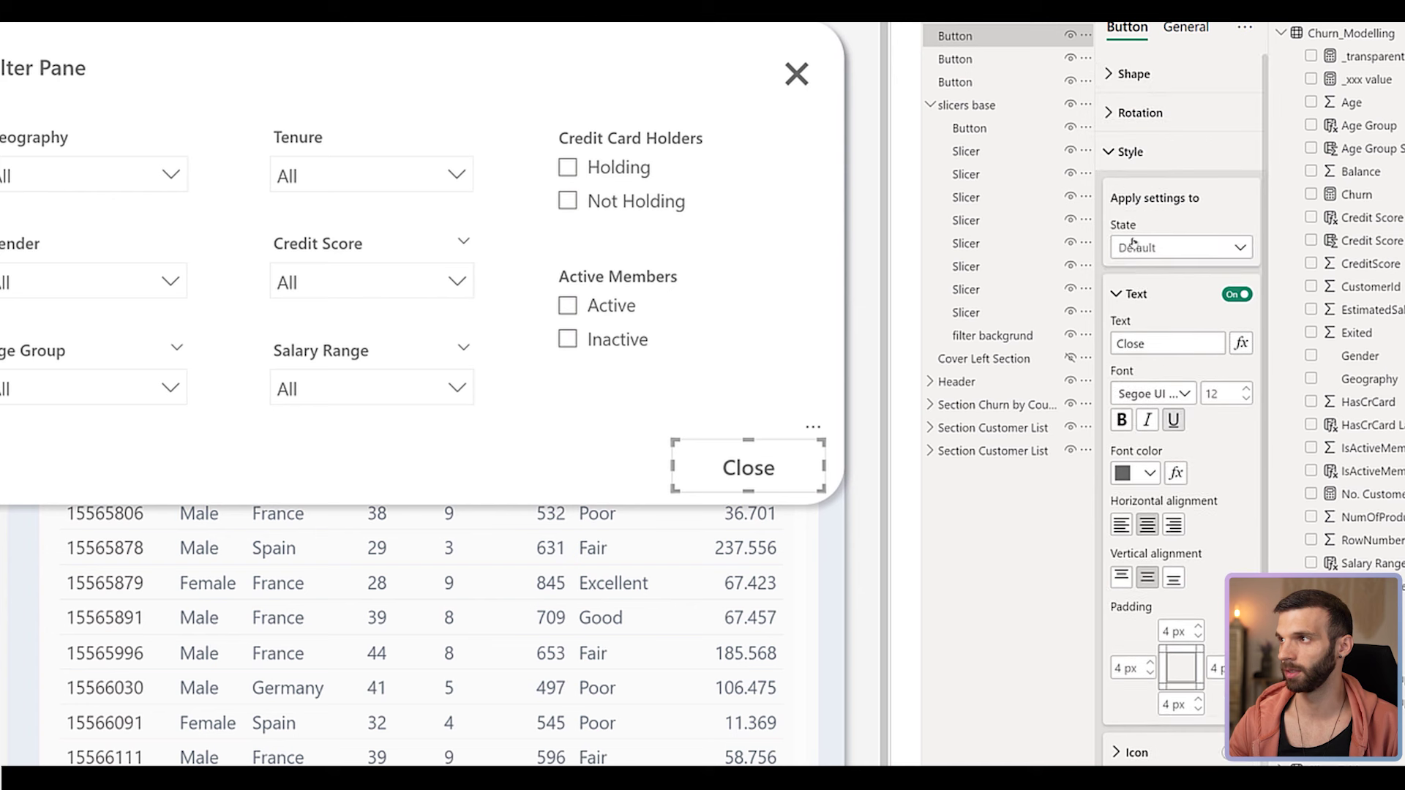
left_click(1134, 246)
left_click(1140, 270)
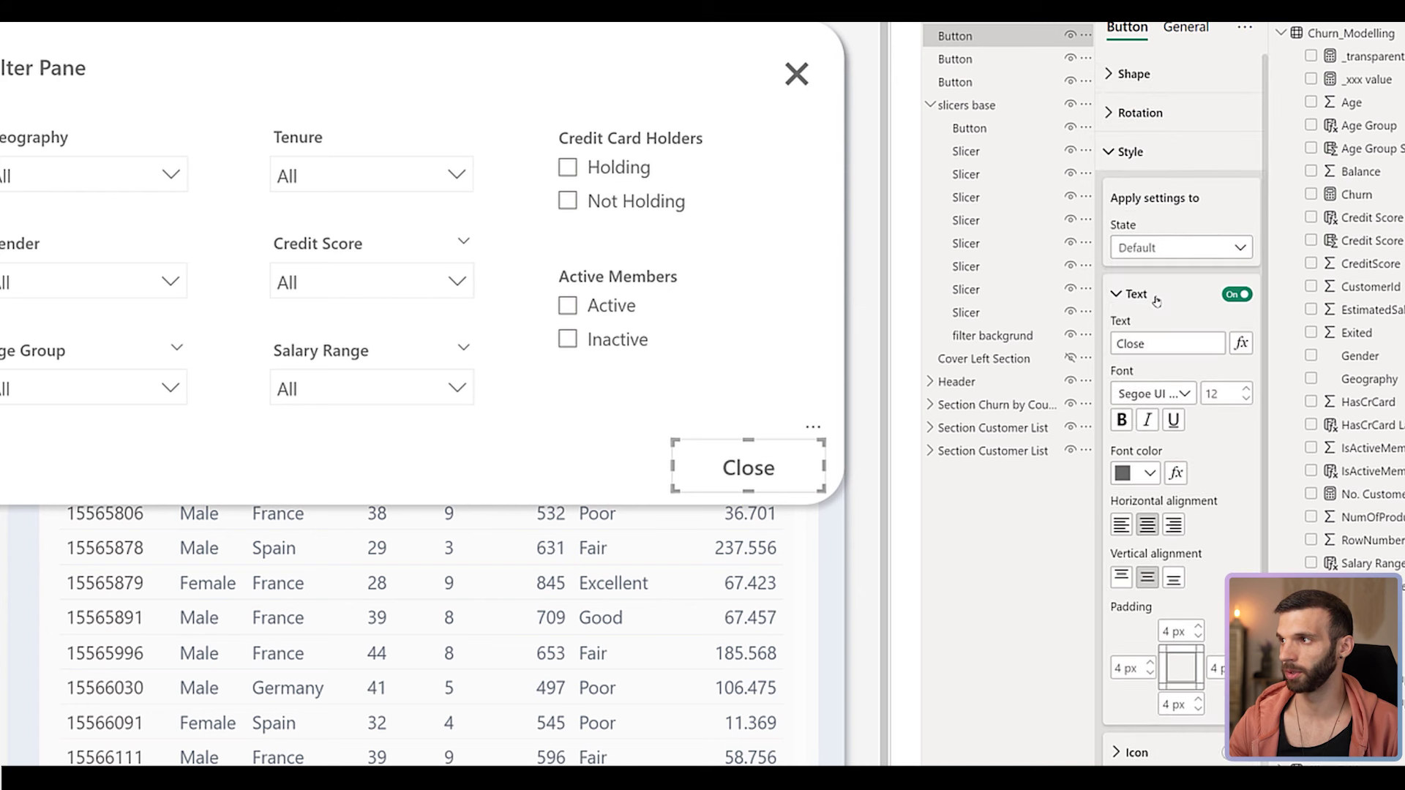
left_click(1151, 476)
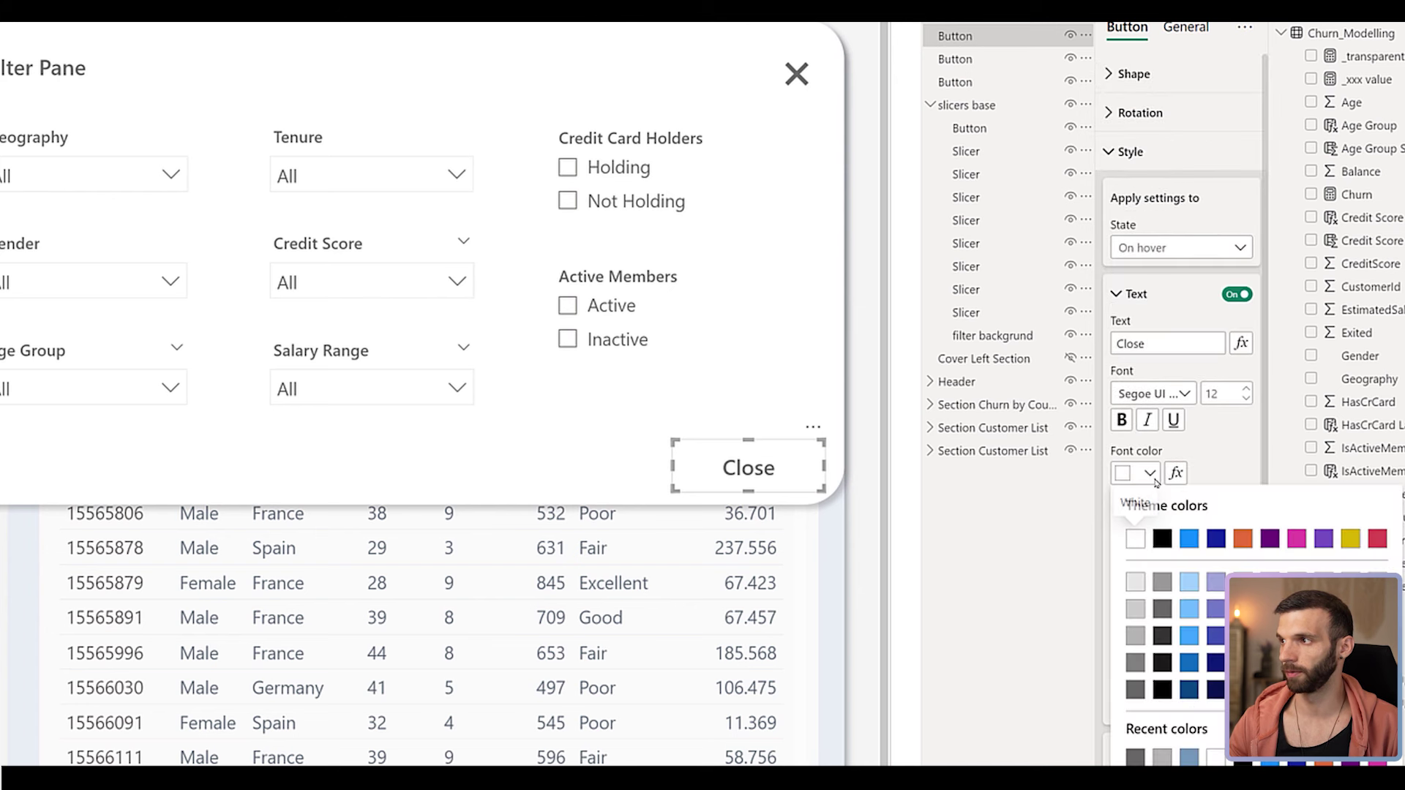
left_click(1107, 451)
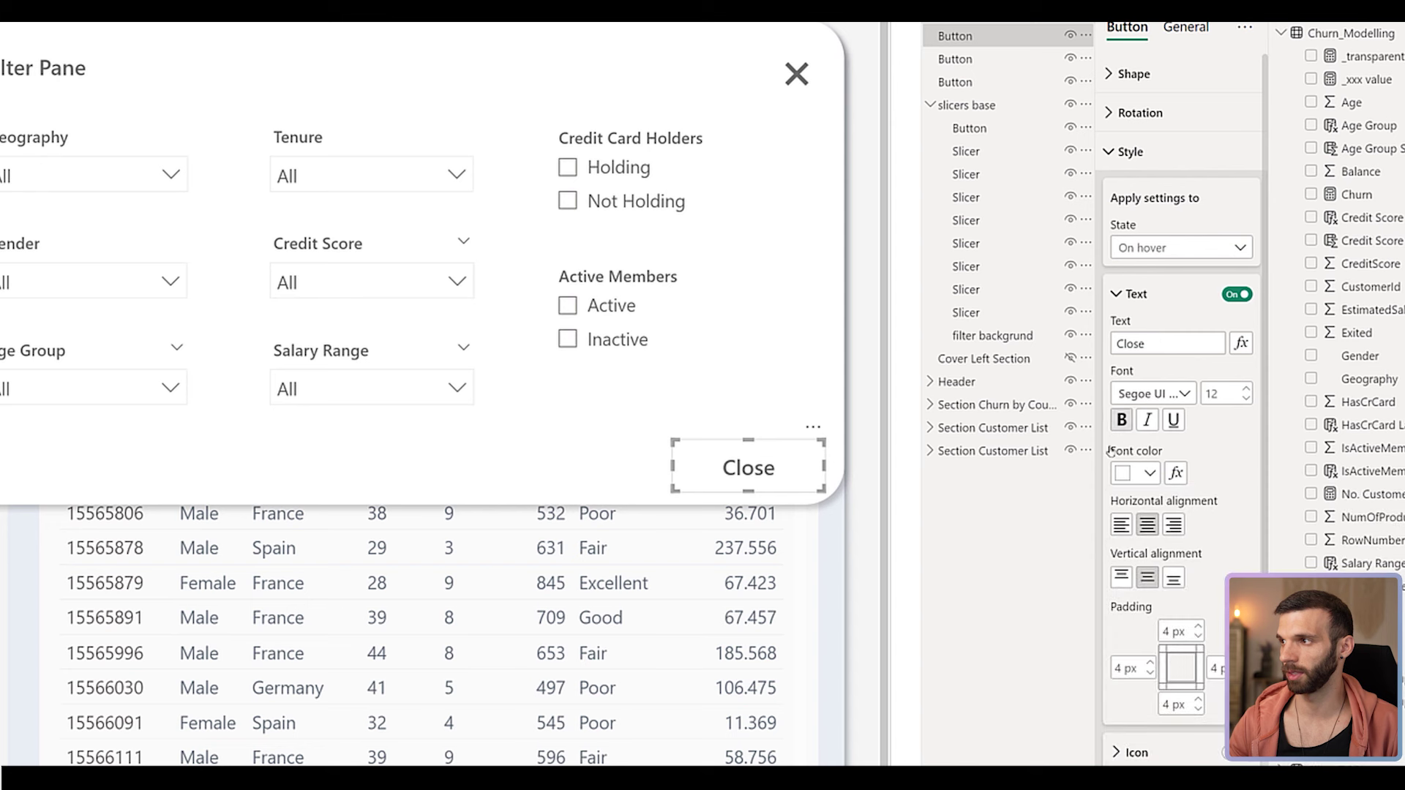
scroll(1156, 643, "down", 4)
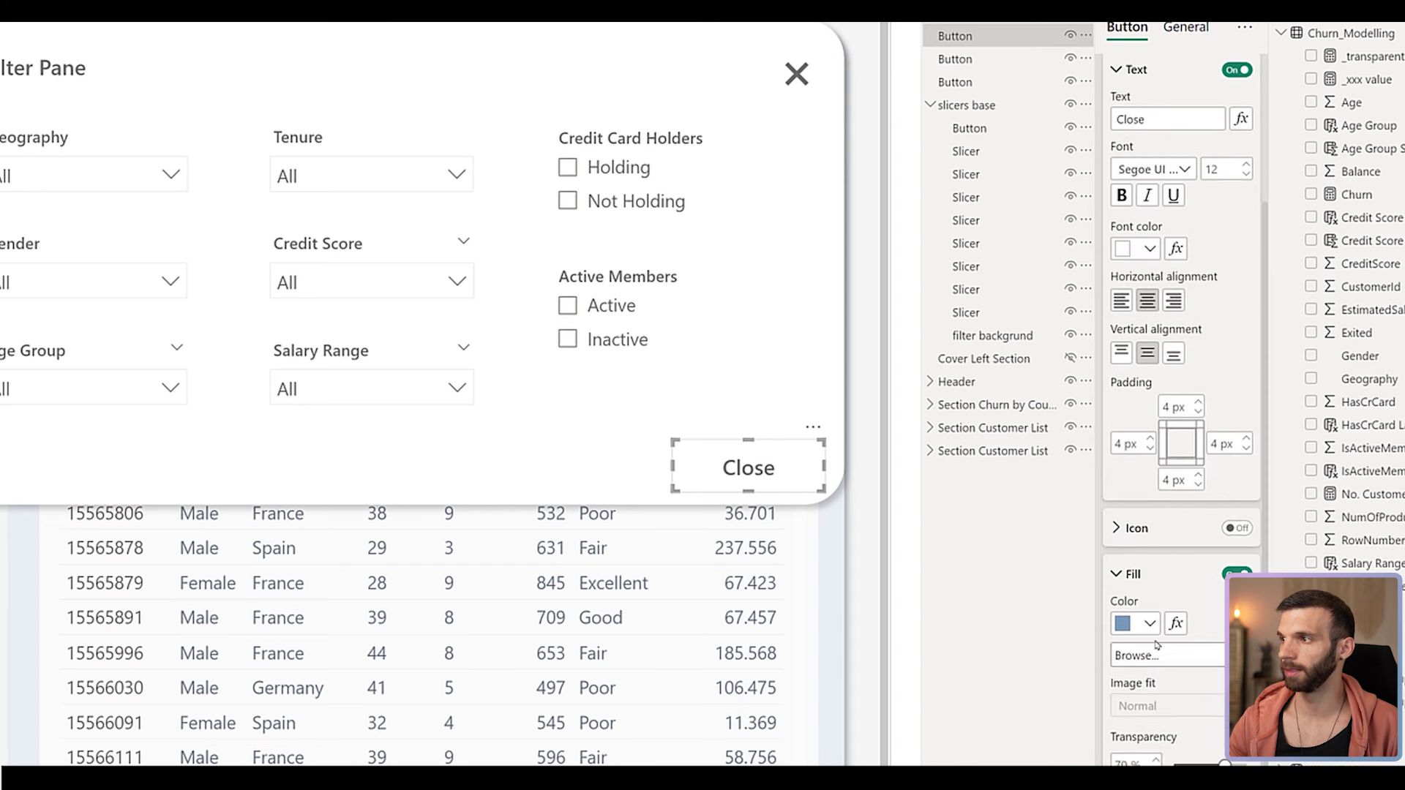
scroll(1157, 644, "down", 1)
left_click(1149, 598)
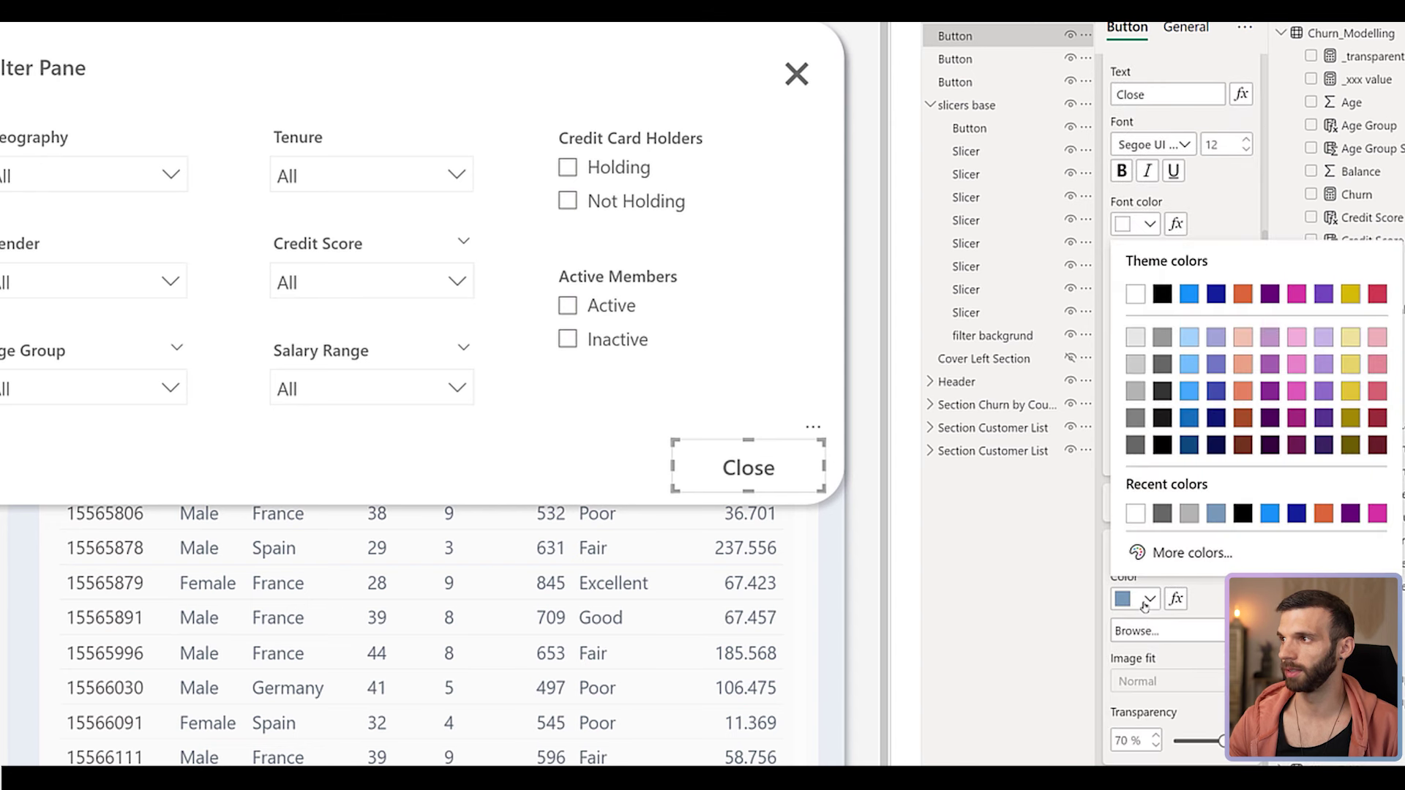
left_click(1135, 364)
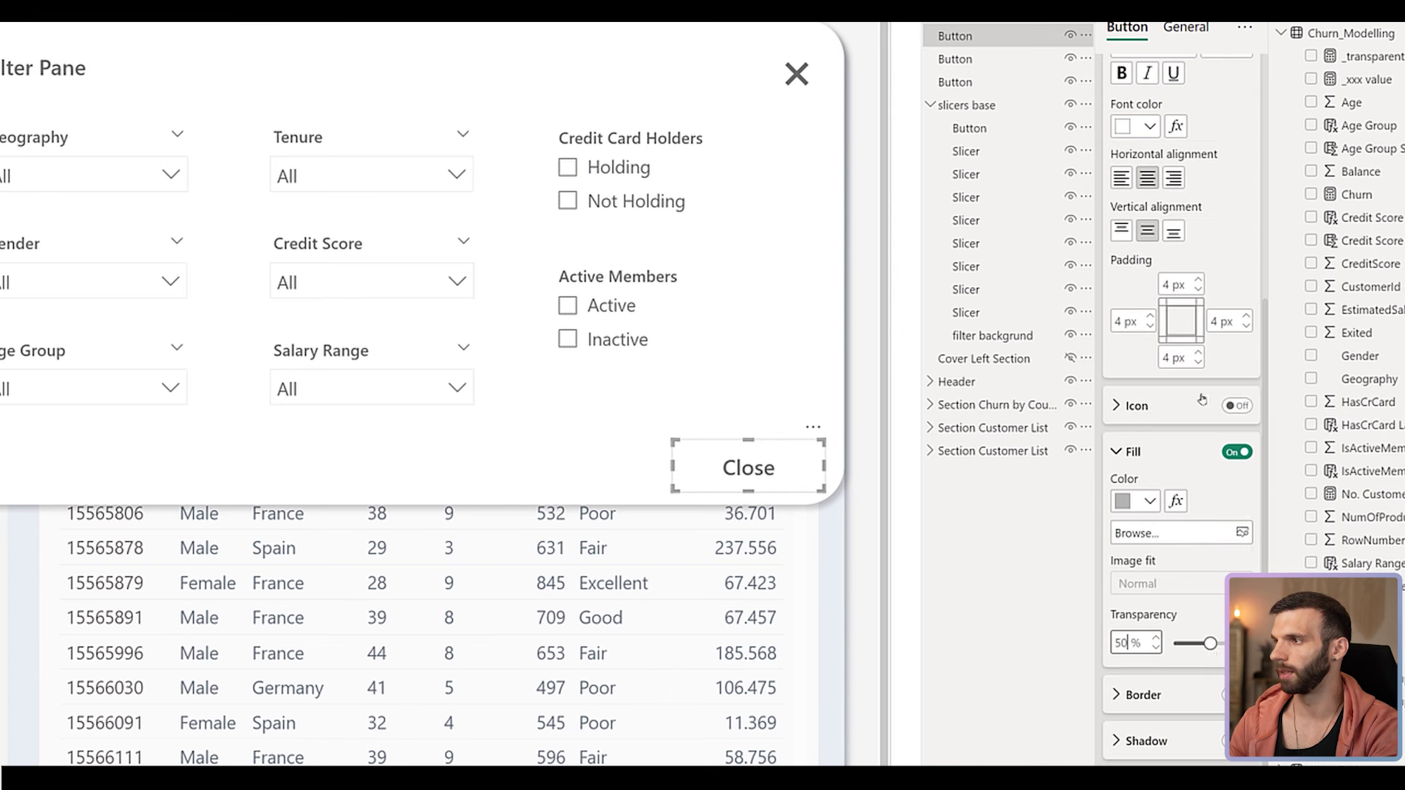
Set the hover fill transparency to 0% and preview the hover effect on the Close button.
double_click(1127, 643)
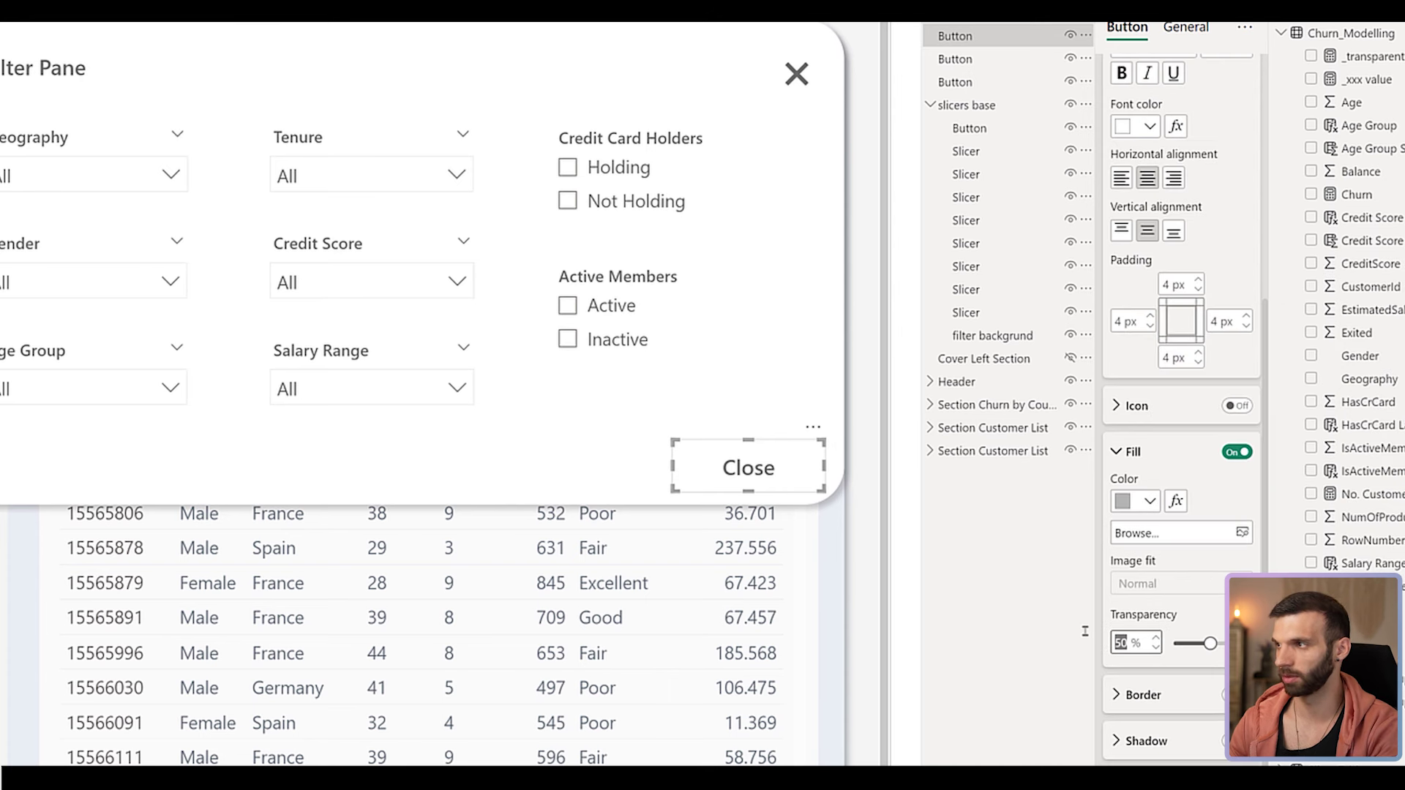
type("0")
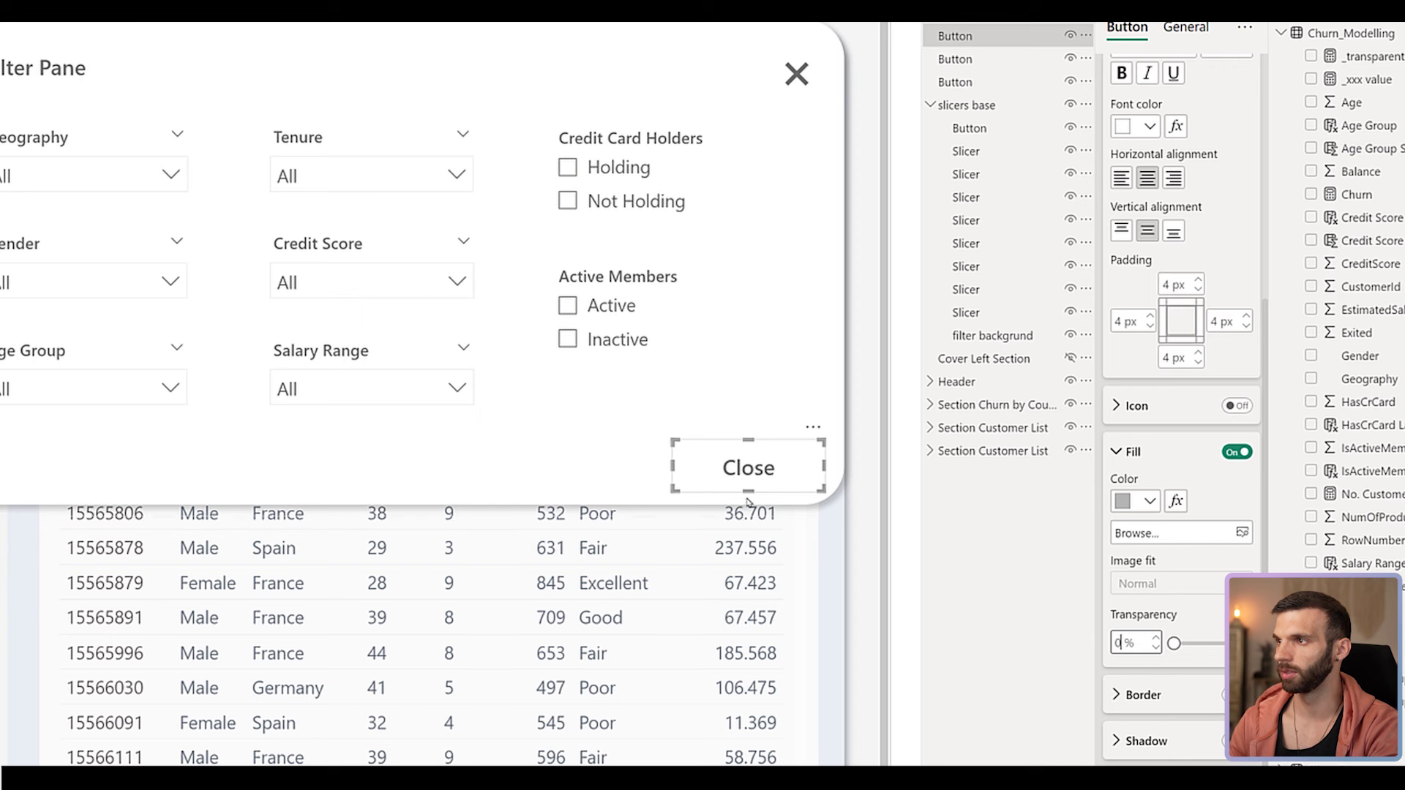
left_click(707, 475)
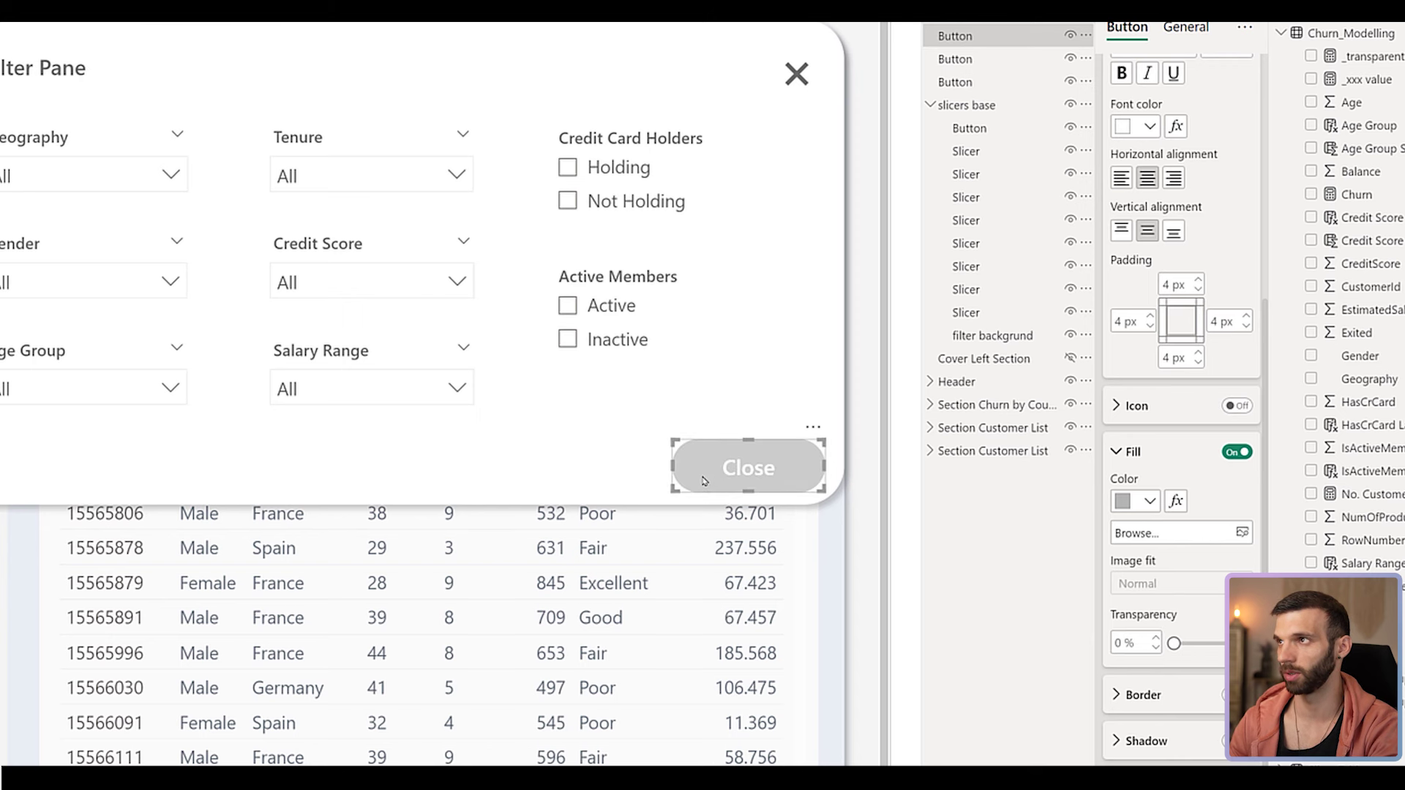
left_click(755, 70)
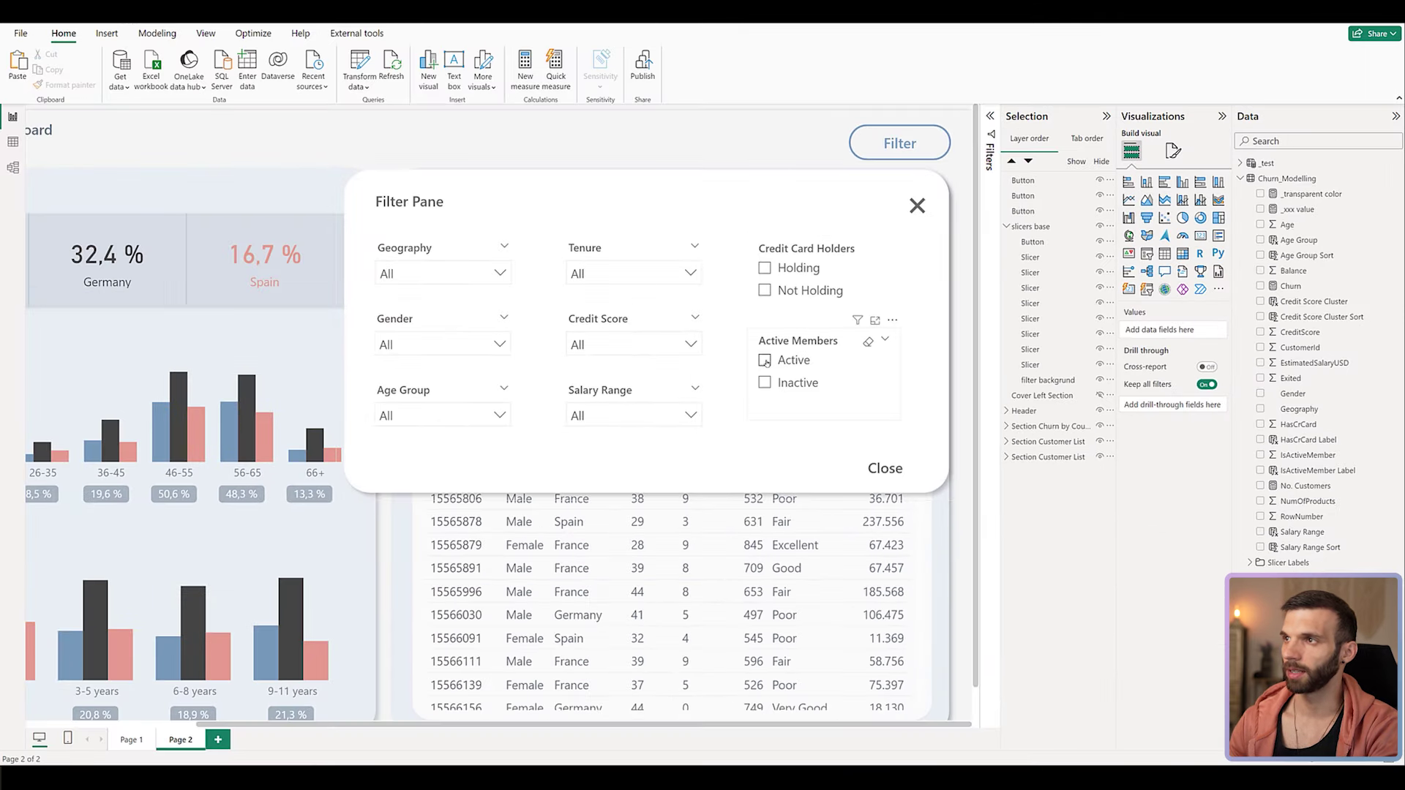
Test the slicers by selecting Active members and Holding card holders, expanding the Credit Score list, and clearing the selections.
left_click(765, 360)
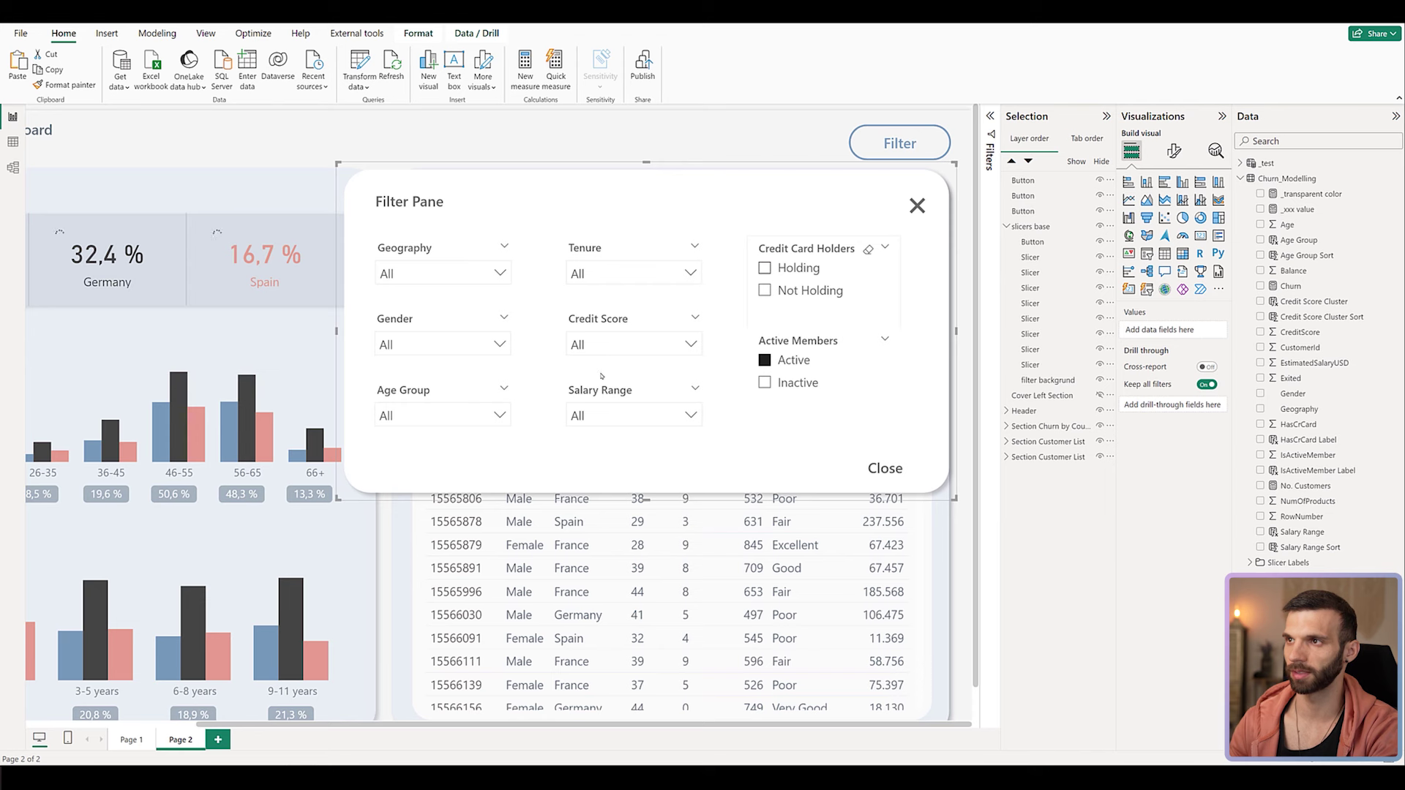
left_click(765, 268)
left_click(585, 344)
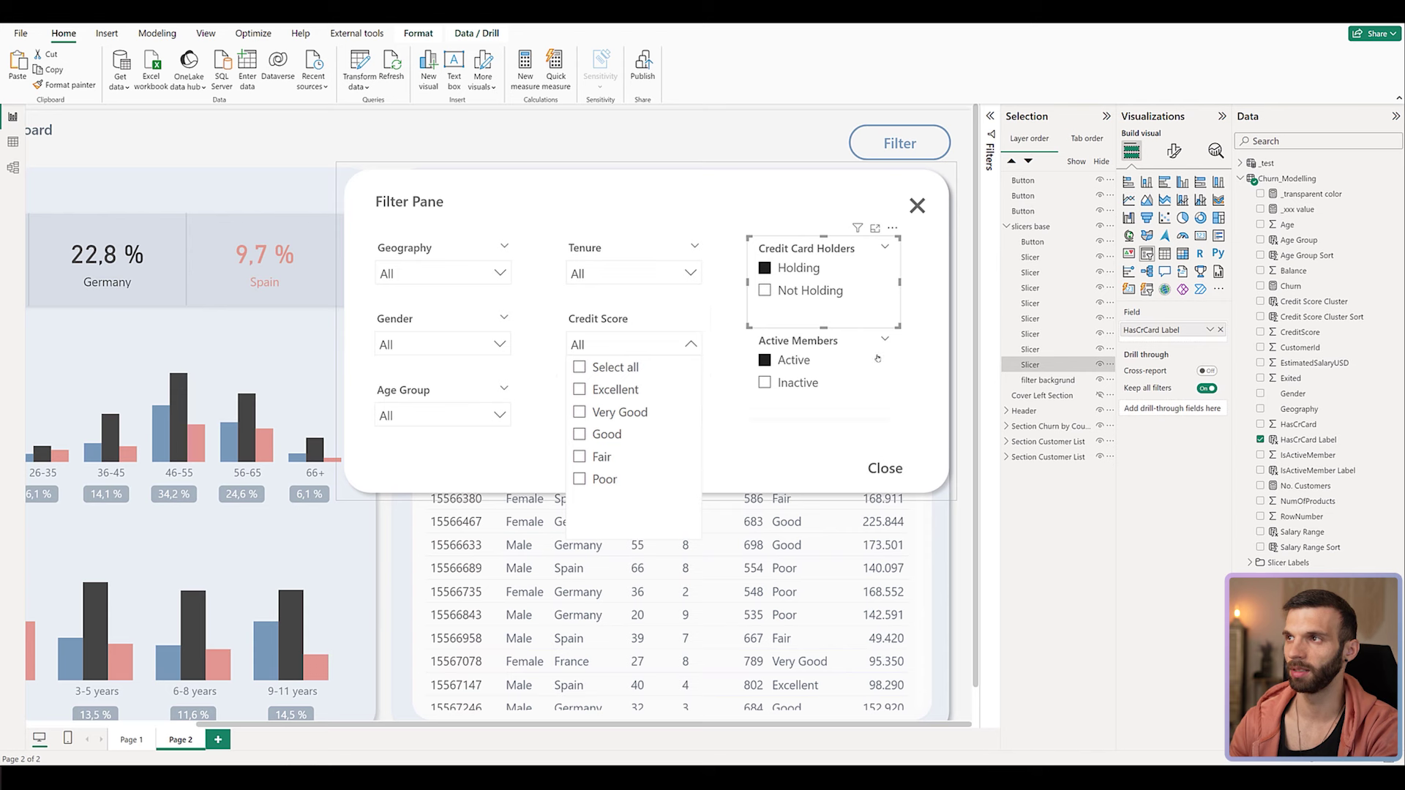
left_click(764, 360)
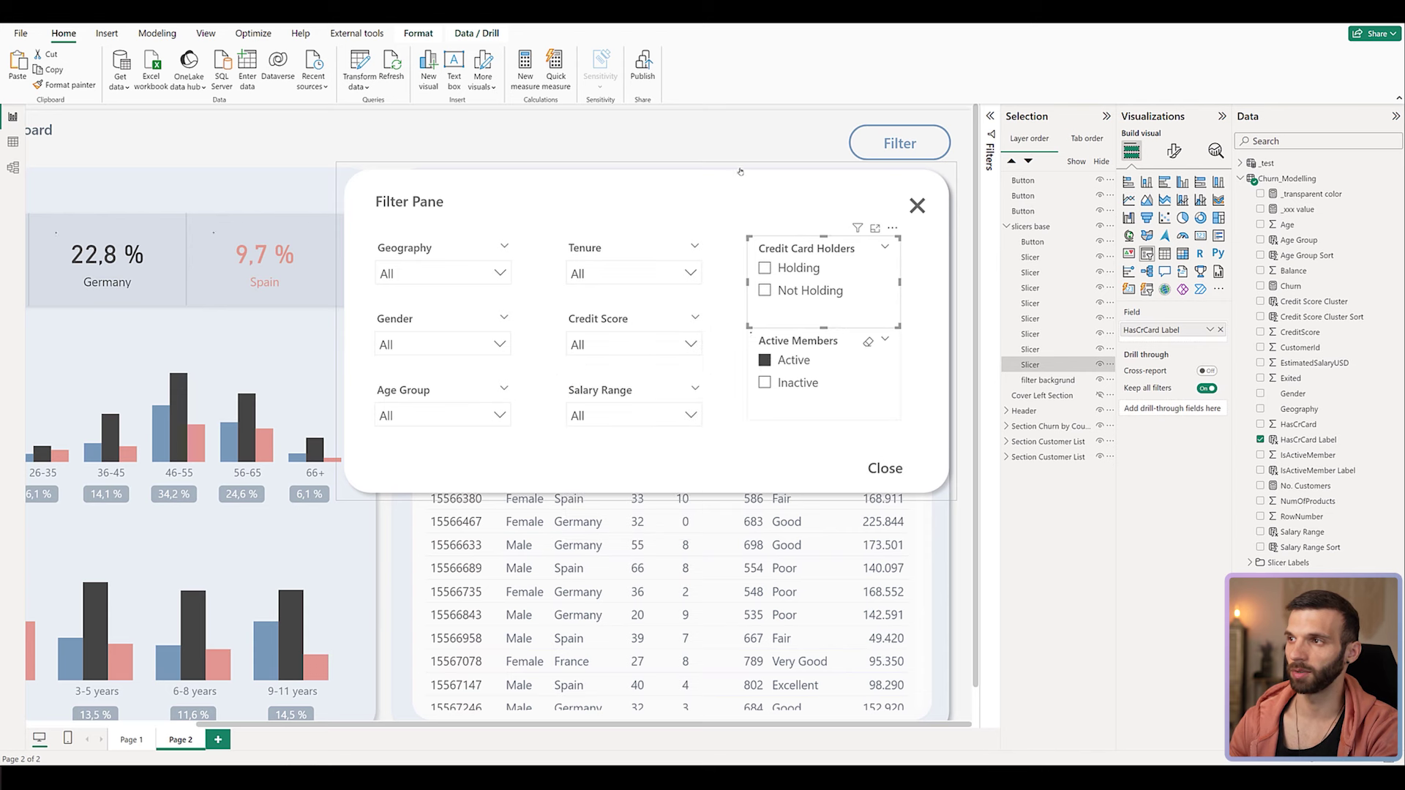
left_click(764, 360)
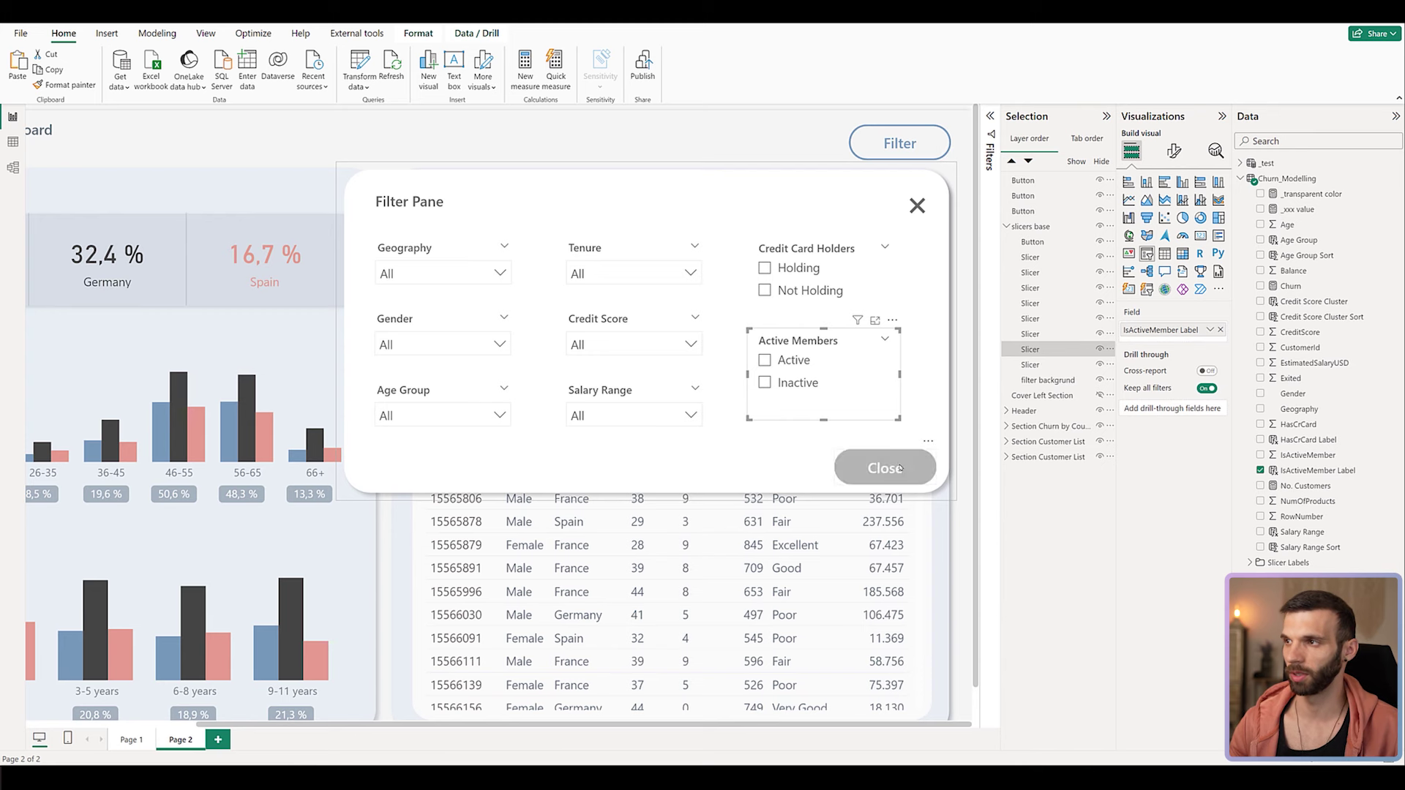
Duplicate the Close button and place the copy directly to the left of the original.
left_click(928, 469)
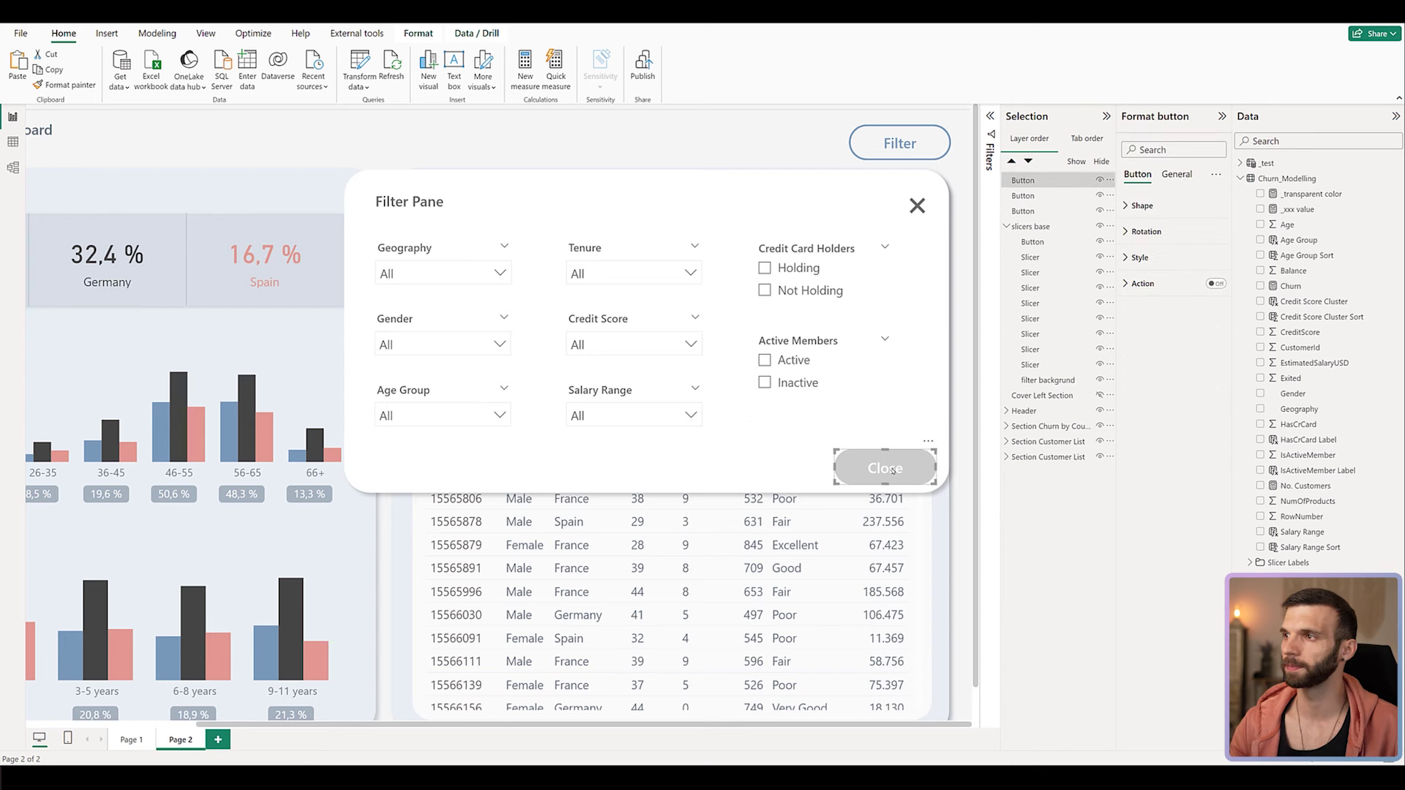
key("ctrl+c")
key("ctrl+v")
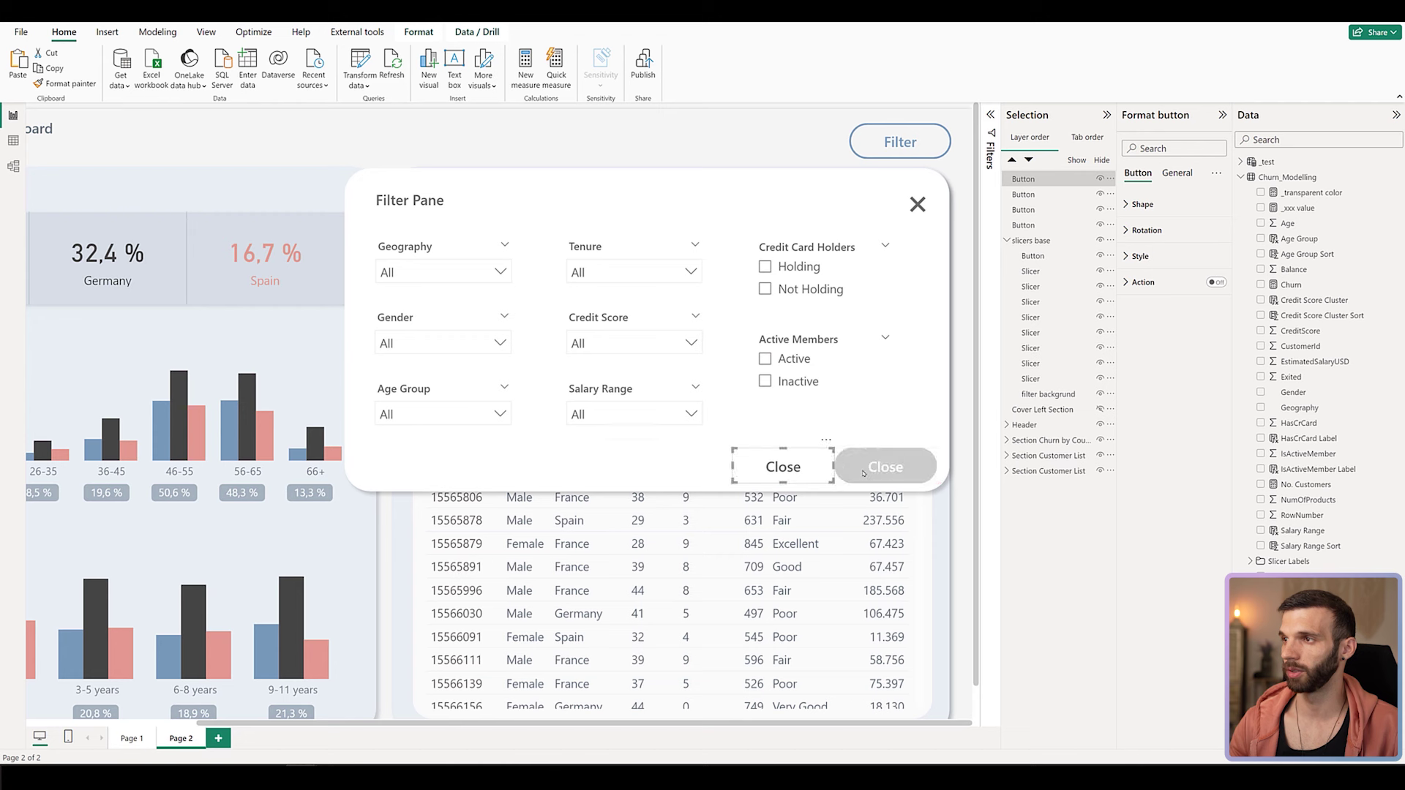
mouse_move(825, 469)
left_mouse_down()
mouse_move(928, 468)
mouse_move(791, 466)
mouse_move(918, 472)
mouse_move(828, 466)
left_mouse_up()
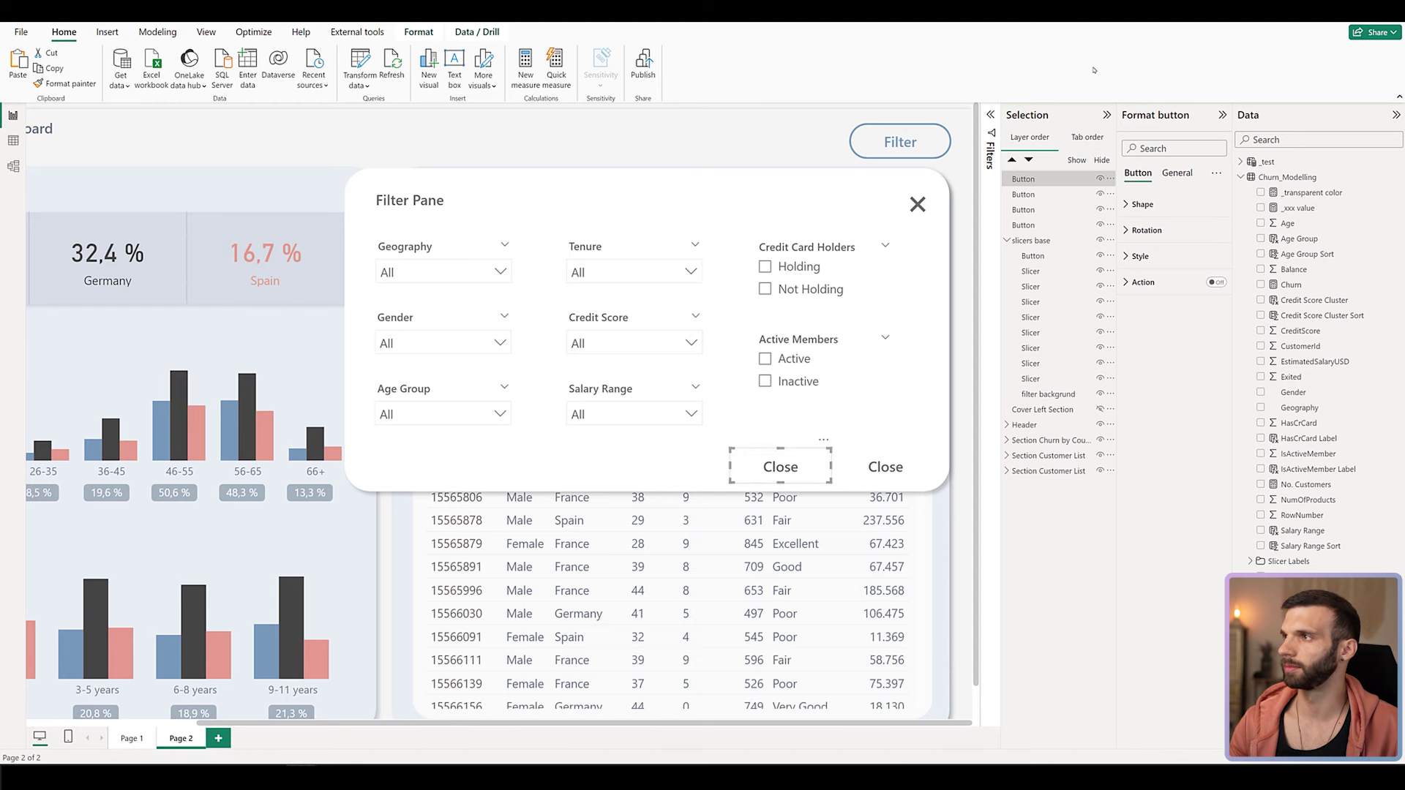
Set the copied button's default-state text to Clear and its font color to a rose red.
left_click(1147, 257)
left_click(1151, 260)
left_click(1157, 318)
double_click(1174, 344)
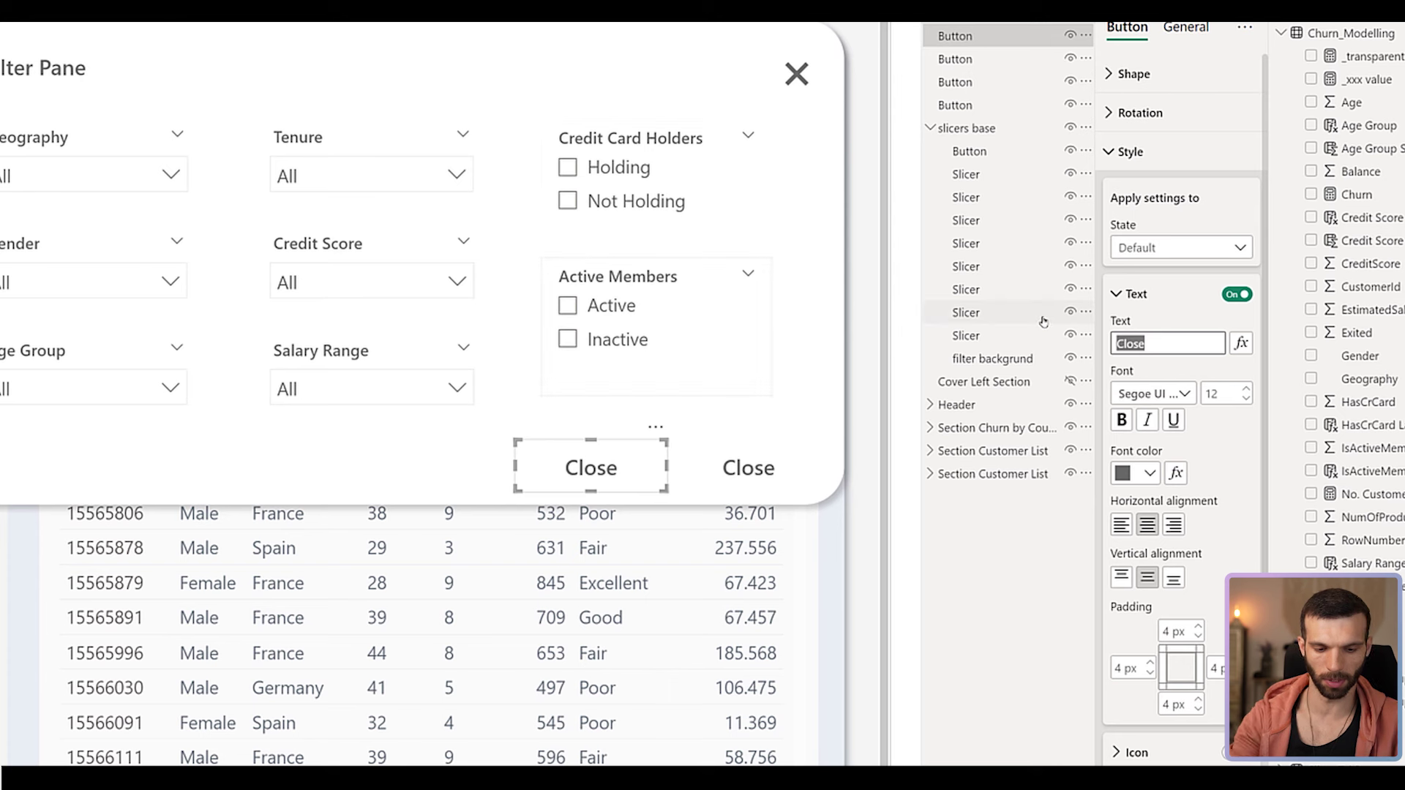
type("Clear")
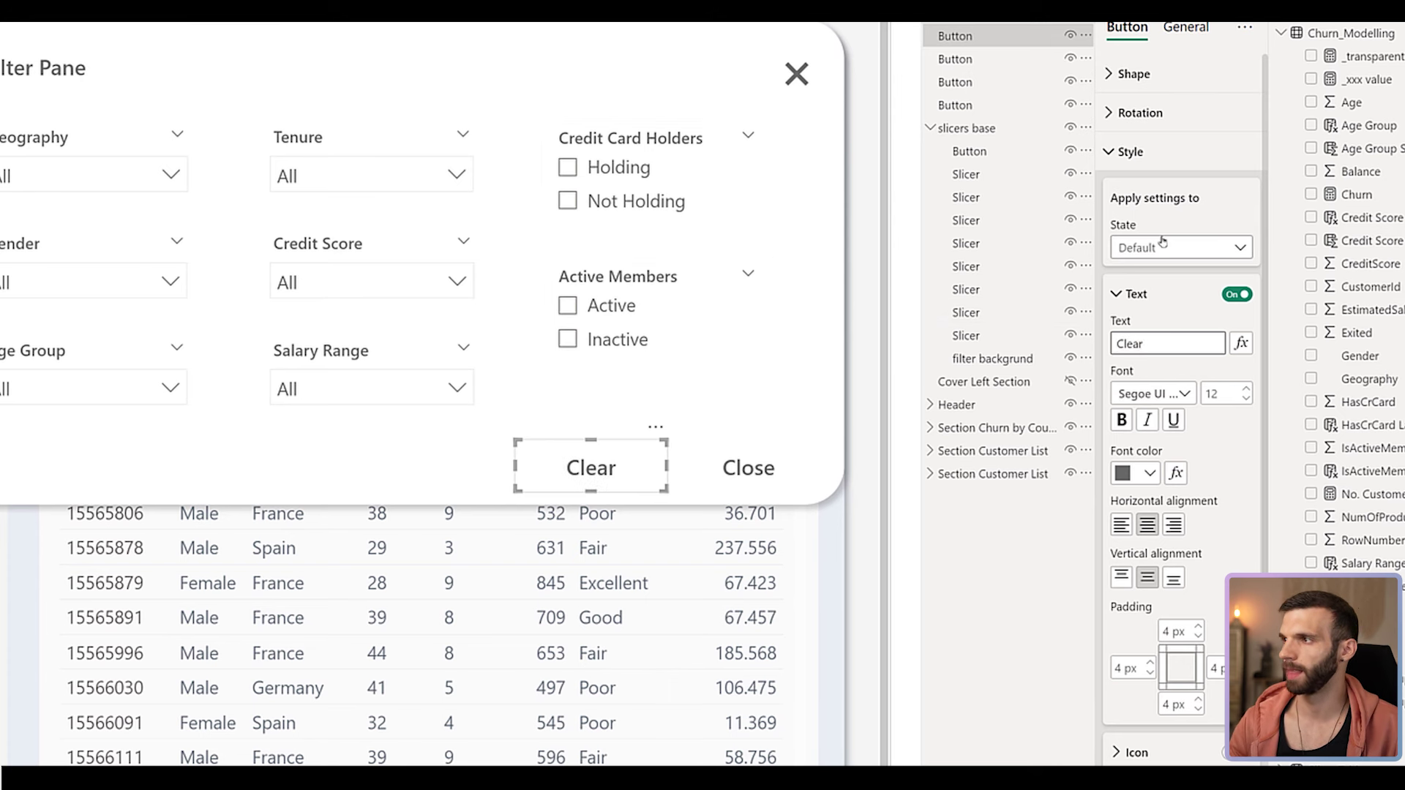
left_click(1150, 472)
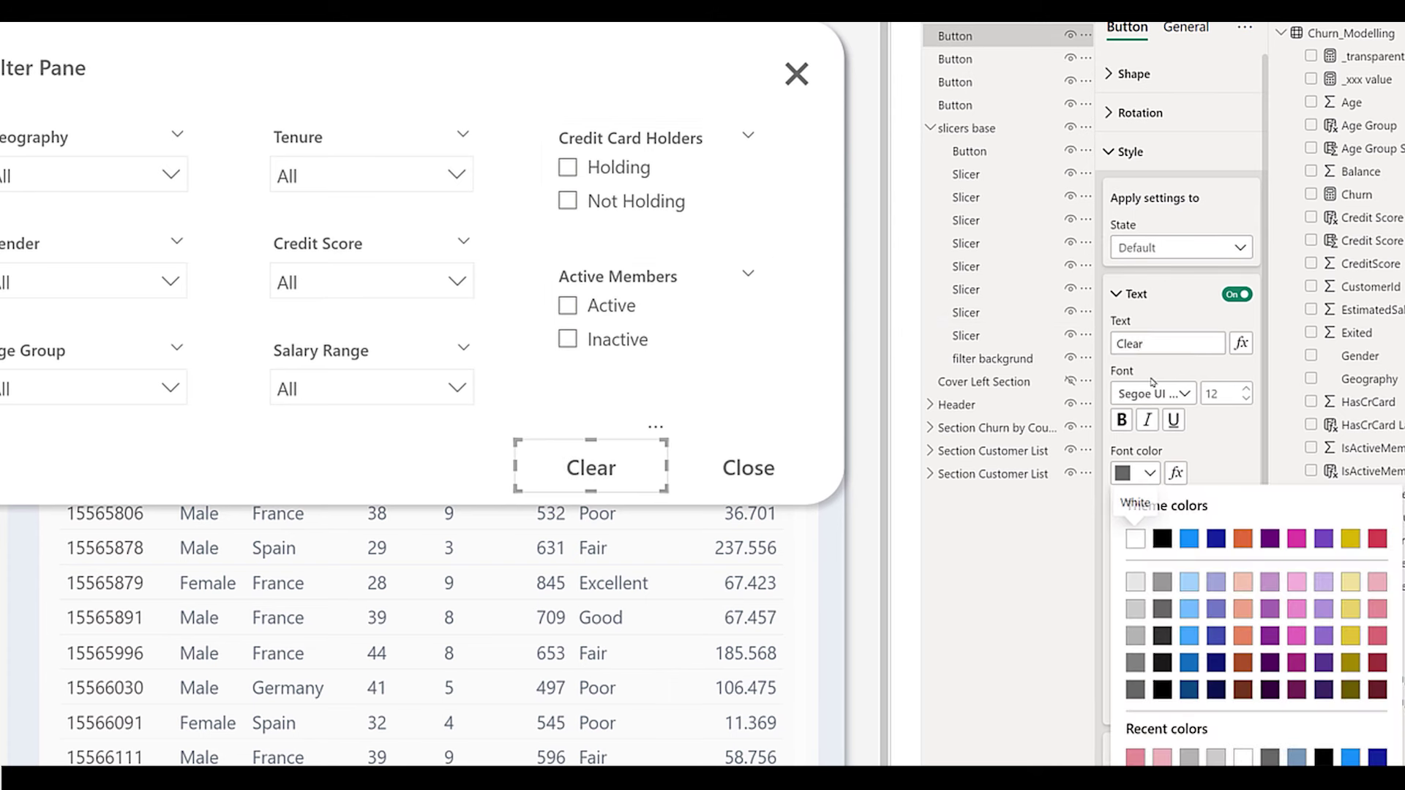
left_click(1379, 635)
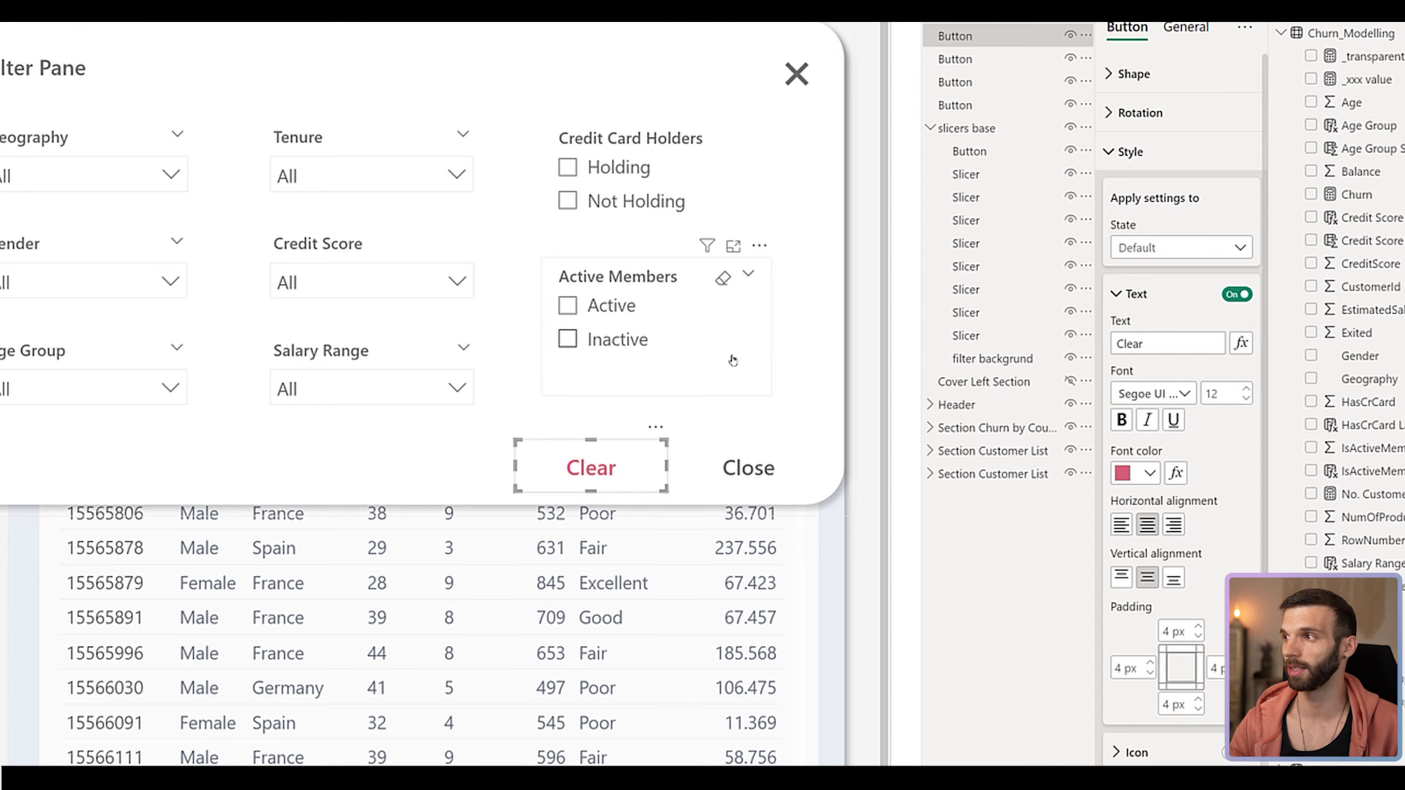
Set the Clear button's fill color to light pink for the On hover state.
scroll(1138, 662, "down", 3)
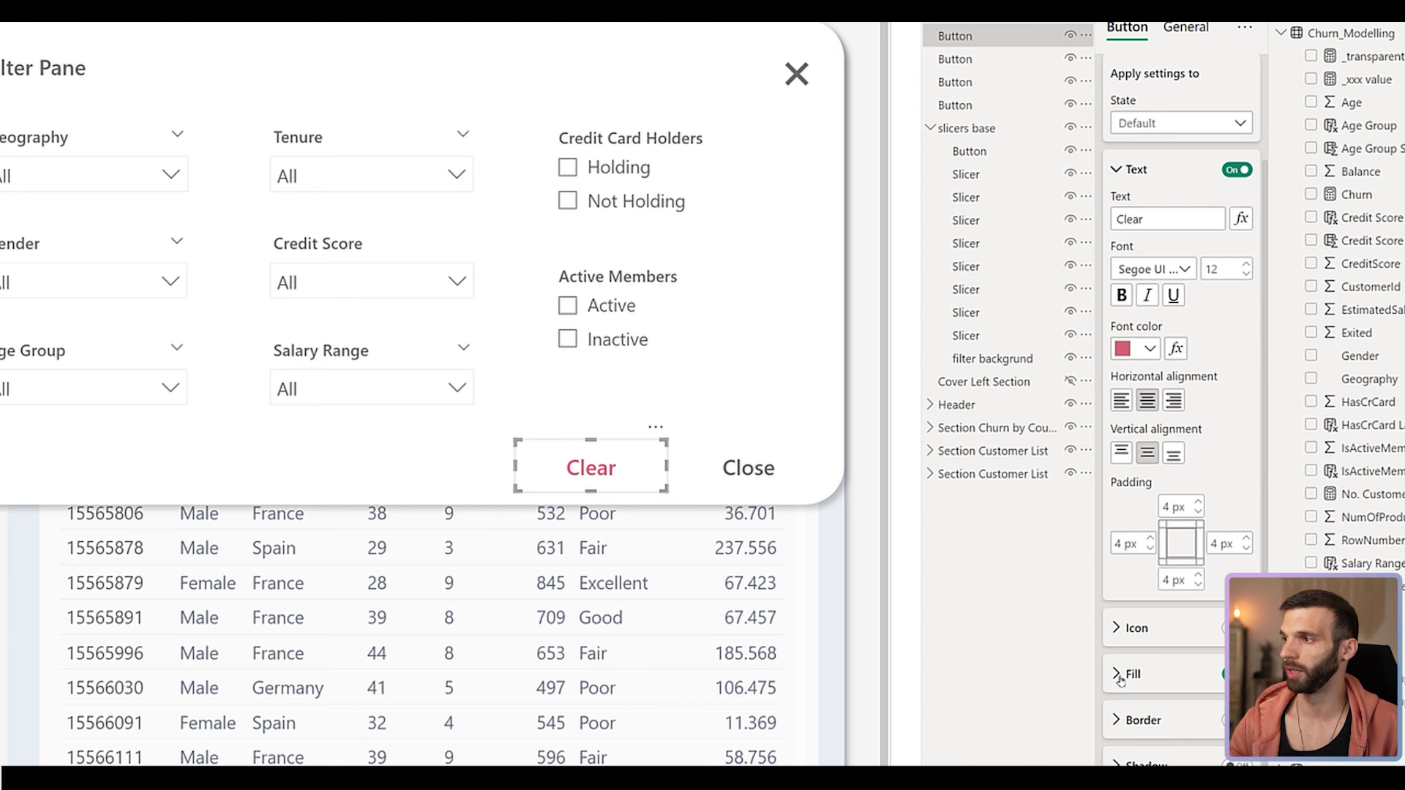
left_click(1134, 672)
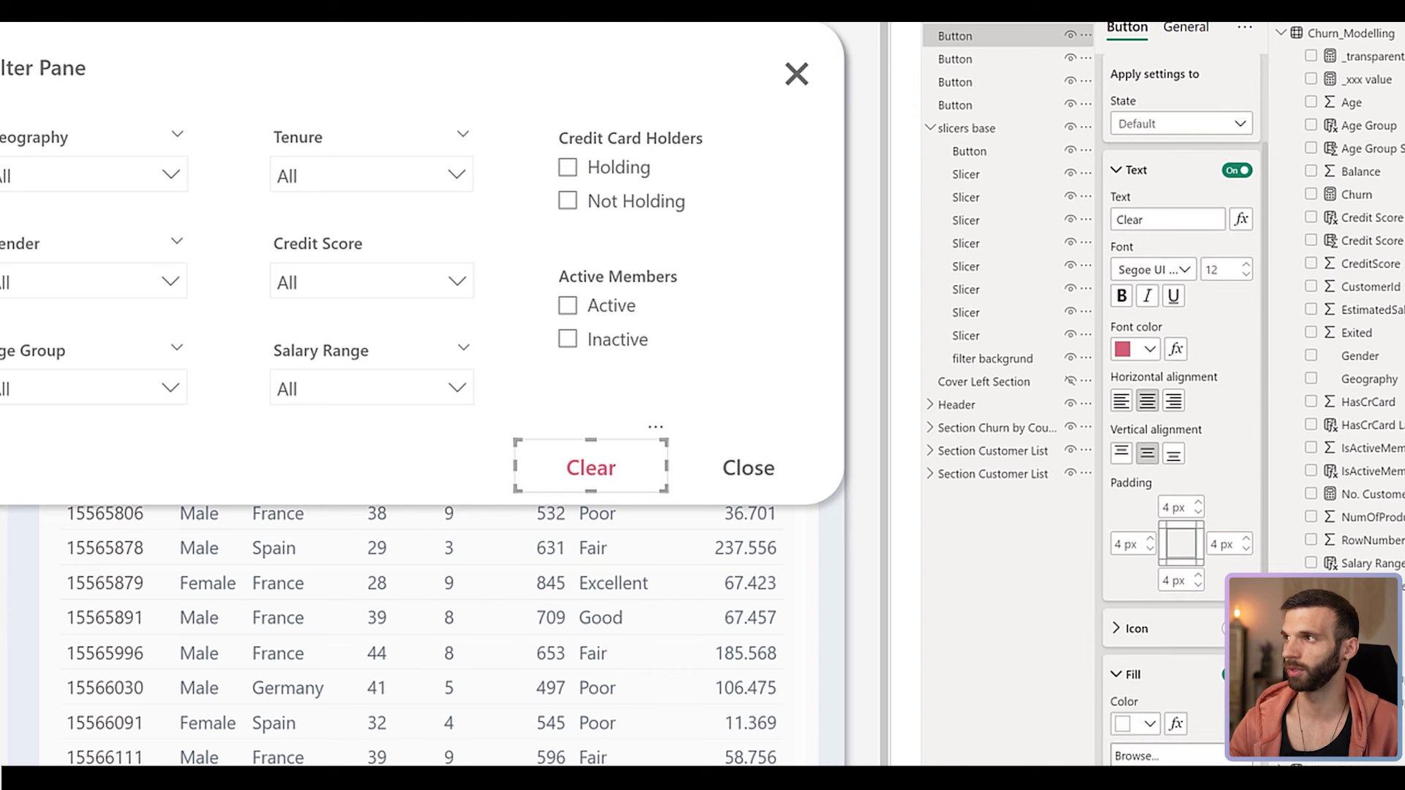
left_click(1162, 136)
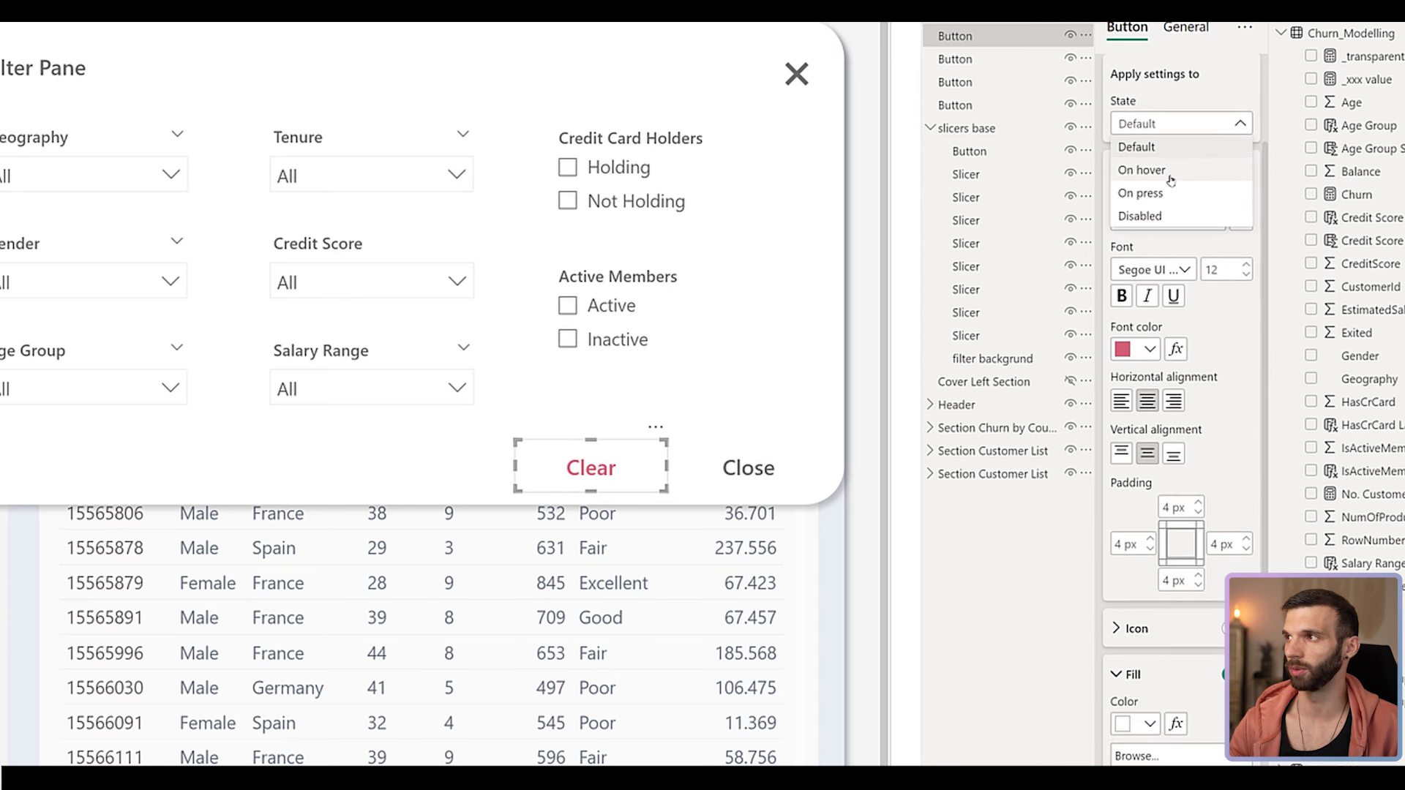
left_click(1169, 176)
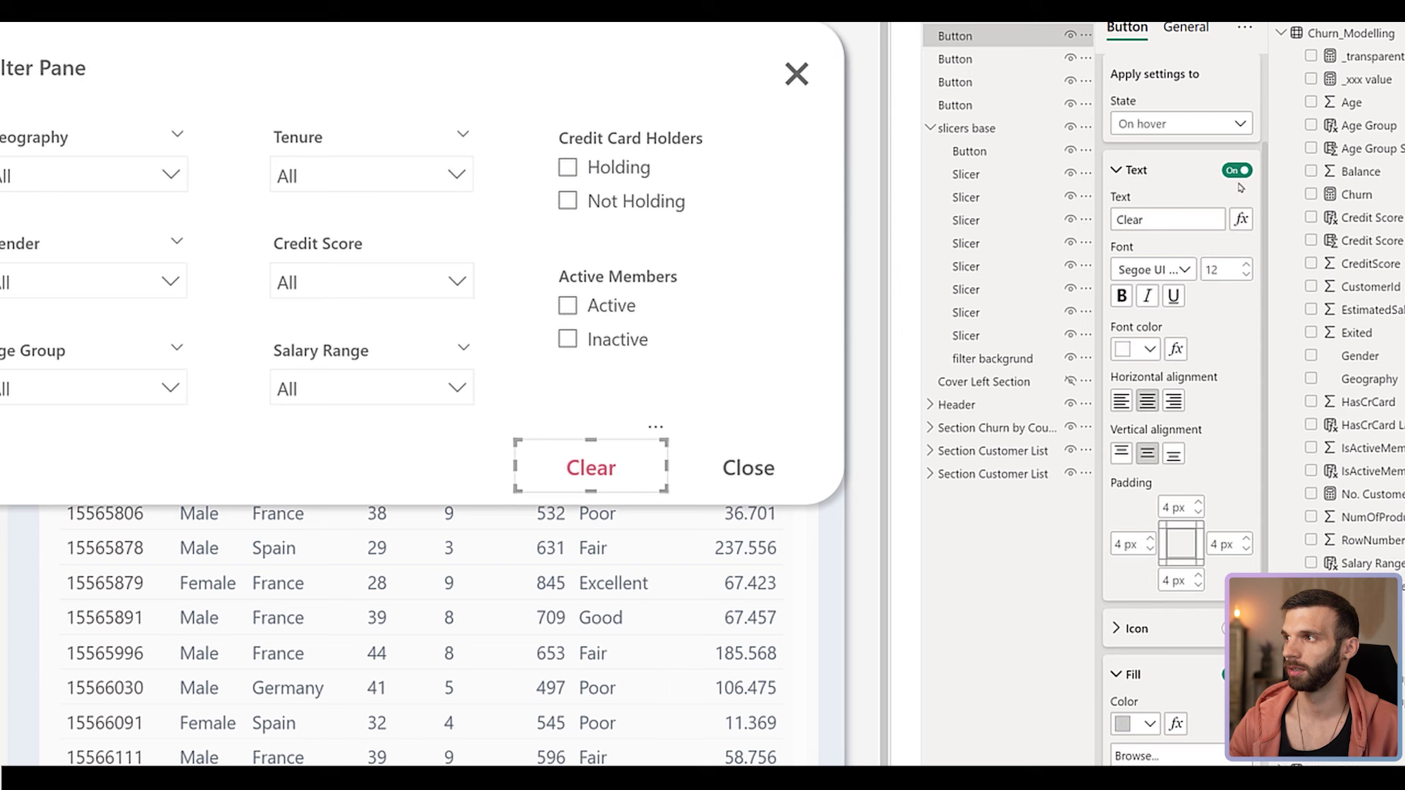
left_click(1148, 725)
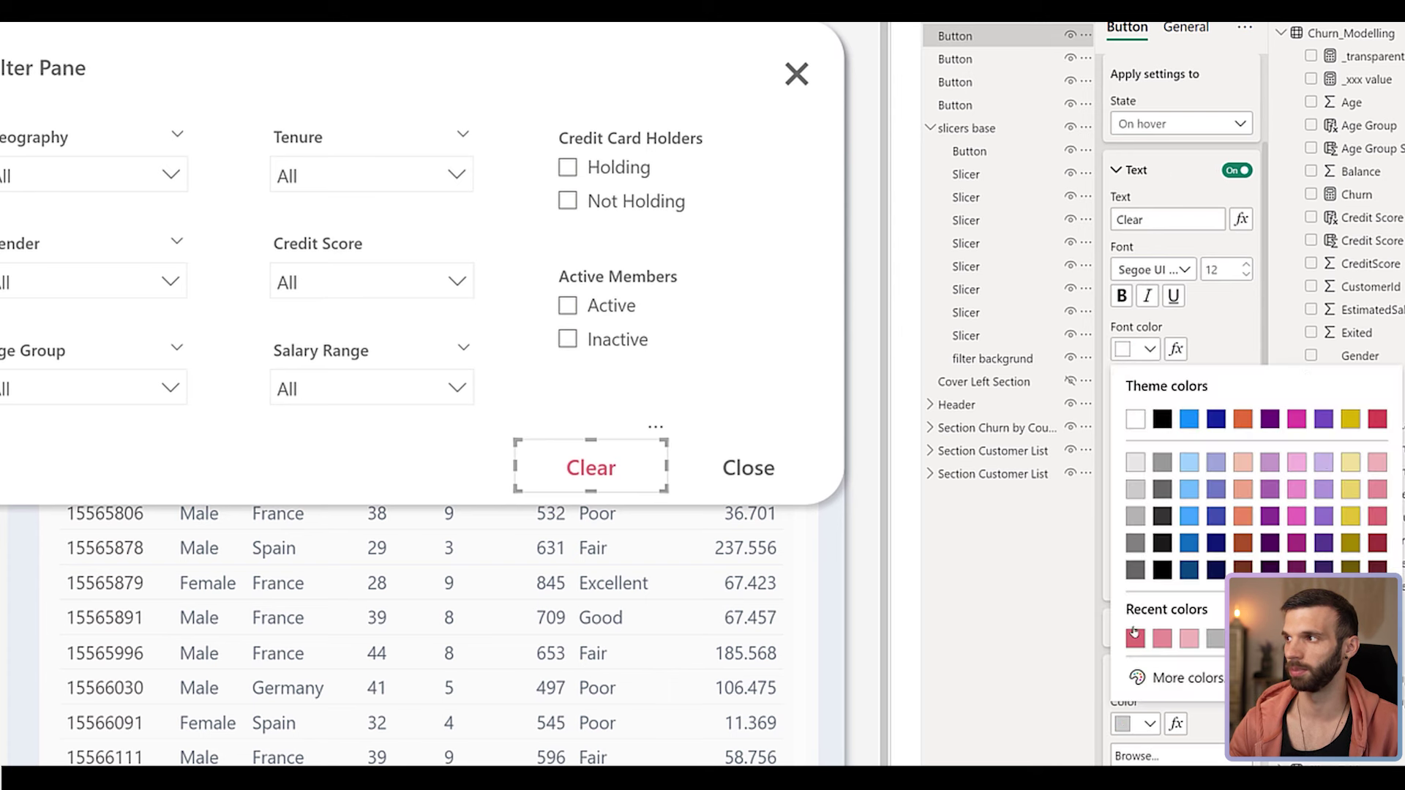
left_click(1378, 469)
For the On press state, set the button's text to Clear and its fill to a darker pink than the hover state.
left_click(1159, 131)
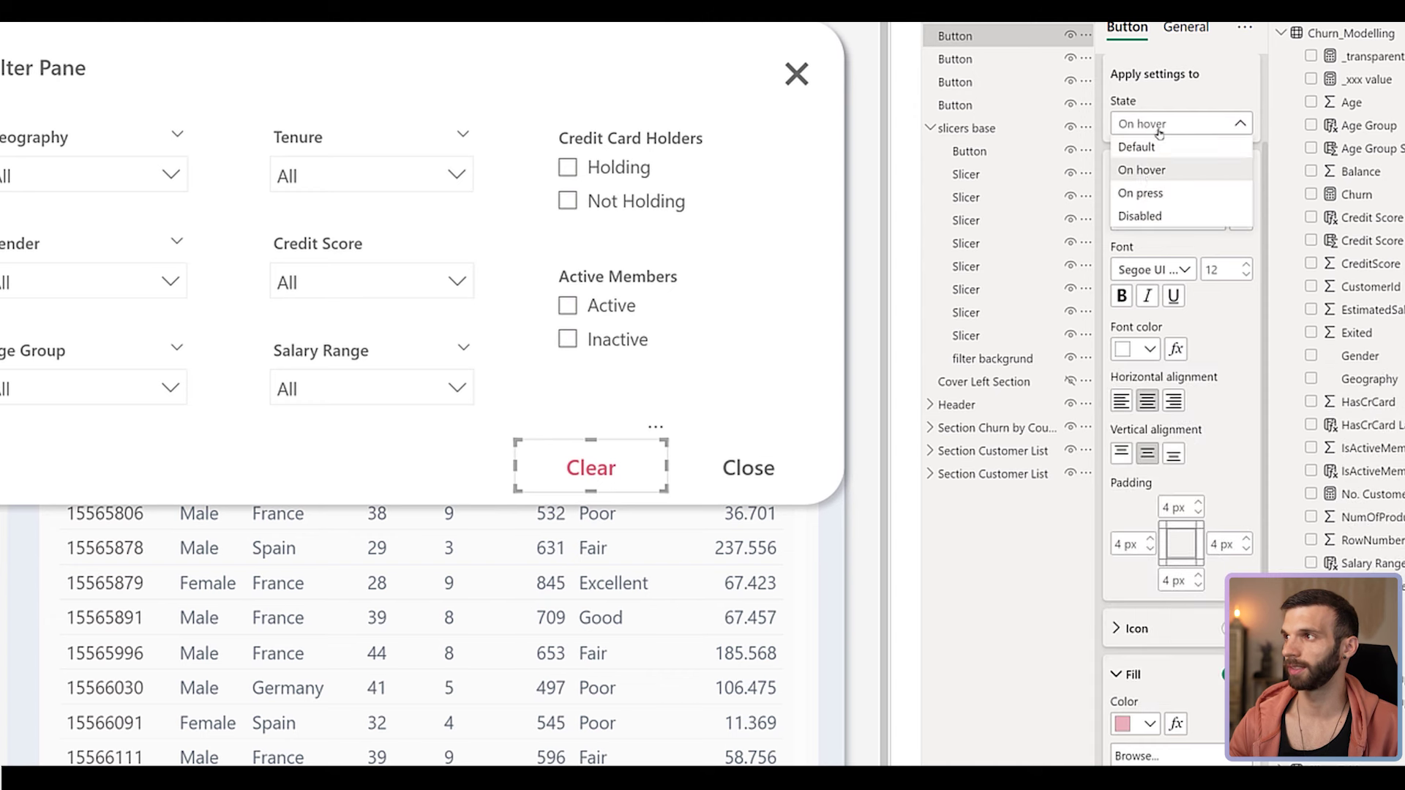
left_click(1146, 195)
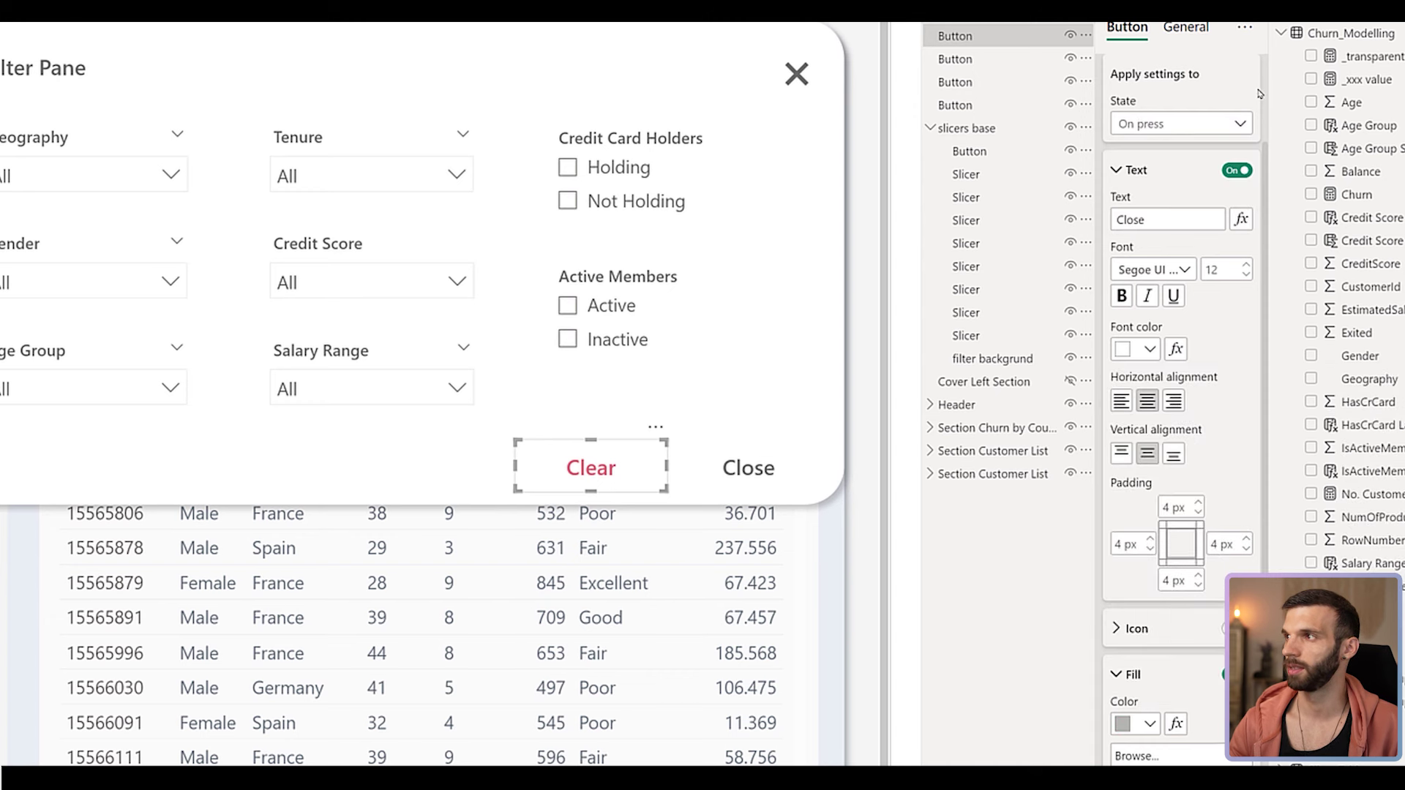
left_click_drag(1161, 219, 959, 185)
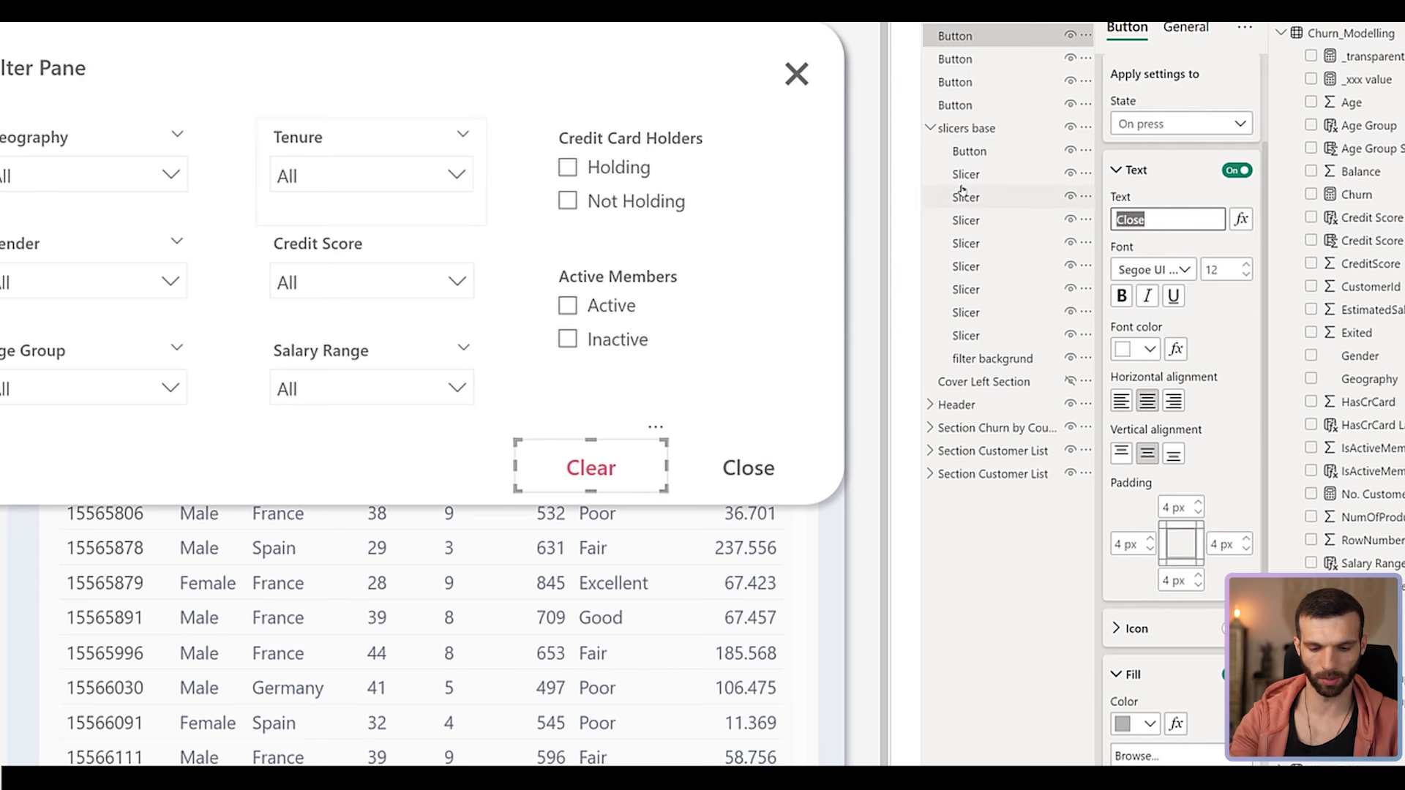
type("Clear")
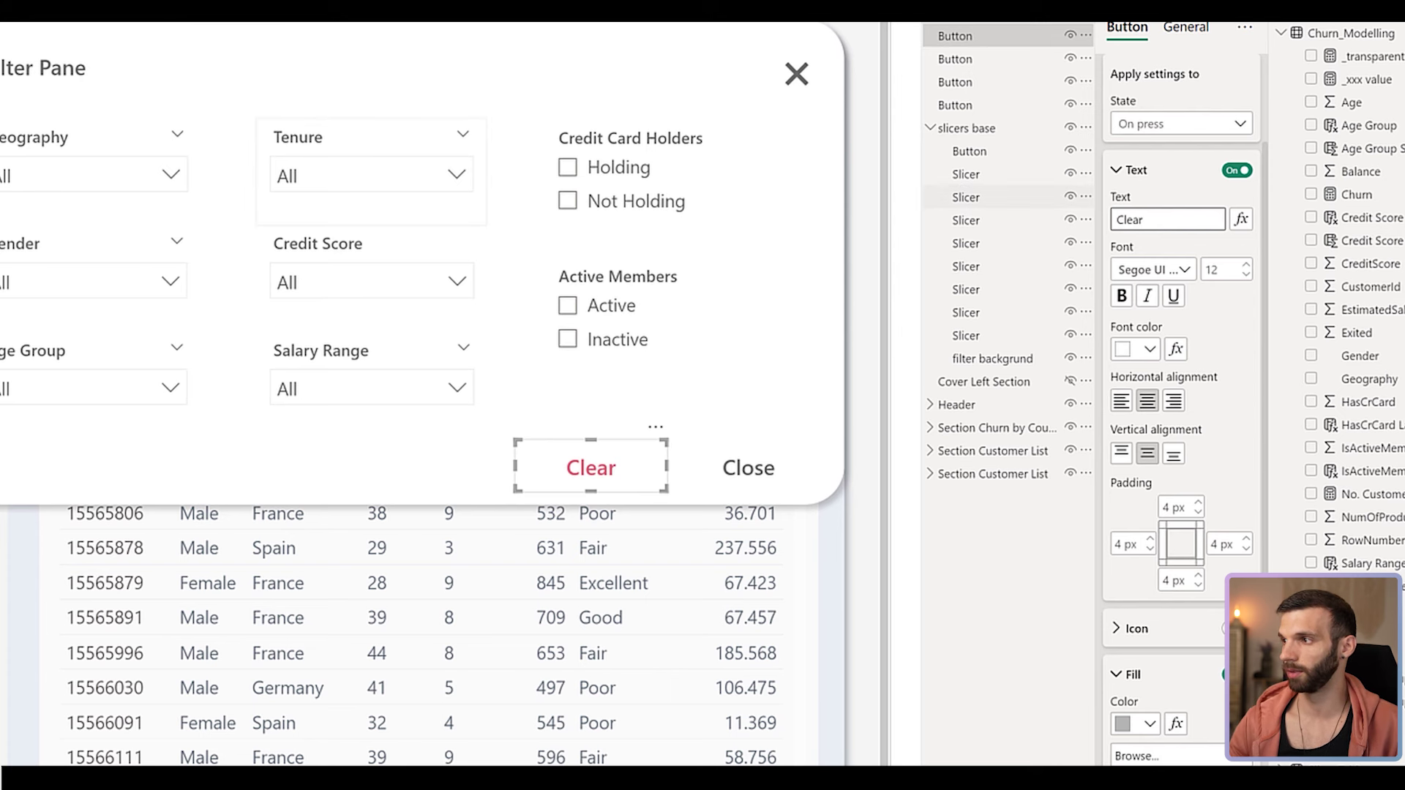
left_click(1131, 731)
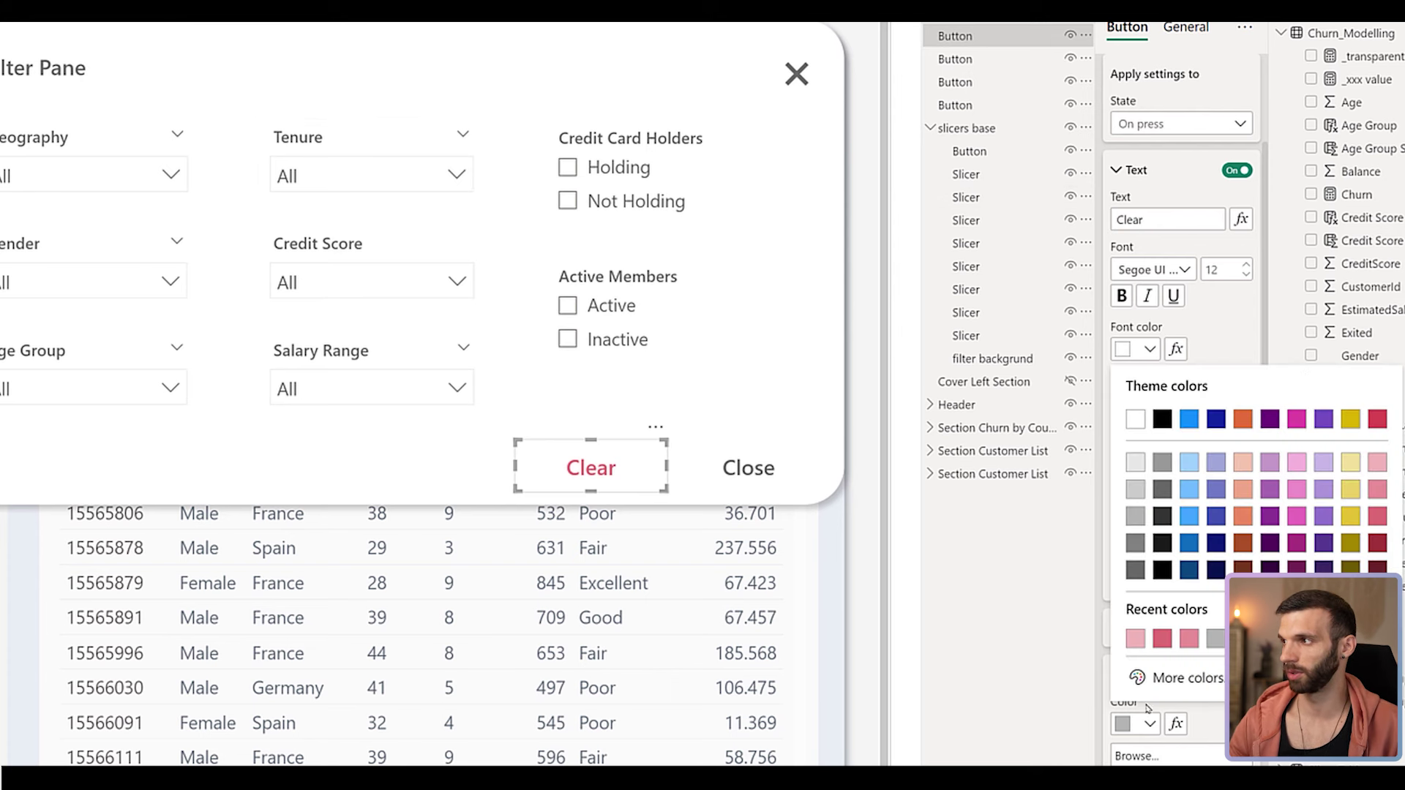
left_click(1379, 489)
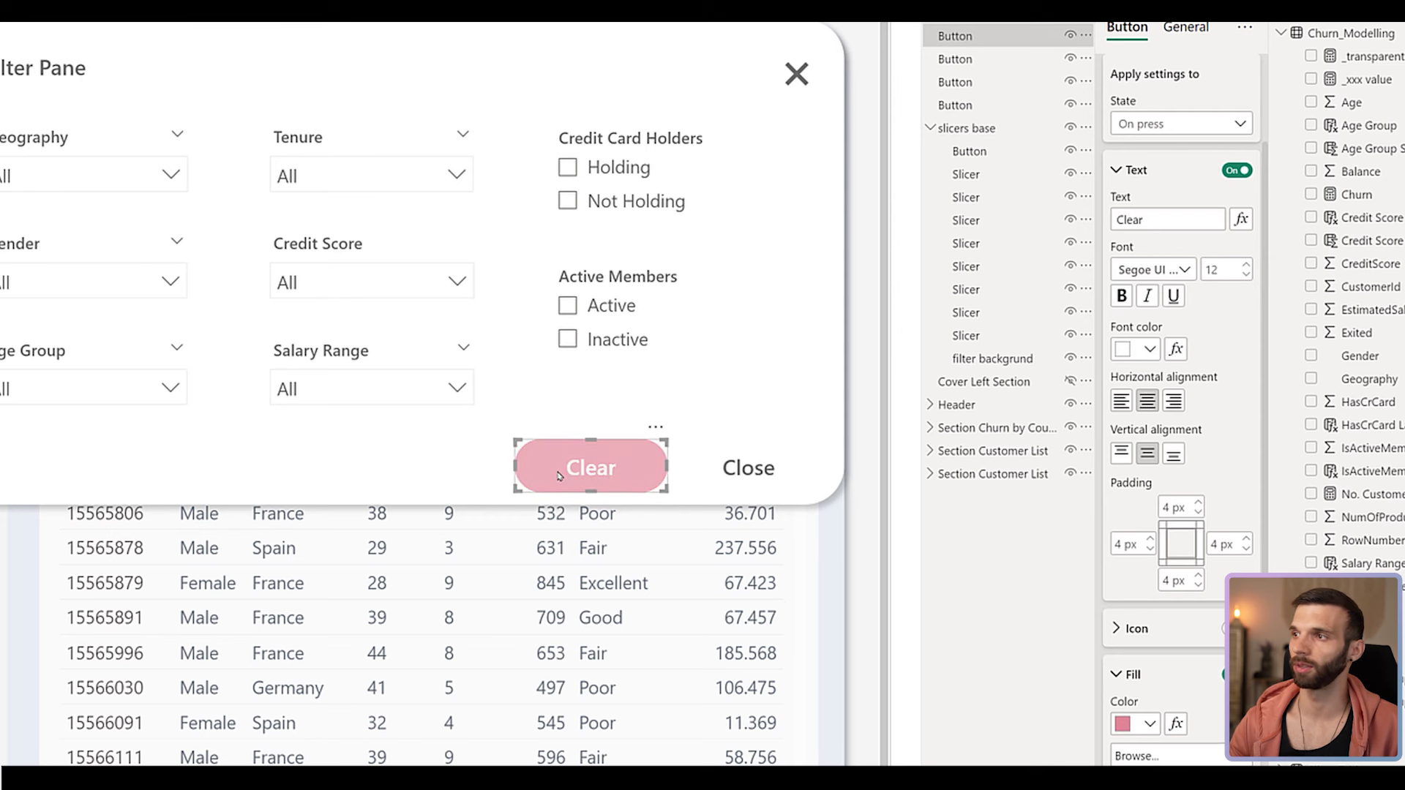
key("Escape")
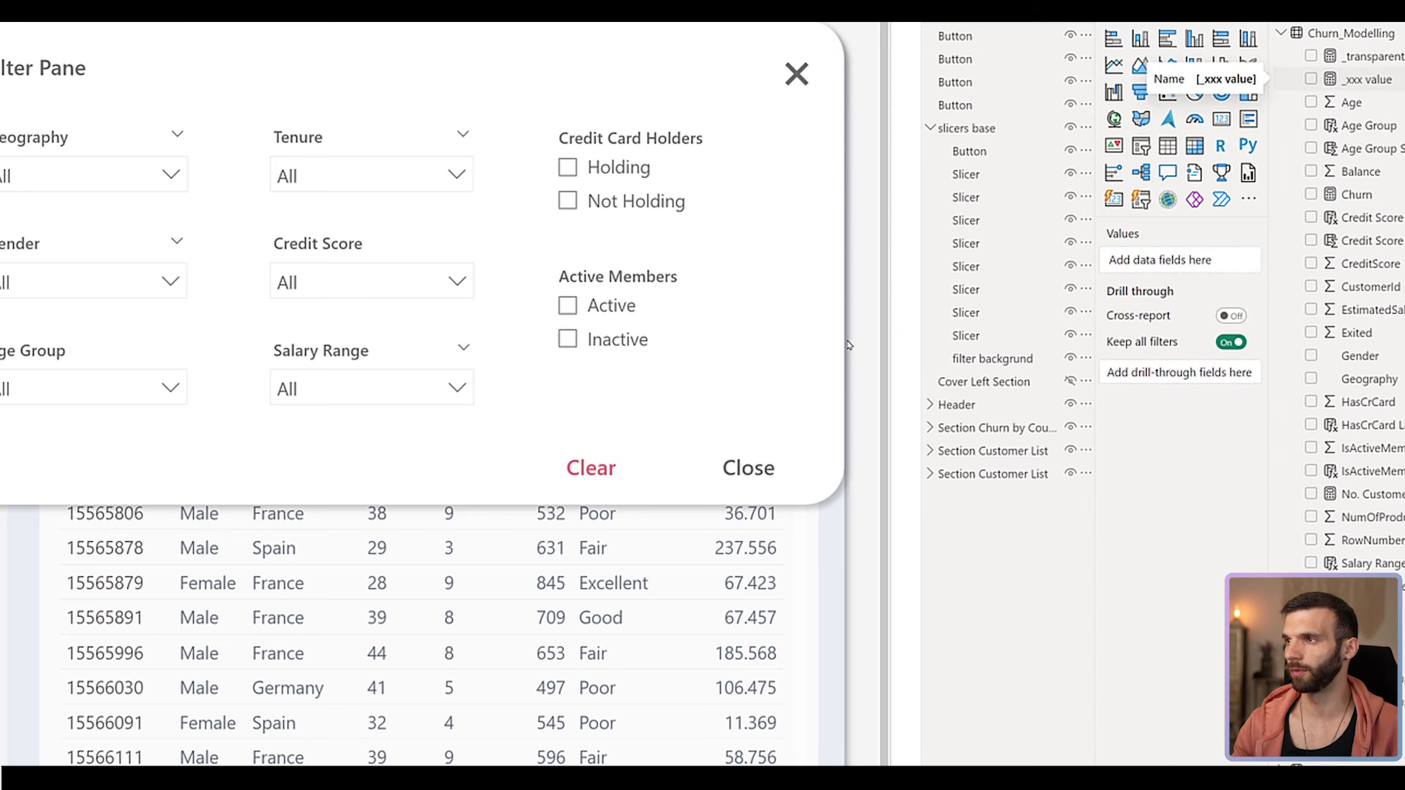
Nudge the Close and Clear buttons slightly upward within the filter pane.
left_click(725, 480)
left_click(593, 472, "ctrl")
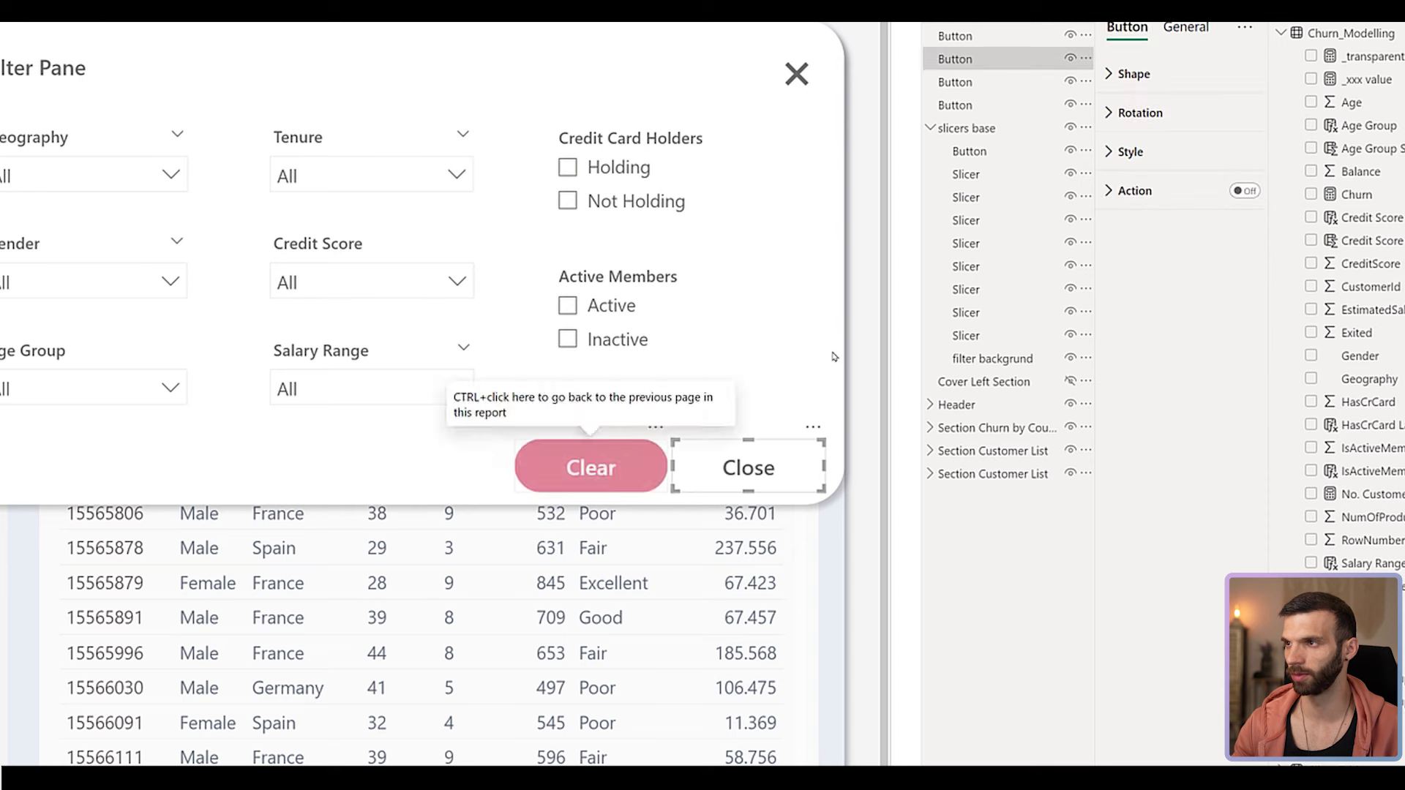
key("Up")
key("Up")
key("Up")
key("Up")
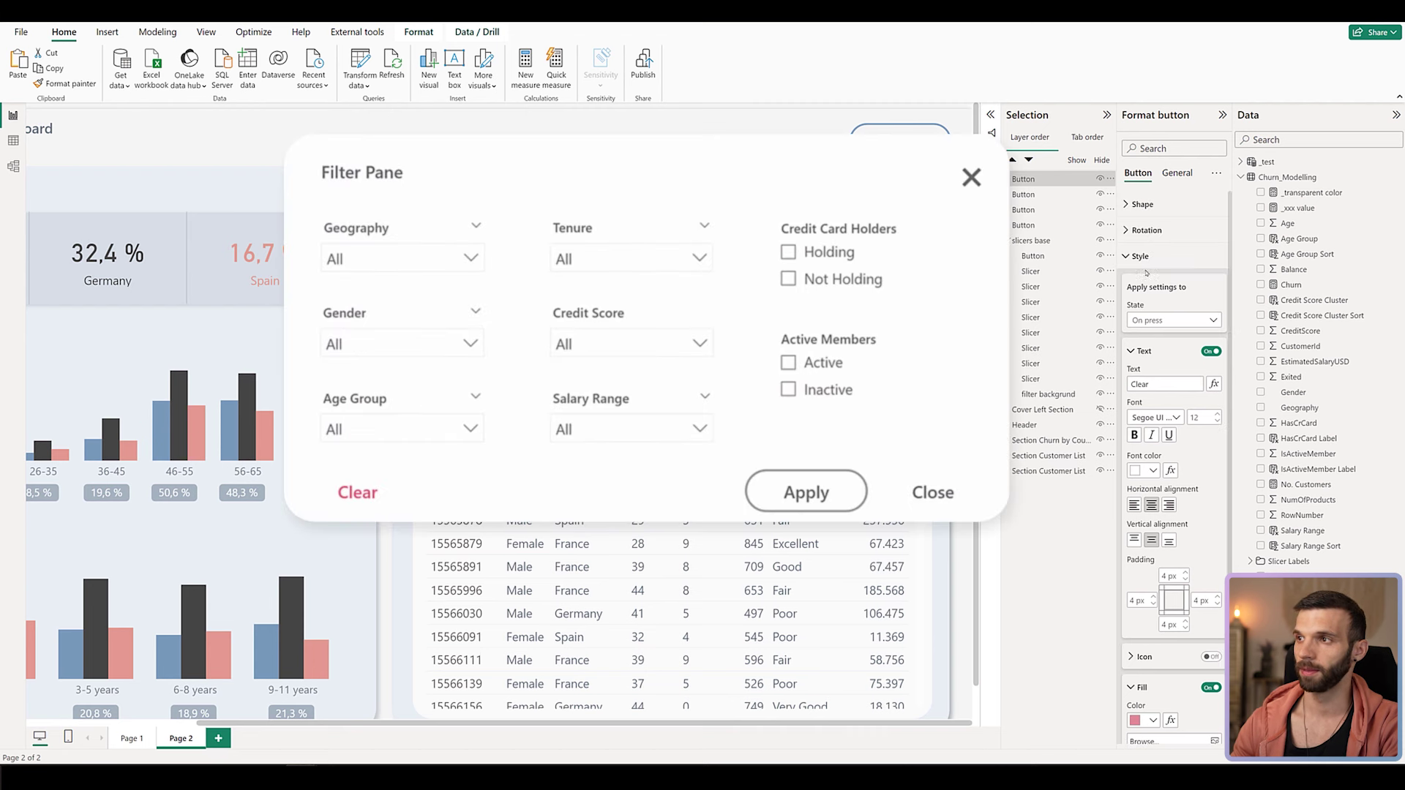
Enable the Clear button's action and open its choice of action types.
left_click(1185, 260)
left_click(1210, 282)
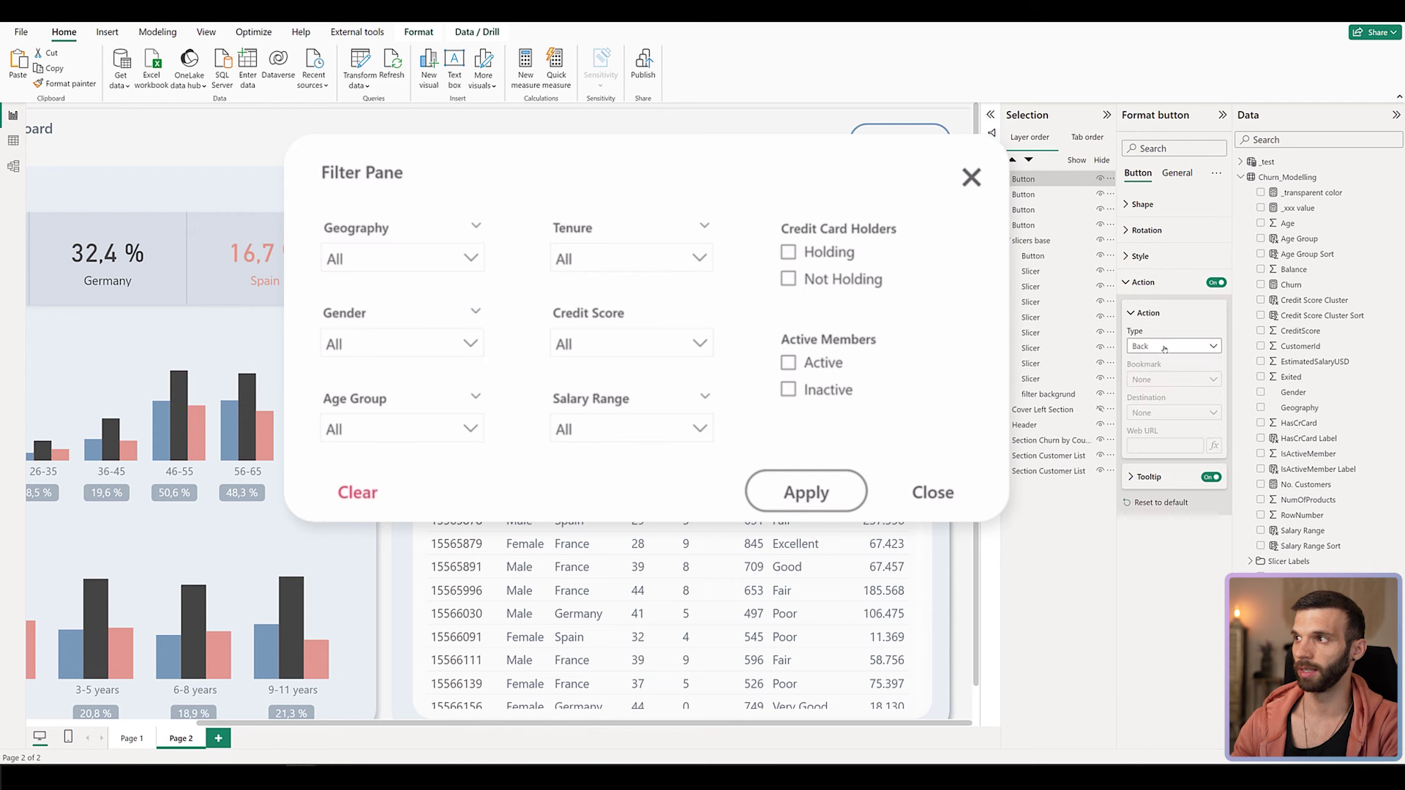
left_click(1164, 349)
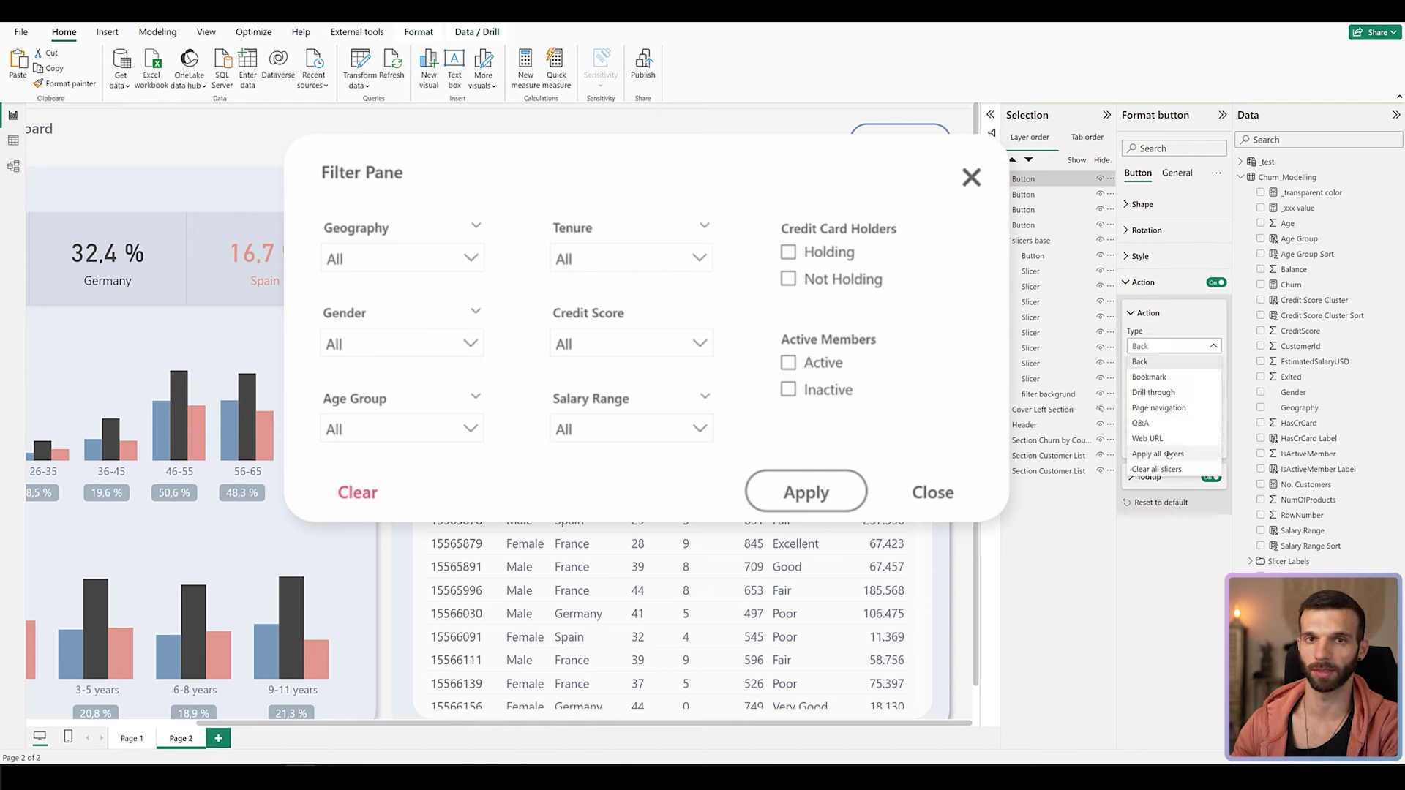
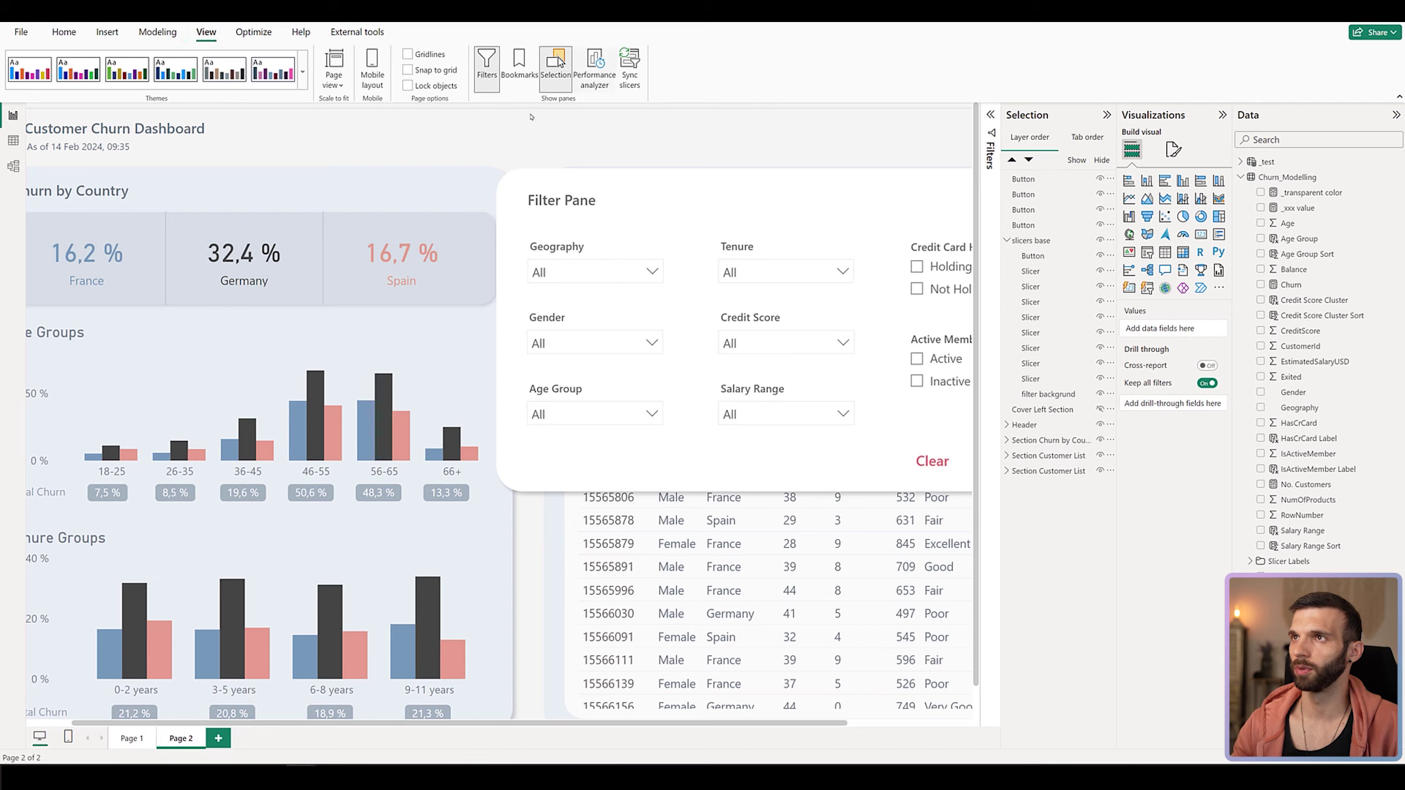
Add two bookmarks named Show Filter Pane and Hide Filter Pane.
left_click(520, 70)
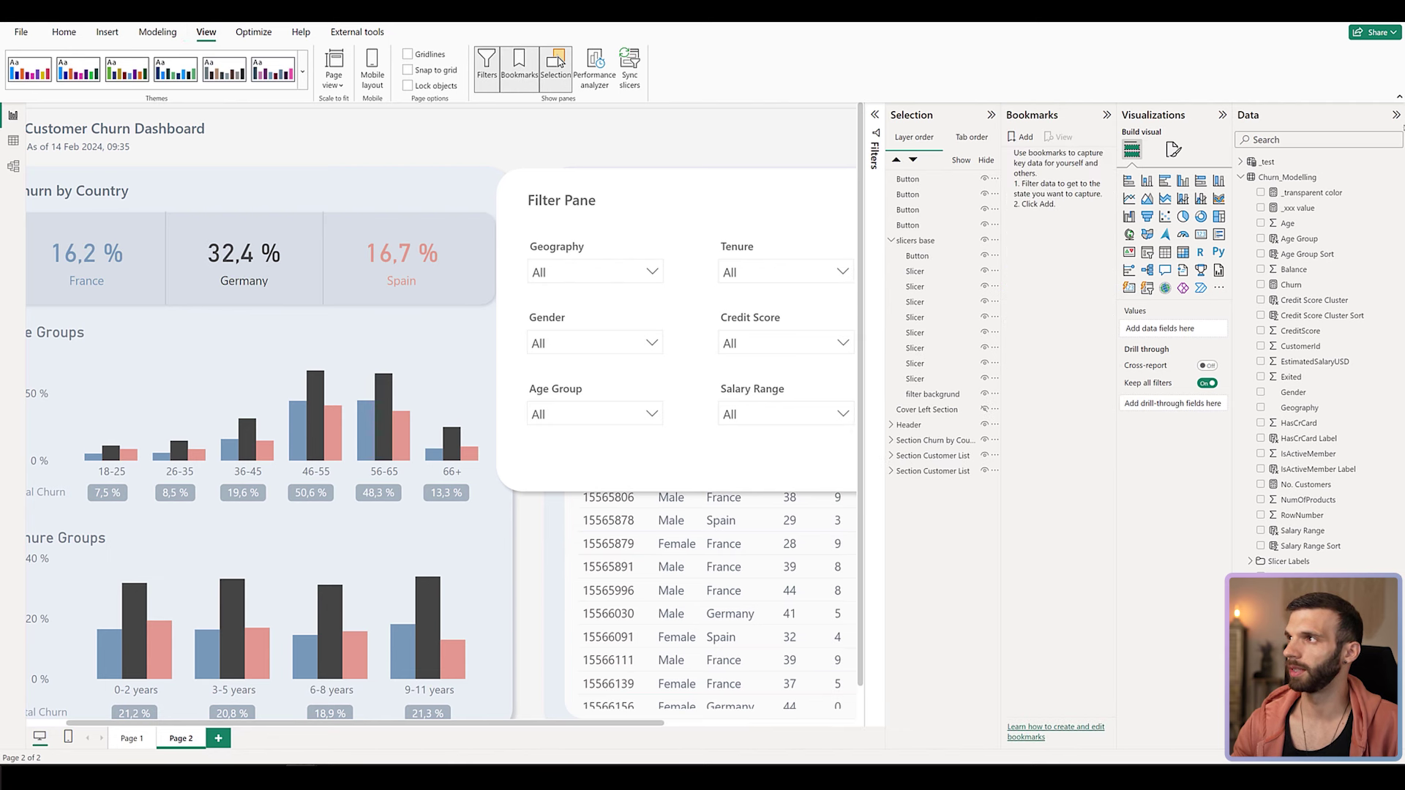
left_click(1395, 115)
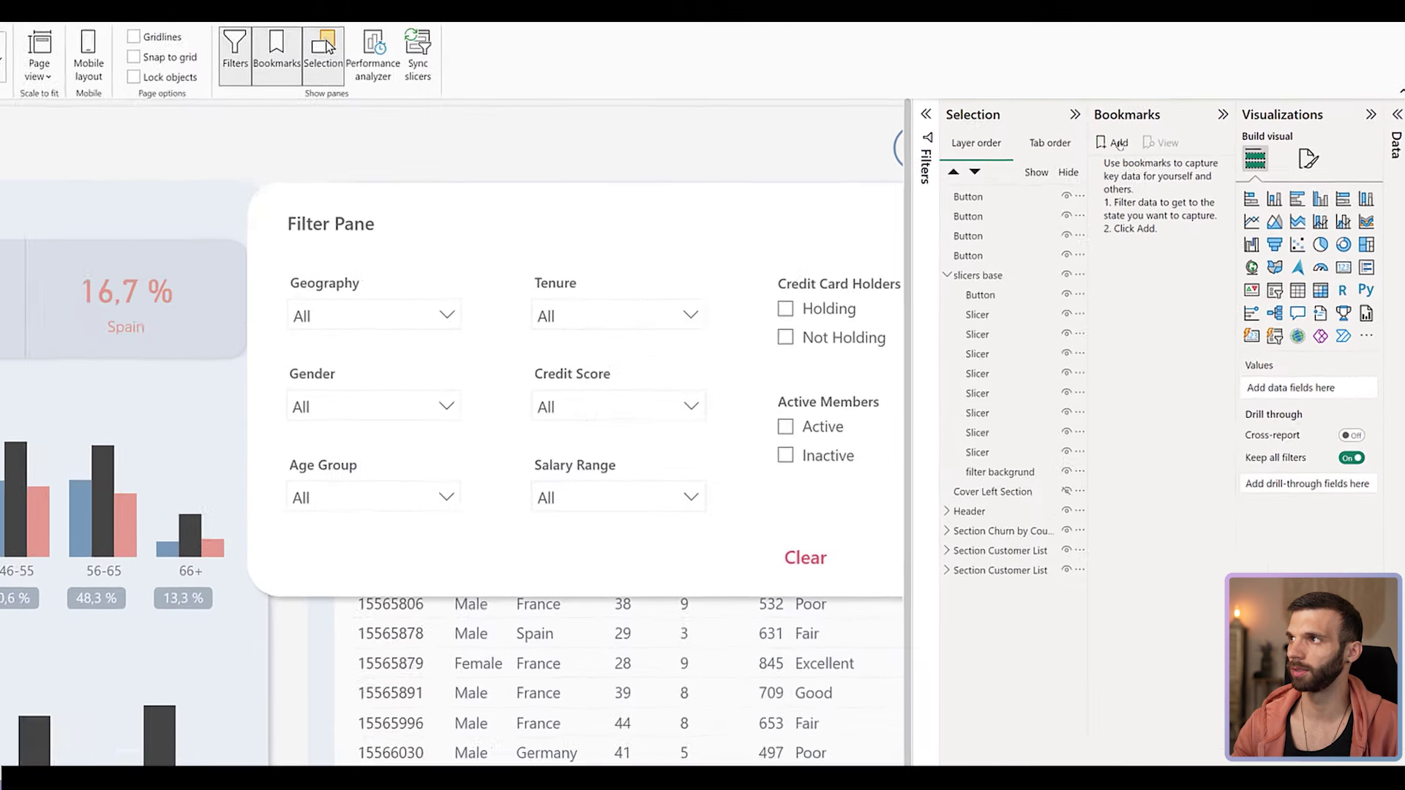
left_click(1175, 137)
left_click(1175, 137)
double_click(1180, 155)
type("Show Filter Pane")
key("Tab")
type("Hide Filter Pan")
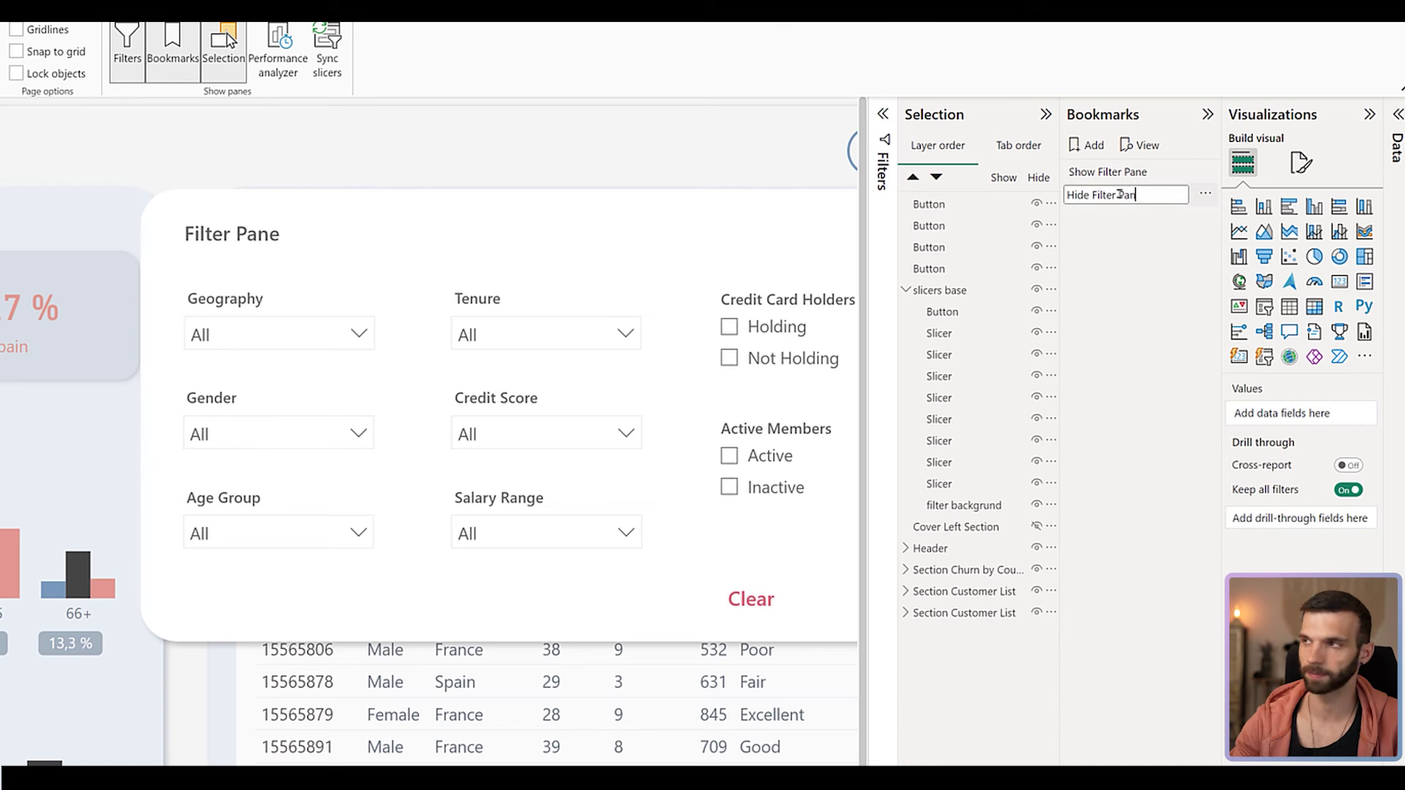
type("e")
key("Return")
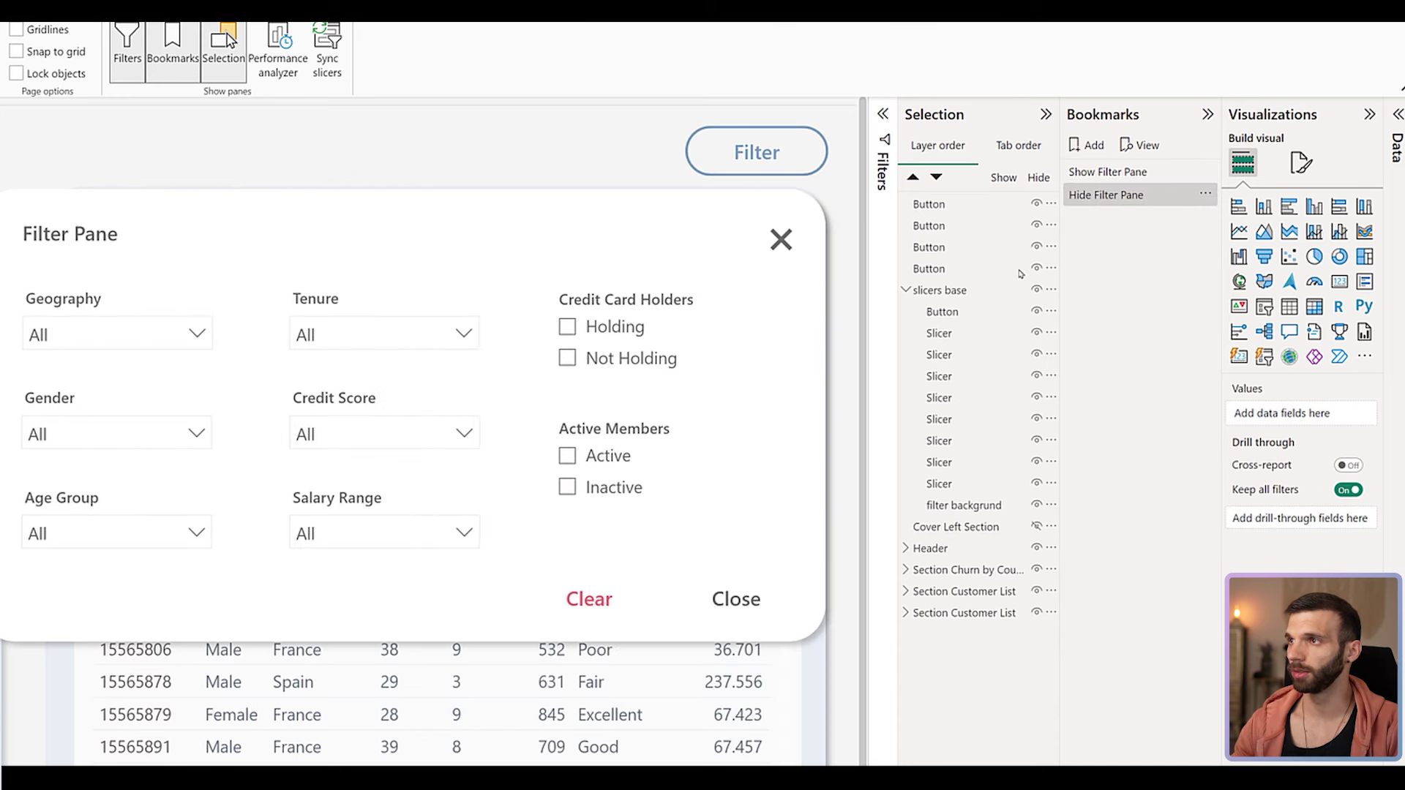
Set the Hide Filter Pane bookmark to apply to Selected visuals only and exclude Data.
left_click(1109, 196)
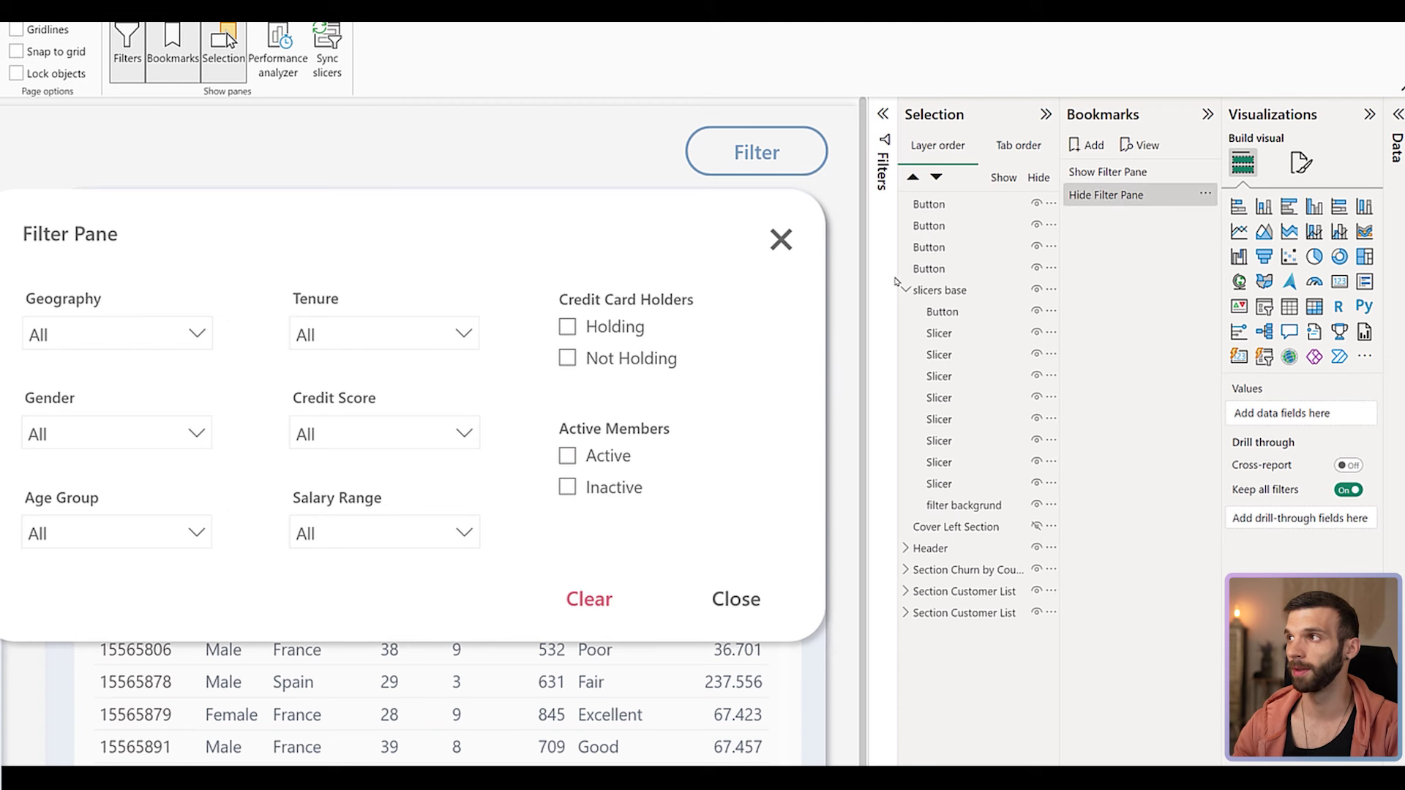
right_click(1098, 196)
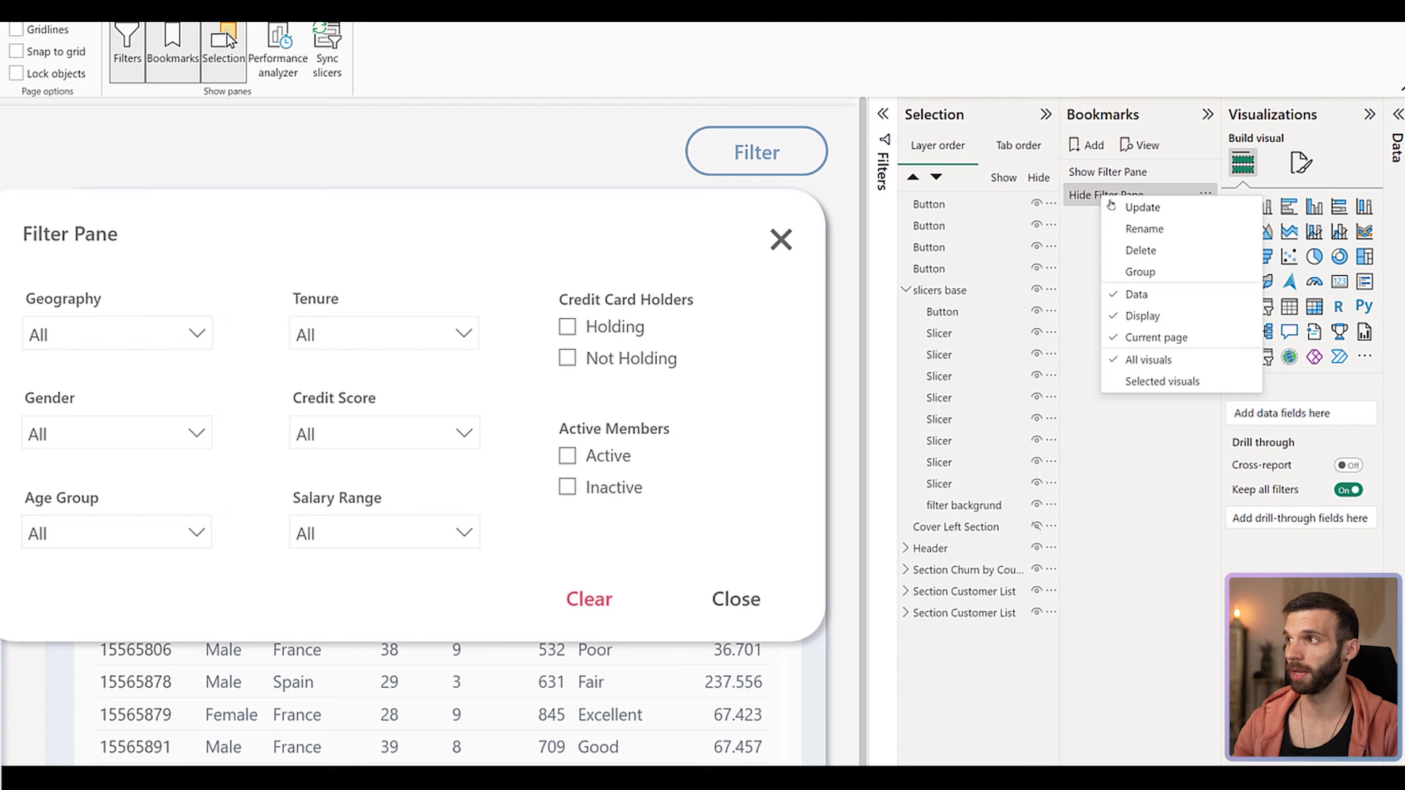
left_click(1183, 382)
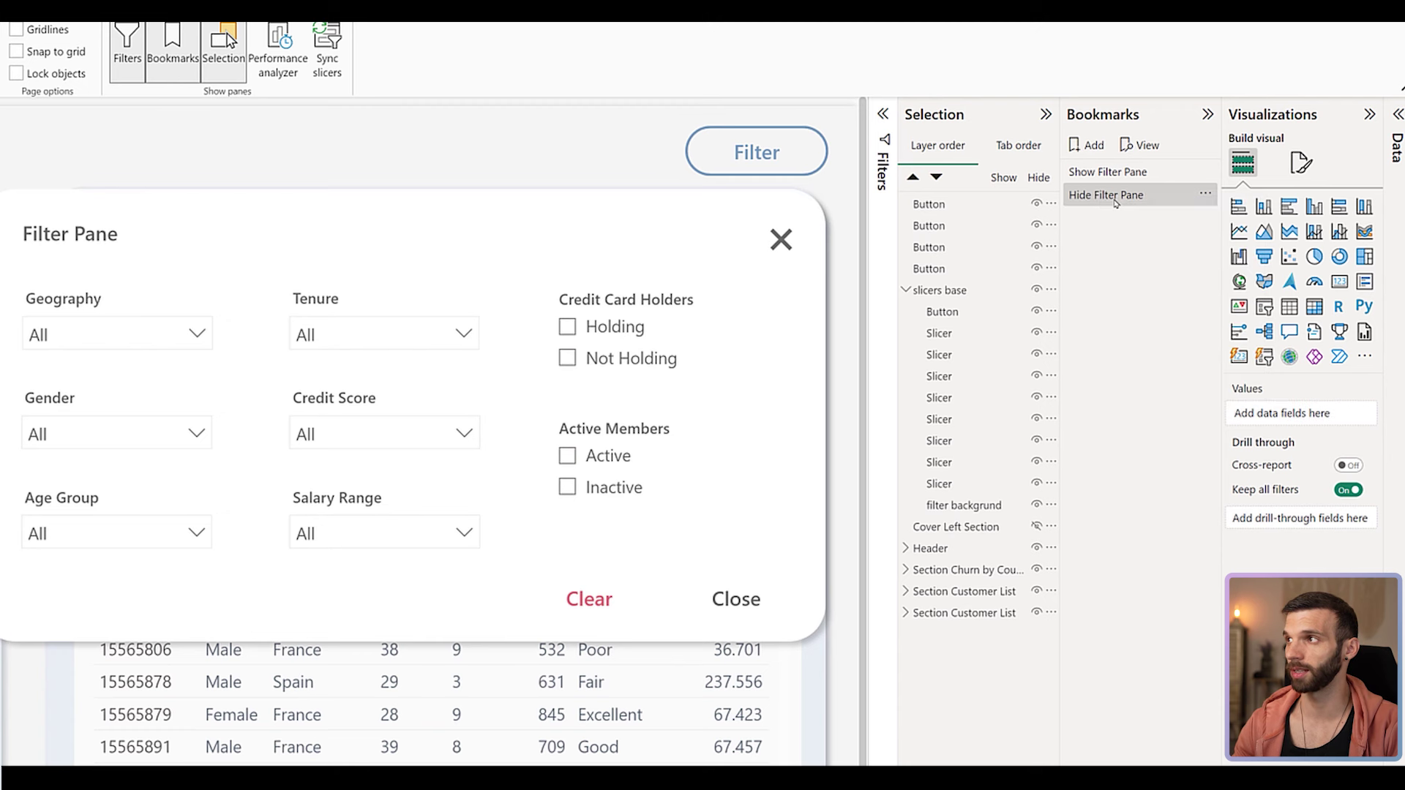
right_click(1117, 196)
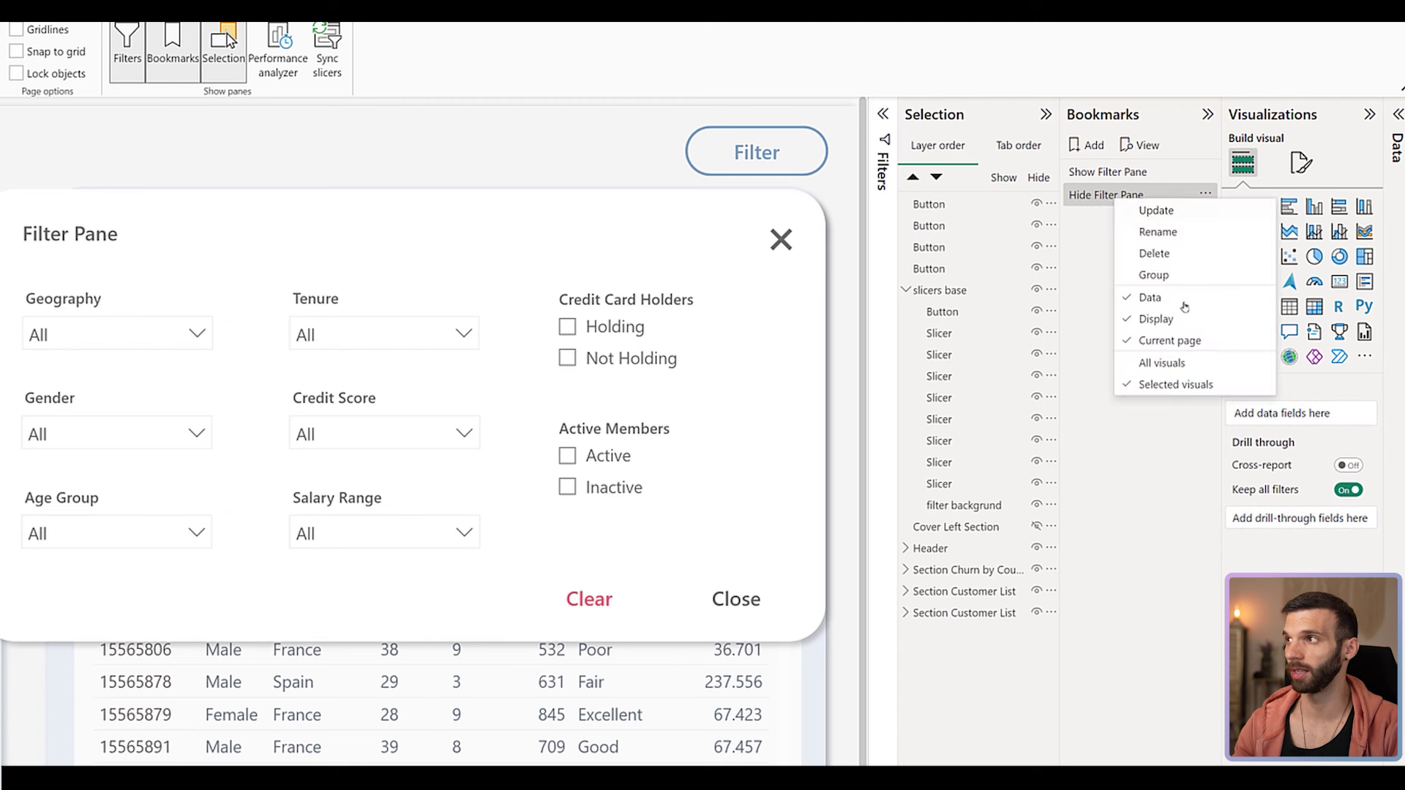
left_click(1144, 297)
right_click(1117, 195)
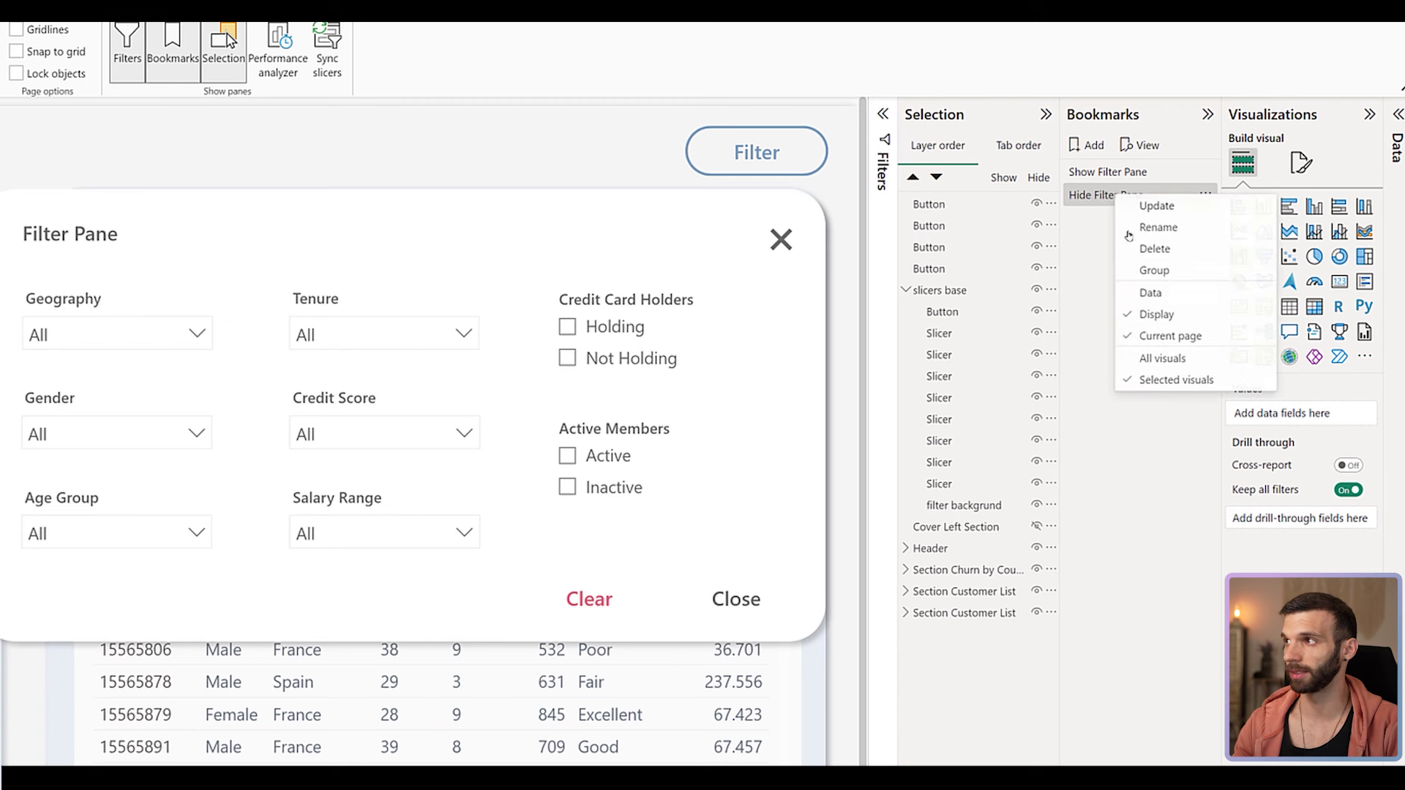
left_click(1098, 197)
left_click(1097, 196)
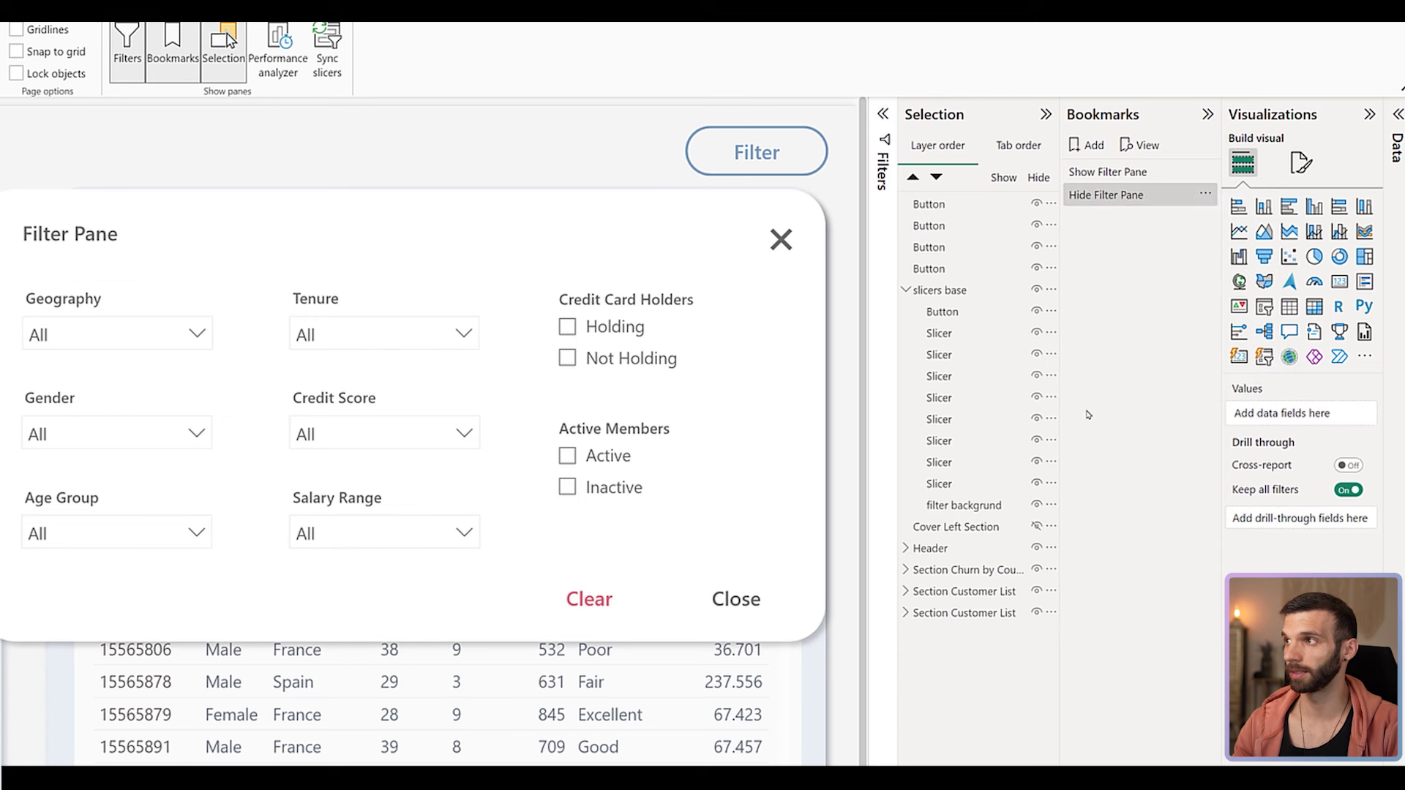
Hide the slicers base group and update the Hide Filter Pane bookmark with that group selected.
left_click(957, 291)
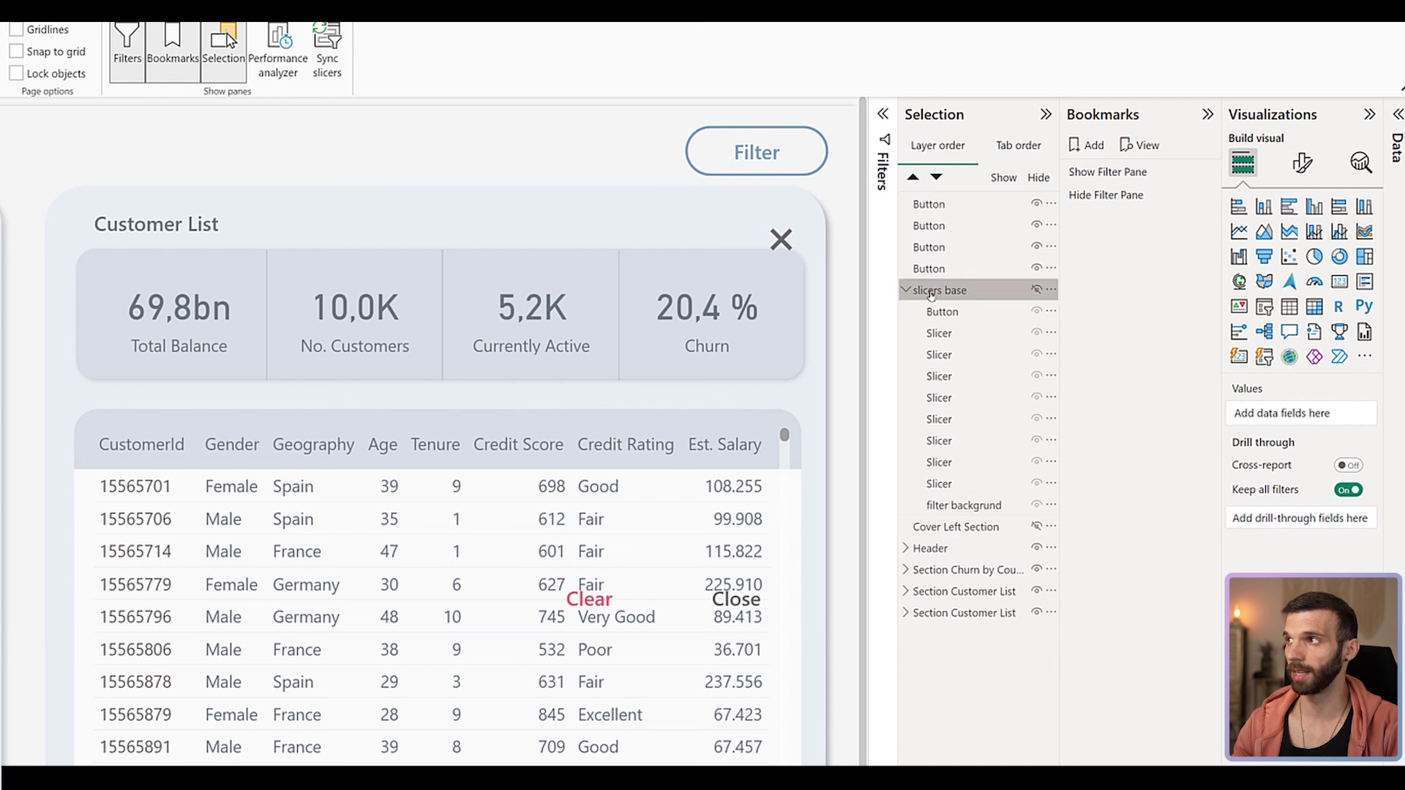
right_click(1103, 196)
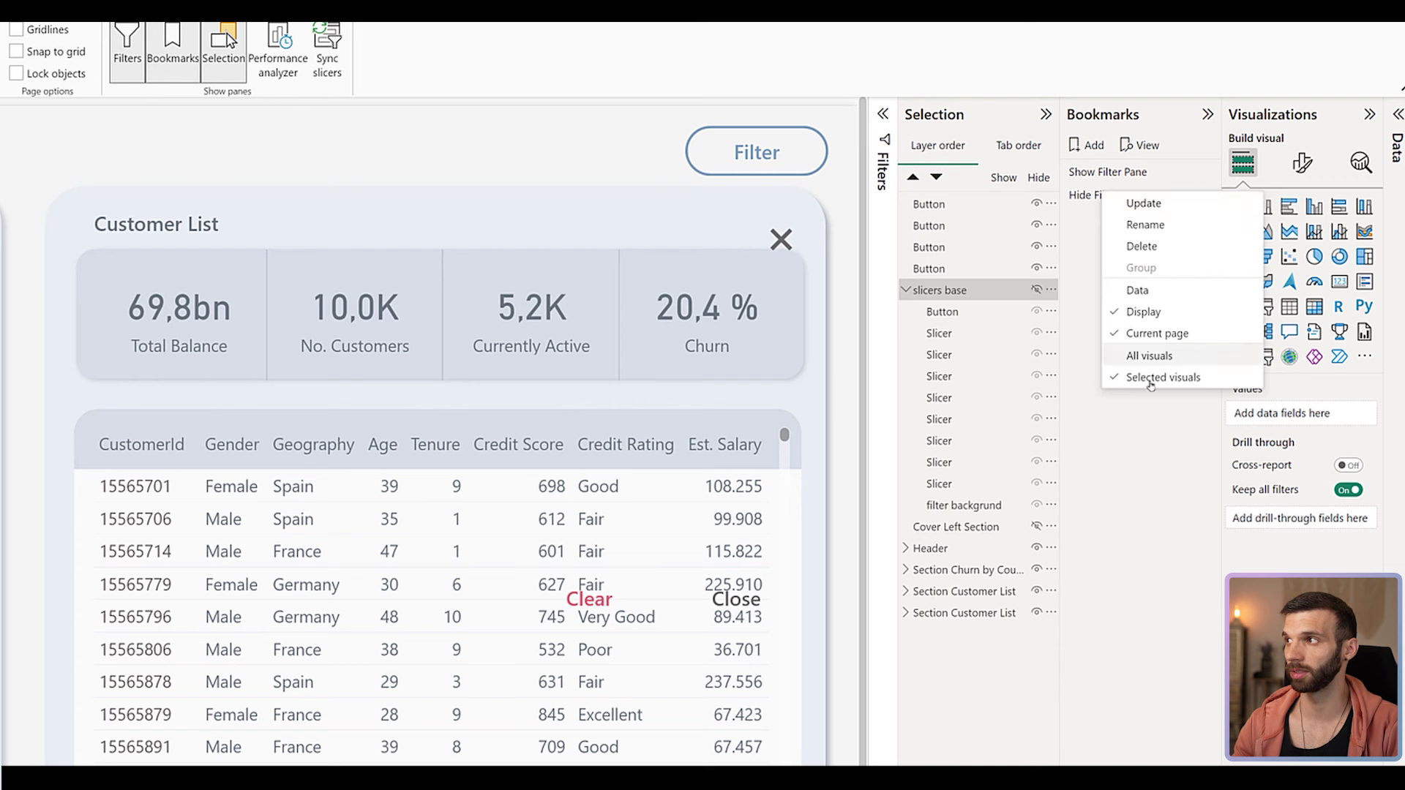
left_click(1156, 205)
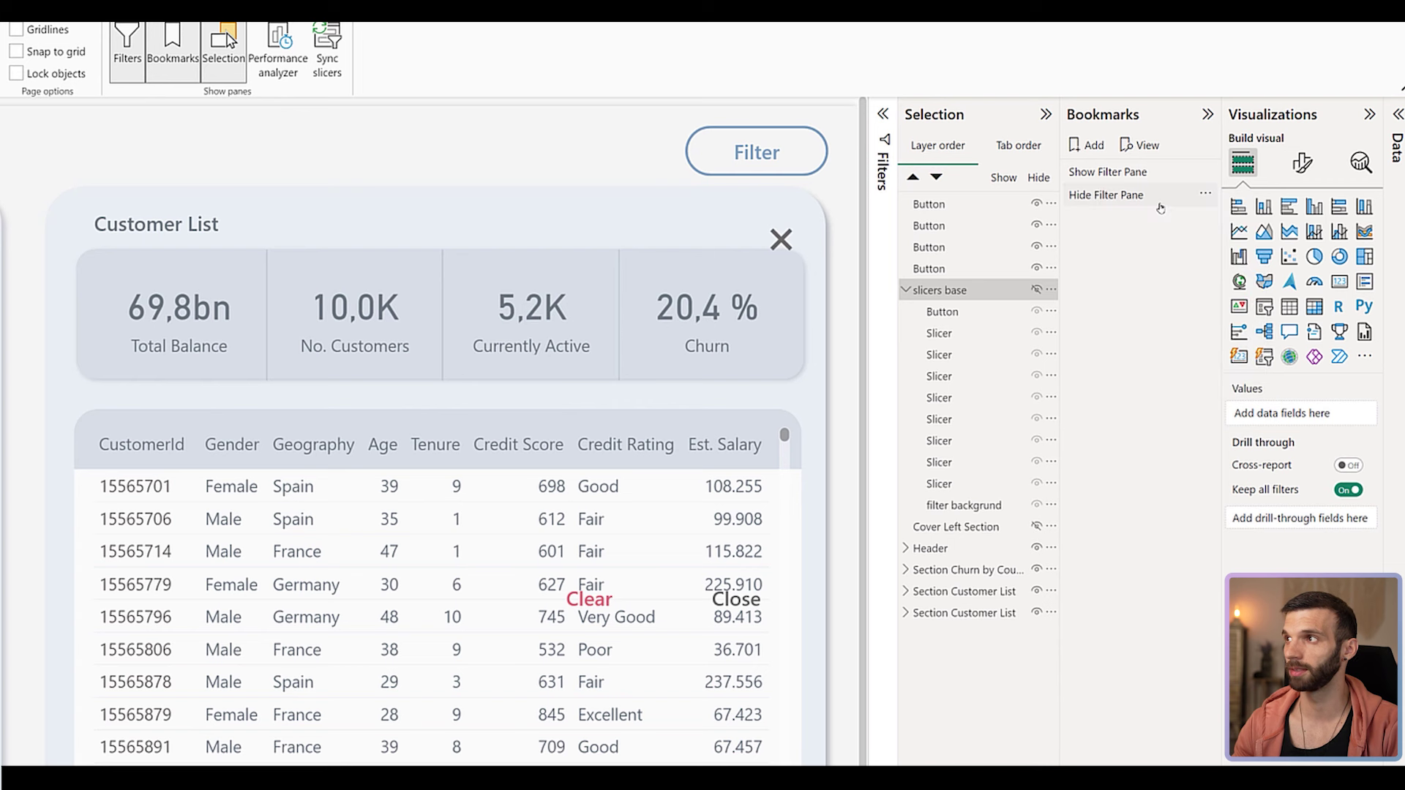
Update the Show Filter Pane bookmark to store the slicers base group as visible, with Selected visuals on and Data off.
left_click(1036, 290)
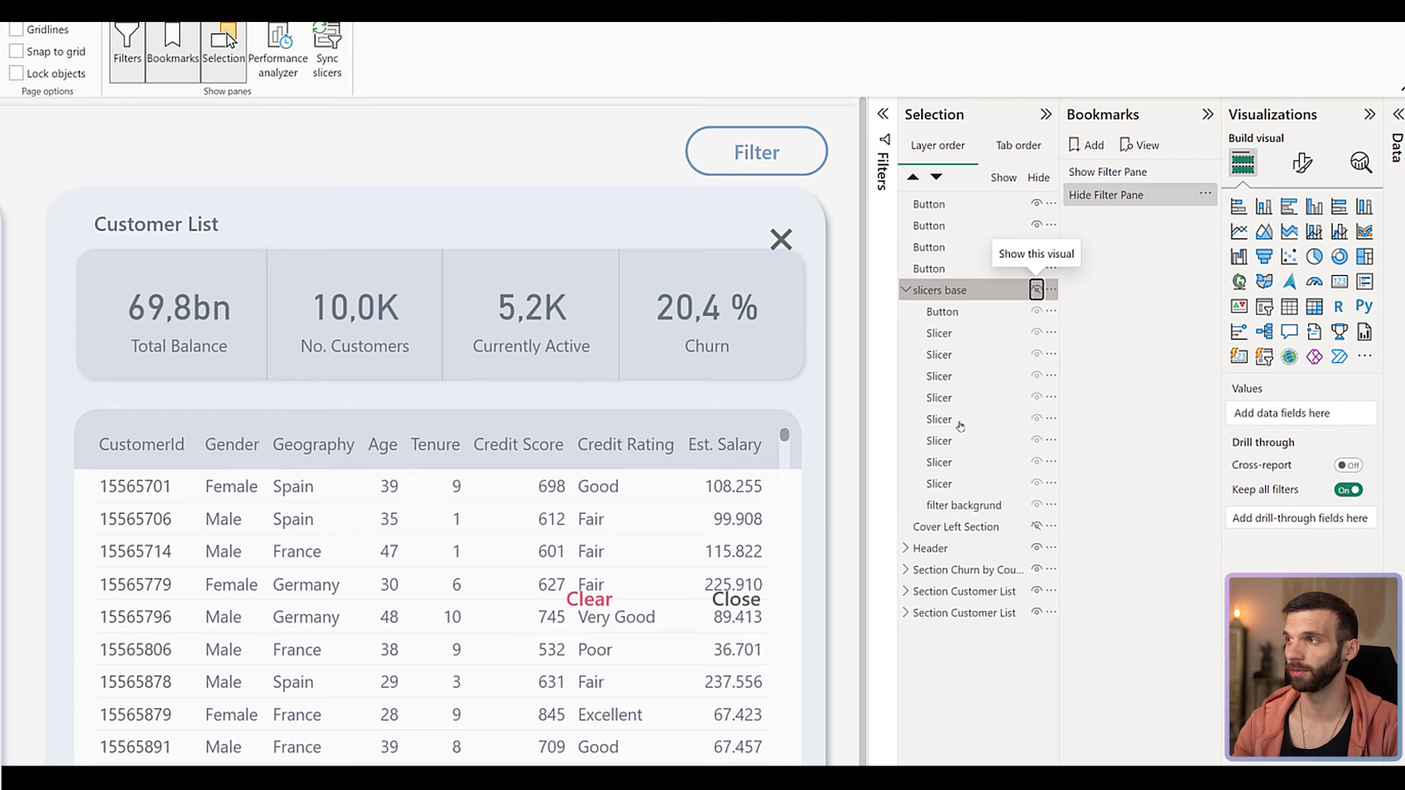
left_click(951, 283)
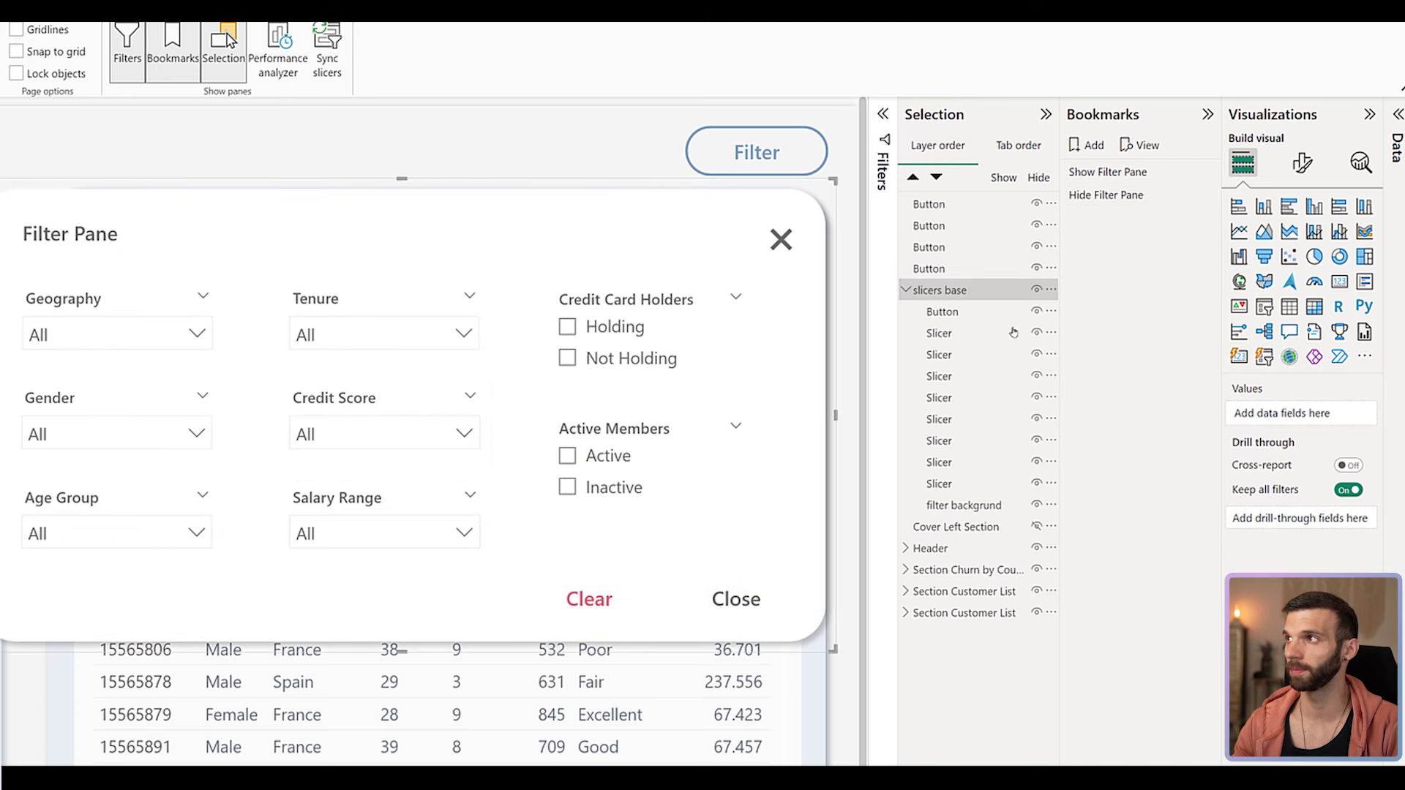
right_click(1098, 174)
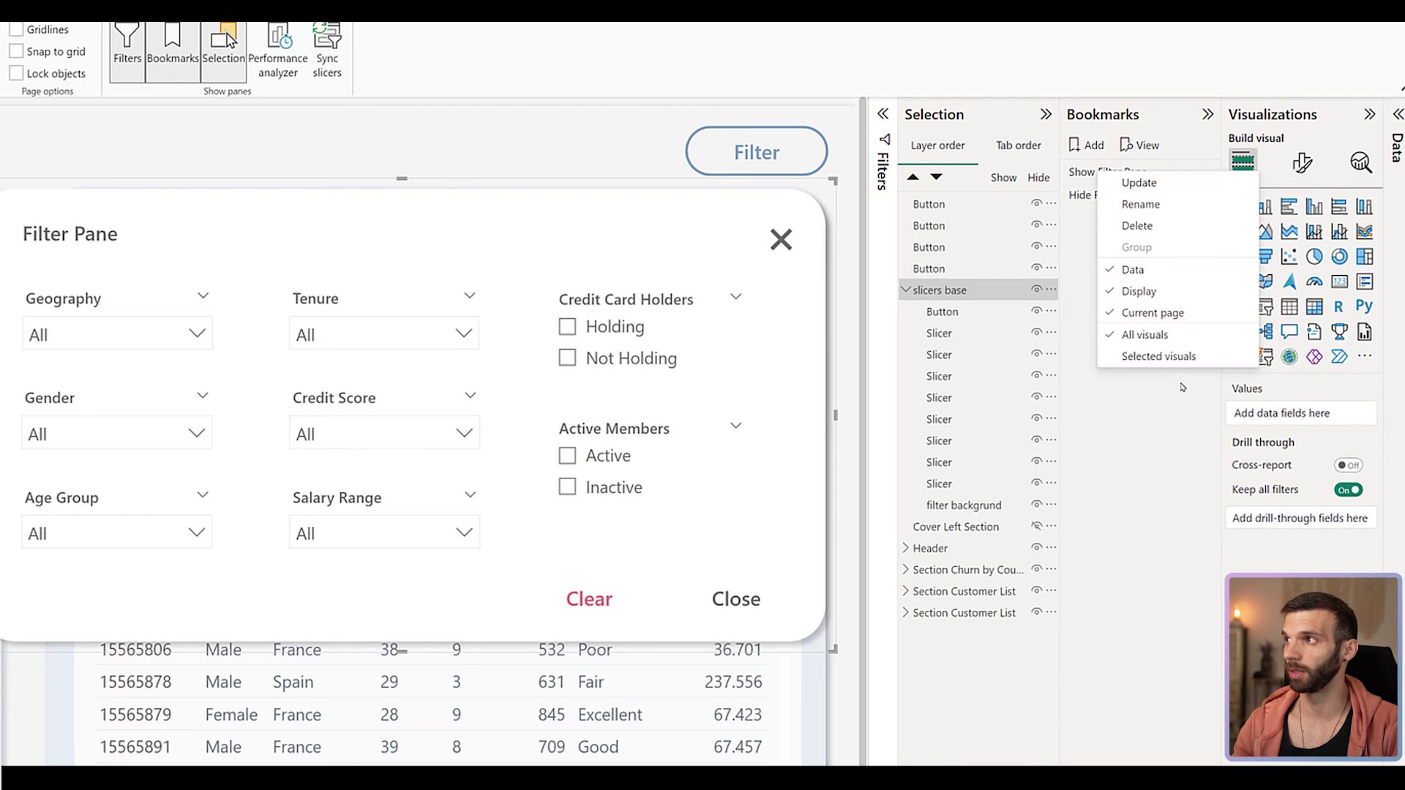
left_click(1099, 179)
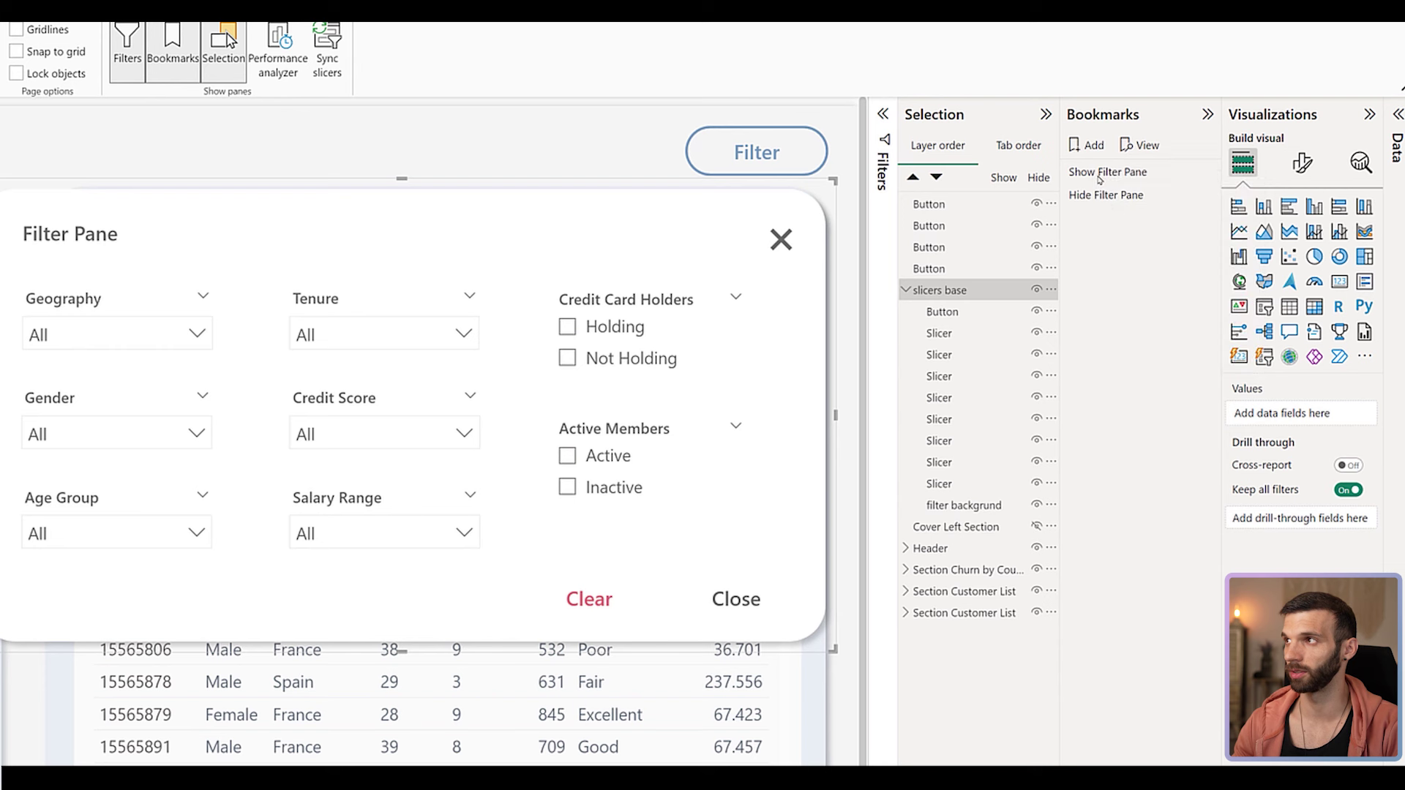
right_click(1099, 174)
left_click(1150, 271)
right_click(1115, 176)
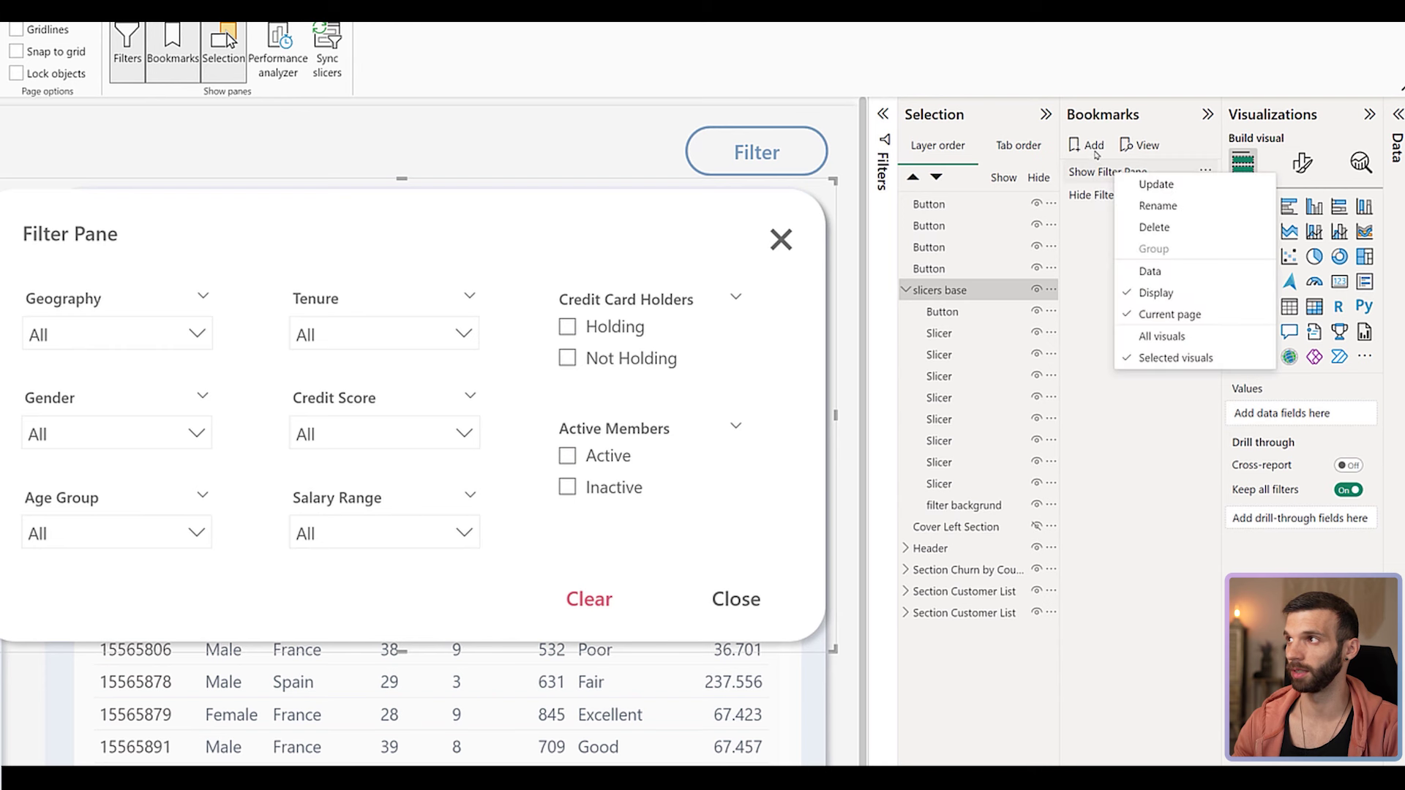
left_click(1153, 187)
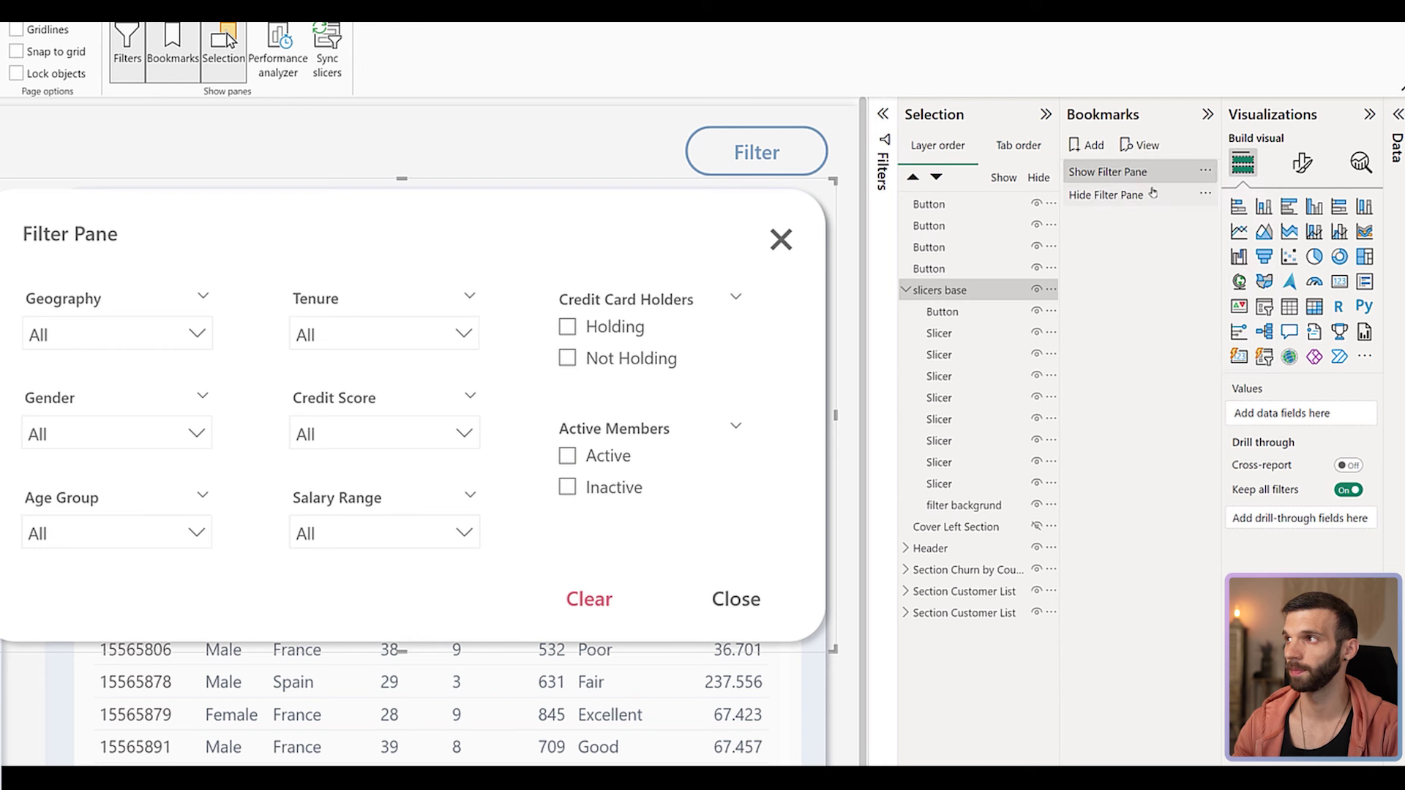
Test the Show Filter Pane and Hide Filter Pane bookmarks by switching between them.
left_click(1111, 196)
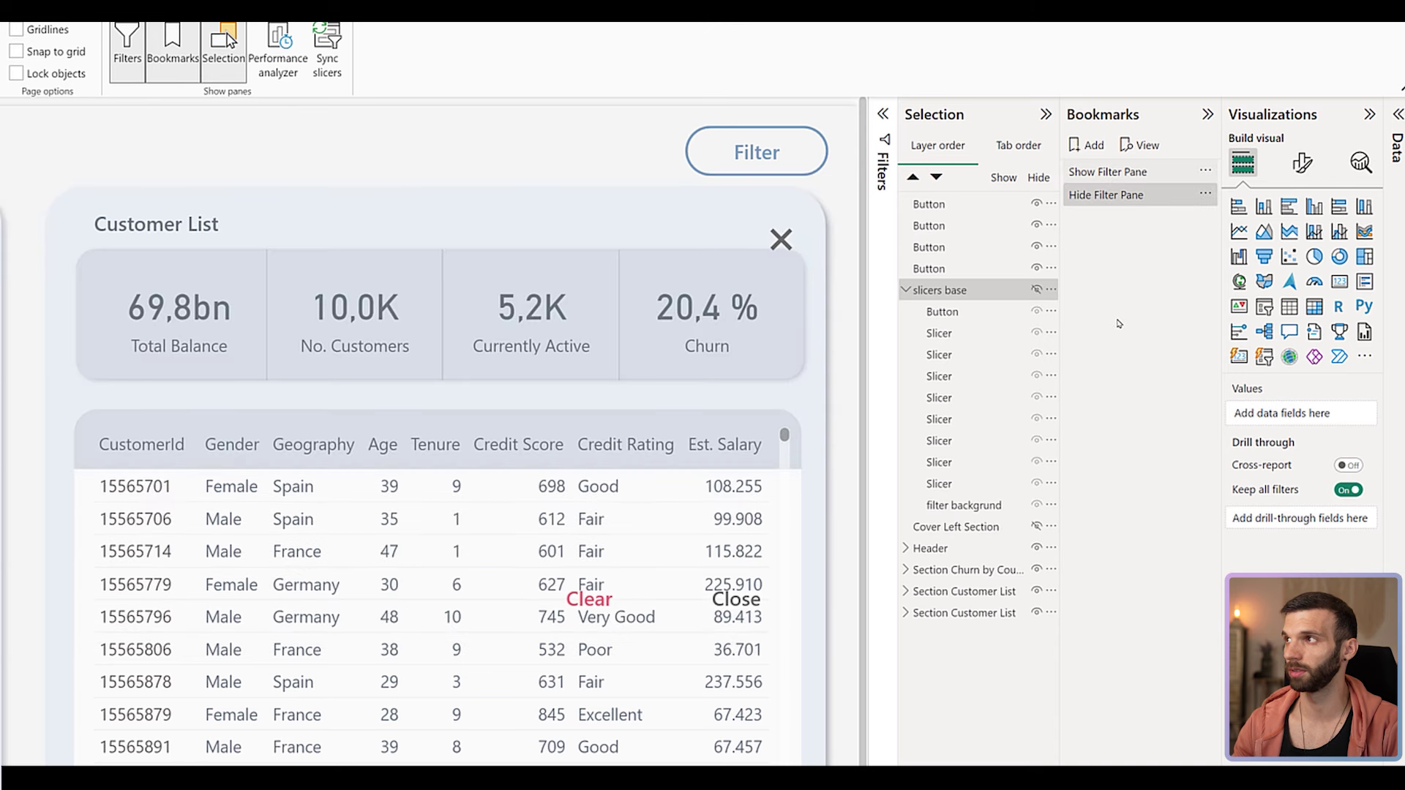
left_click(1107, 172)
left_click(1106, 193)
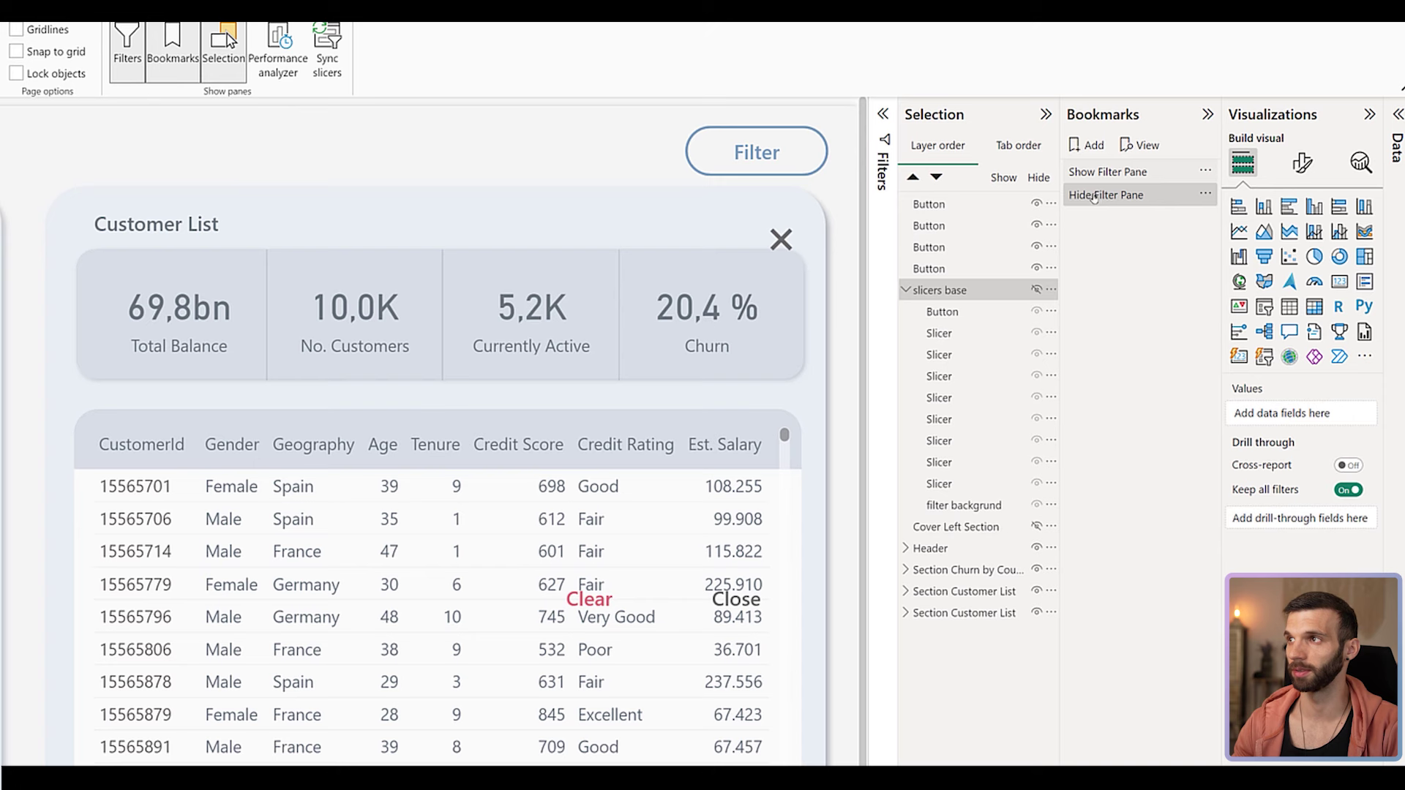
left_click(1094, 197)
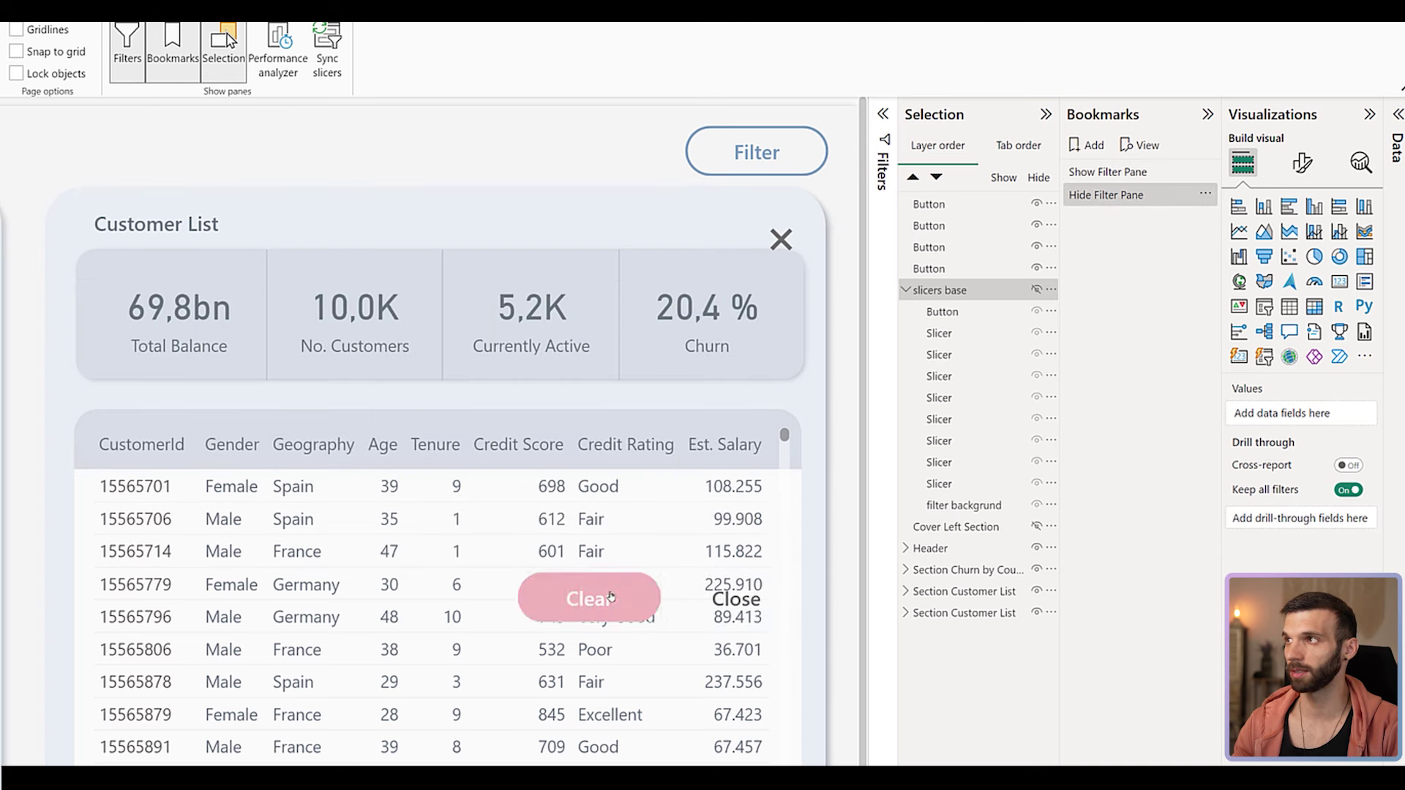
Rename the Filter button's layer as Filter.
left_click(934, 271)
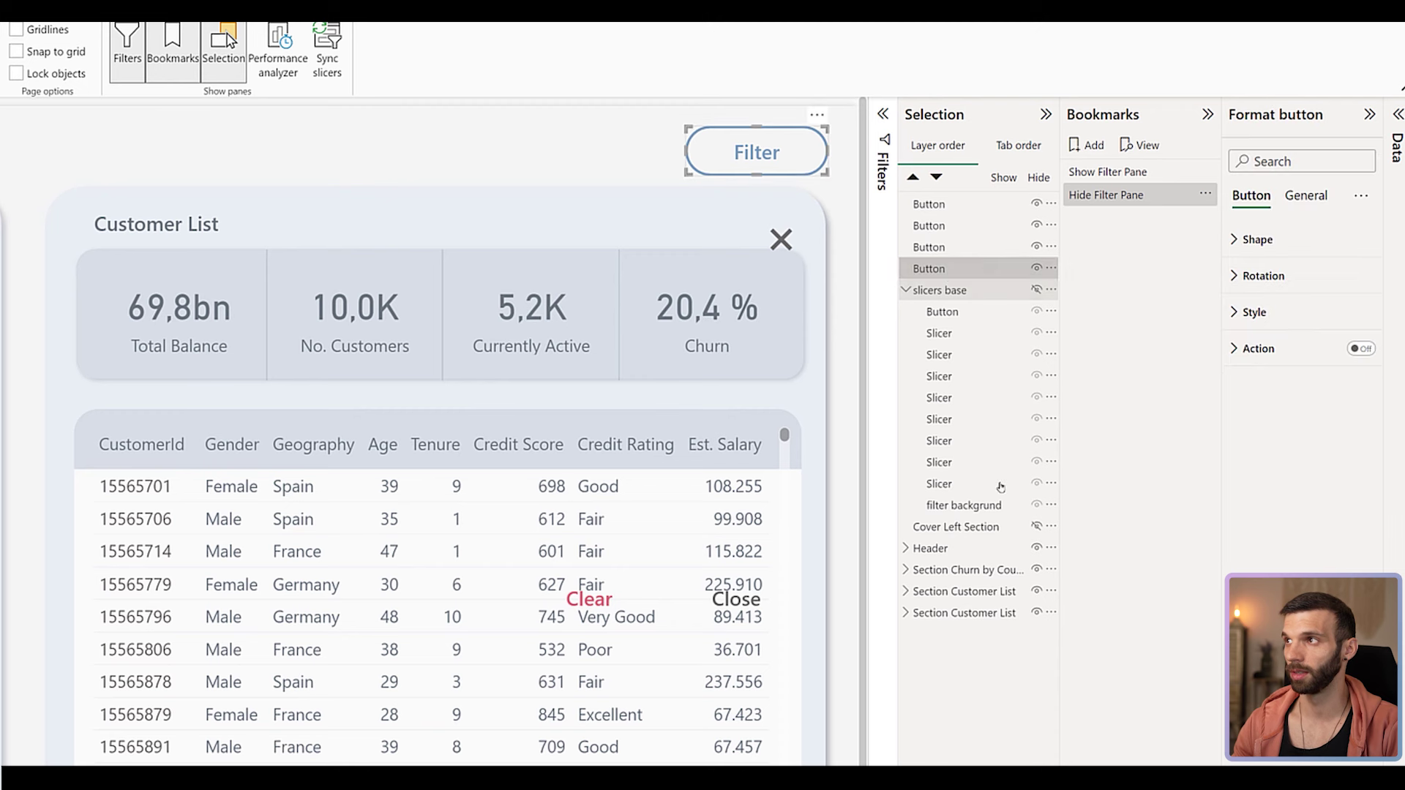
double_click(948, 271)
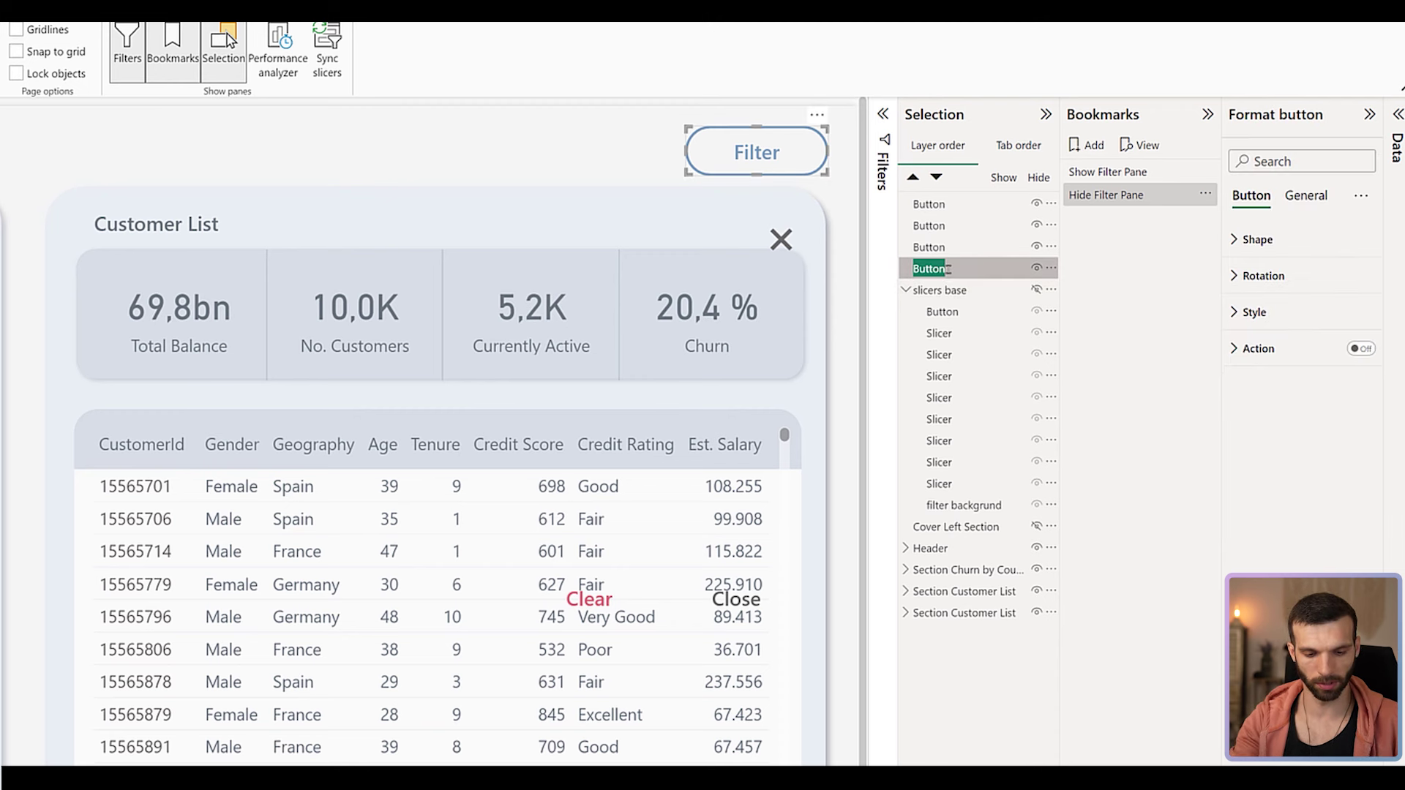
type("Filter")
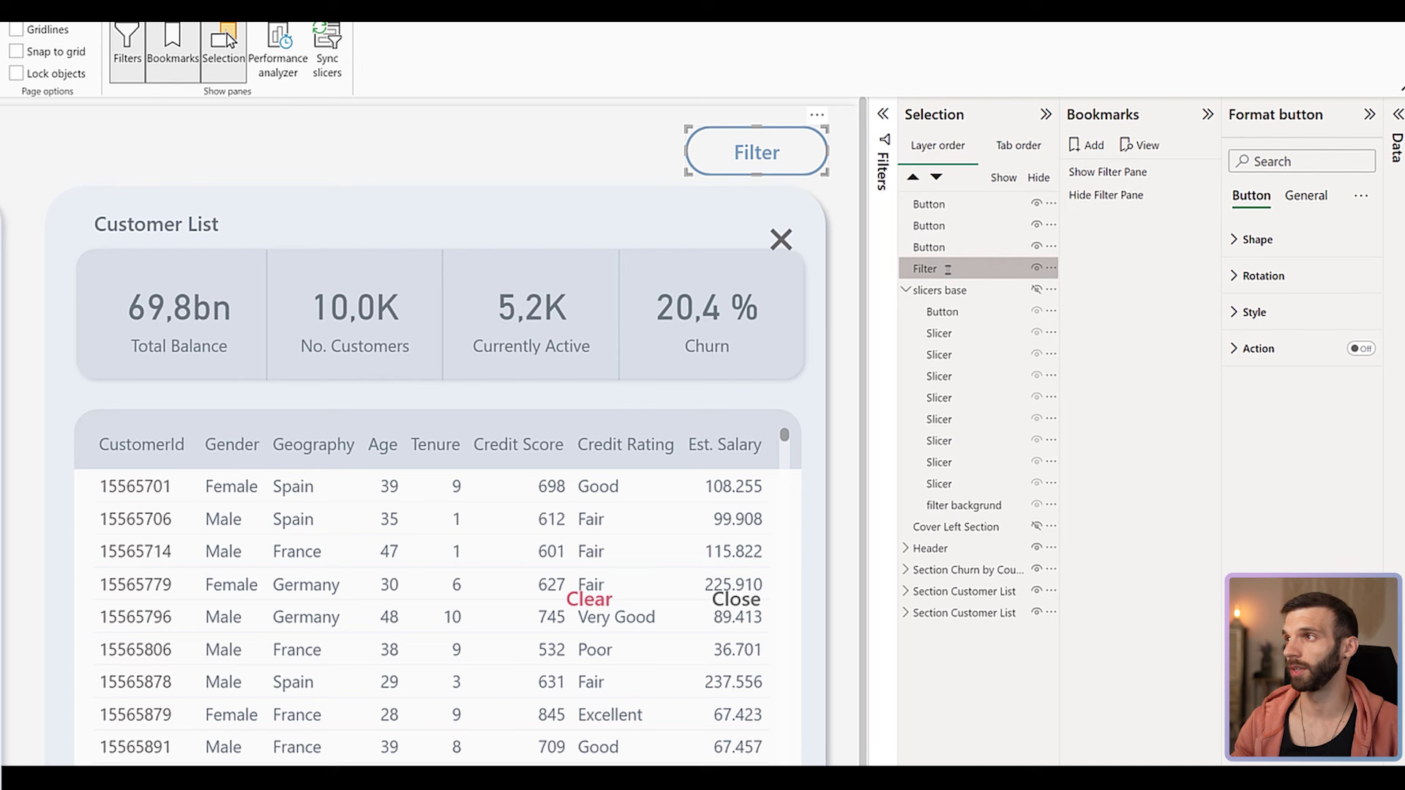
key("Return")
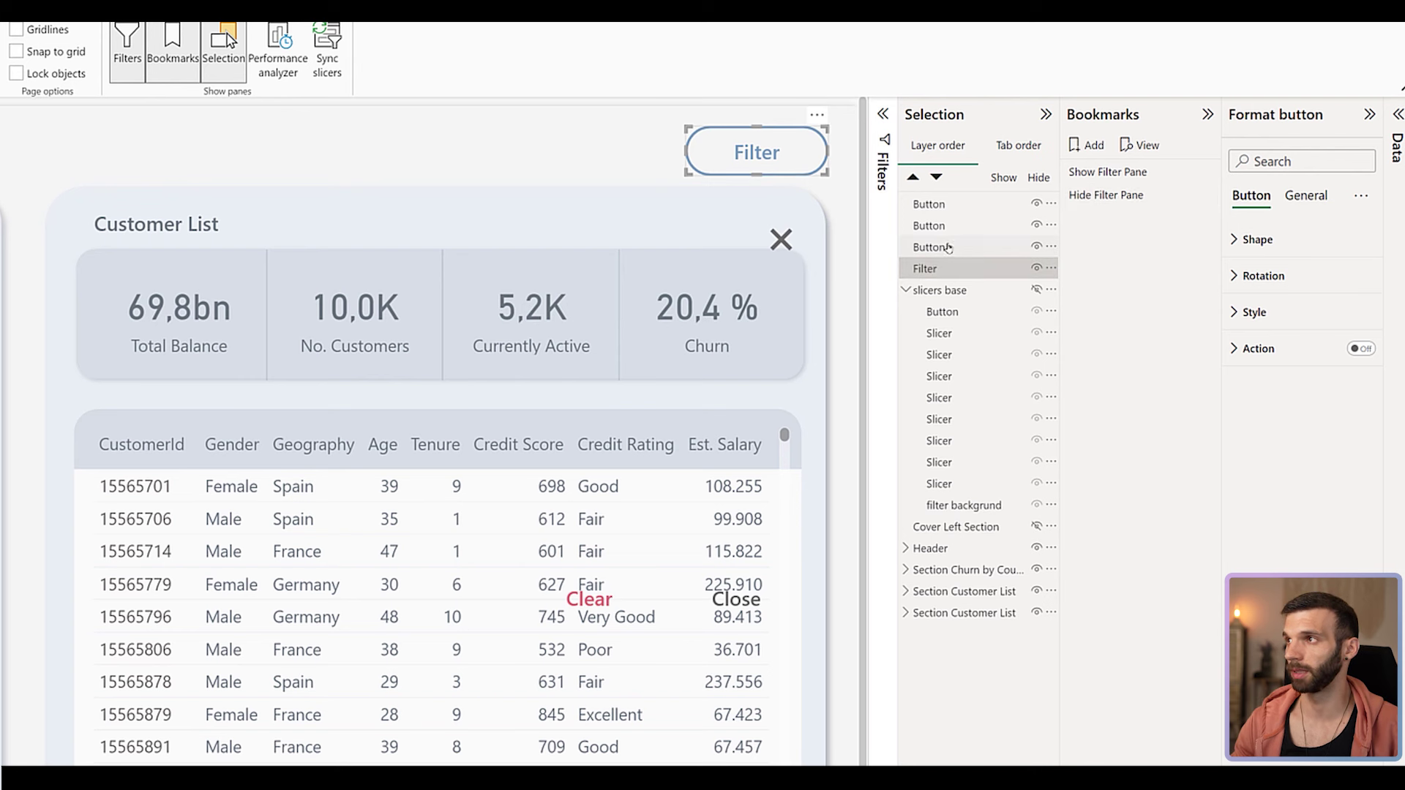
Move the Clear, Close and X buttons into the slicers base group and check them with the Show and Hide Filter Pane bookmarks.
left_click_drag(959, 242, 950, 303)
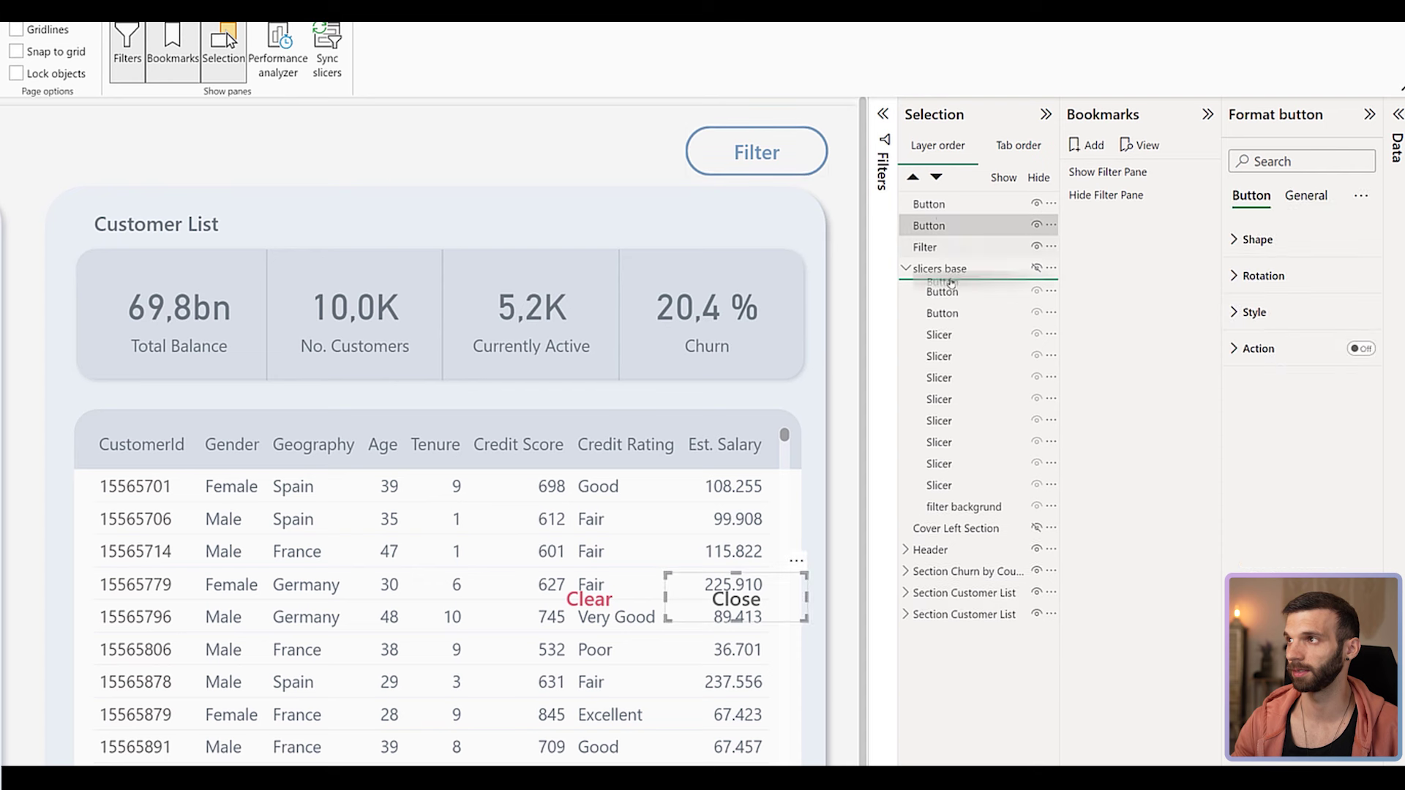
left_click_drag(941, 212, 952, 250)
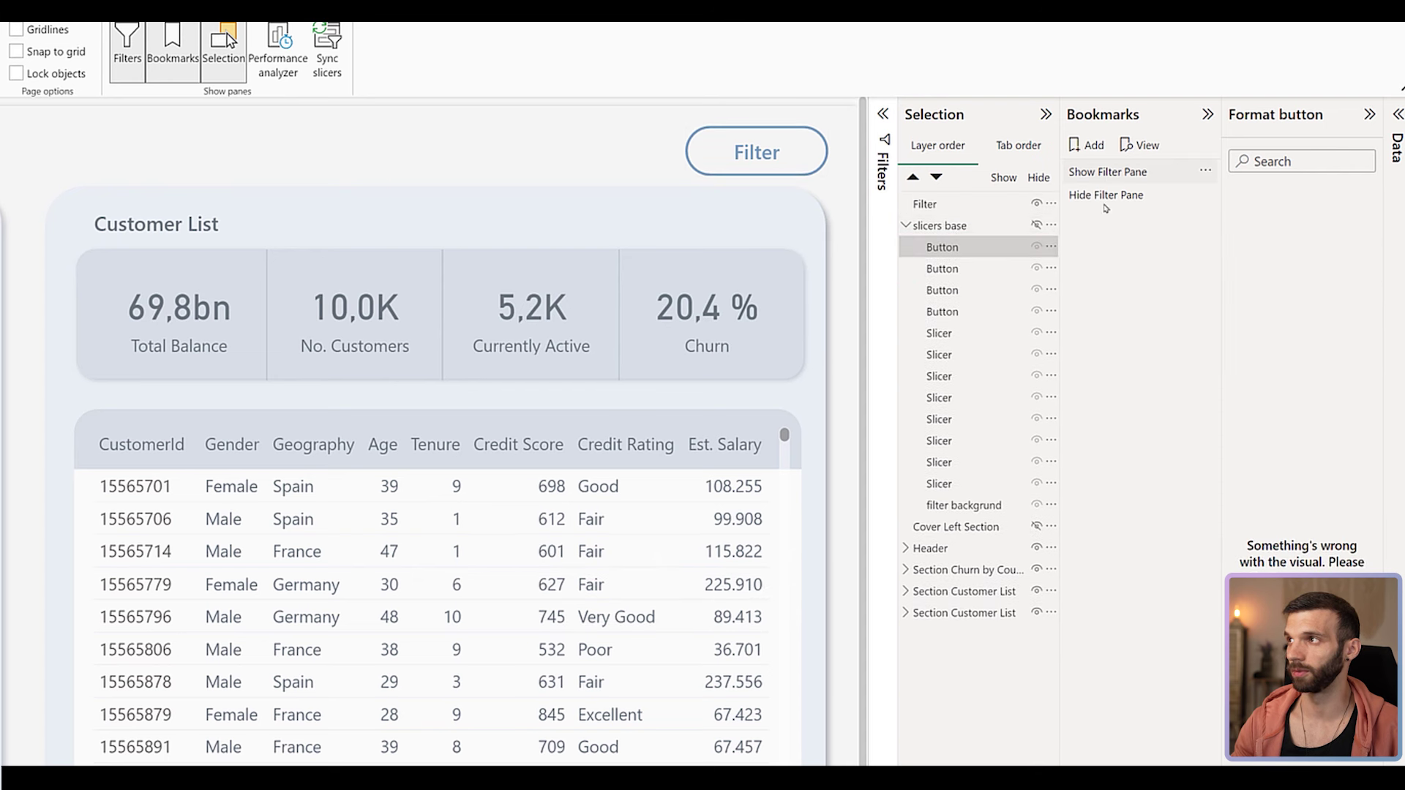
left_click(1108, 171)
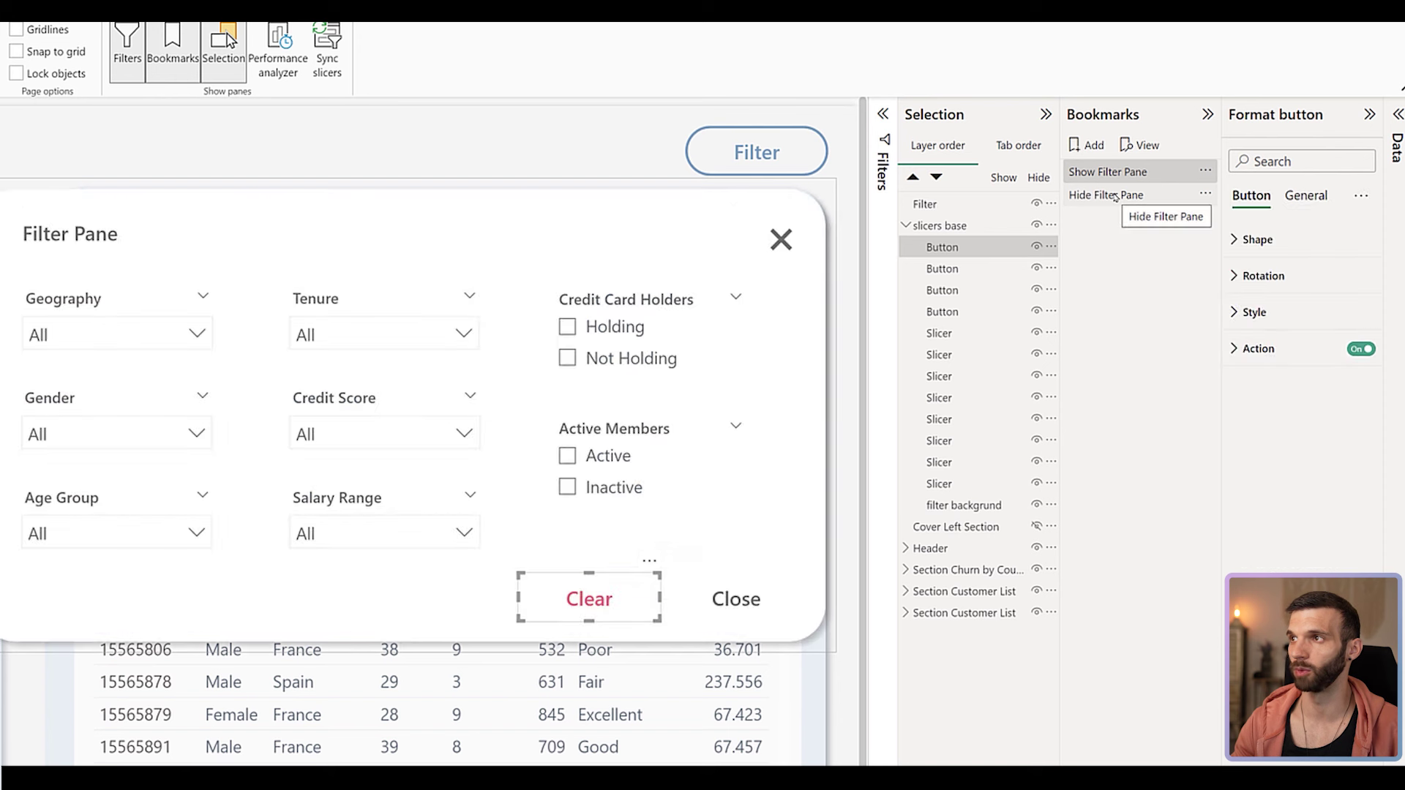
left_click(1117, 194)
left_click(1124, 170)
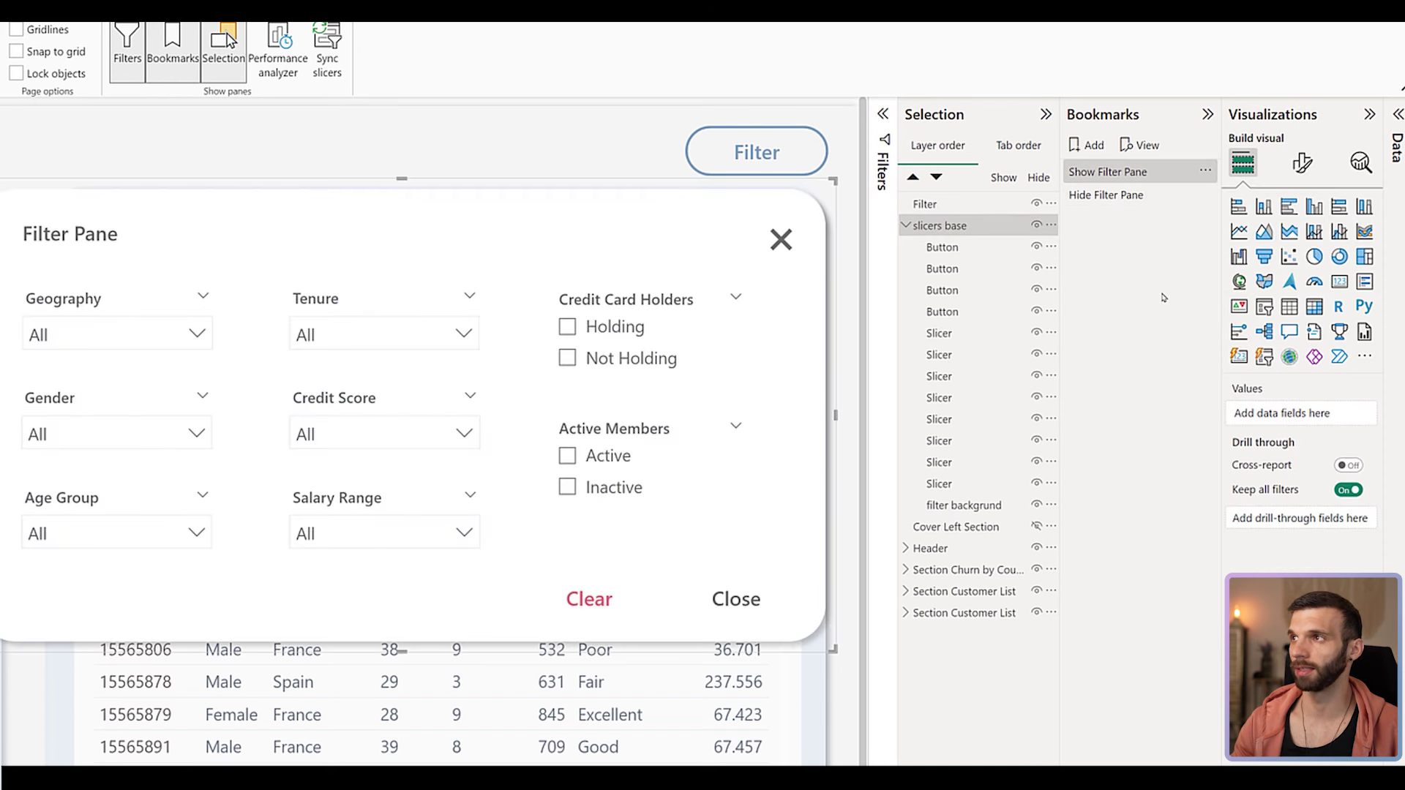
Turn on the Filter button's action with type Bookmark and assign the Show Filter Pane bookmark.
left_click(738, 152)
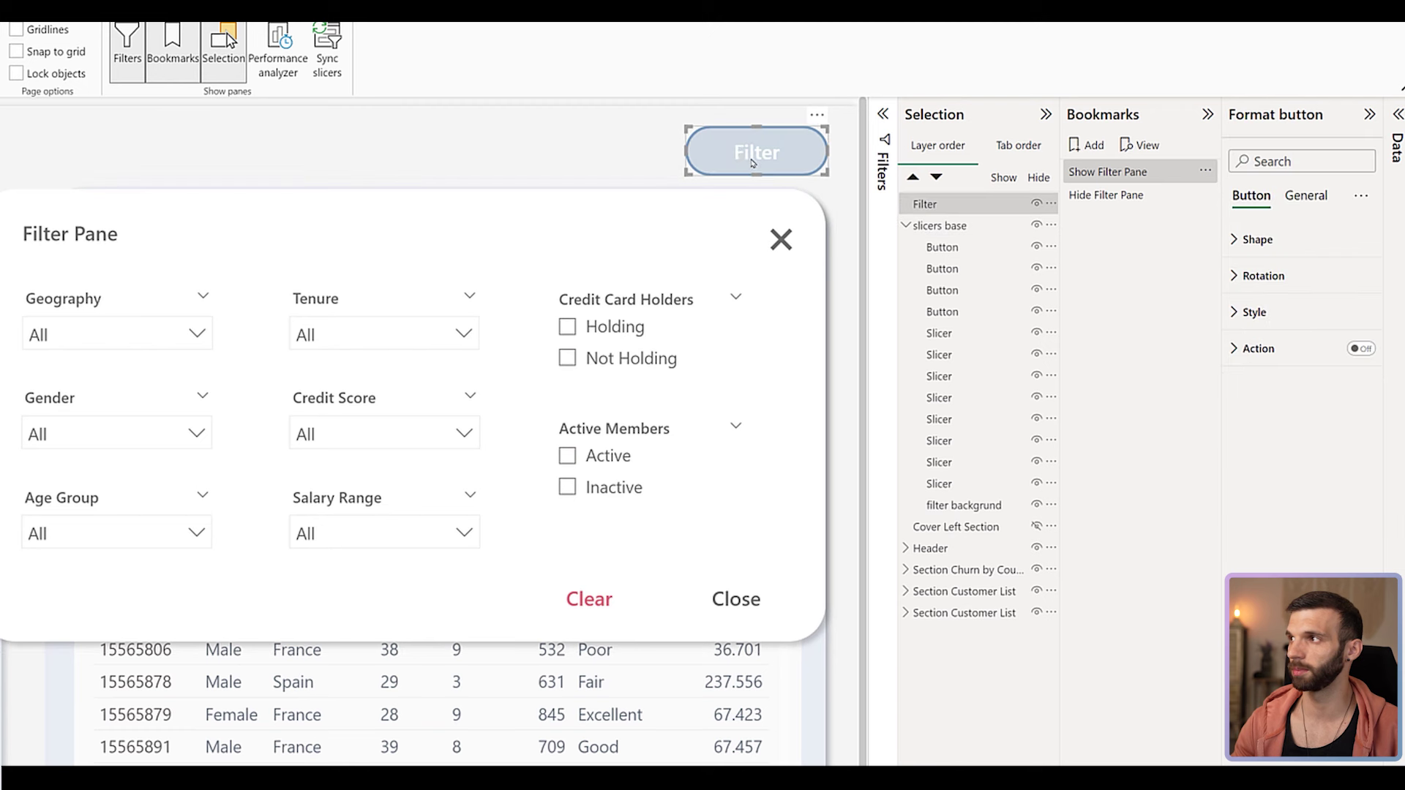
left_click(1359, 349)
left_click(1244, 344)
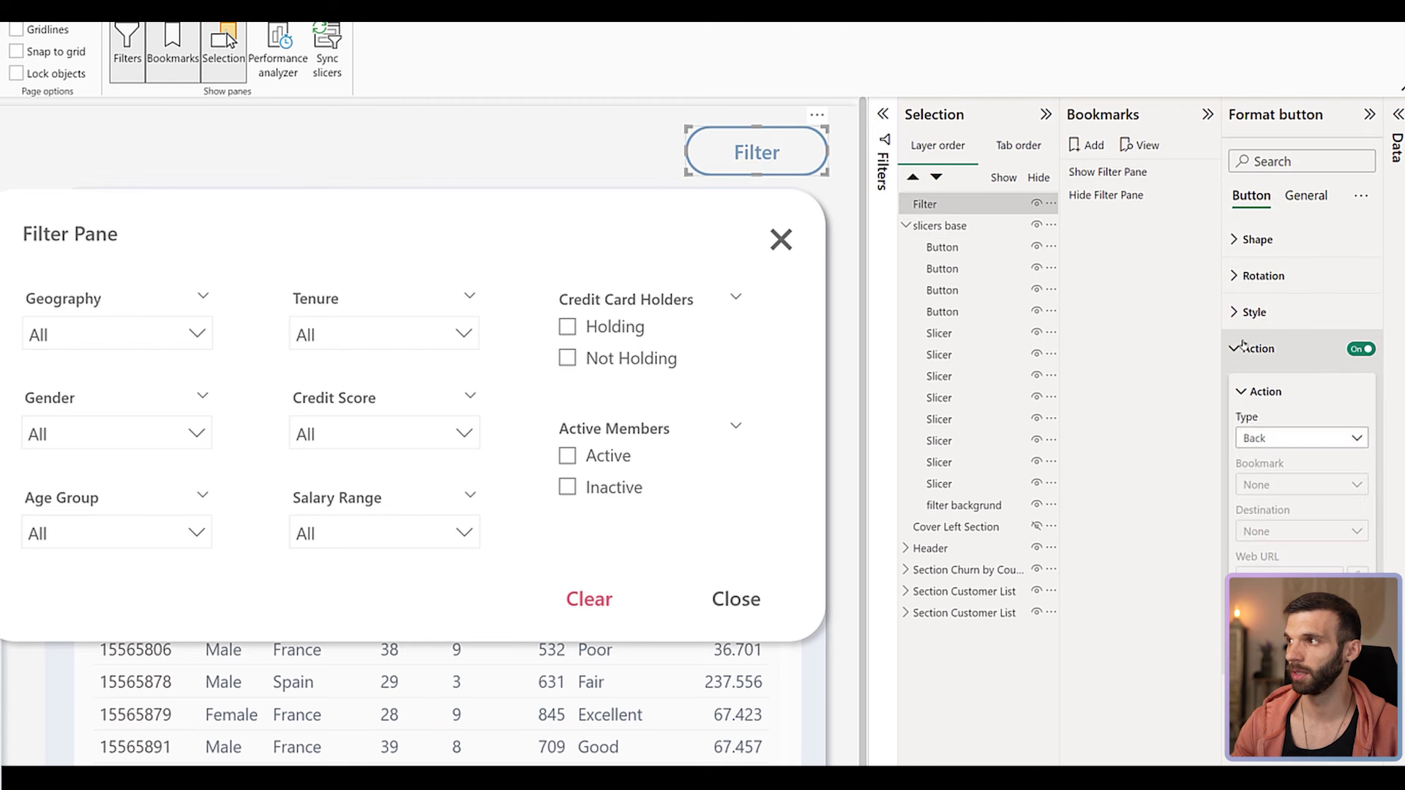
left_click(1284, 439)
left_click(1277, 481)
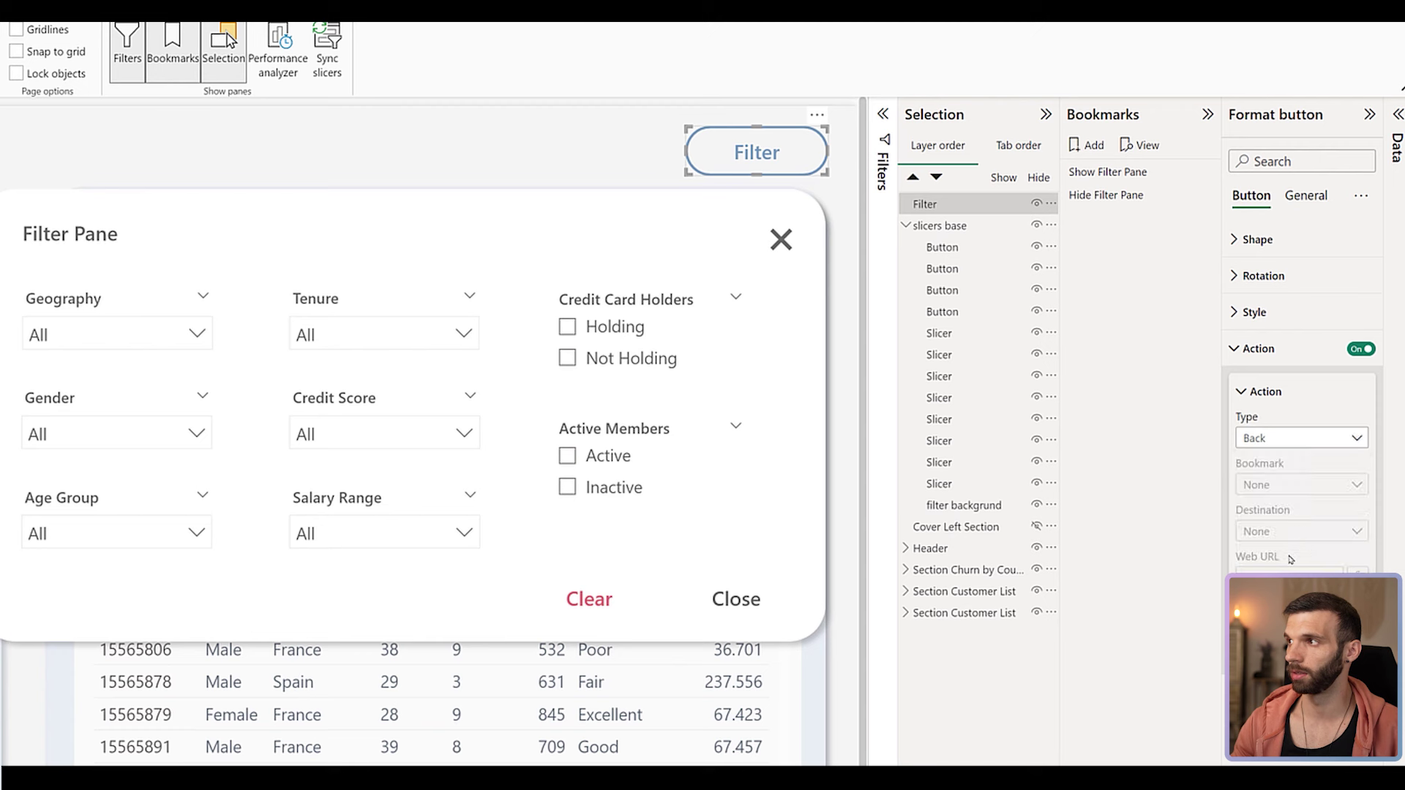
left_click(1306, 486)
left_click(1299, 528)
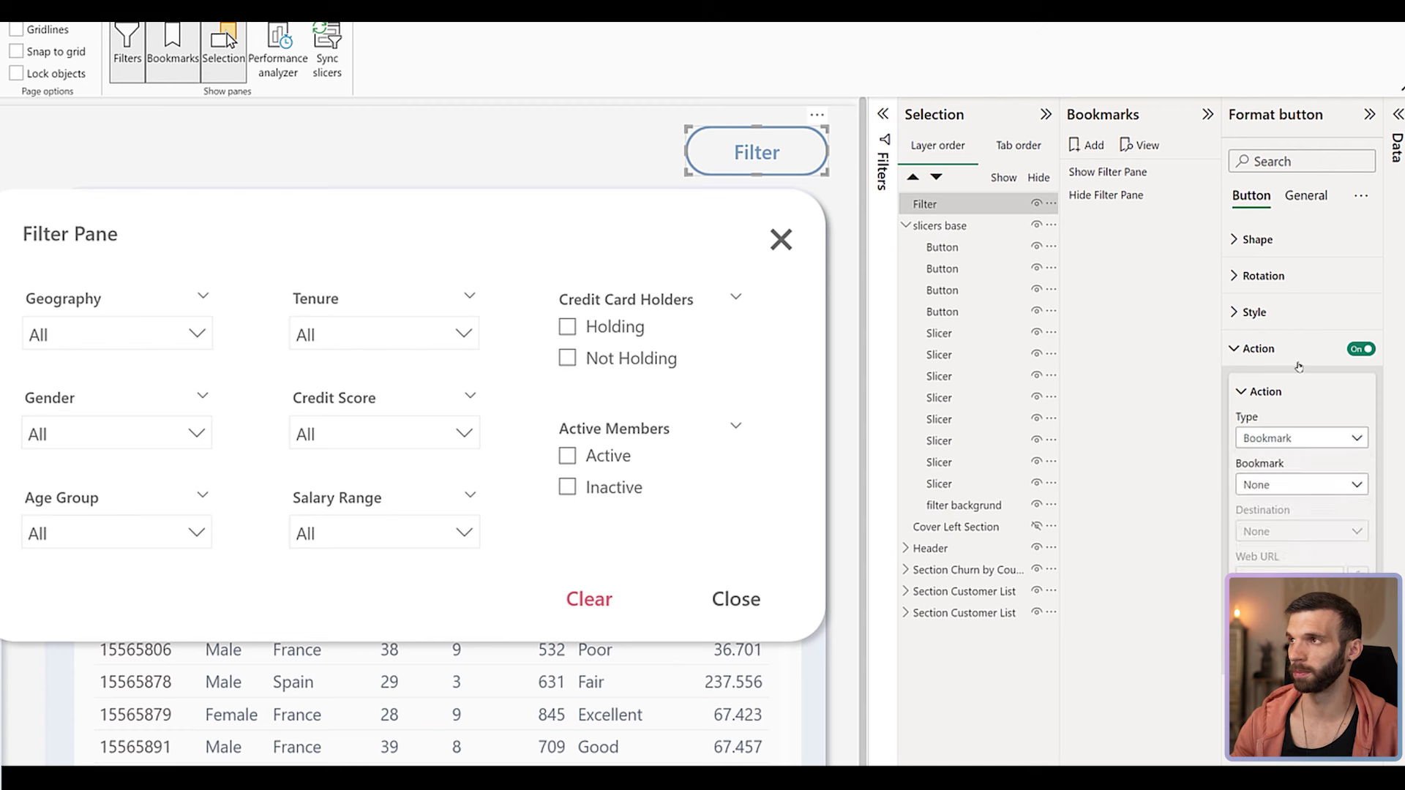
Give the X and Close buttons a Bookmark action to Hide Filter Pane, and test closing and reopening the pane with the buttons.
left_click(789, 247)
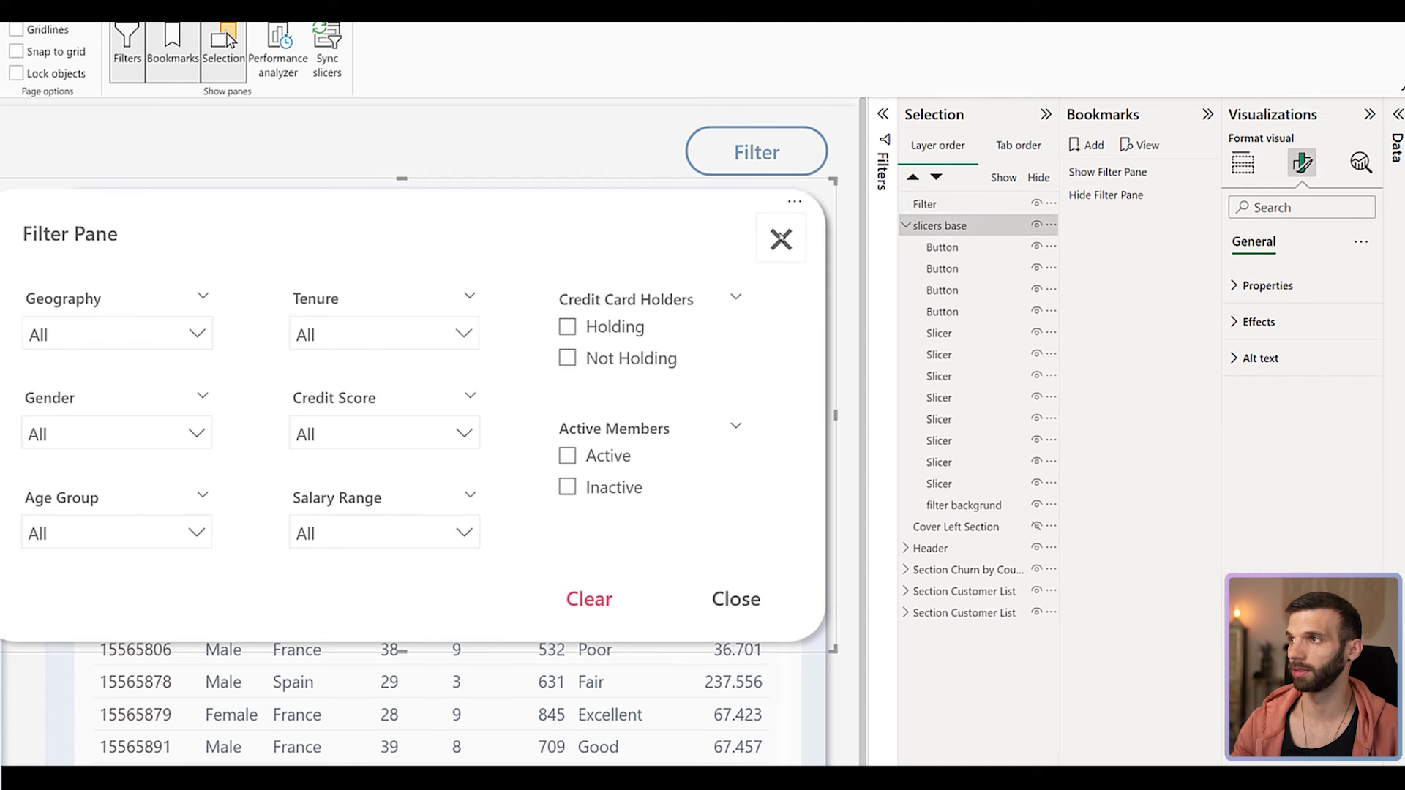
left_click(757, 613)
left_click(757, 613, "ctrl")
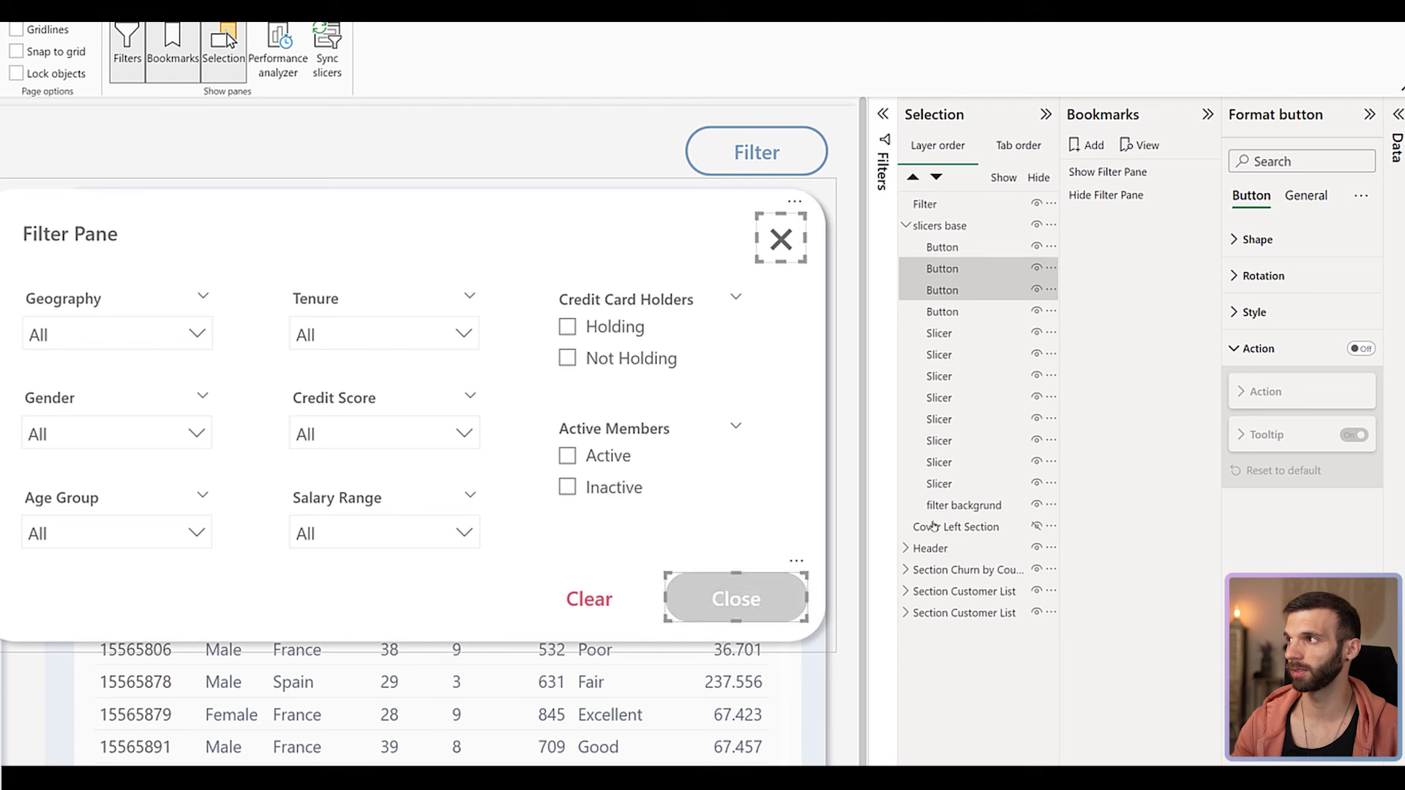
left_click(1360, 349)
left_click(1297, 393)
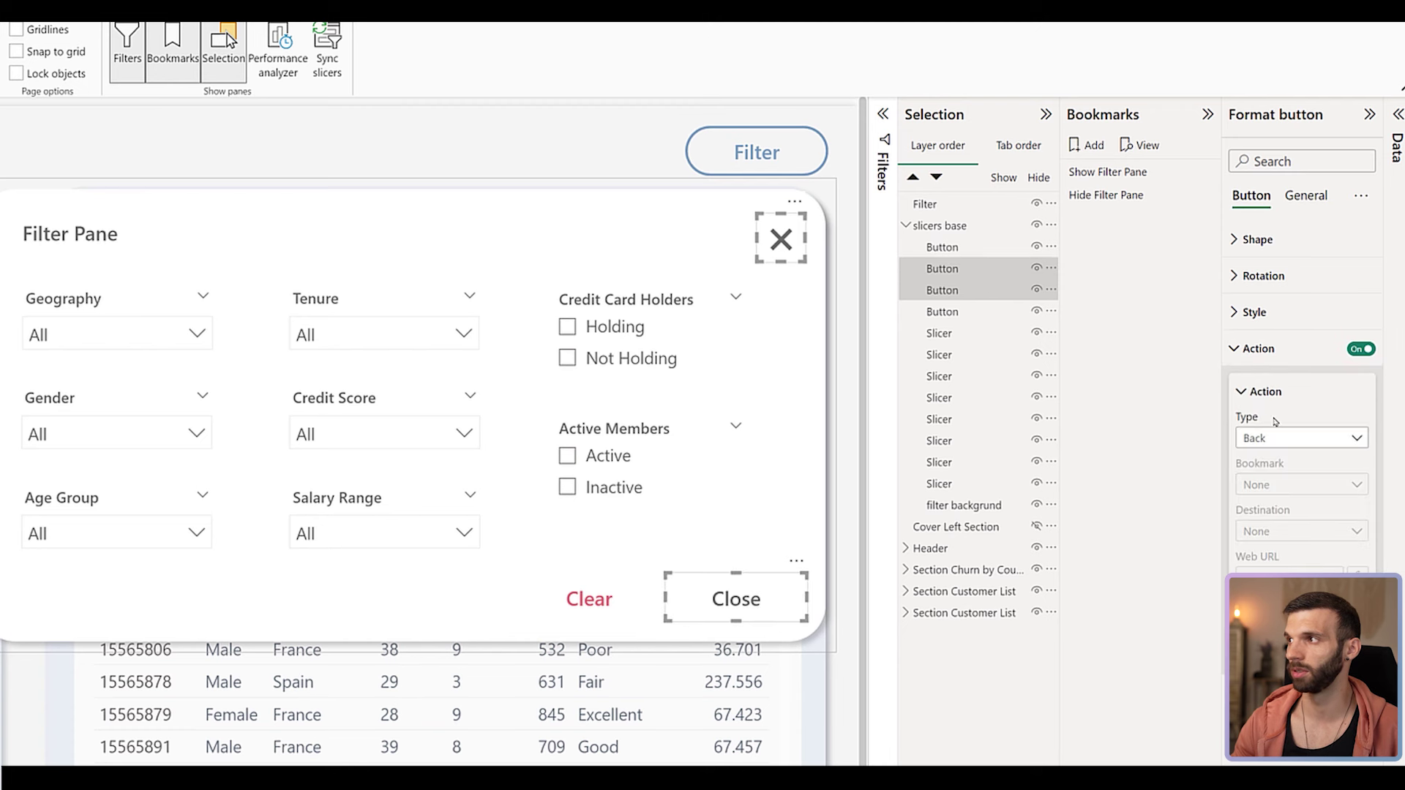
left_click(1302, 439)
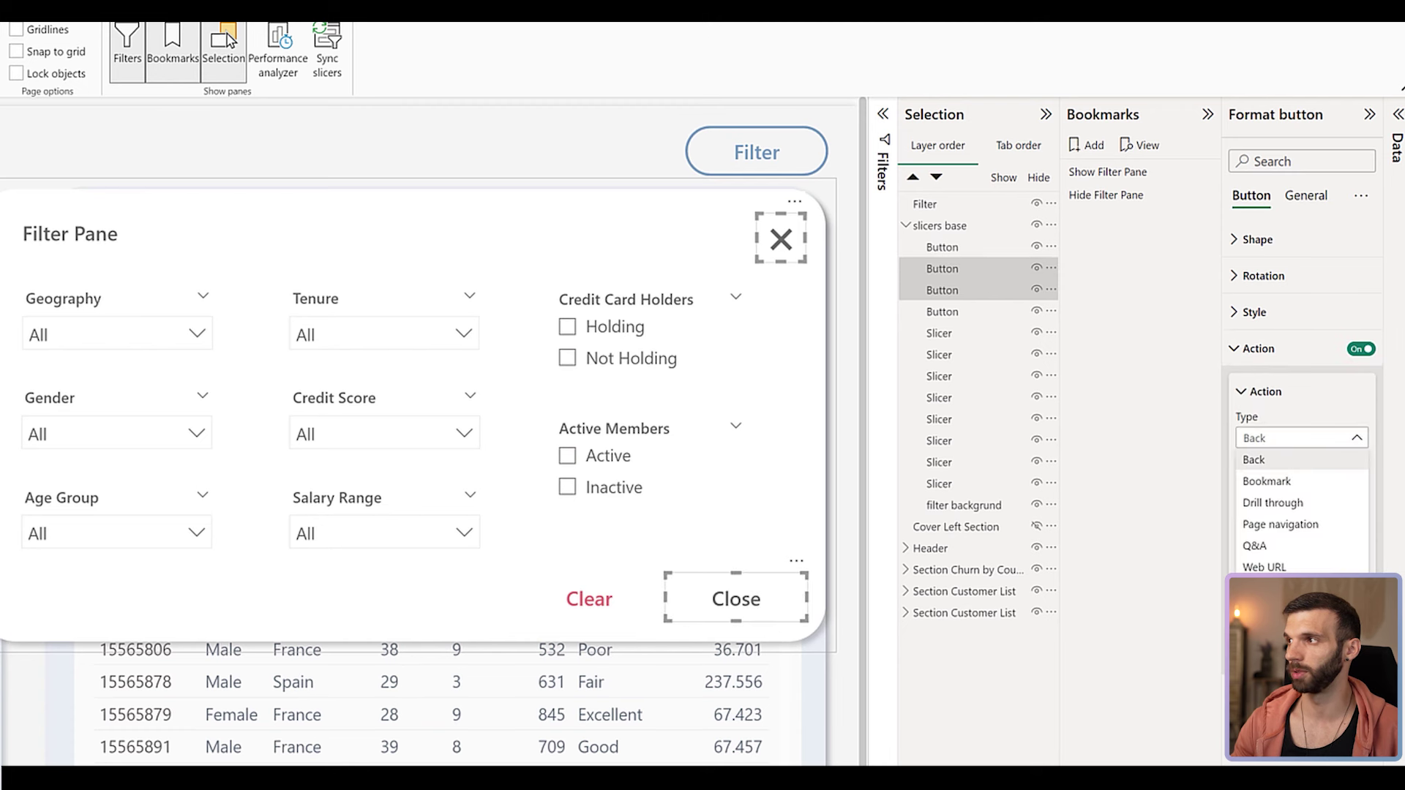
left_click(1334, 481)
left_click(1341, 485)
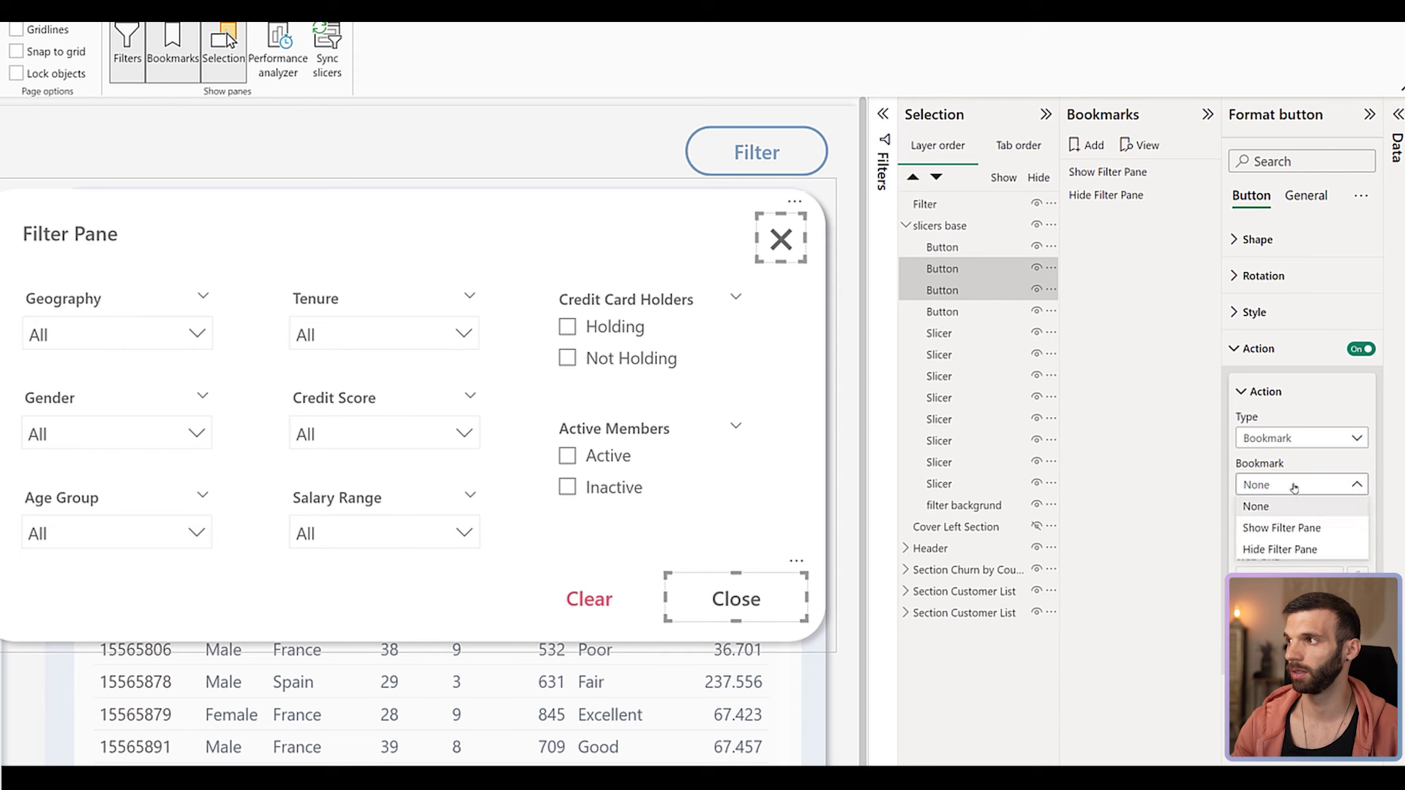
left_click(1289, 550)
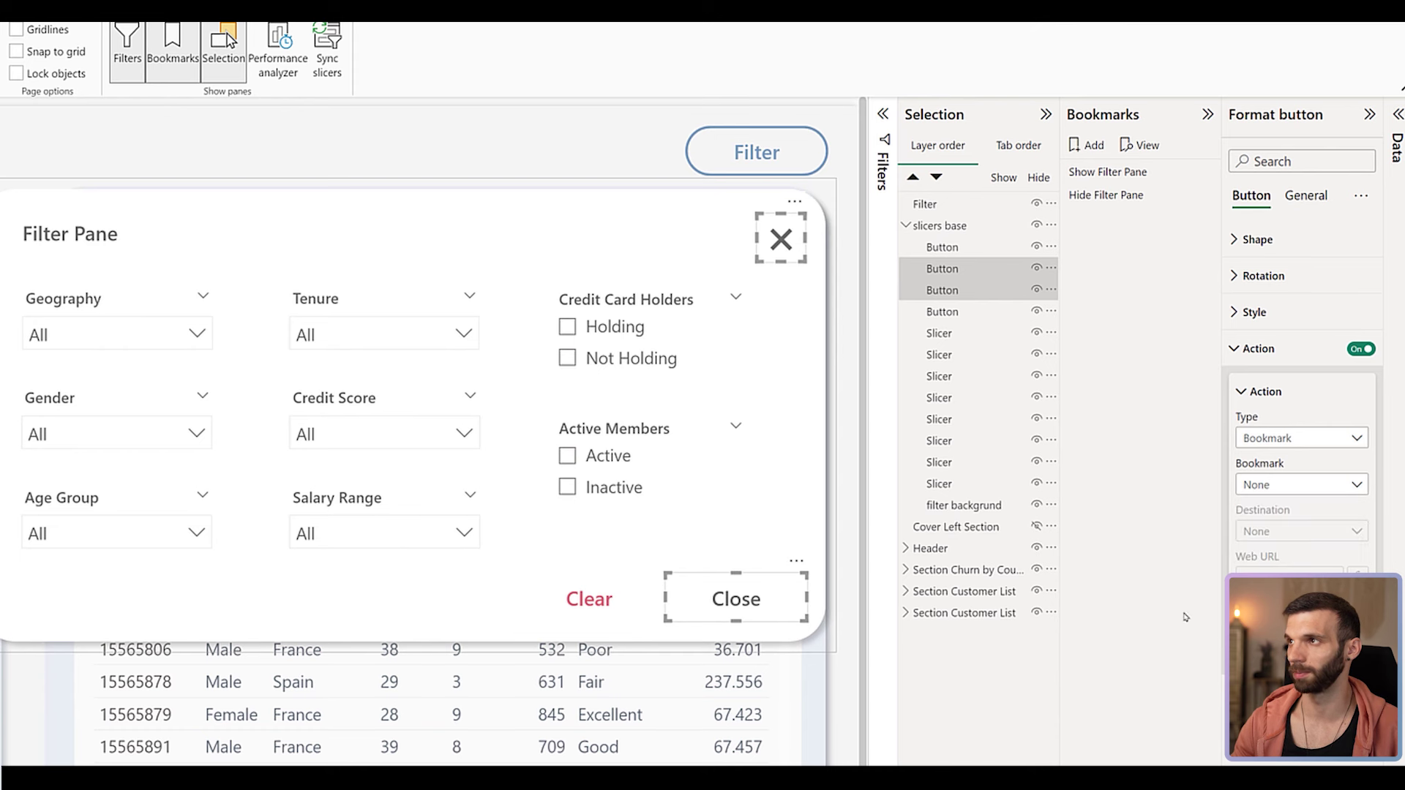
left_click(778, 238, "ctrl")
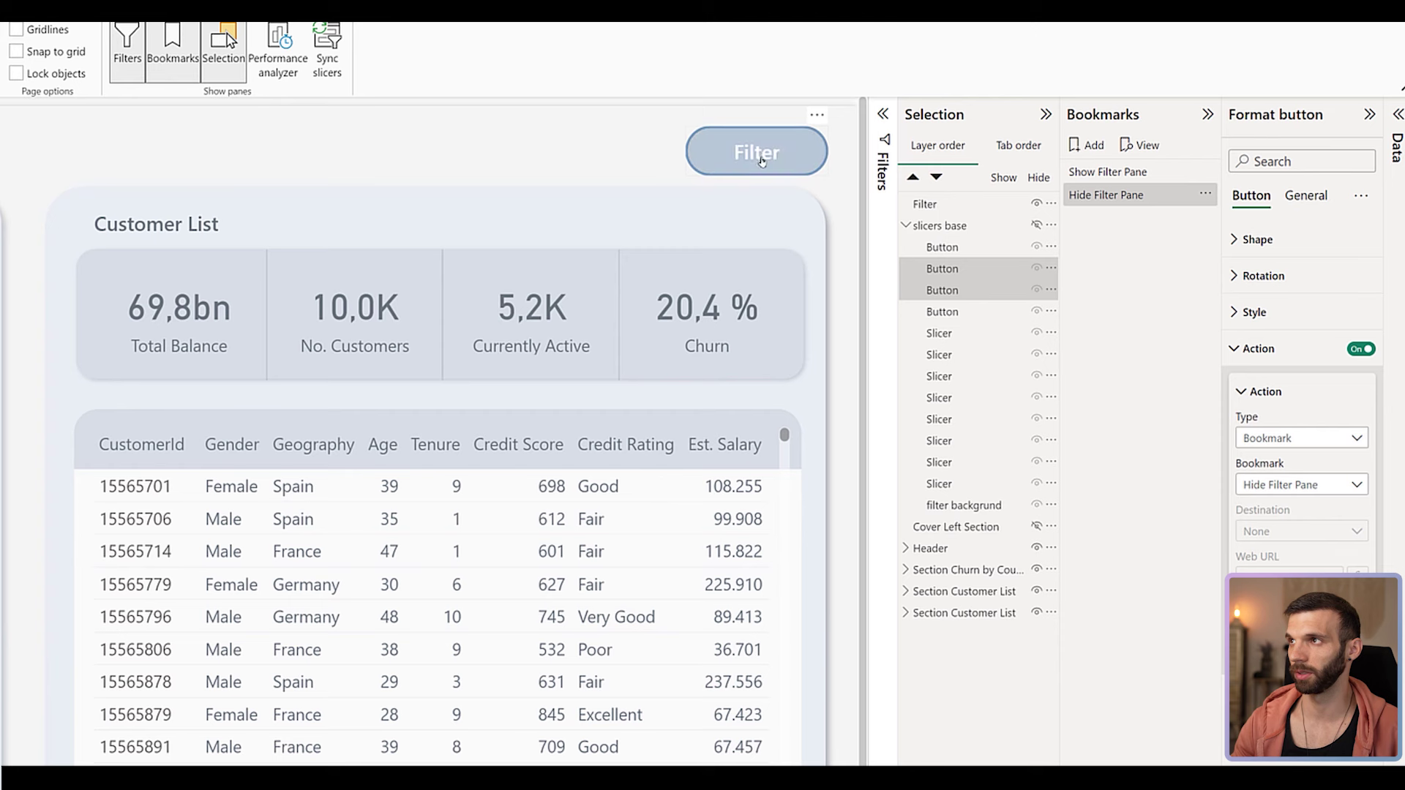
left_click(736, 136, "ctrl")
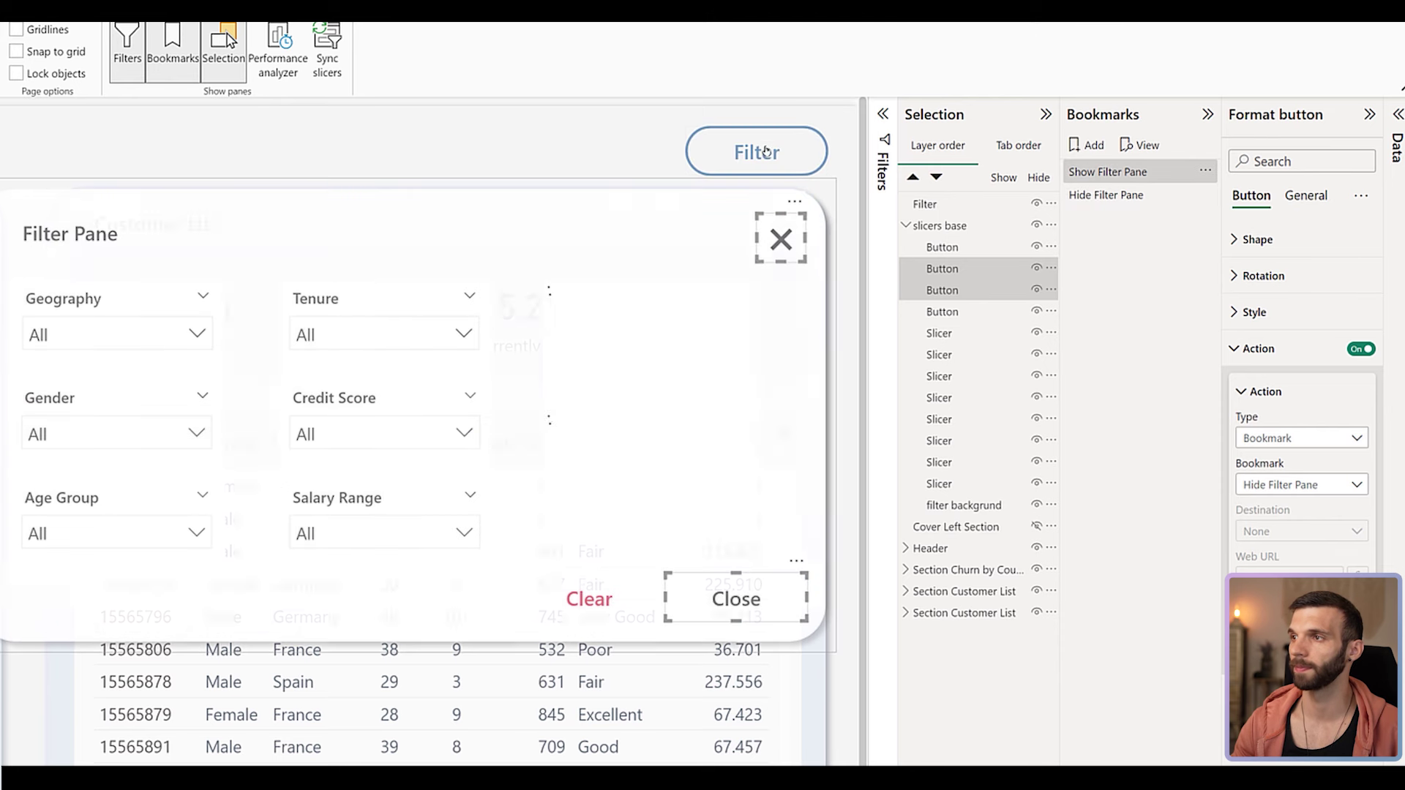
Set the Clear button's action type to Clear all slicers.
left_click(591, 589)
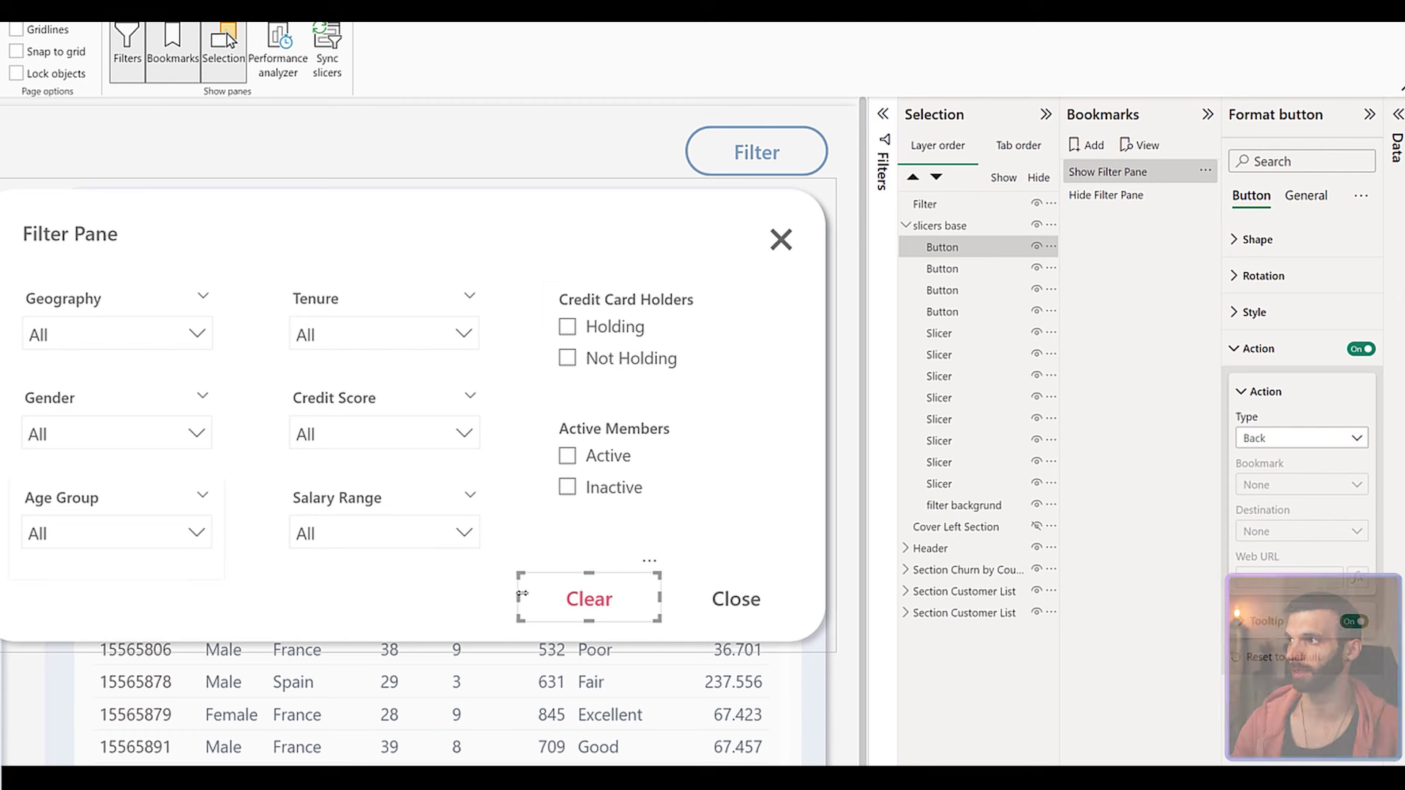
left_click(1282, 441)
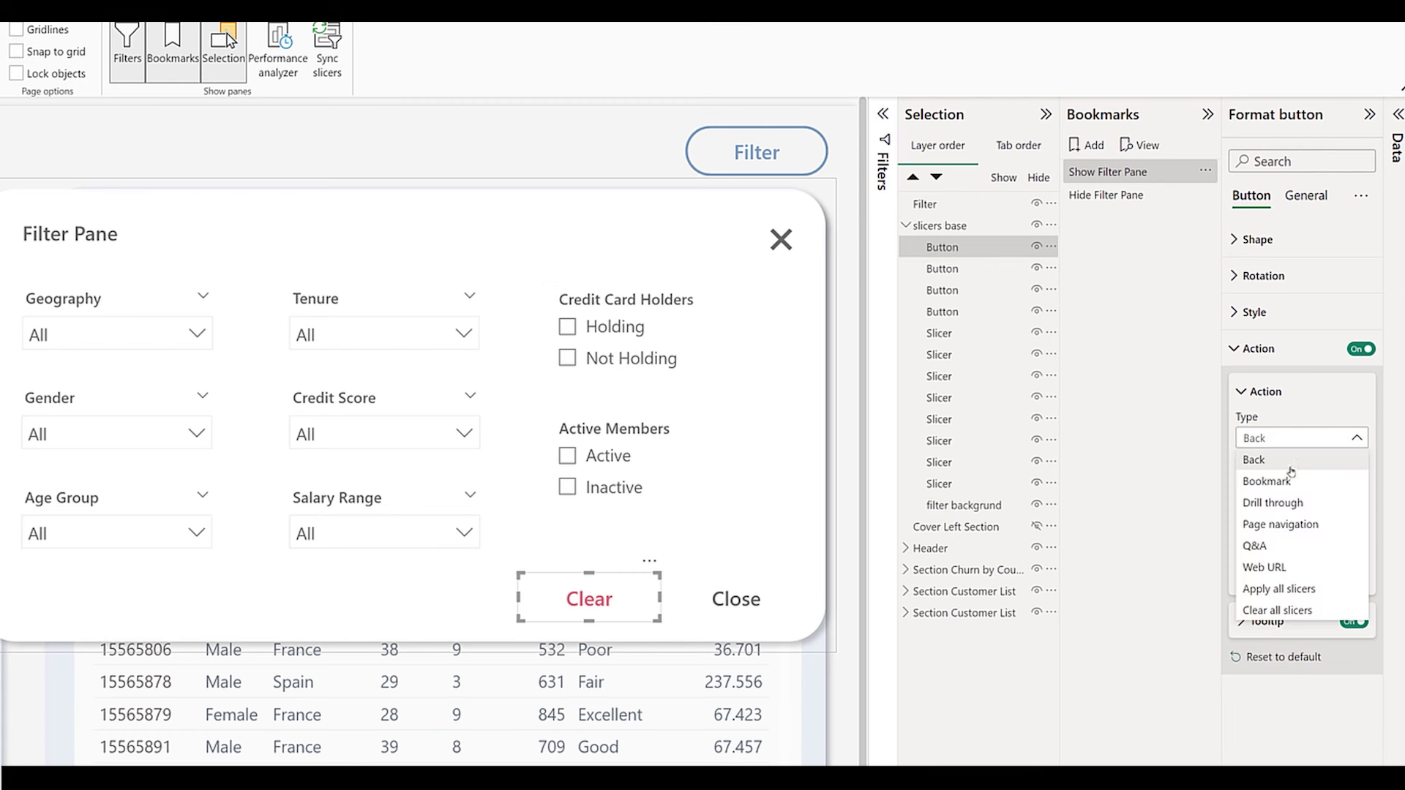
left_click(1287, 612)
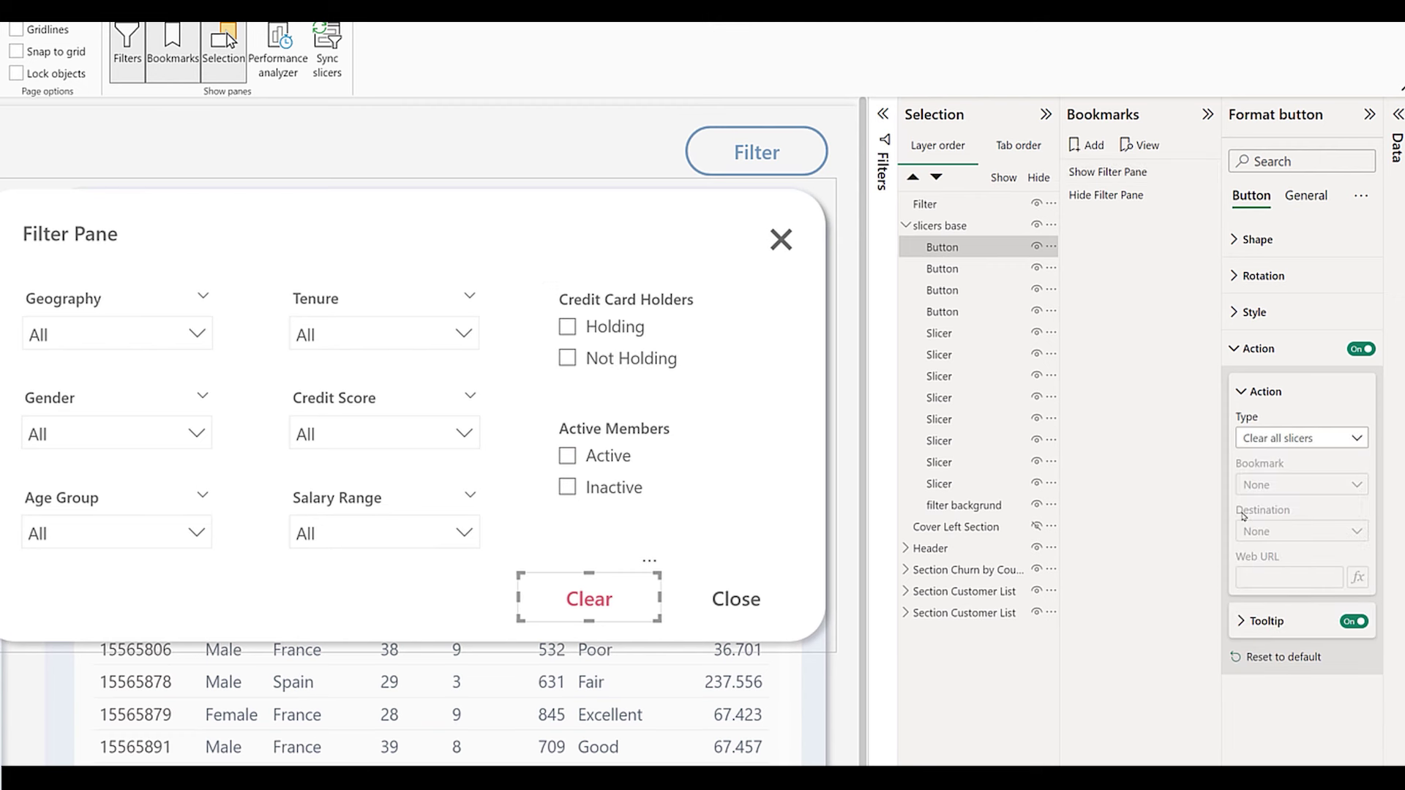
Inspect the filters applied to the Credit Card Holders slicer.
left_click(591, 488)
left_click(615, 327)
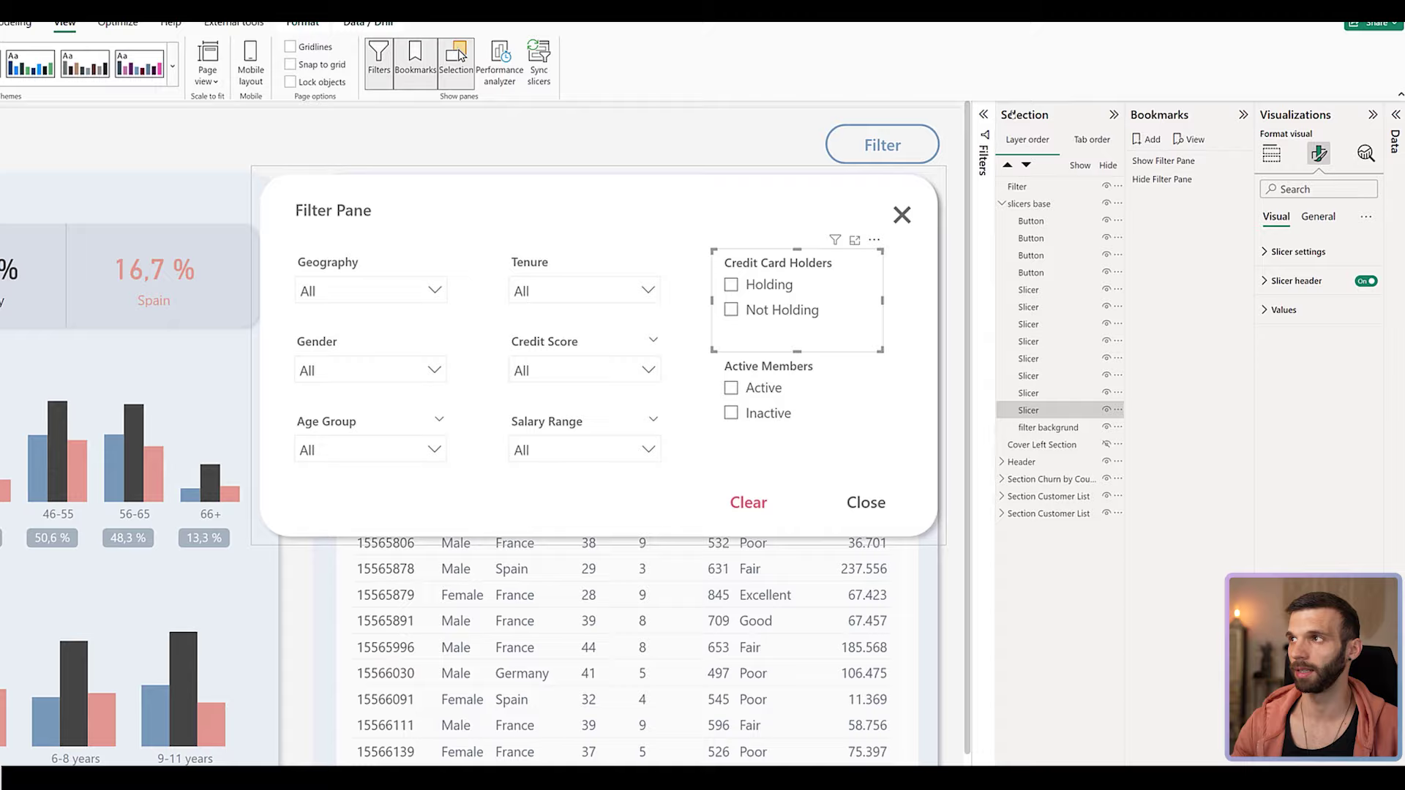
left_click(983, 114)
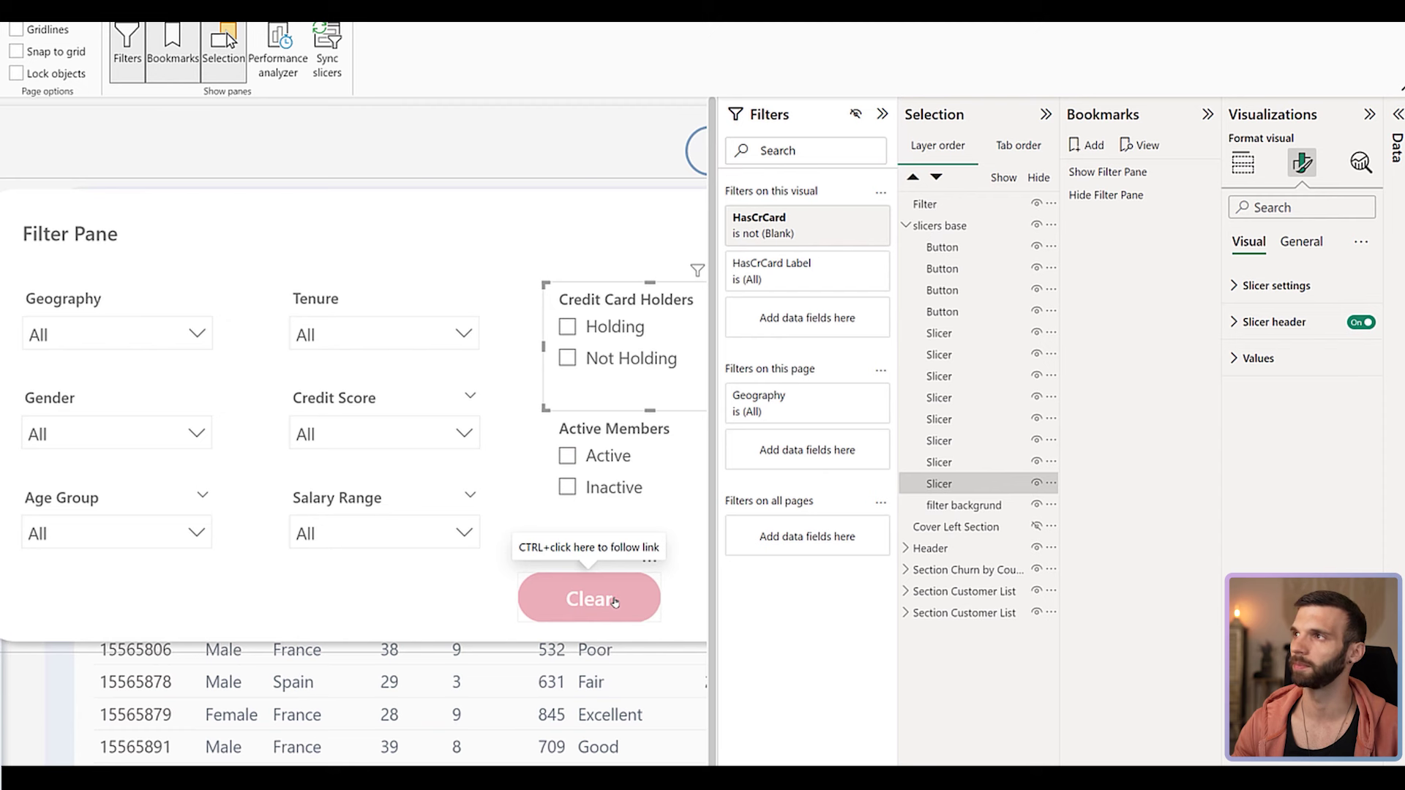
left_click(882, 113)
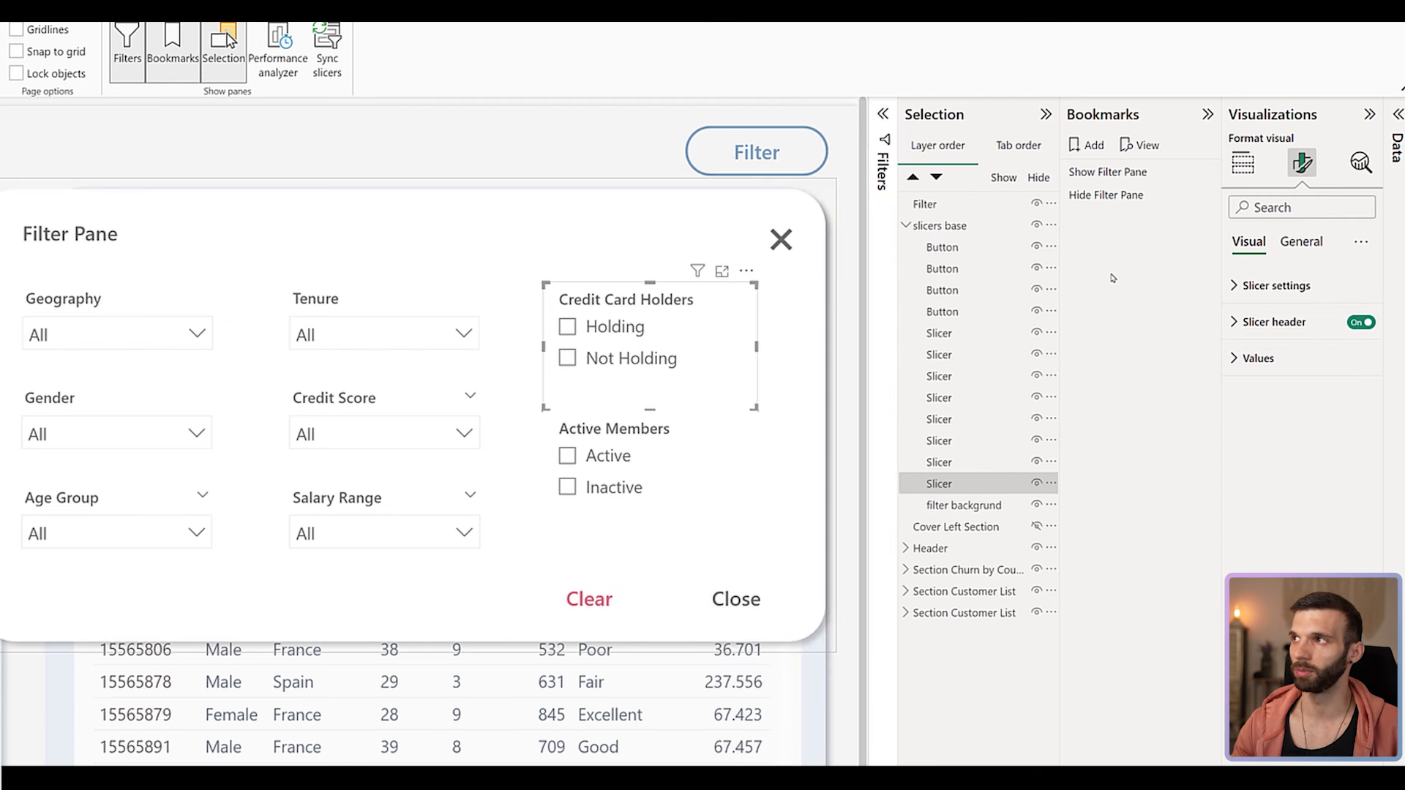
Add a new bookmark named Clear Filter Pane.
left_click(1083, 146)
double_click(1105, 218)
key("BackSpace")
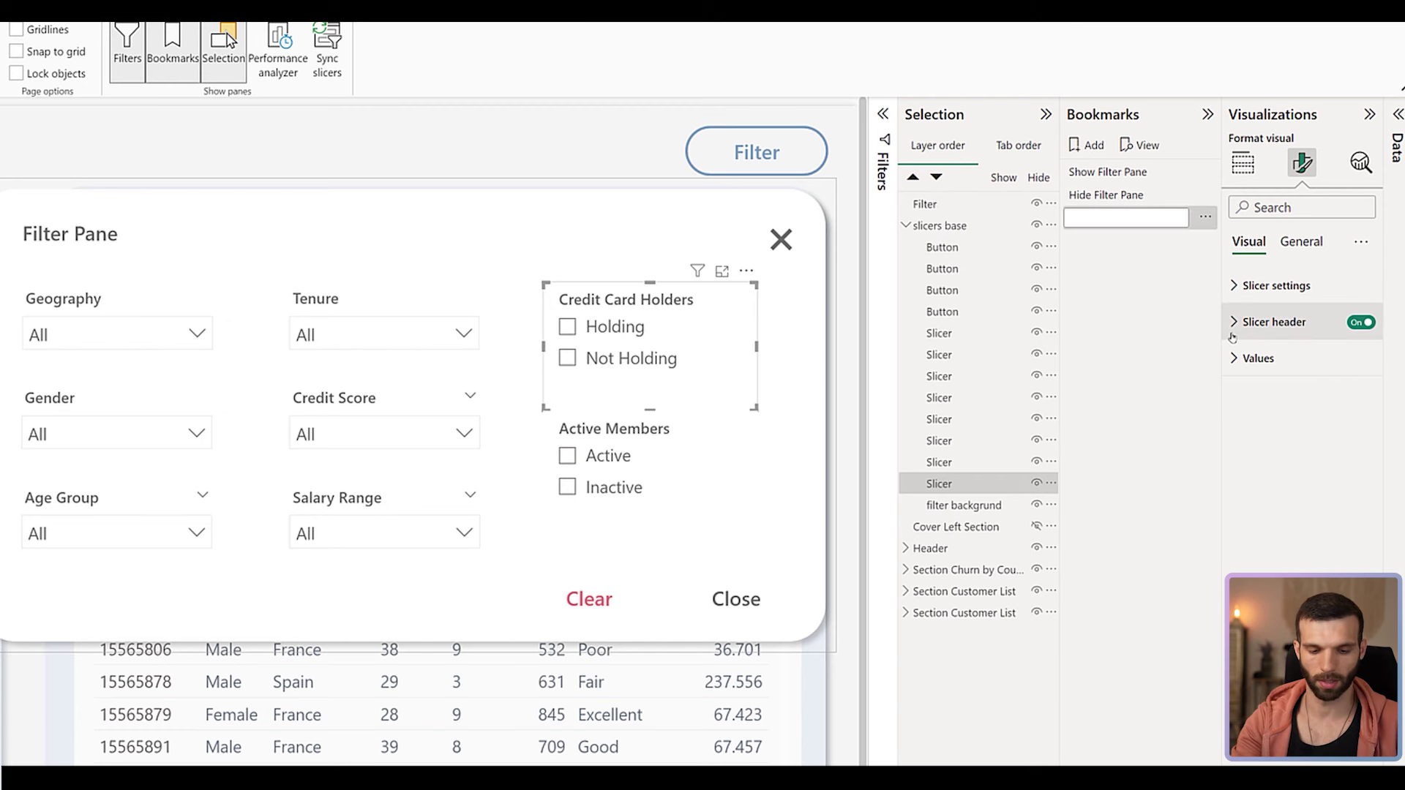
type("Clear F")
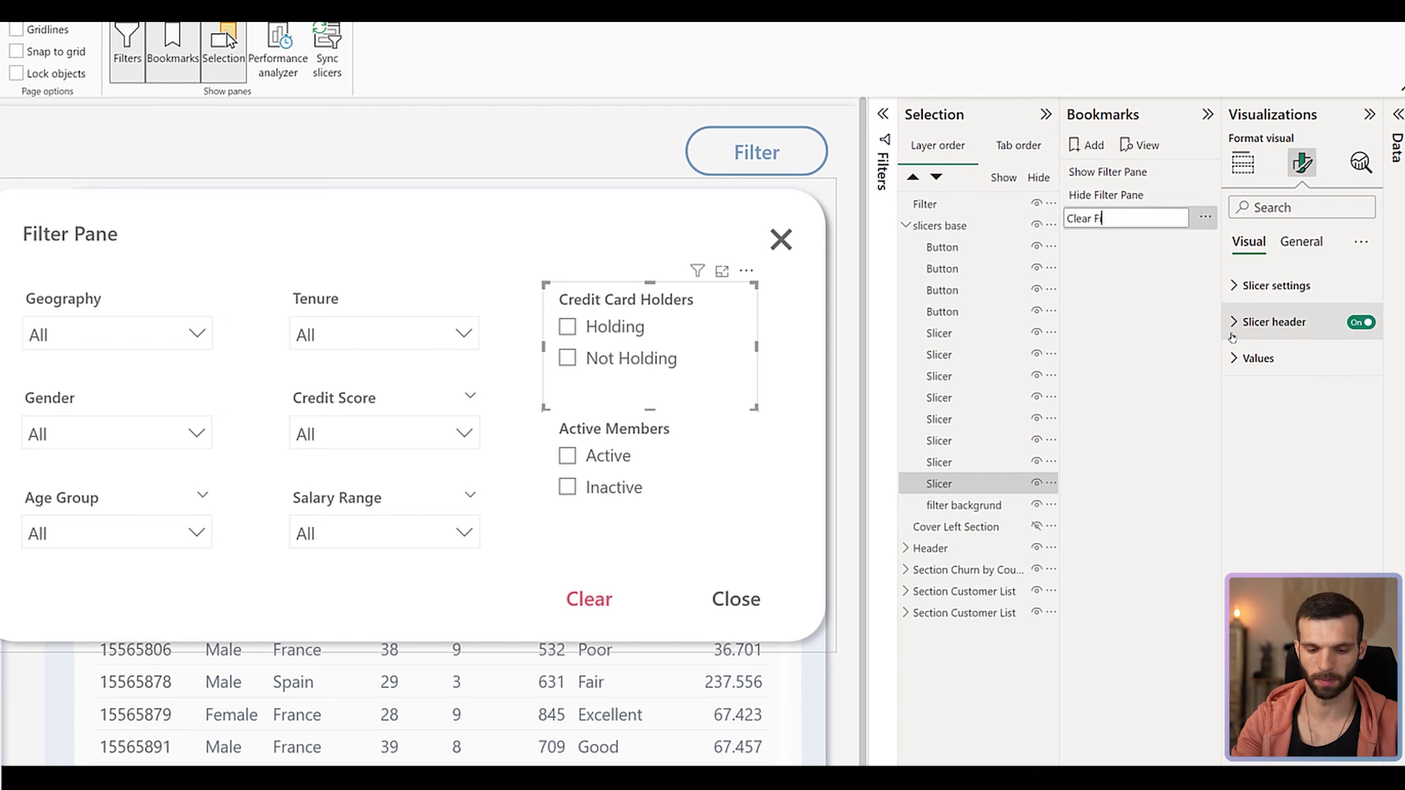
type("ilter Pane")
key("Return")
Set the Clear Filter Pane bookmark to apply to Selected visuals only and exclude Display.
left_click(1205, 217)
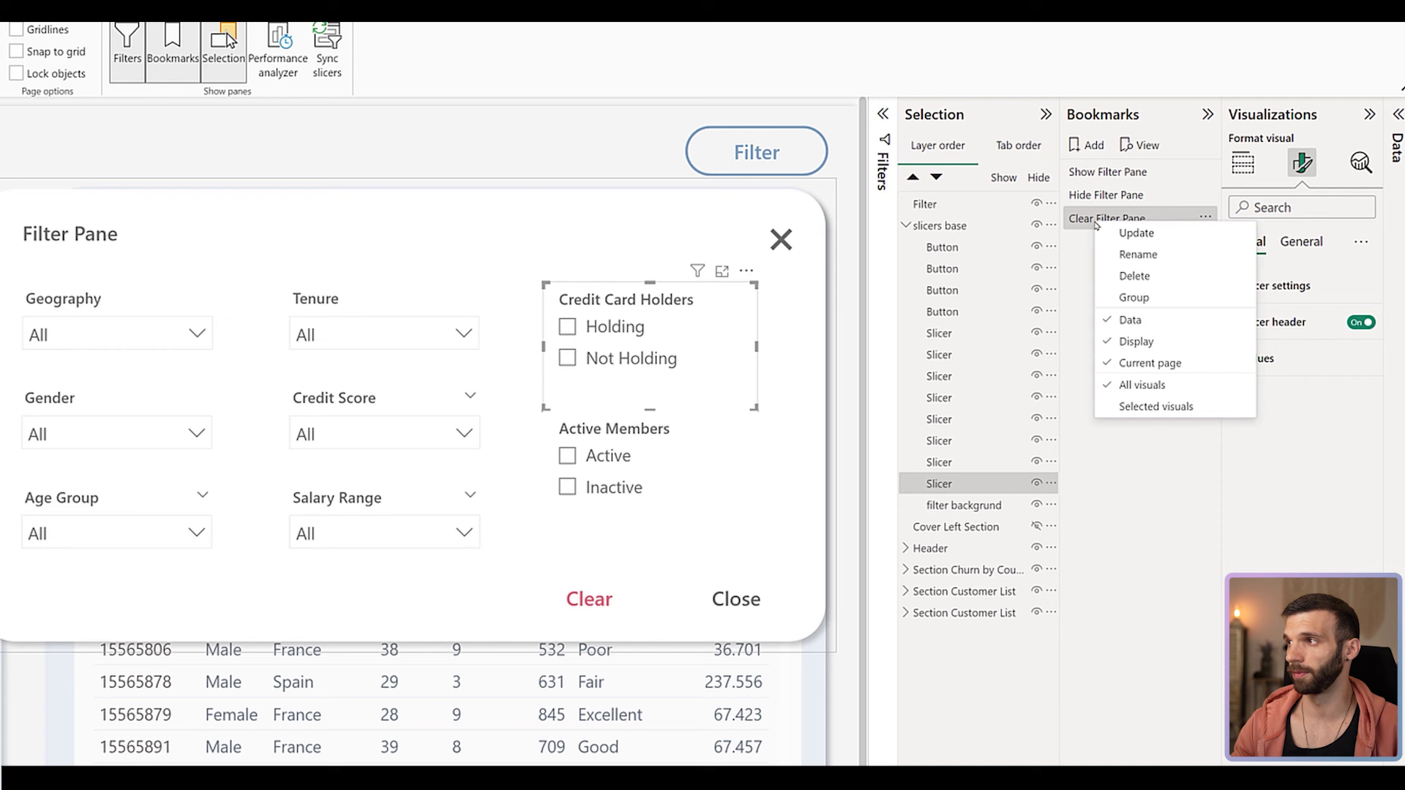
left_click(1144, 406)
left_click(1205, 217)
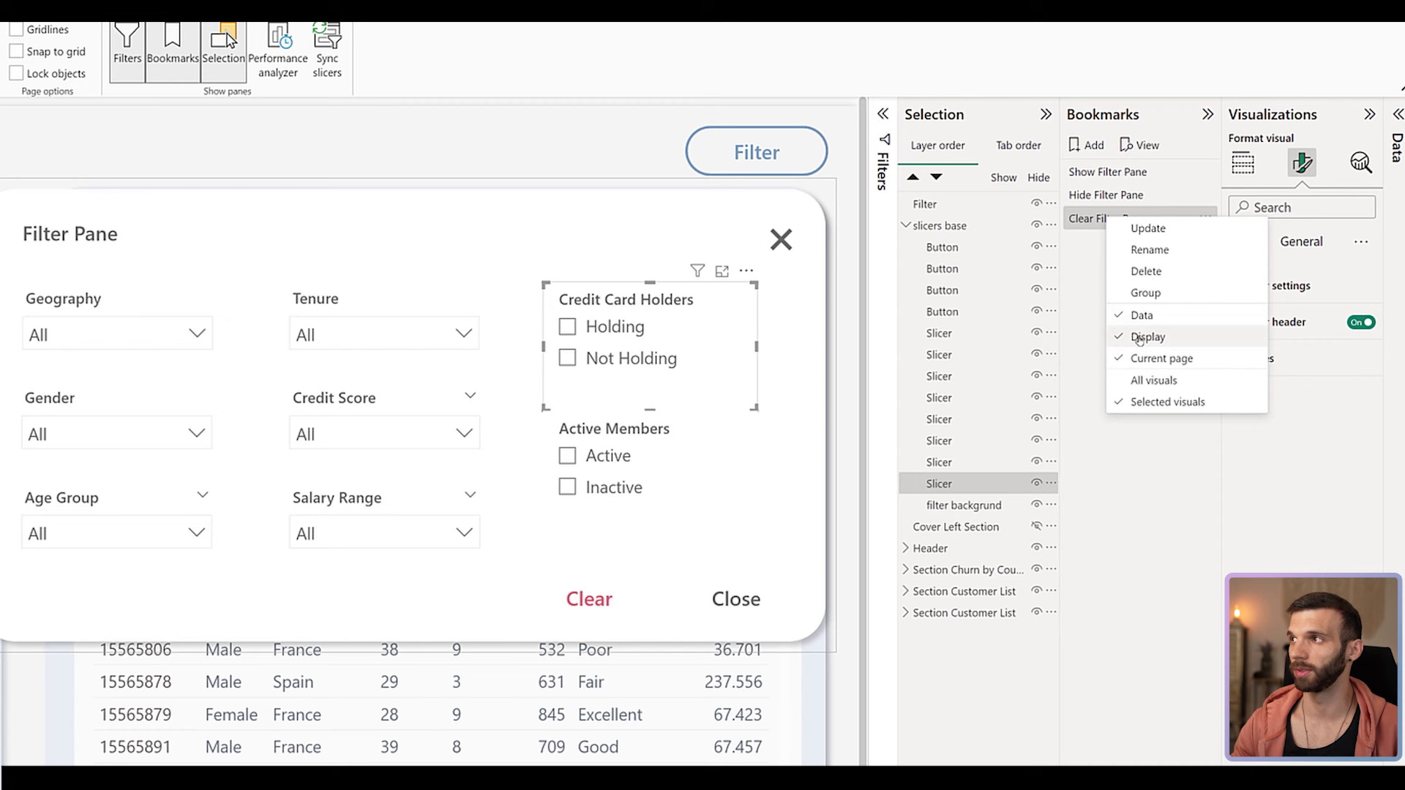
left_click(1141, 337)
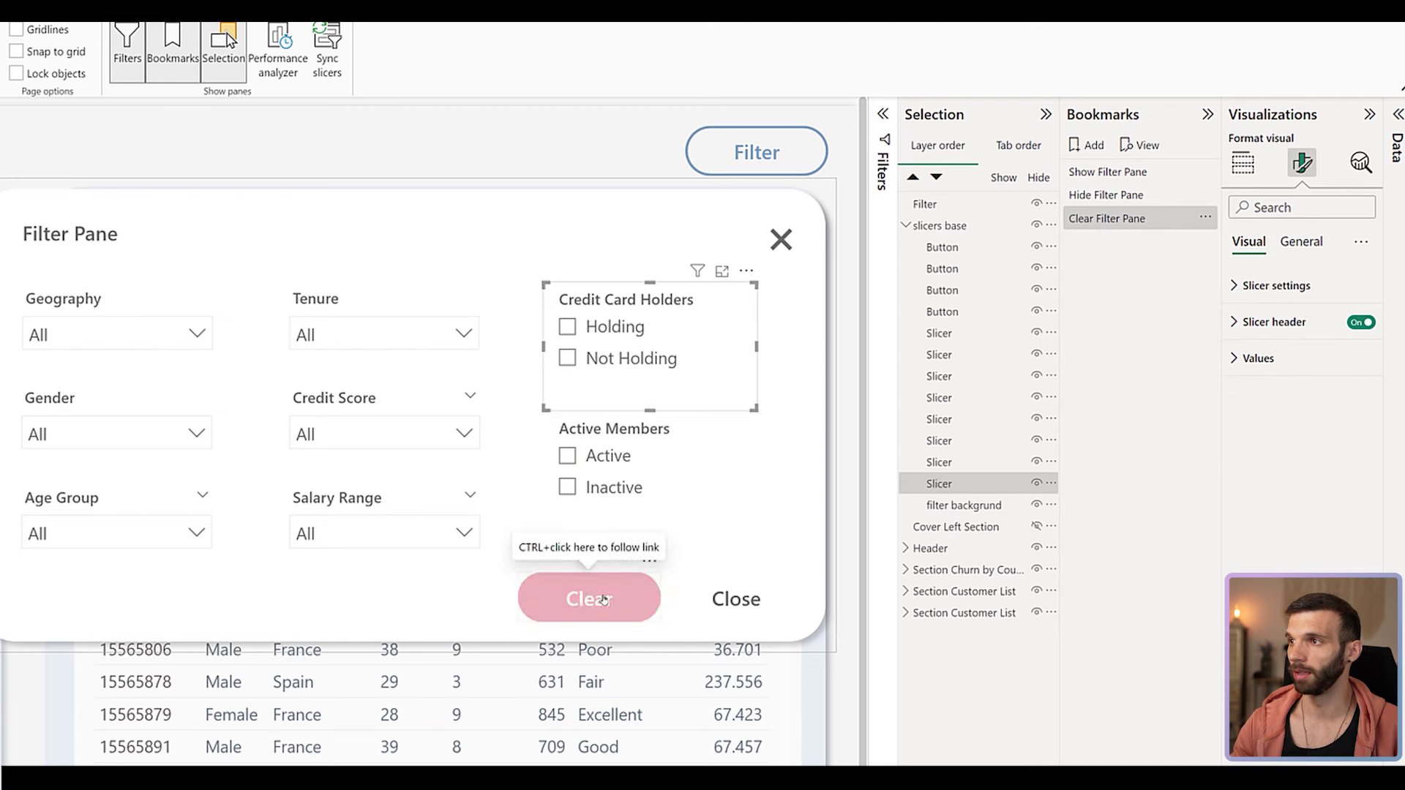
Group all the slicers inside the slicers base group and name the new group slicers.
left_click(959, 336)
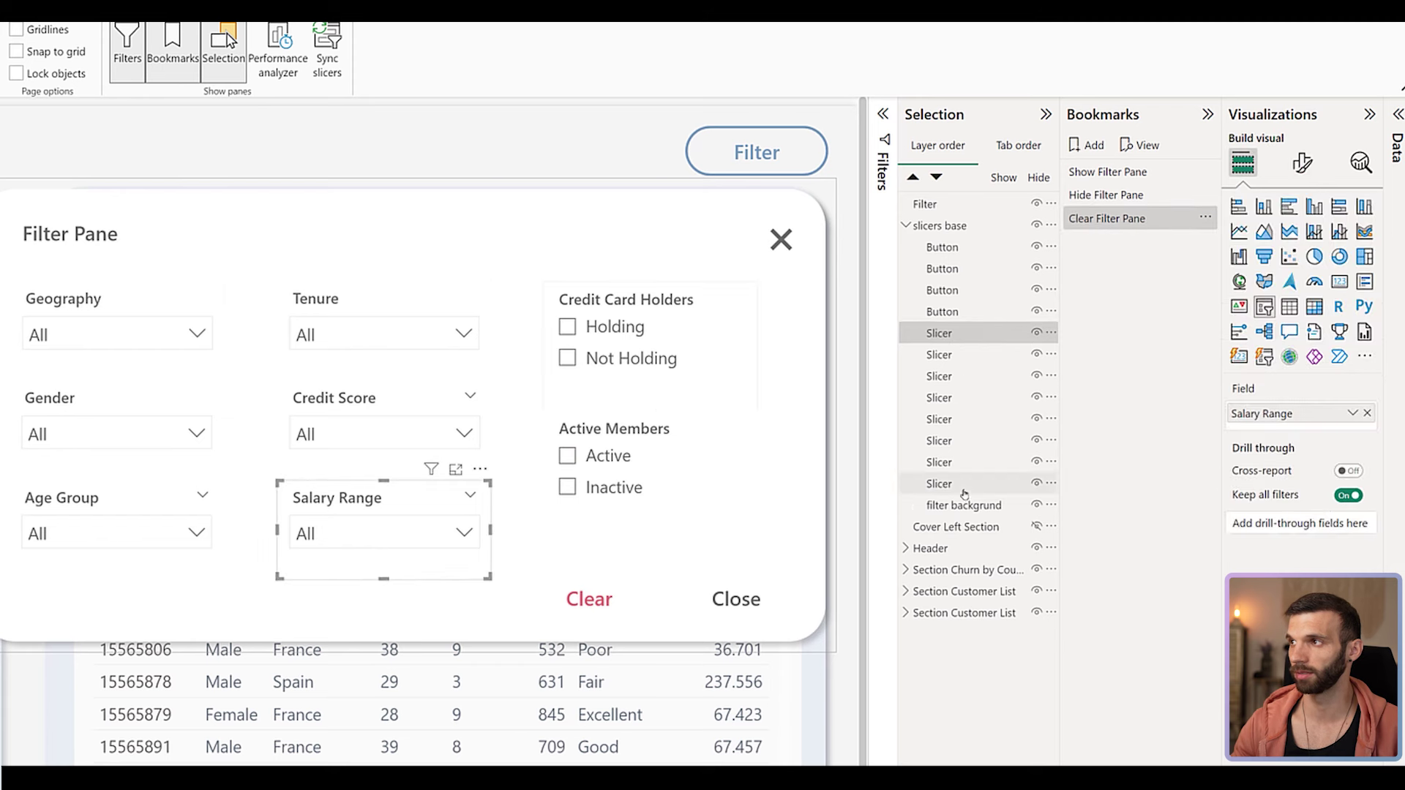
left_click(1010, 330, "shift")
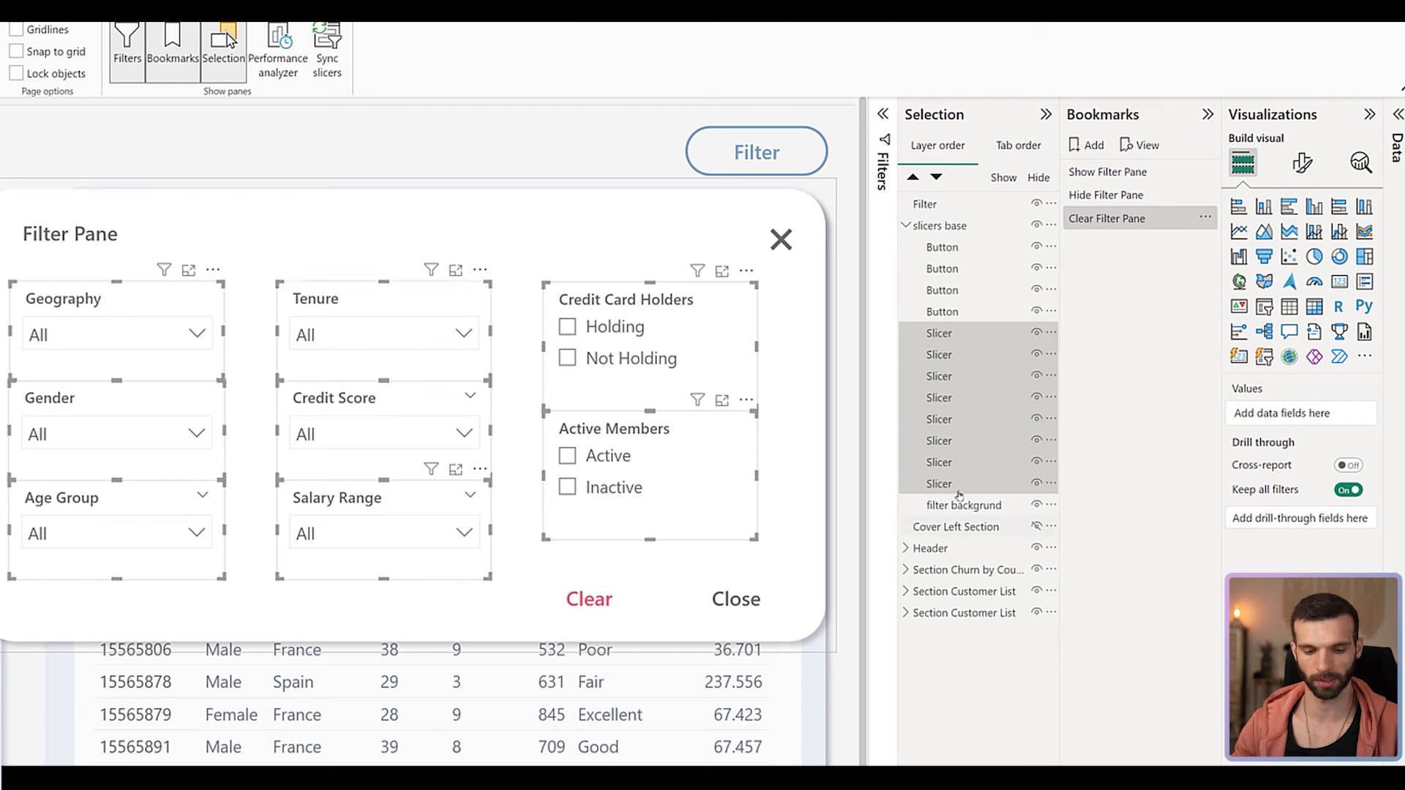
right_click(950, 378)
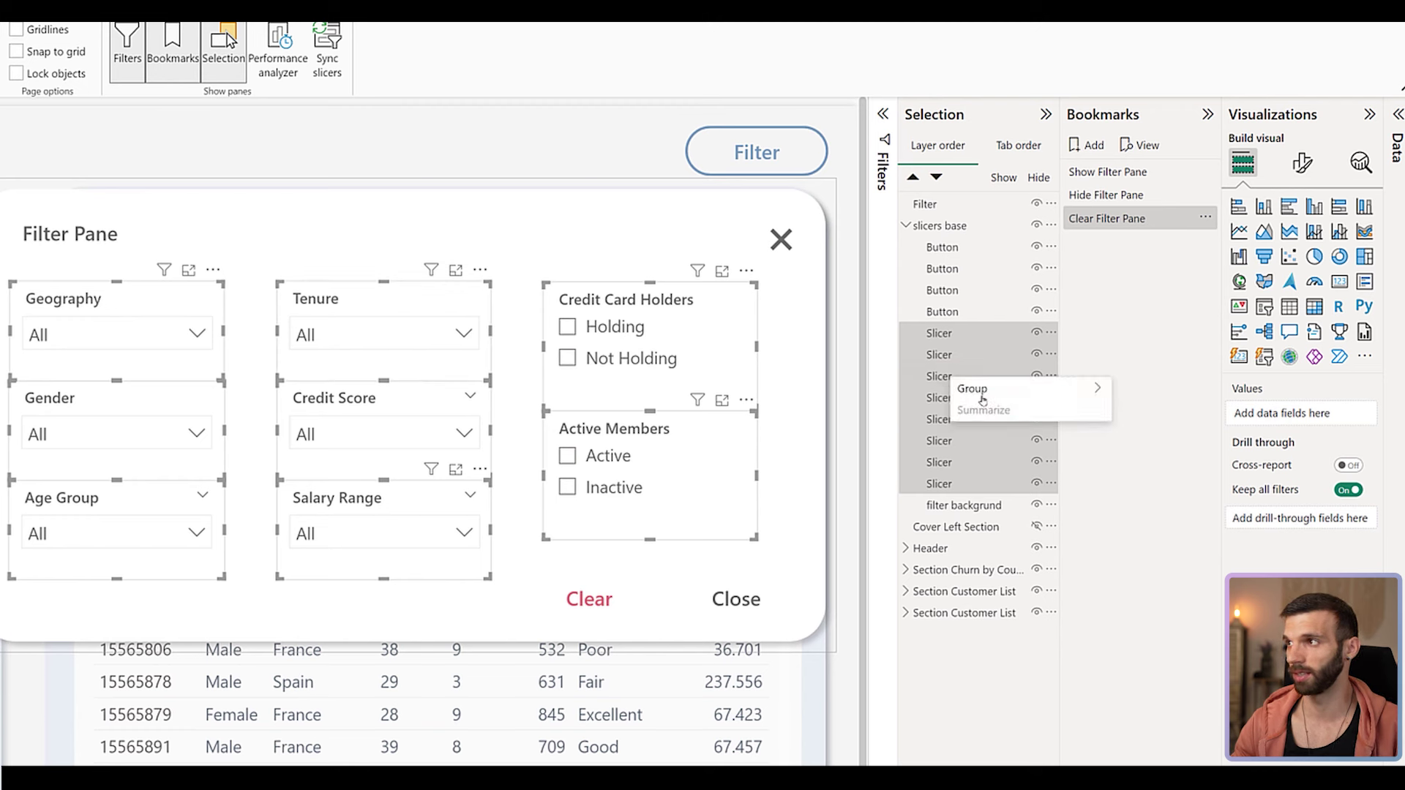
mouse_move(980, 393)
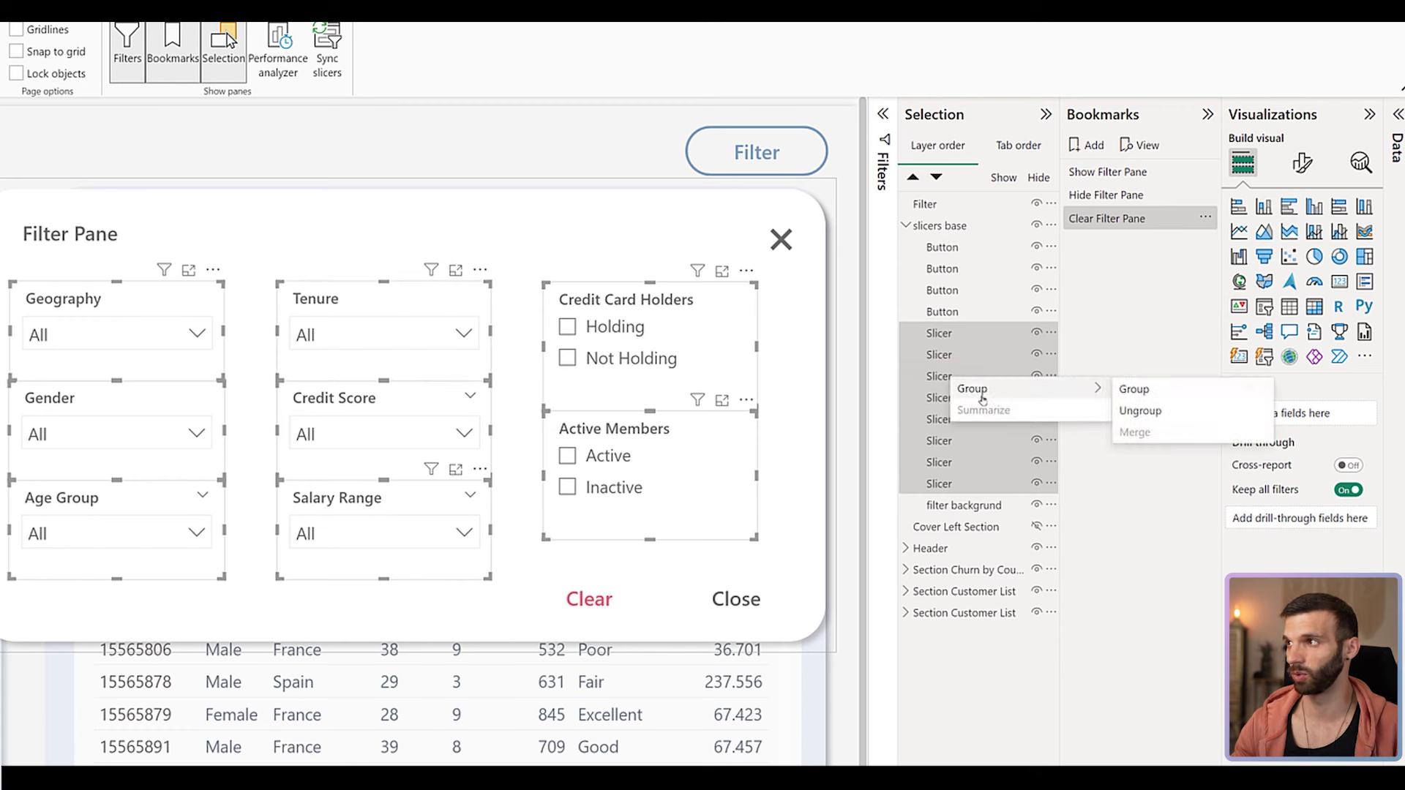
left_click(1137, 391)
double_click(944, 334)
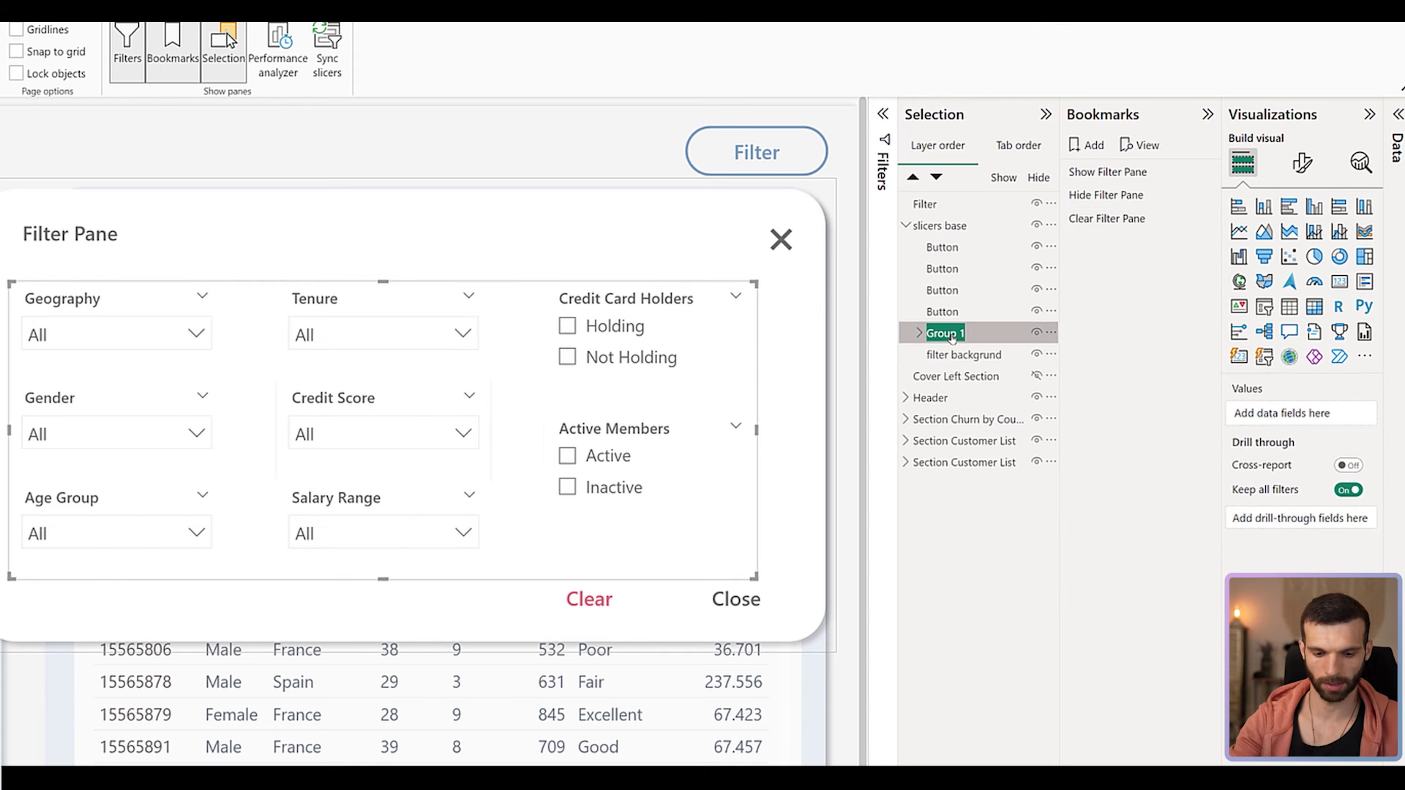
type("slicers")
key("Return")
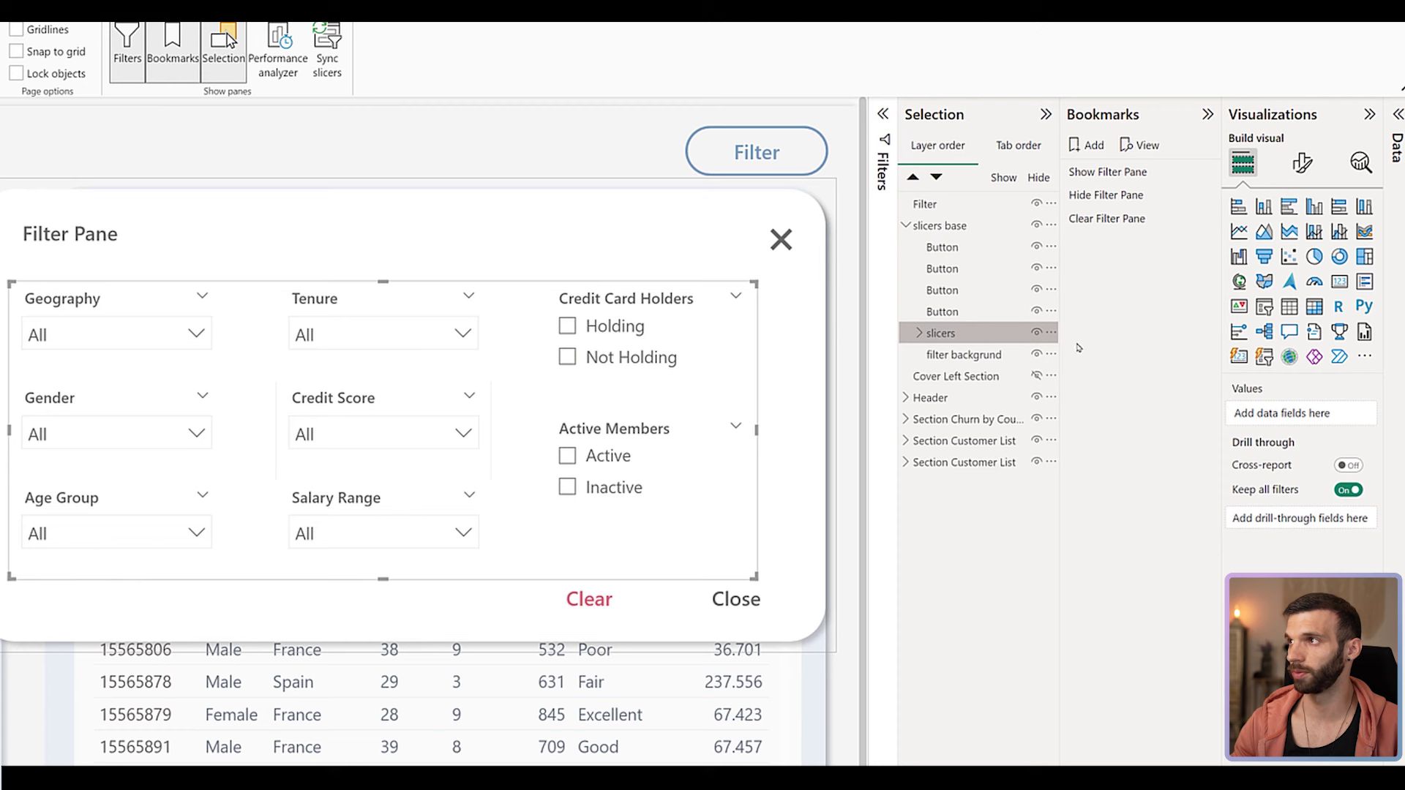
Update the Clear Filter Pane bookmark with the slicers group selected.
right_click(1101, 220)
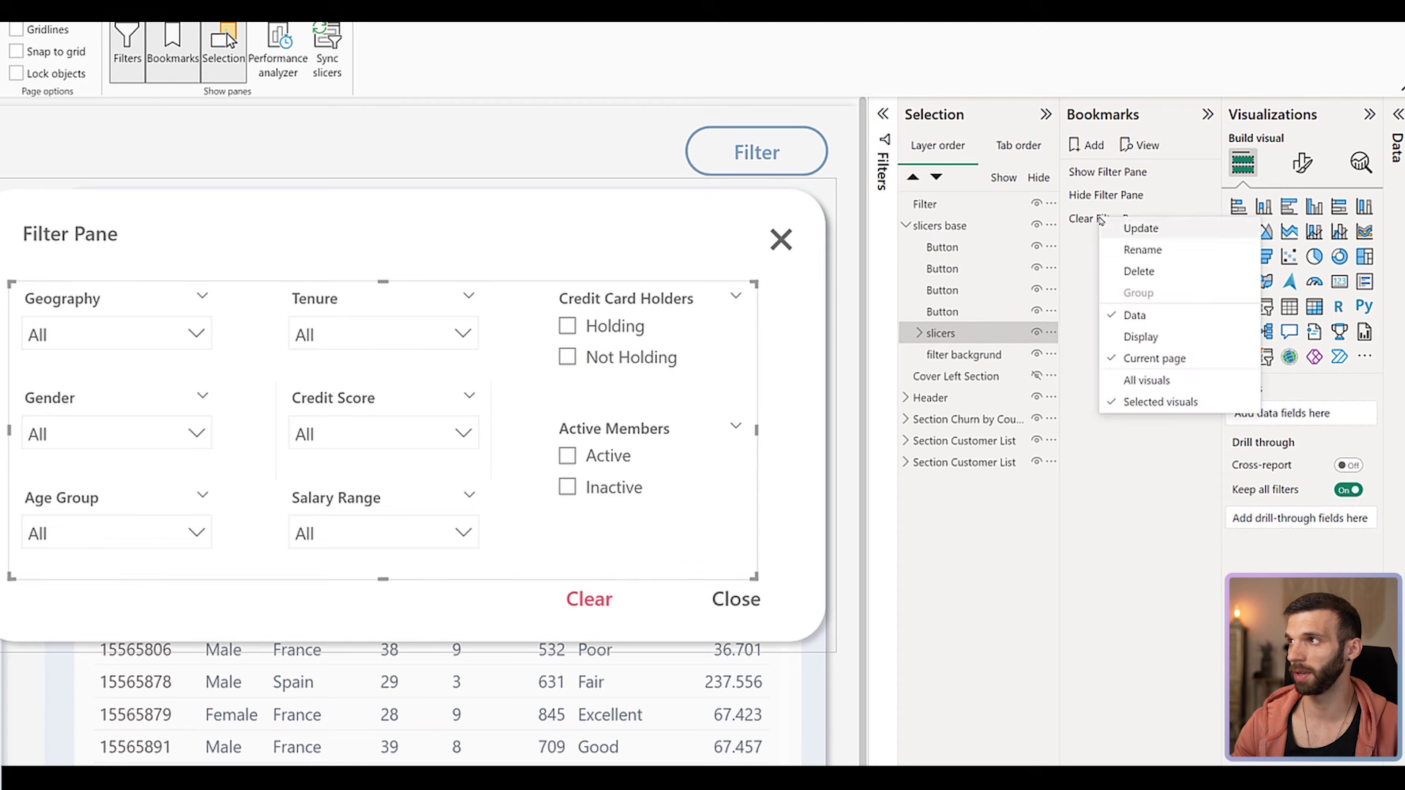
left_click(1138, 228)
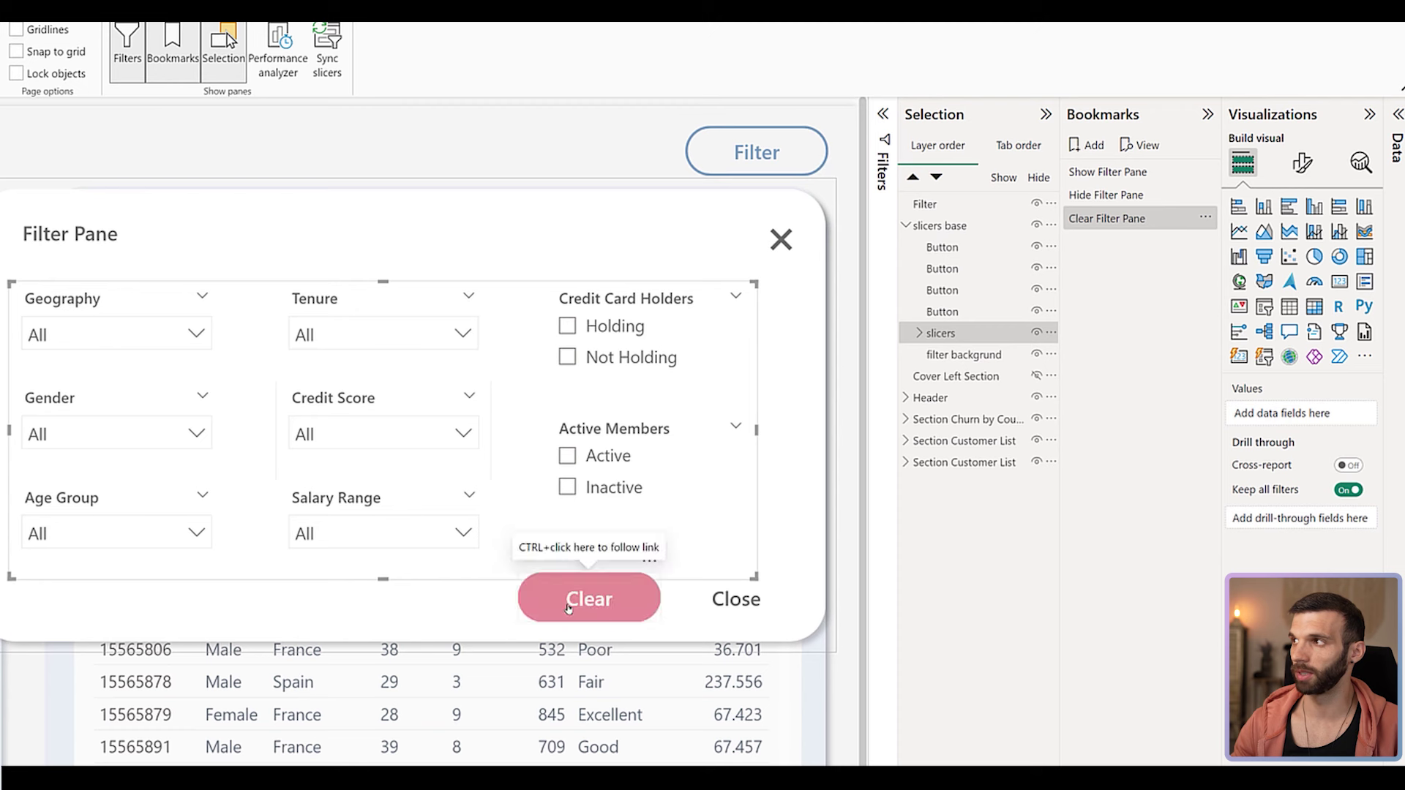
Set the Clear button's action type to Bookmark and its target to Clear Filter Pane.
left_click(583, 582)
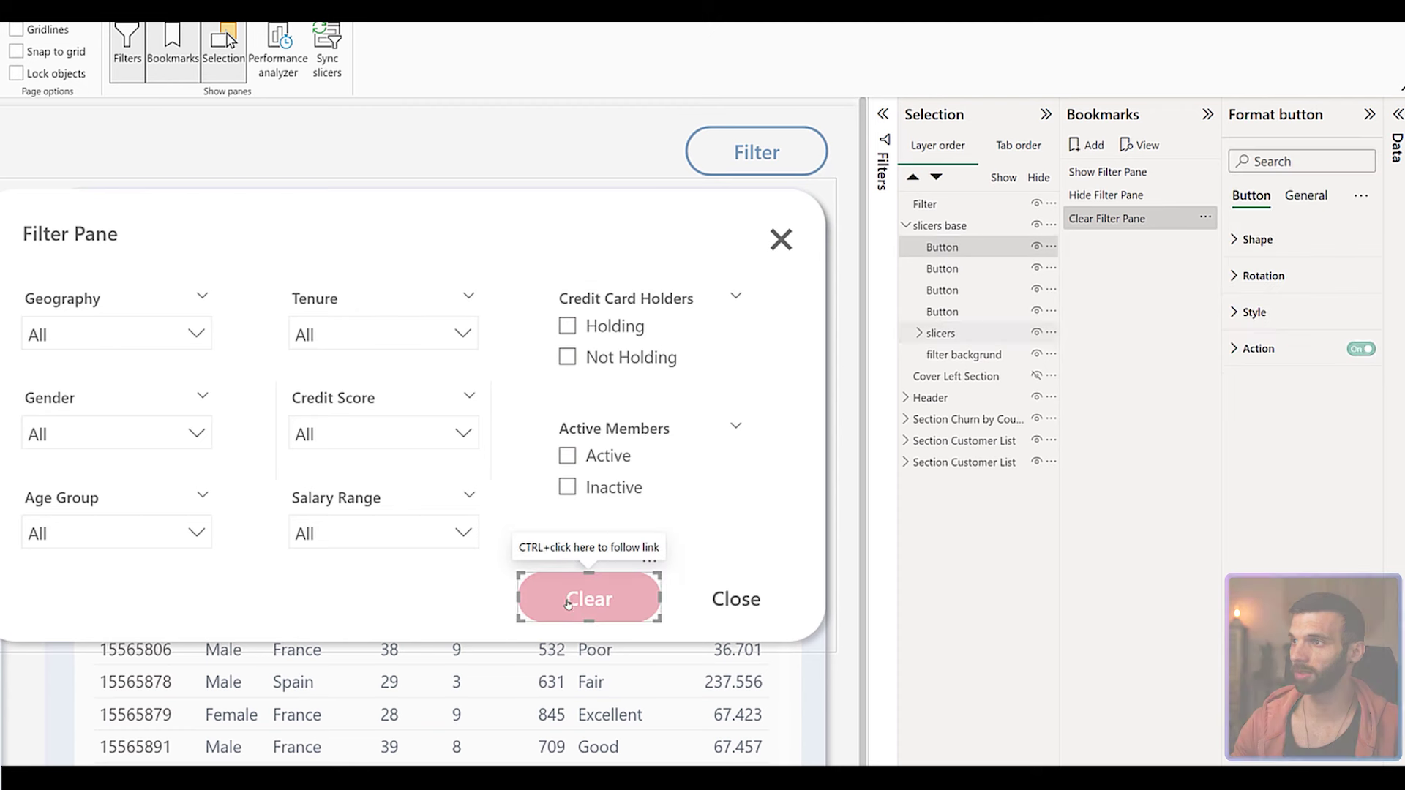
left_click(1264, 348)
left_click(1301, 437)
key("Escape")
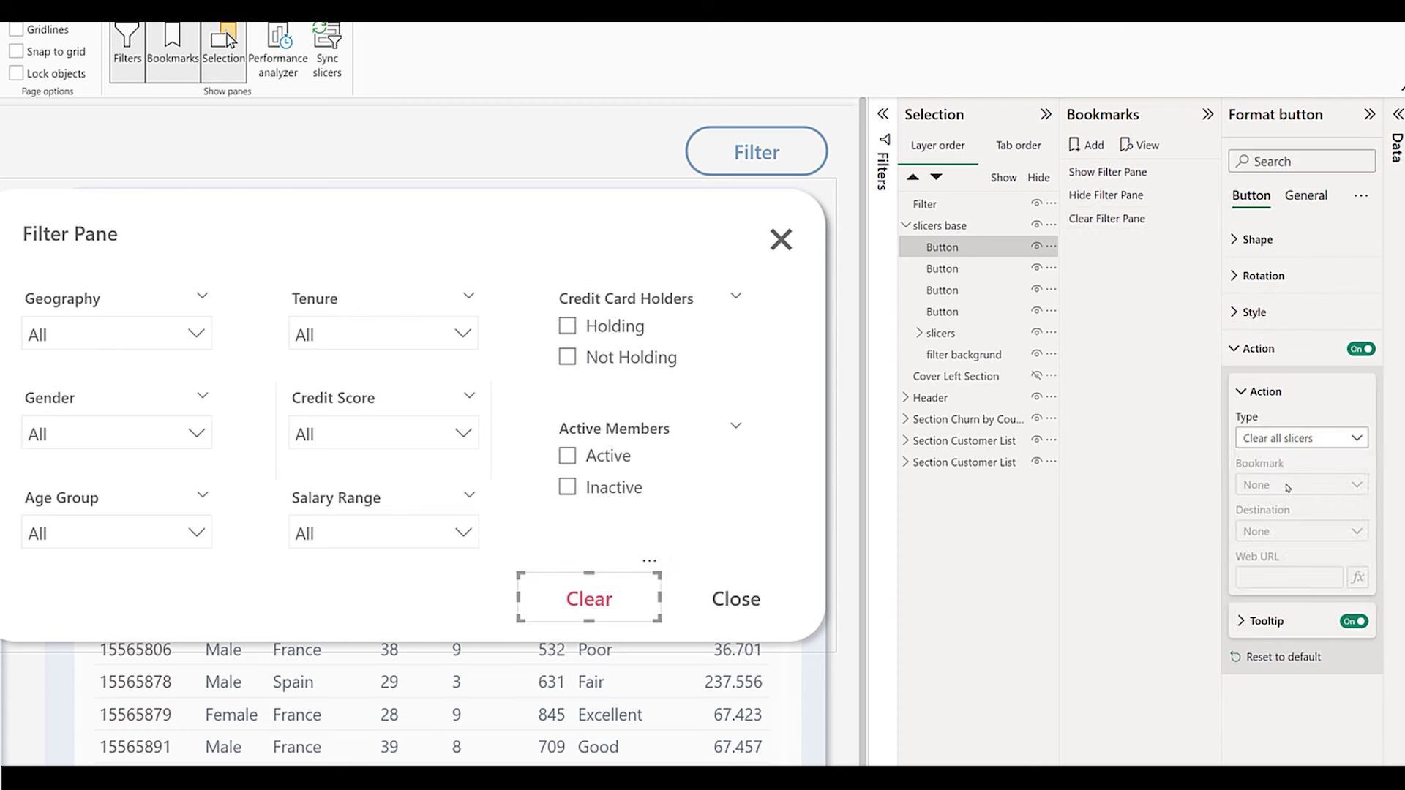
left_click(1282, 486)
left_click(1285, 571)
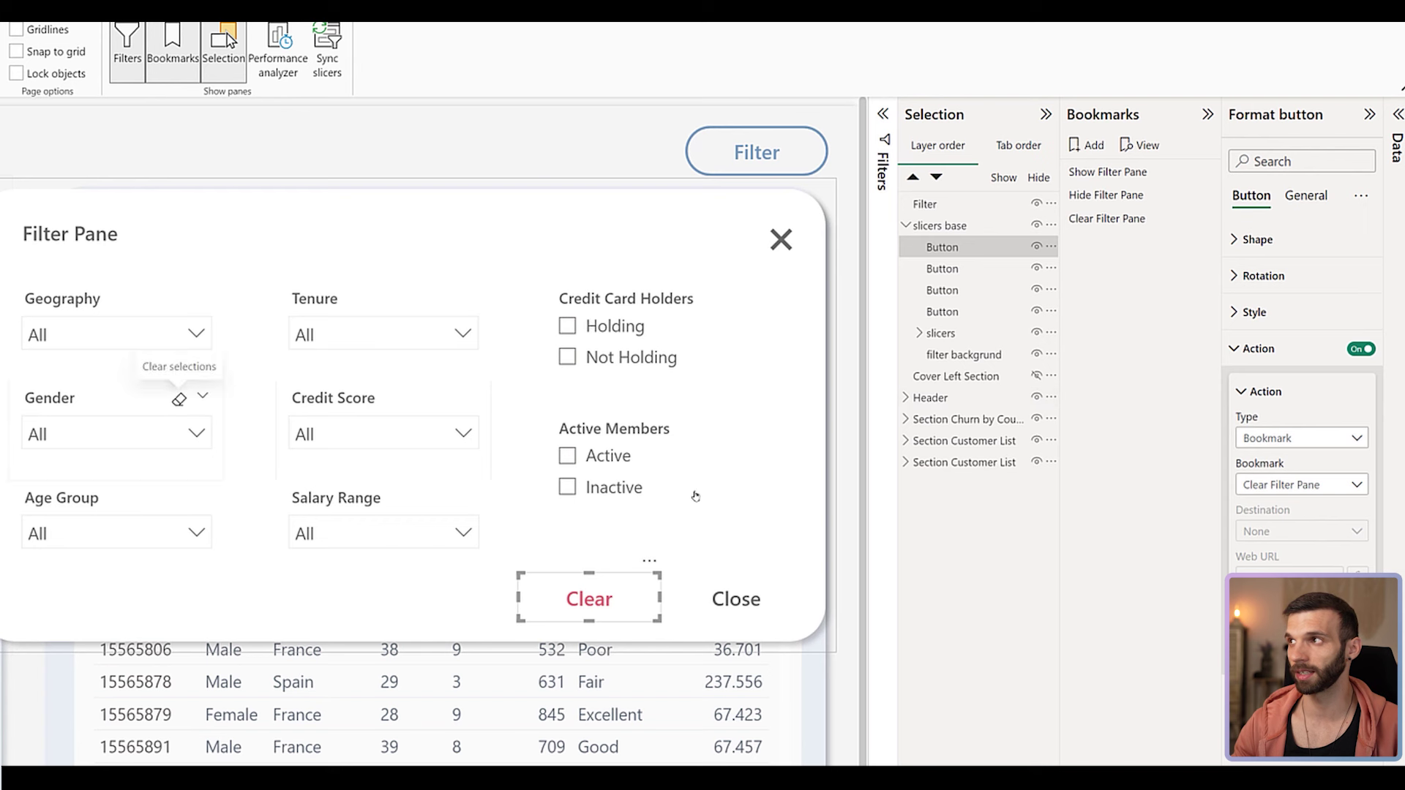
Reselect the slicers group and update the Clear Filter Pane bookmark again for the selected visuals.
right_click(1093, 218)
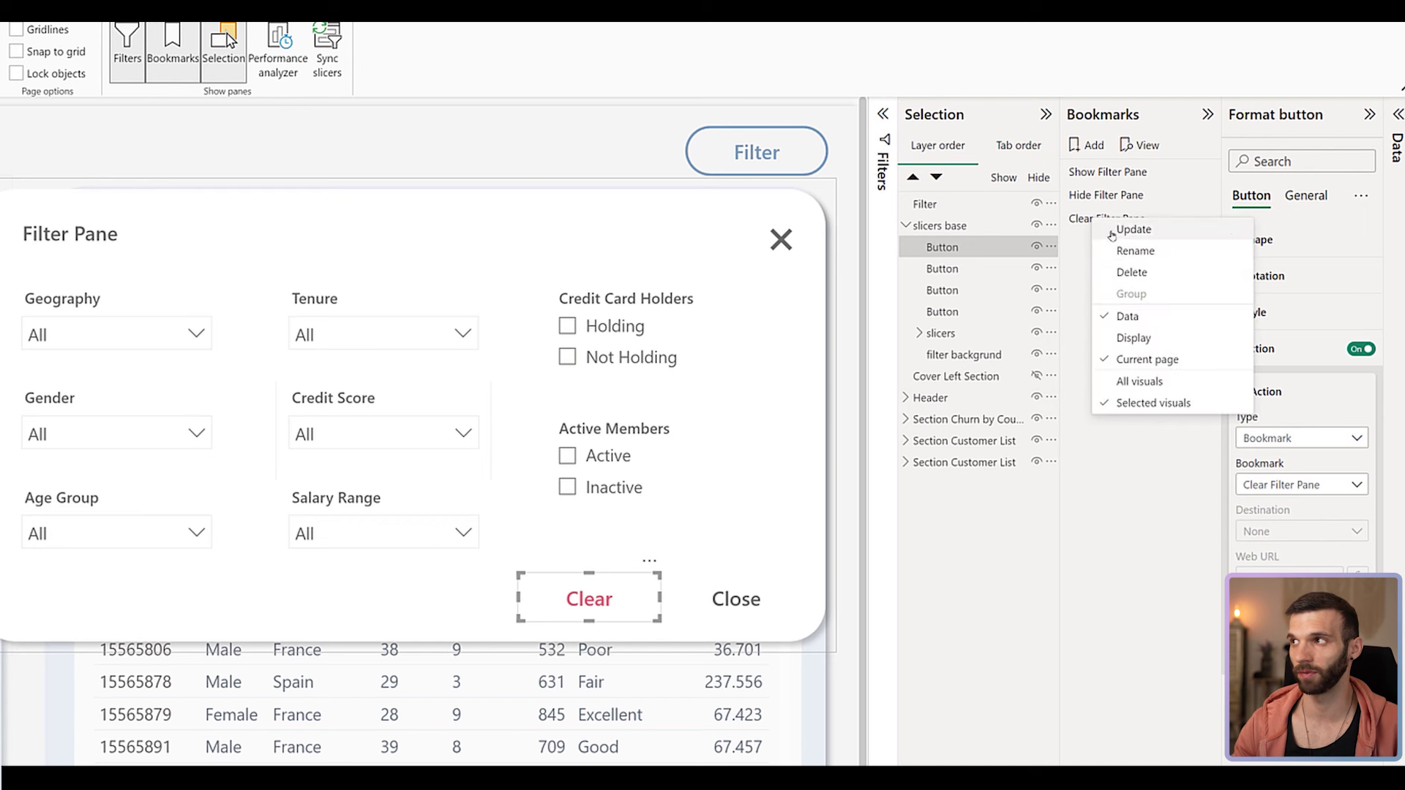
left_click(1153, 199)
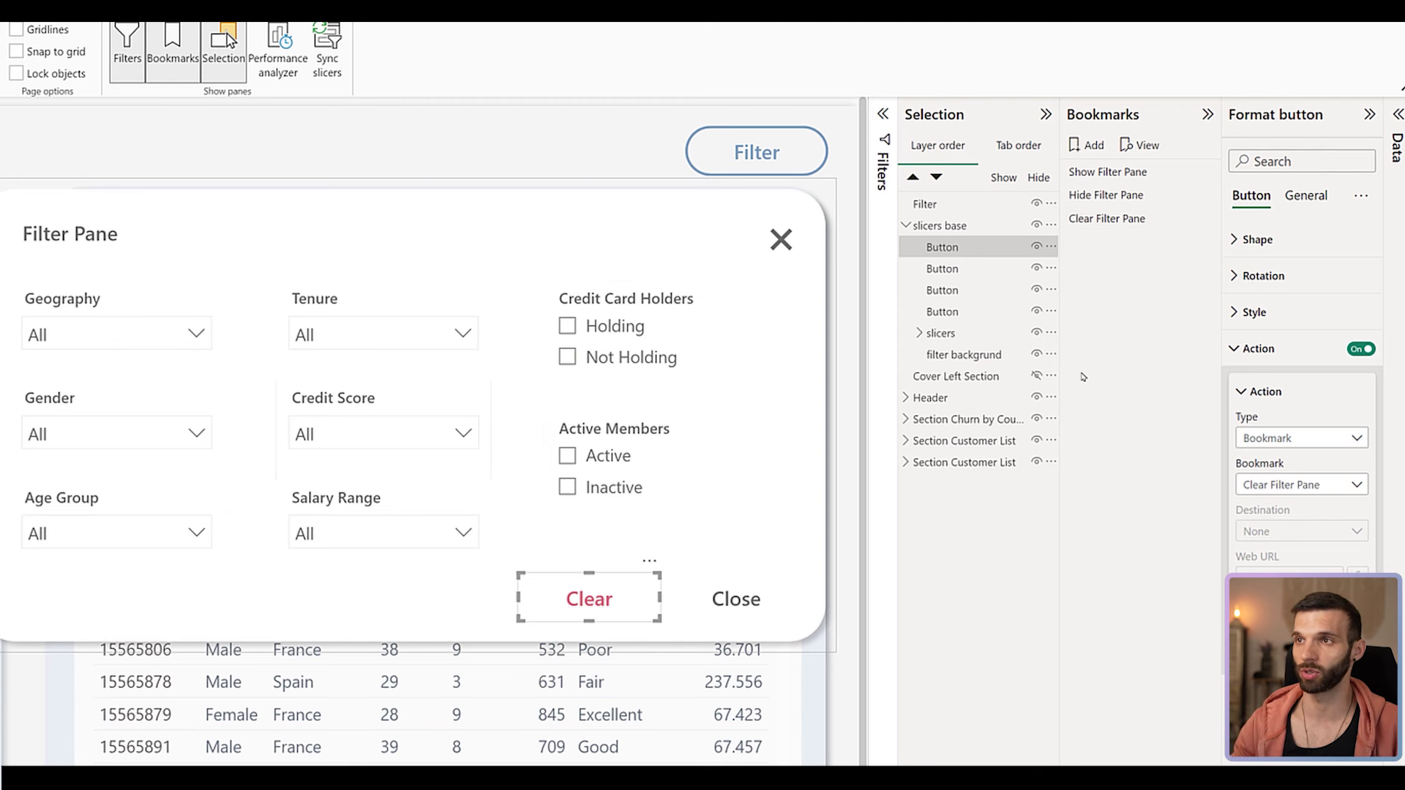
left_click(554, 576)
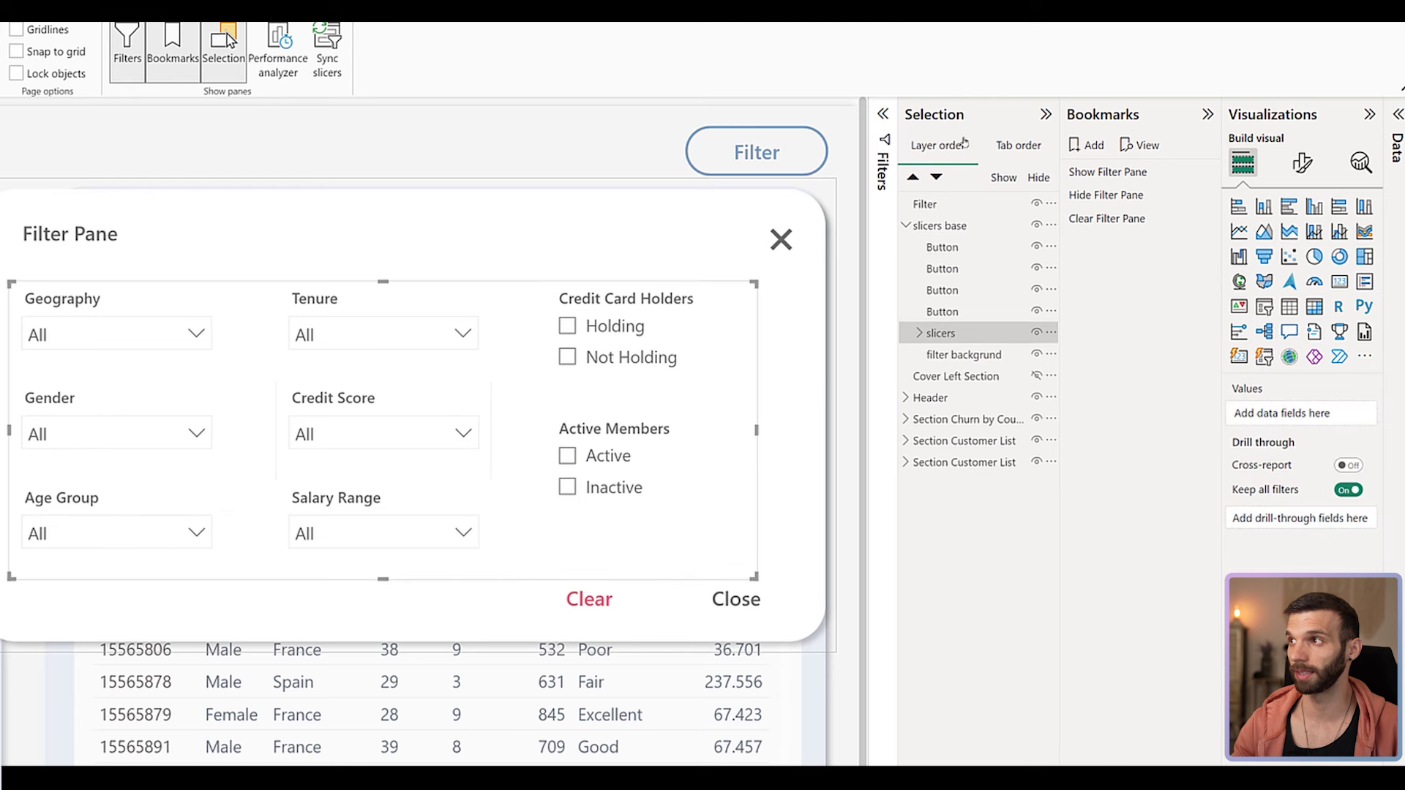
right_click(1101, 218)
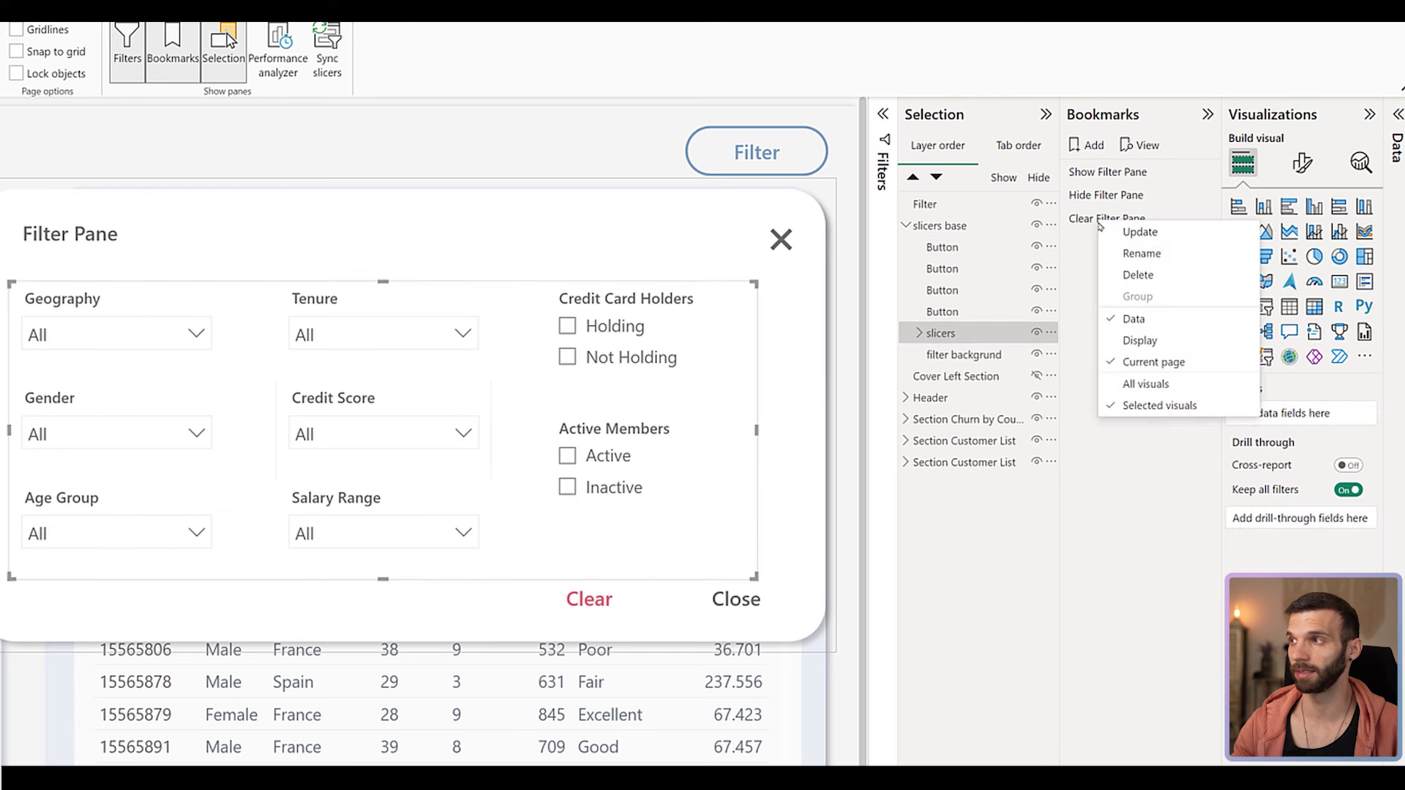
left_click(1017, 730)
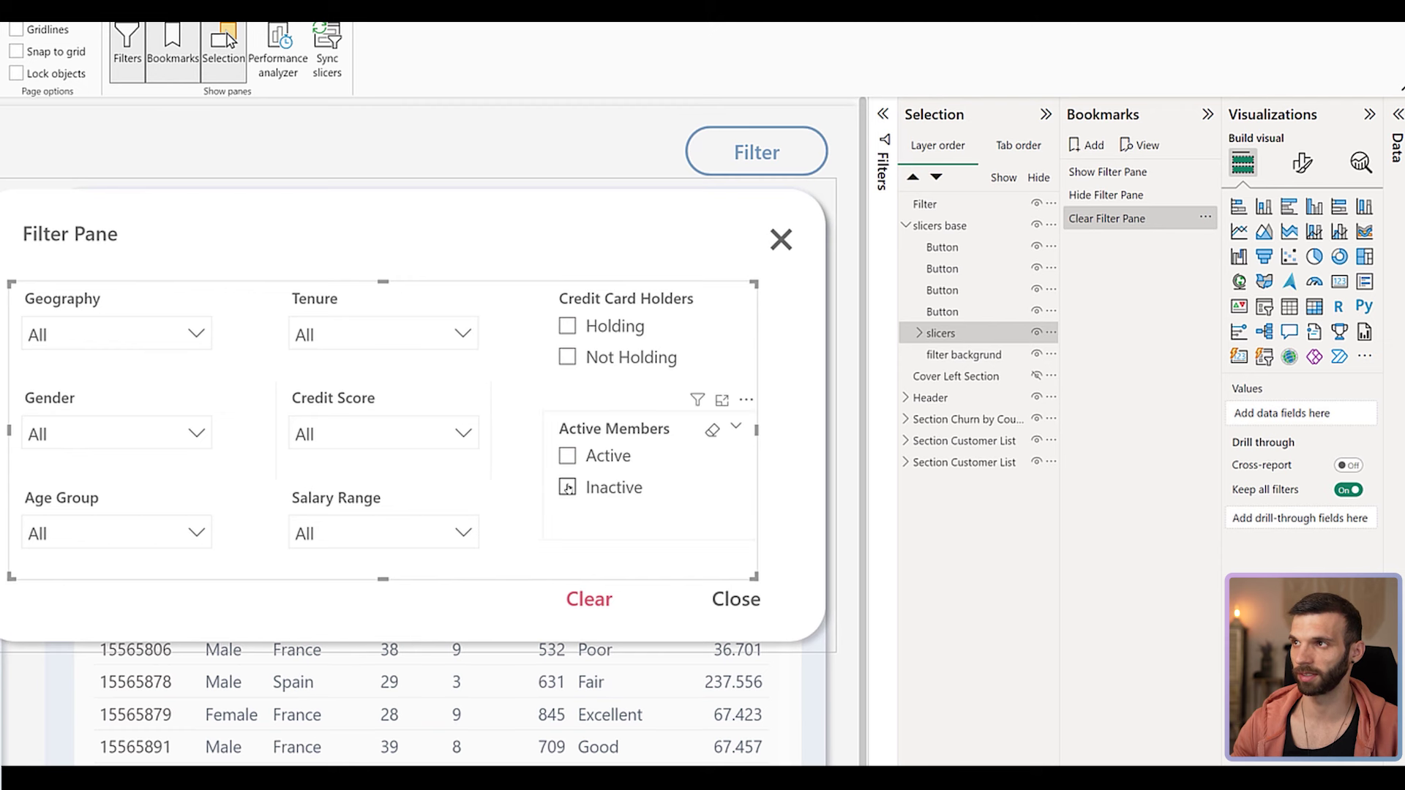
Test the Clear button by filtering Active Members to Inactive and Tenure to 0-2 years, and clearing the slicers.
left_click(384, 350)
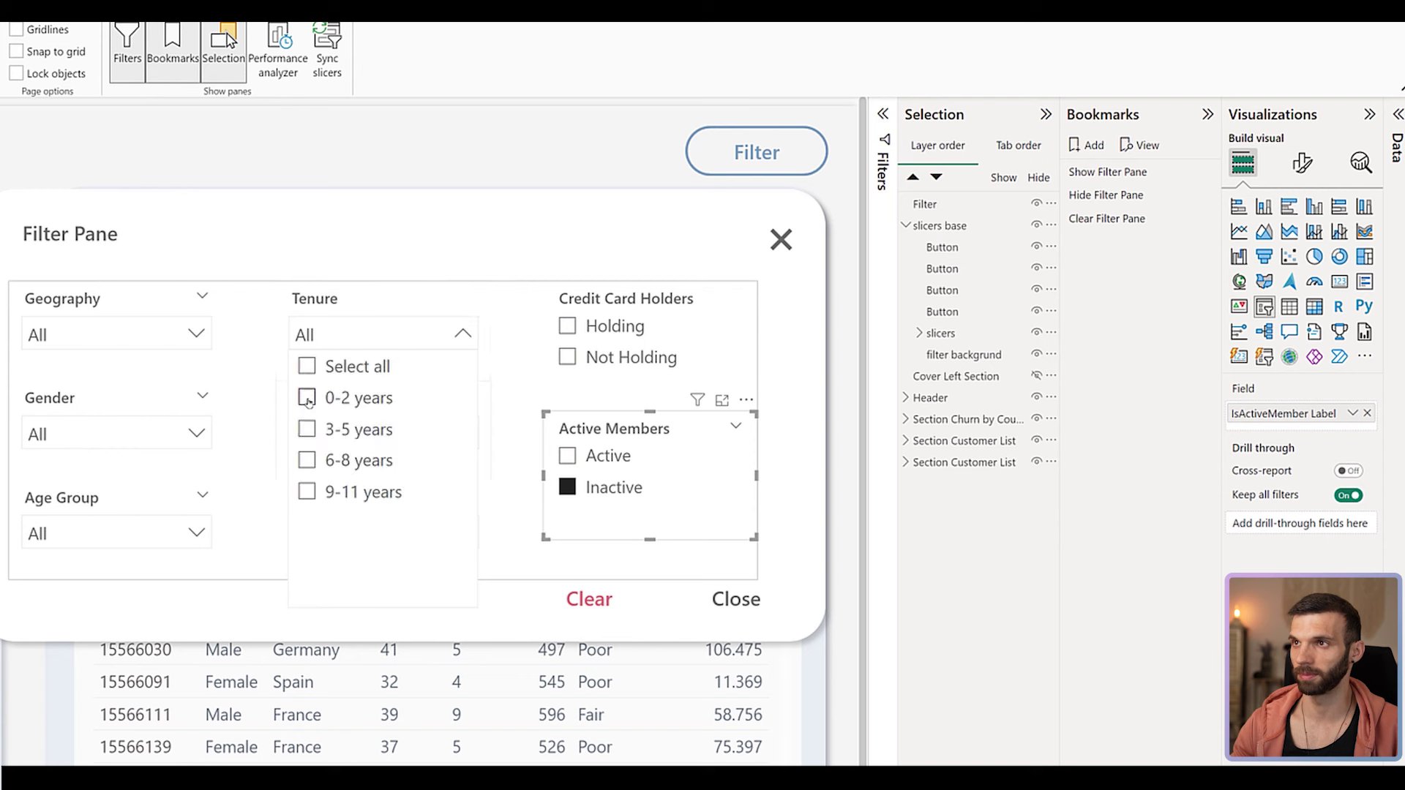
left_click(307, 399)
left_click(592, 612, "ctrl")
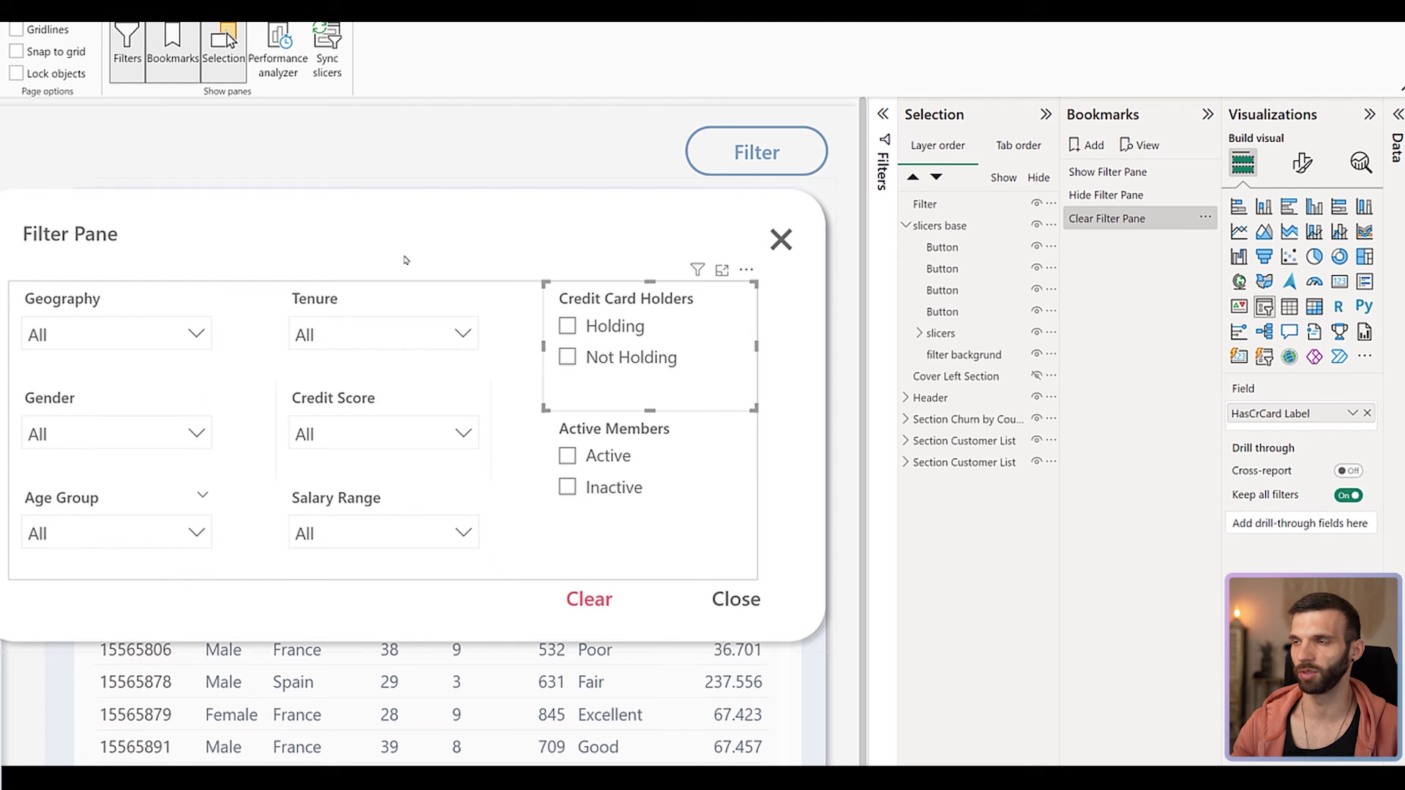
Try the Holding option in the Credit Card Holders slicer and close the filter pane.
left_click(828, 165)
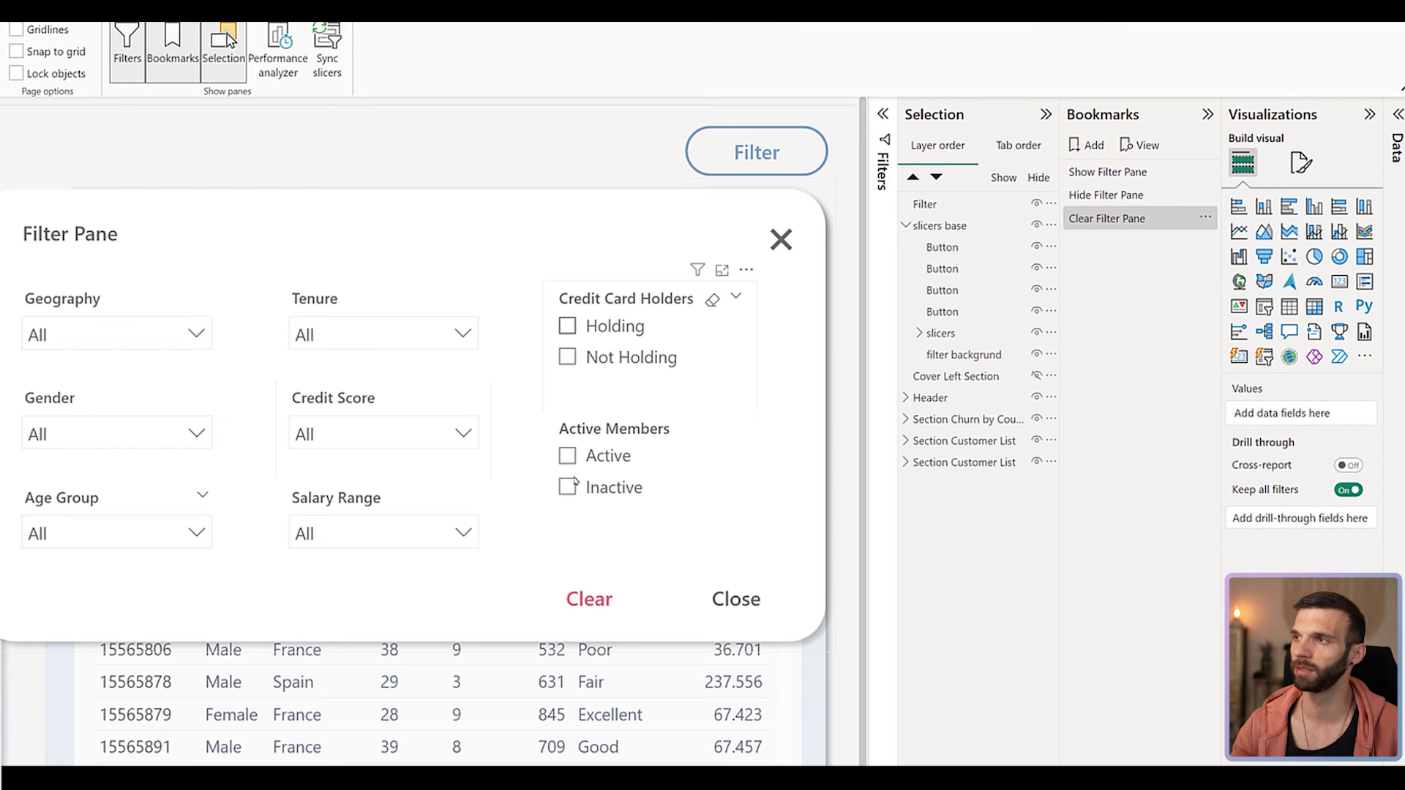
left_click(567, 325)
left_click(781, 239)
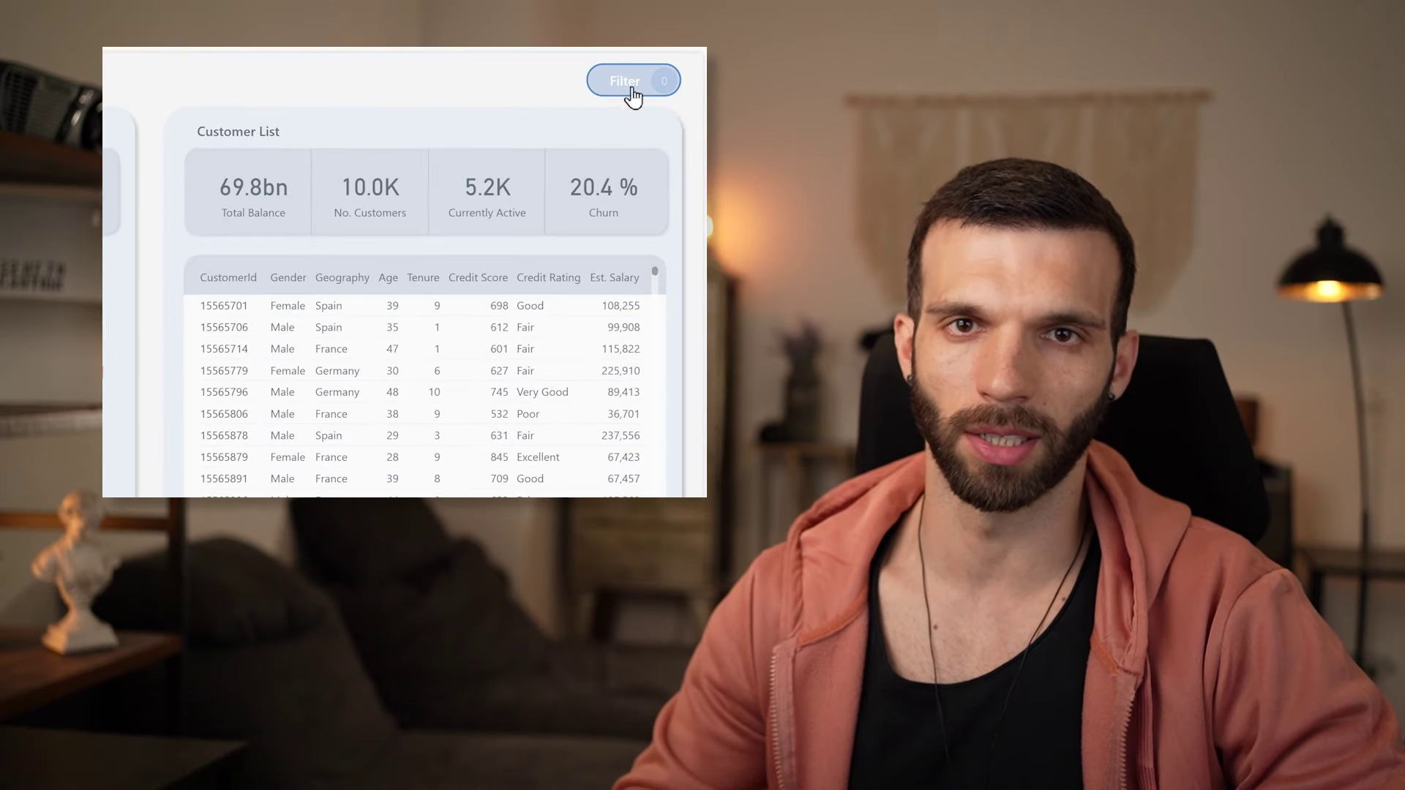
Open the filter pane, filter Credit Score to Very Good and Active Members to Active, and close the pane.
left_click(628, 84)
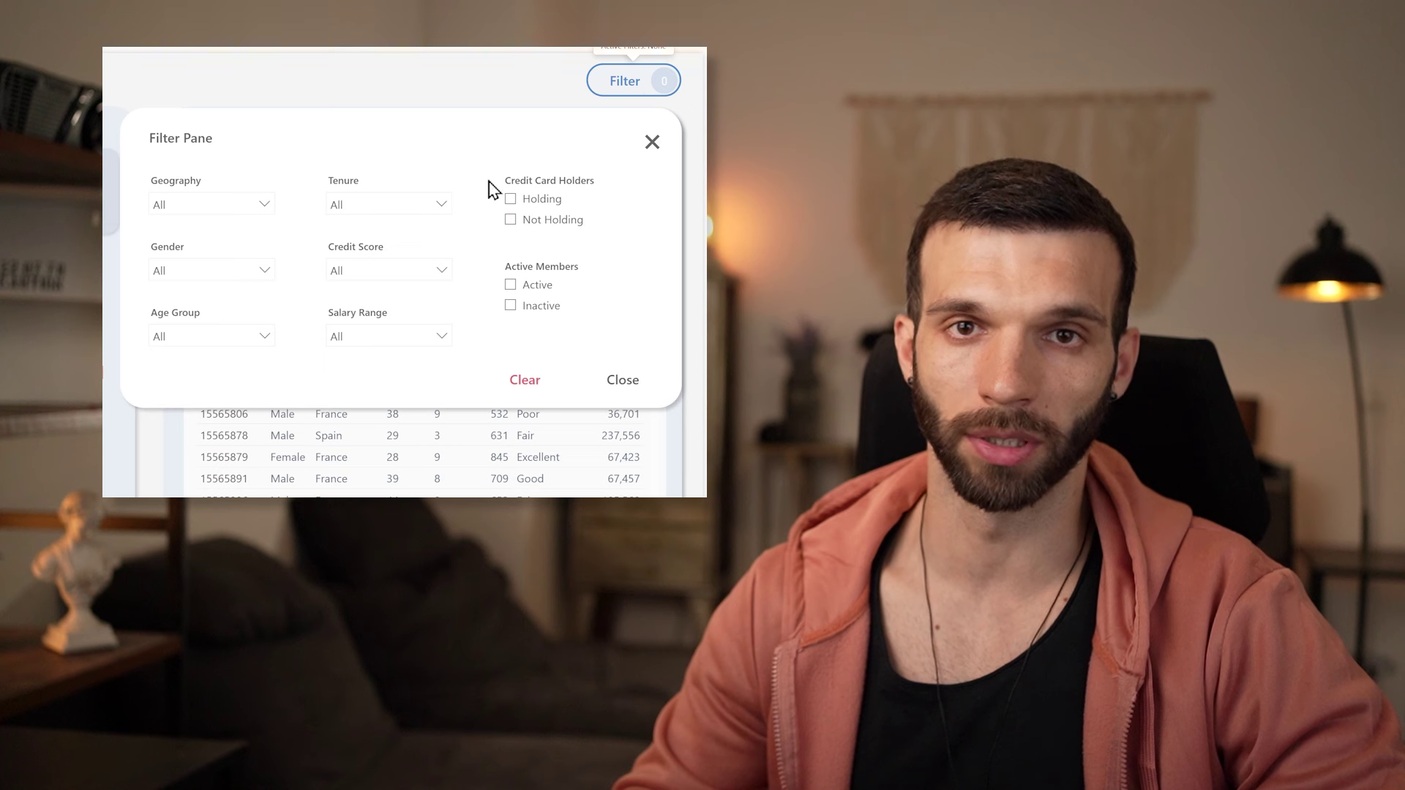
left_click(386, 272)
left_click(375, 335)
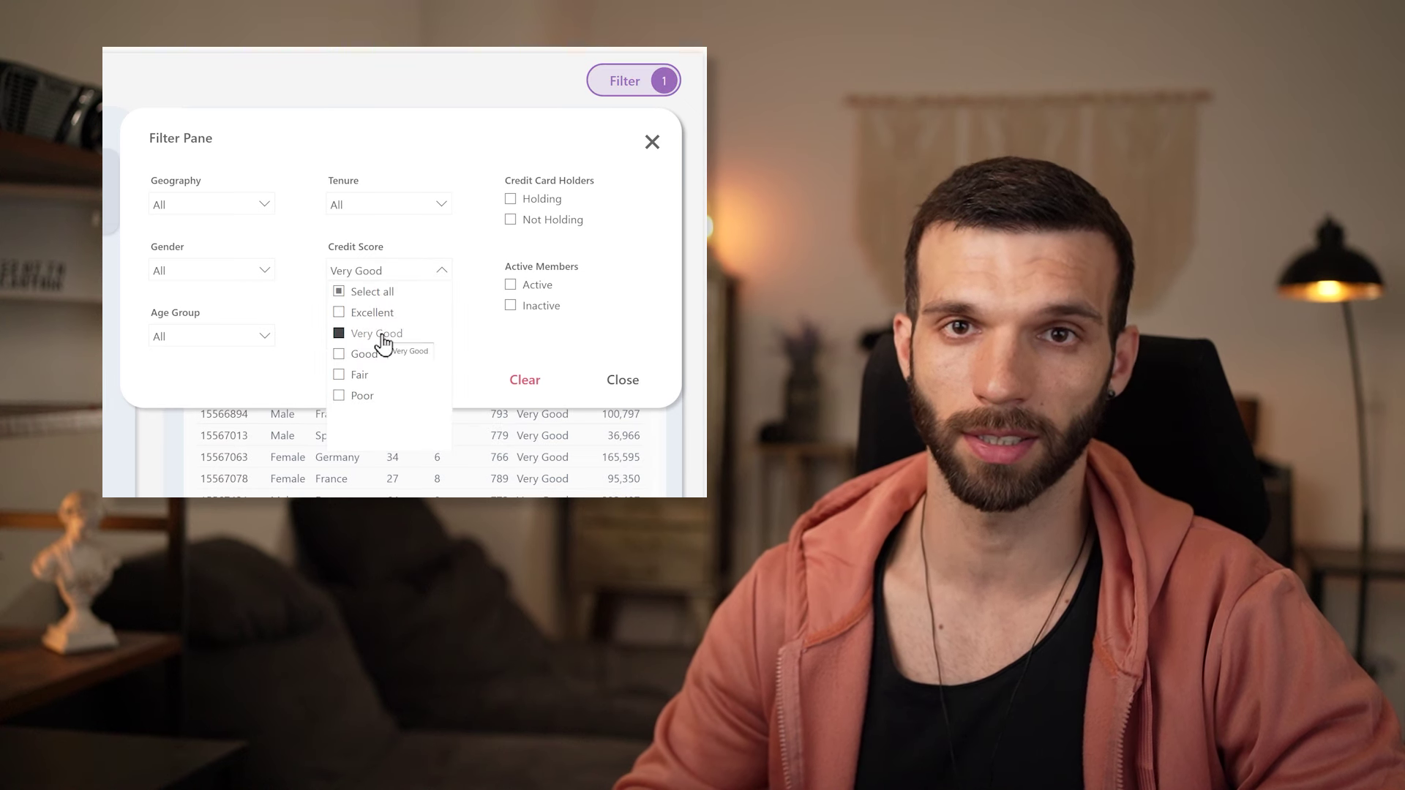
left_click(510, 286)
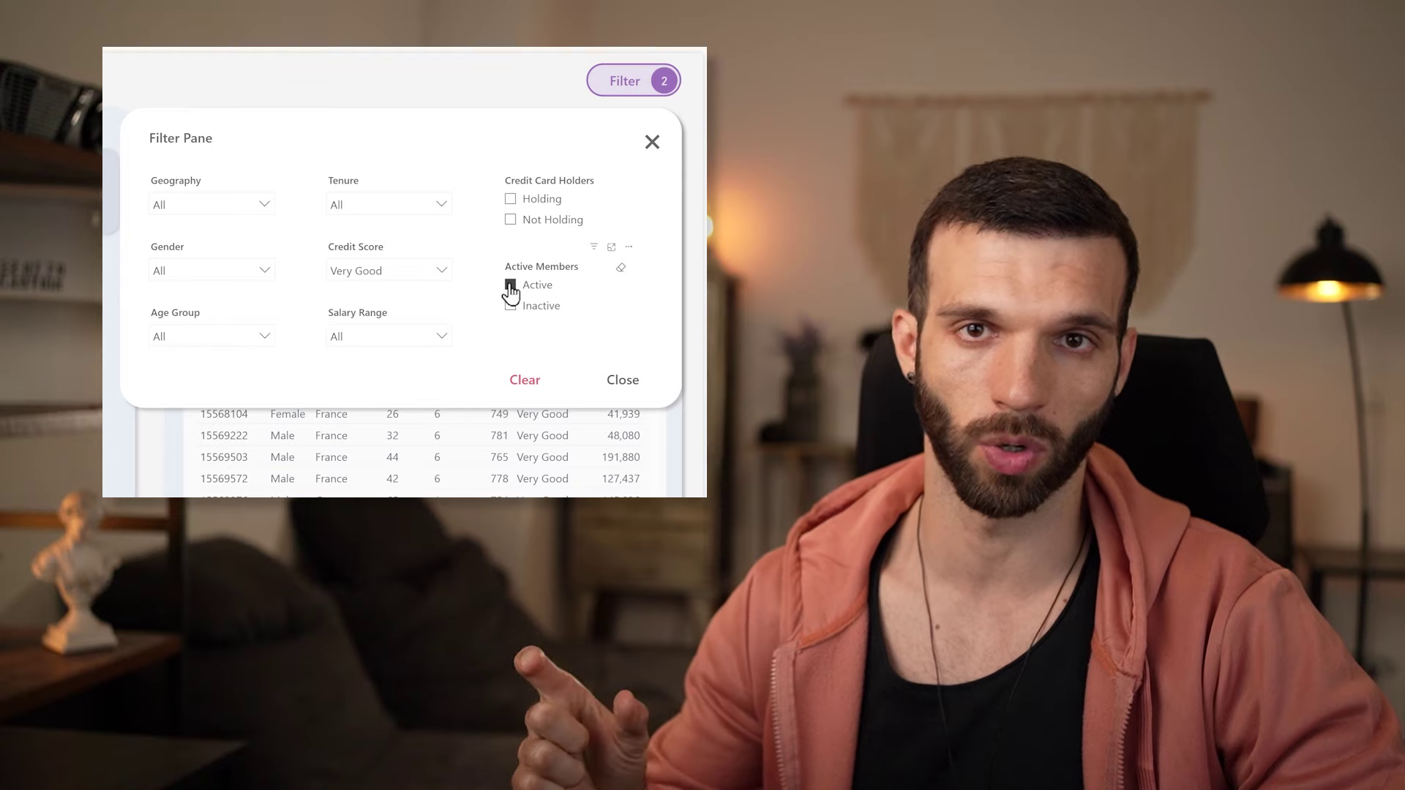
left_click(644, 393)
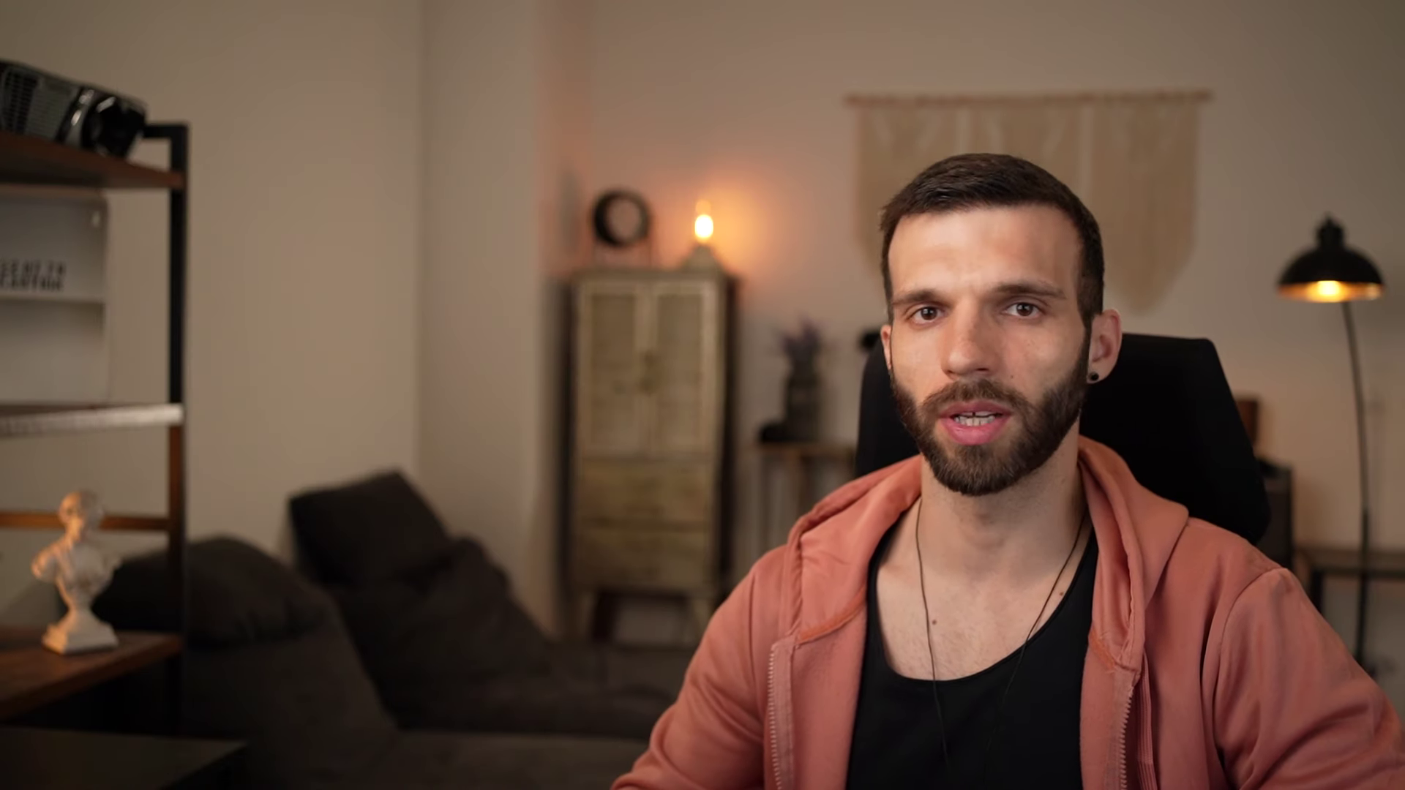